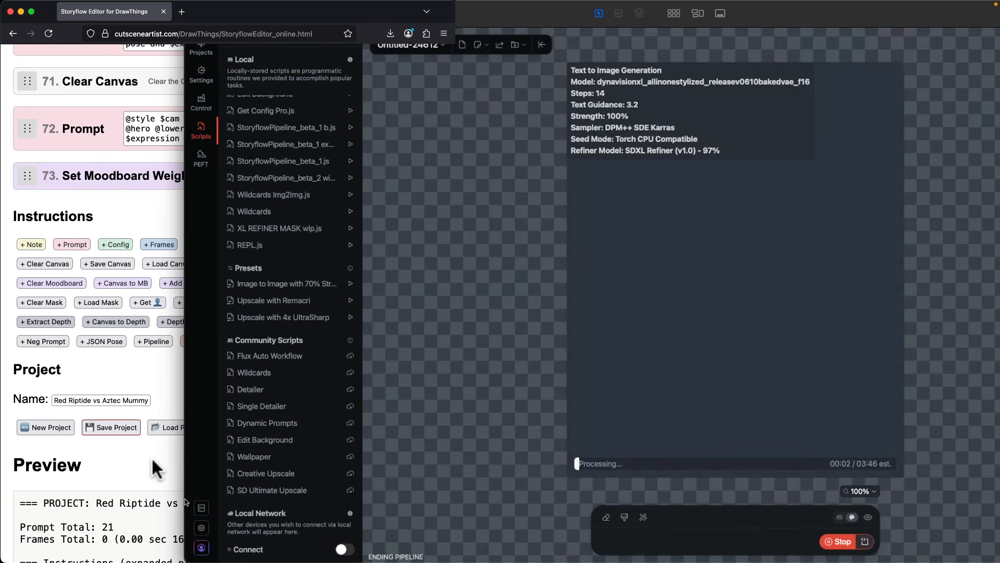
Step: Review the full instruction list, from the config shortcuts down to the final Set Moodboard Weights item and the project controls
click(153, 461)
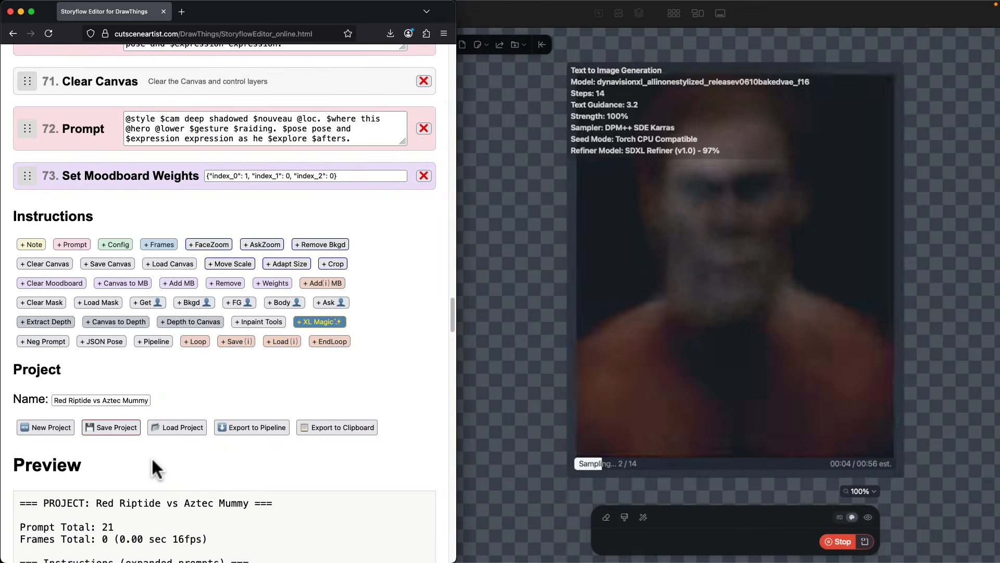
scroll(430, 371, up, 20)
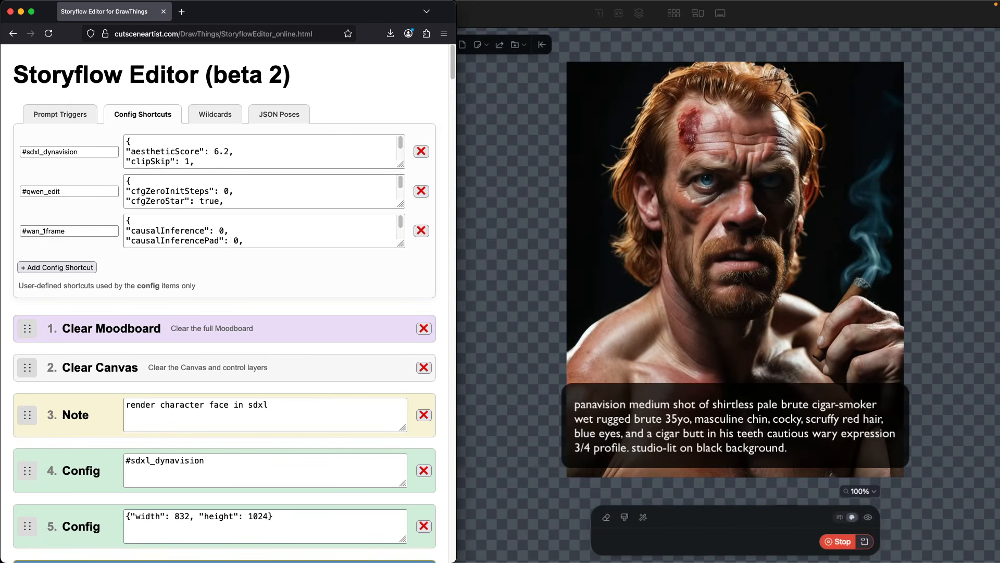
click(537, 6)
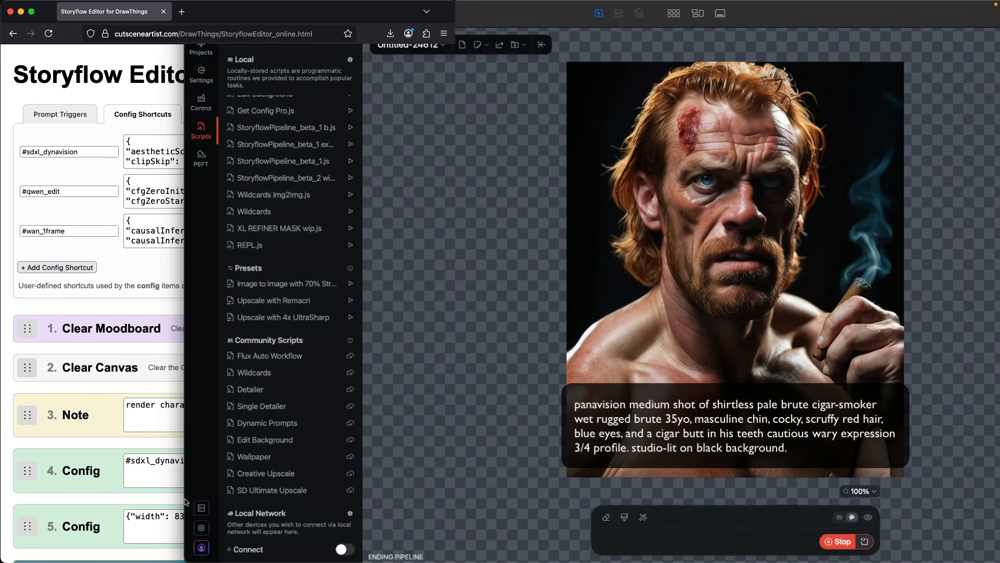
click(6, 260)
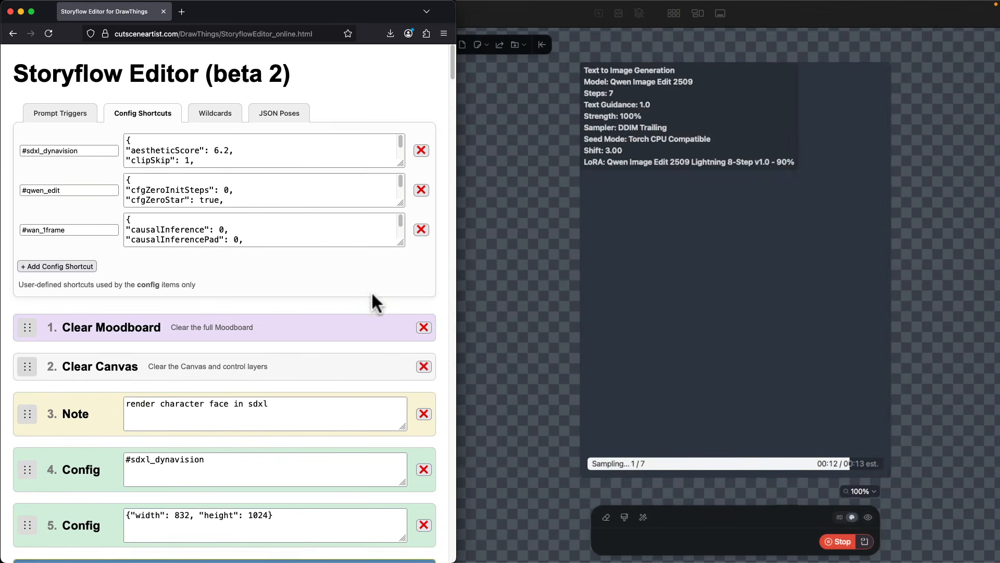
scroll(372, 293, down, 2)
scroll(371, 291, down, 20)
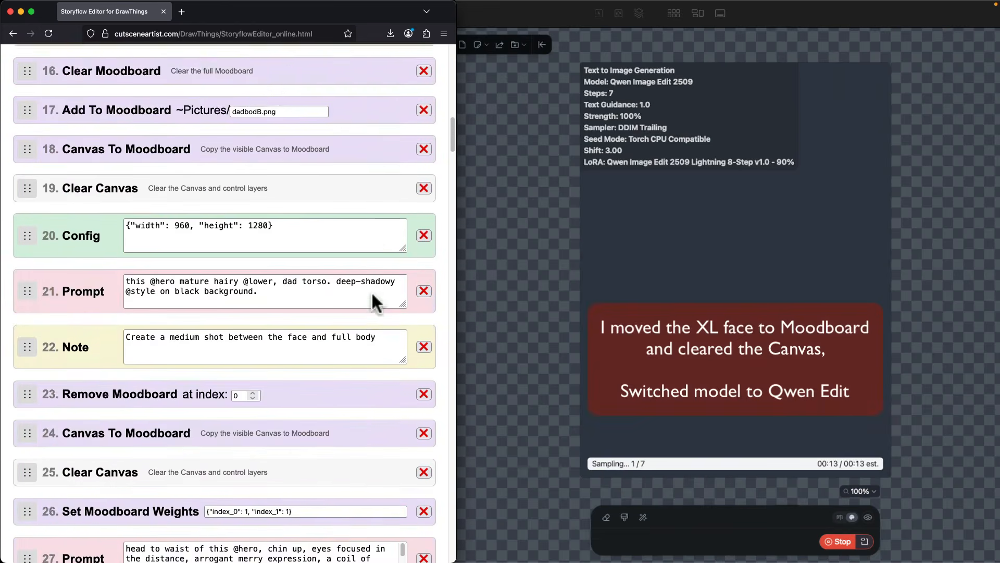
scroll(372, 295, down, 20)
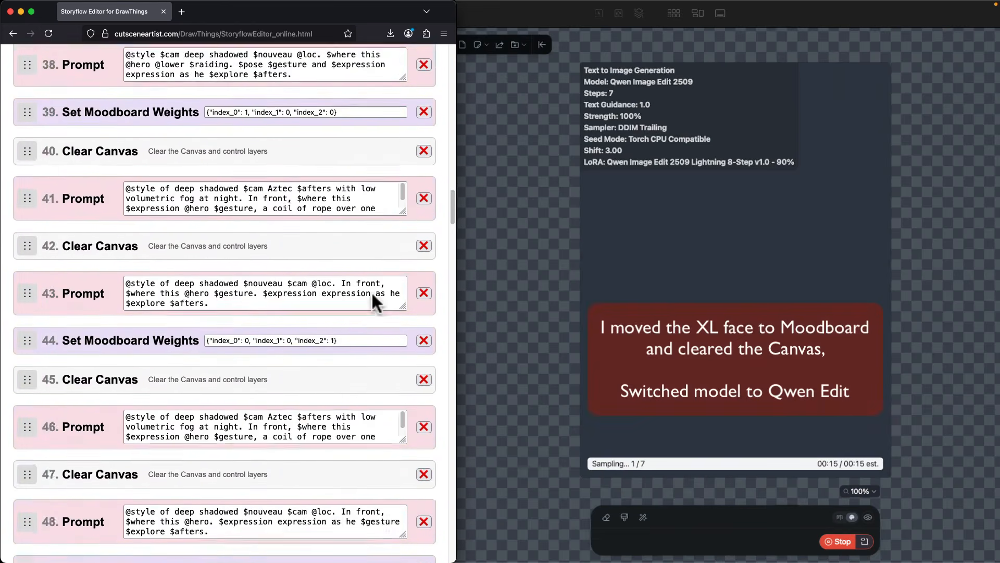
scroll(372, 297, down, 20)
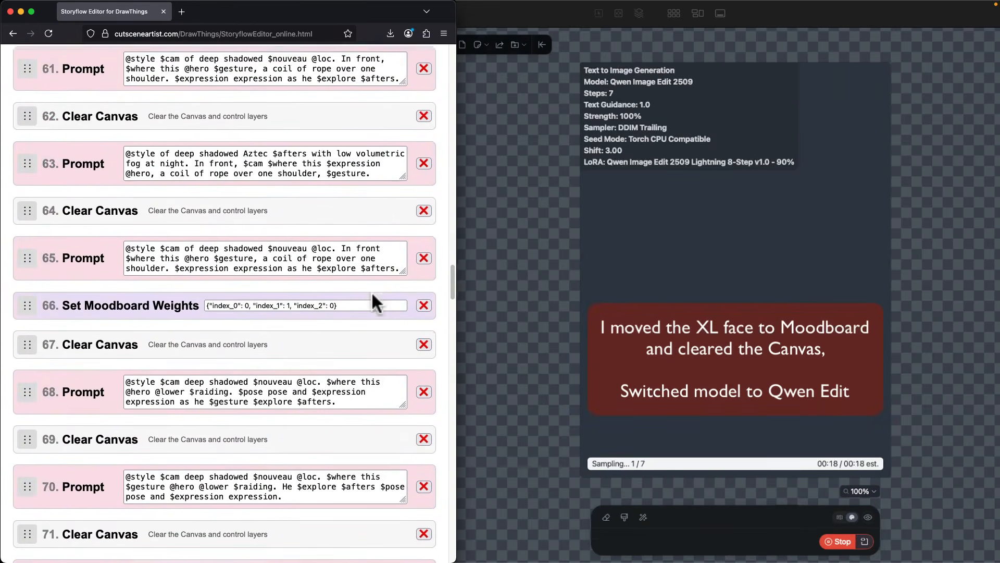
scroll(372, 298, down, 5)
scroll(372, 298, up, 5)
scroll(372, 298, down, 8)
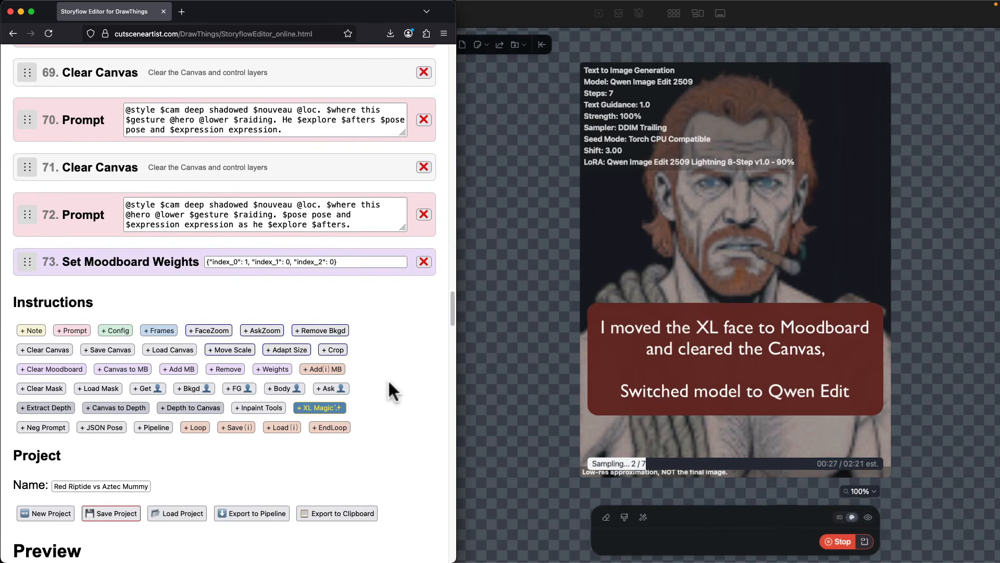
scroll(389, 383, up, 20)
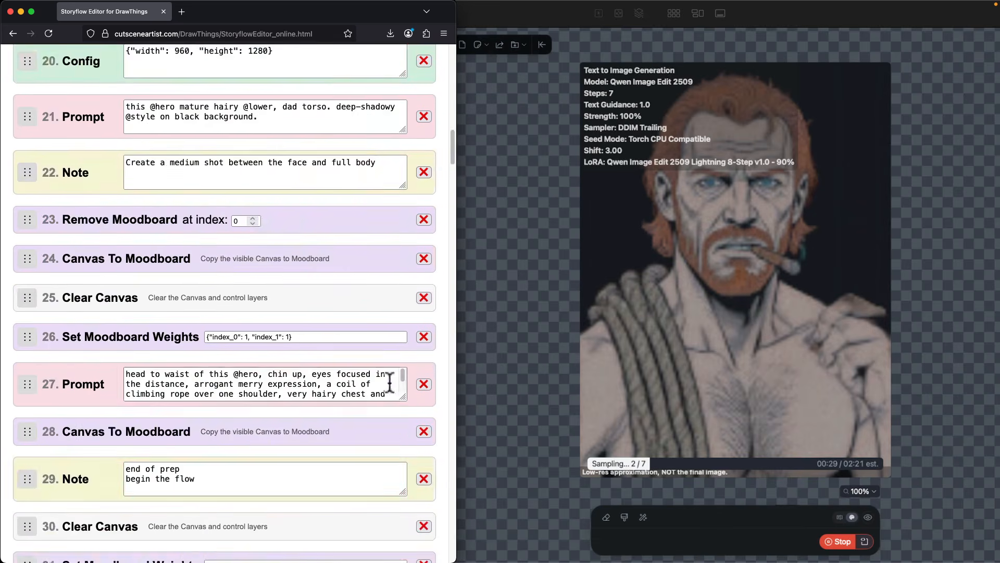
scroll(389, 384, up, 20)
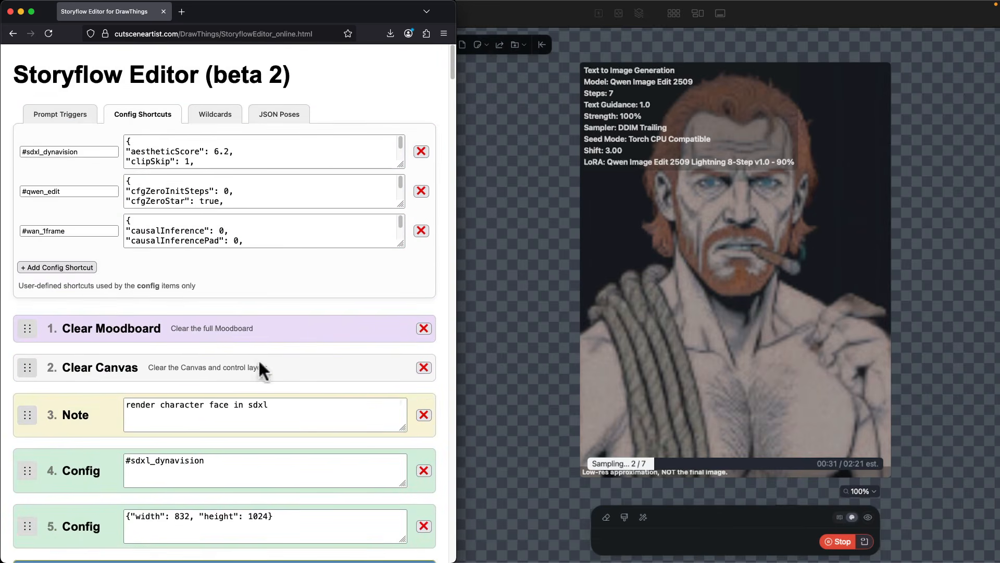
Step: Examine the preparation instructions, from rendering the character face in sdxl to stylizing it with qwen edit and combining it with a body reference
scroll(260, 370, down, 5)
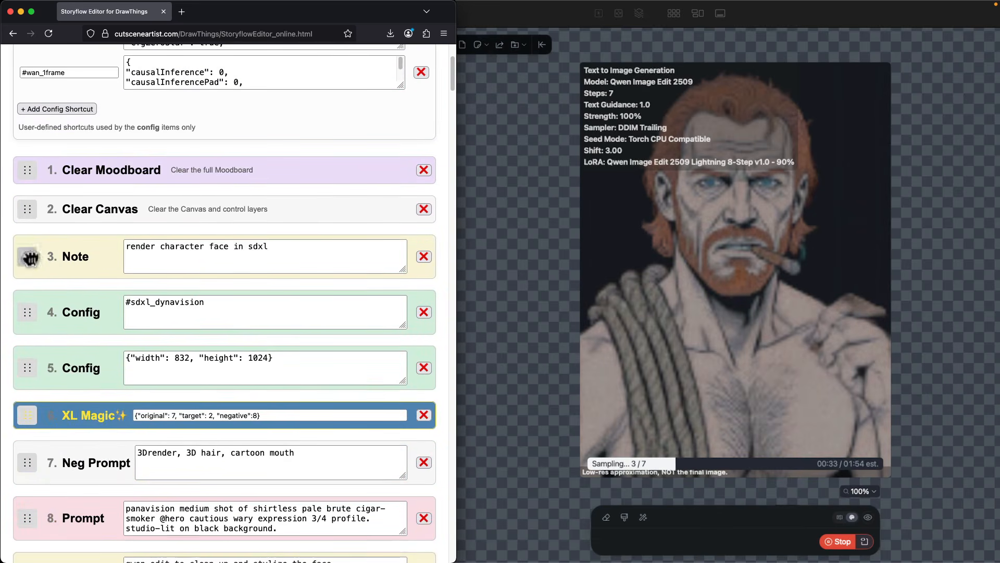
drag(30, 257, 32, 232)
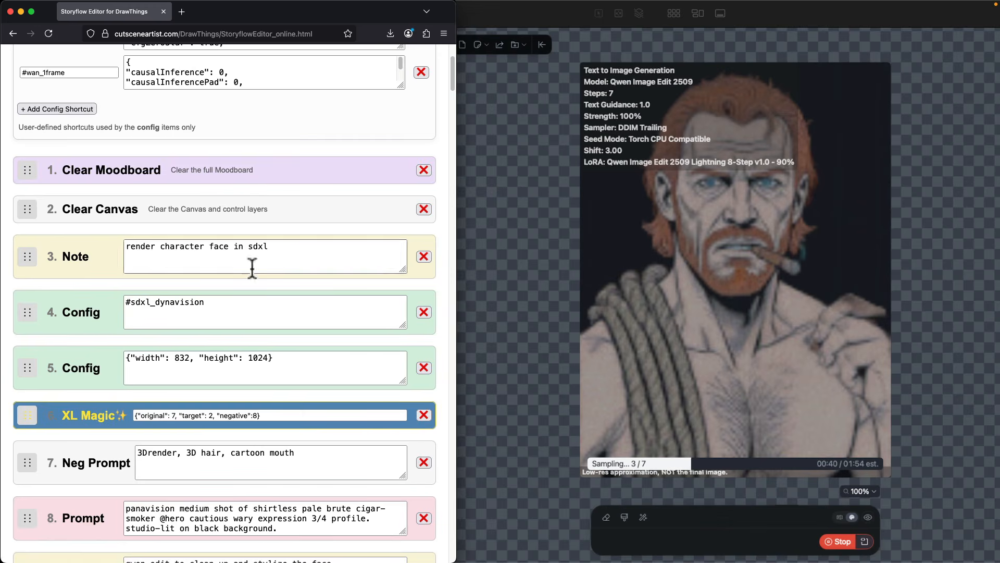
scroll(339, 380, down, 10)
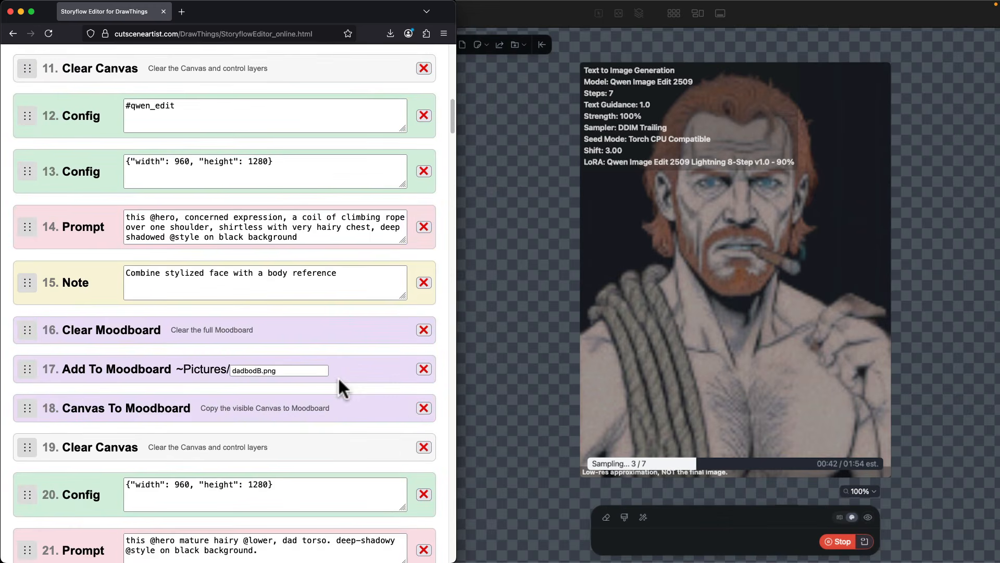
scroll(340, 380, up, 5)
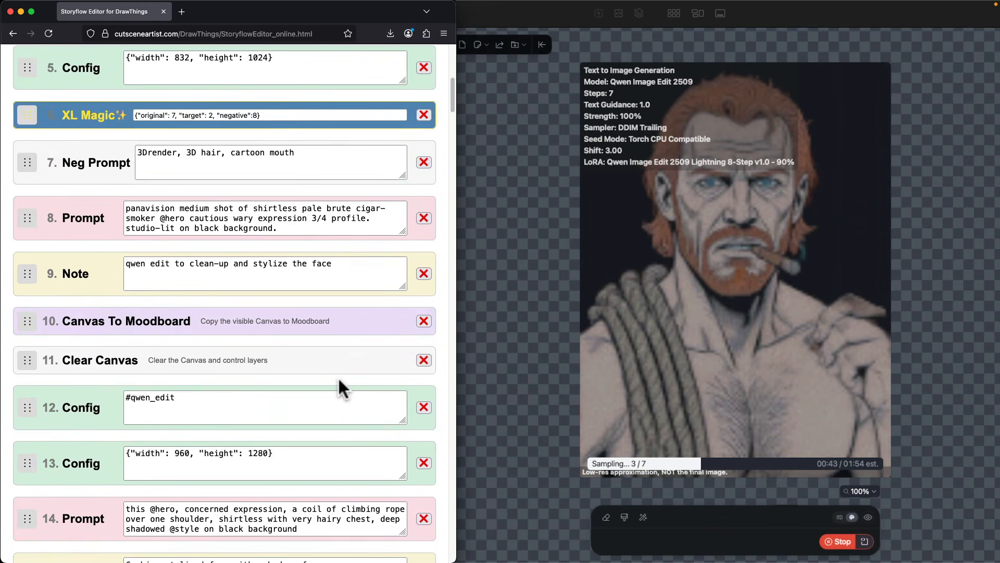
scroll(316, 307, up, 6)
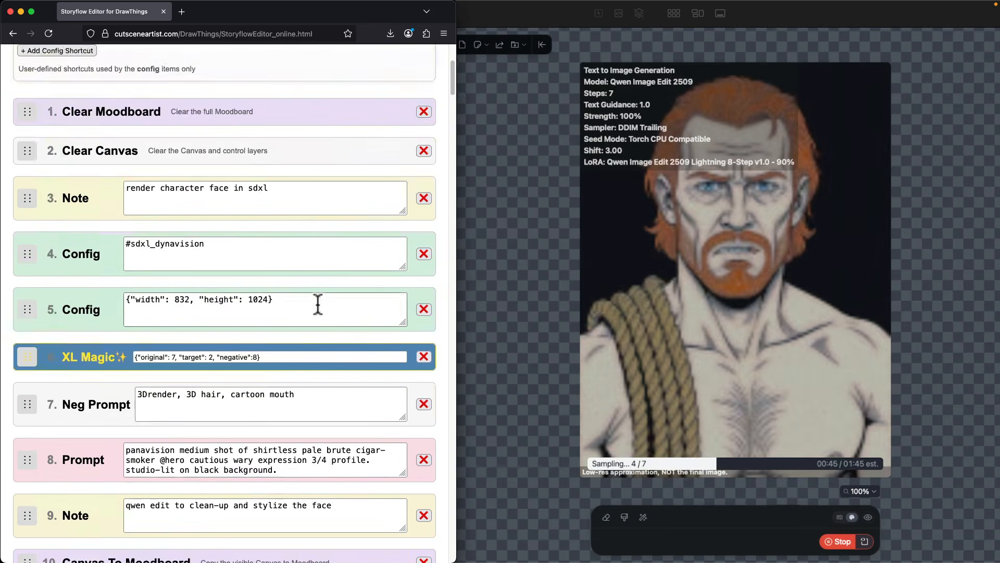
scroll(317, 303, down, 20)
scroll(317, 303, down, 5)
scroll(317, 305, up, 4)
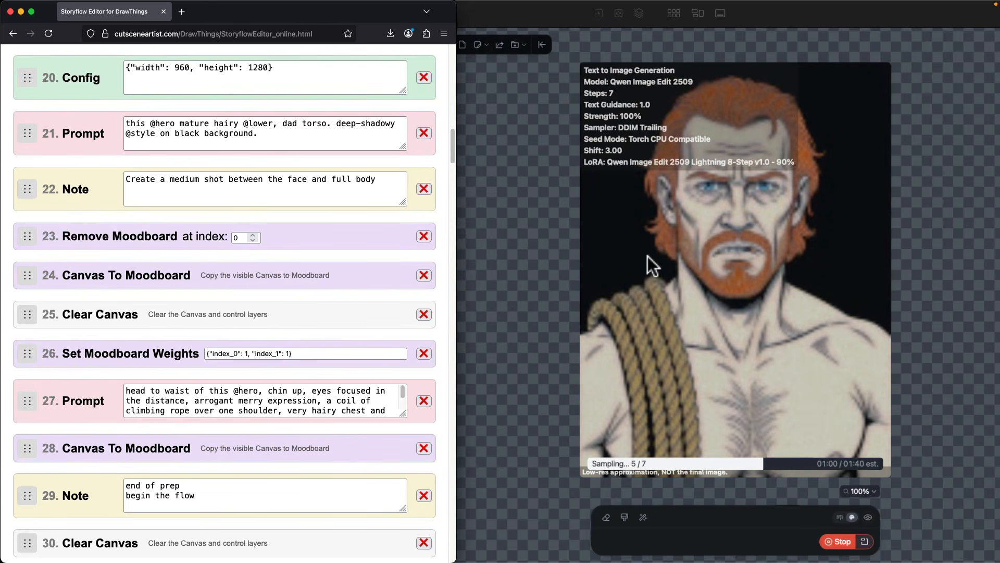
scroll(306, 319, up, 20)
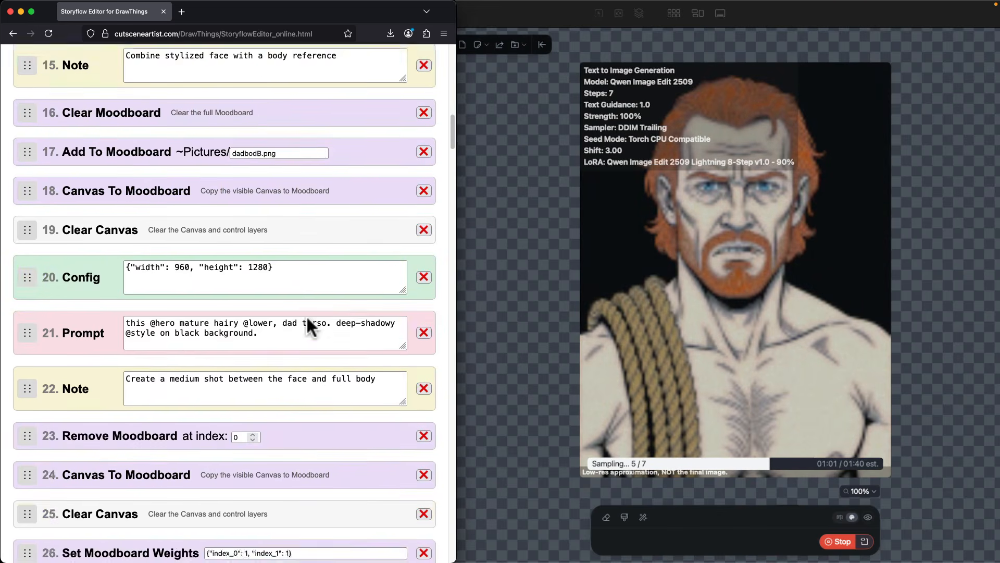
scroll(308, 318, up, 1)
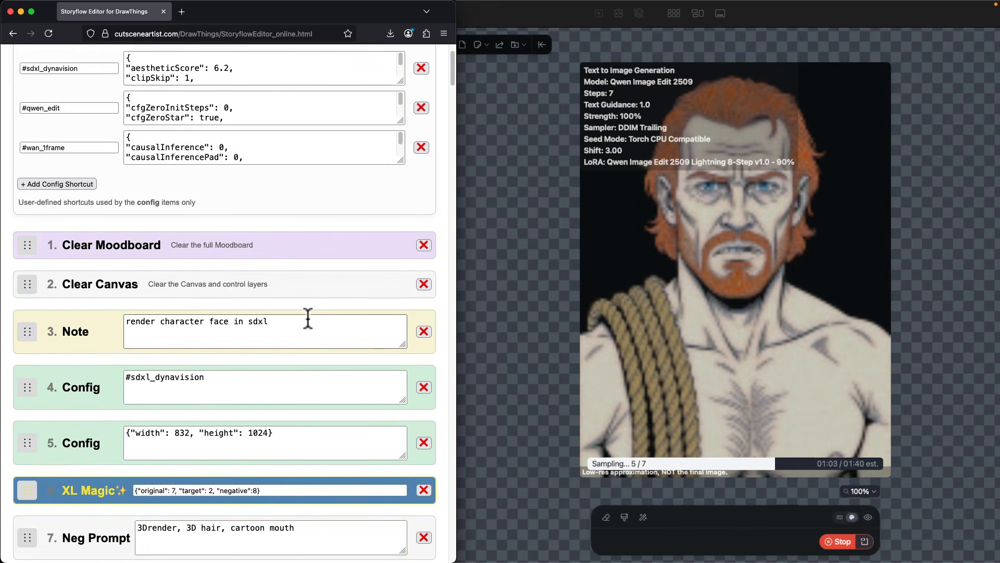
Step: Examine the instructions that create the medium shot, set the moodboard weights and begin the flow of scene prompts
scroll(307, 316, down, 20)
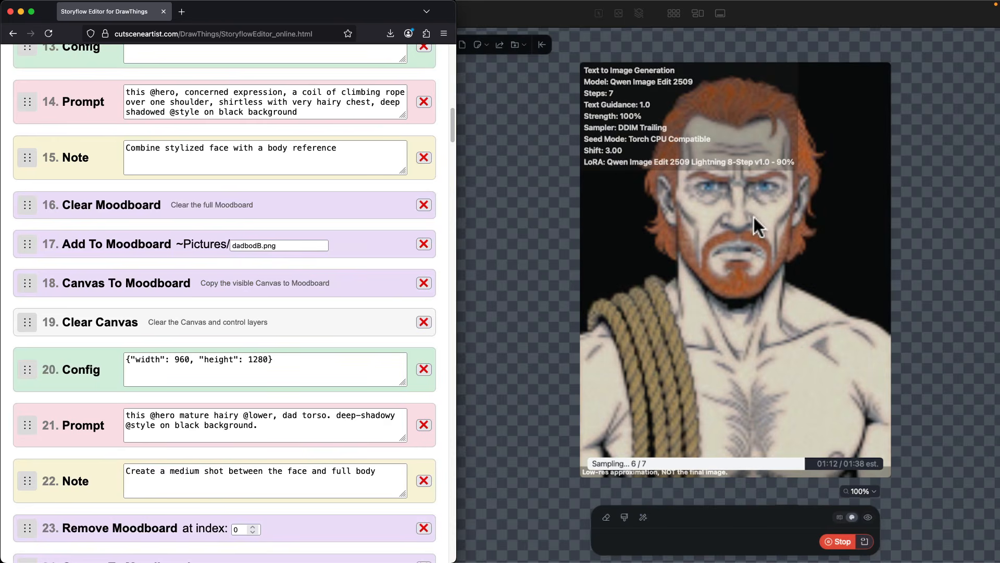
scroll(323, 267, down, 3)
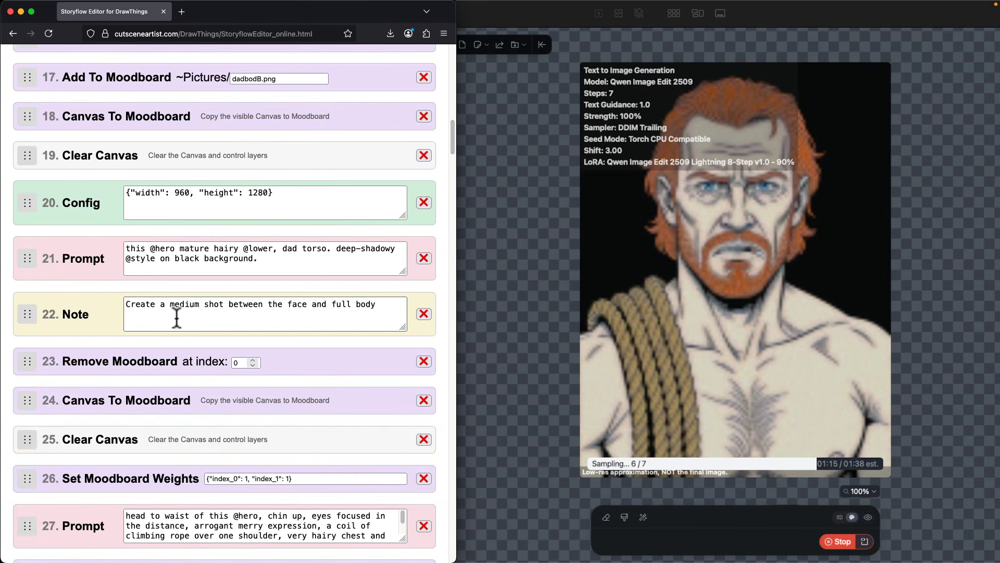
scroll(176, 317, down, 4)
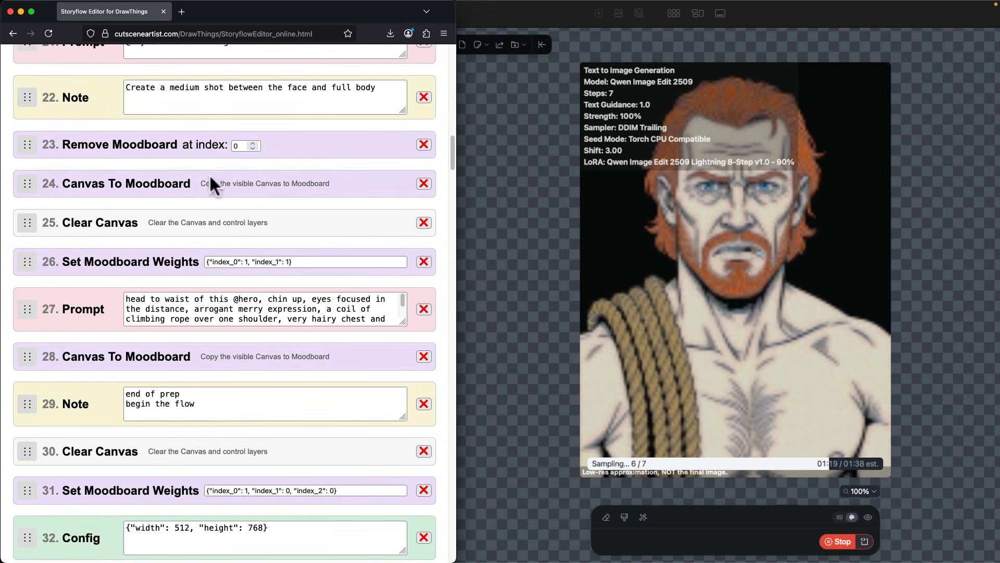
scroll(118, 273, down, 4)
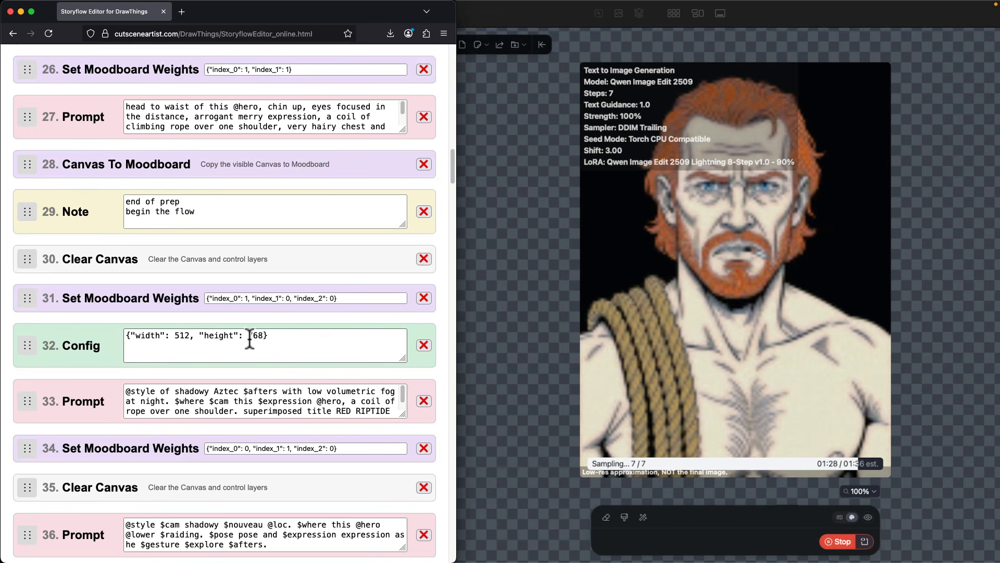
scroll(250, 339, down, 3)
scroll(248, 337, down, 6)
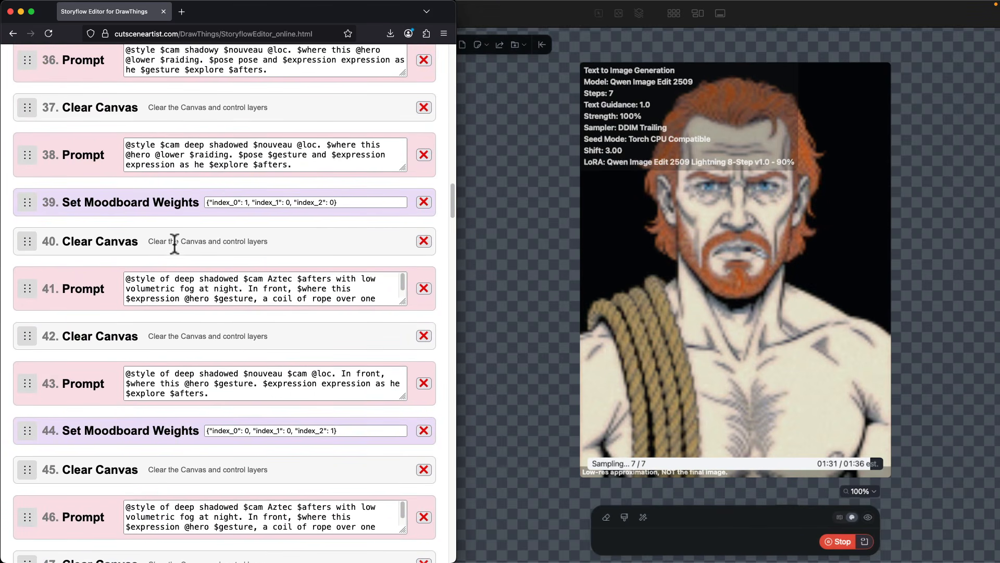
scroll(212, 218, up, 20)
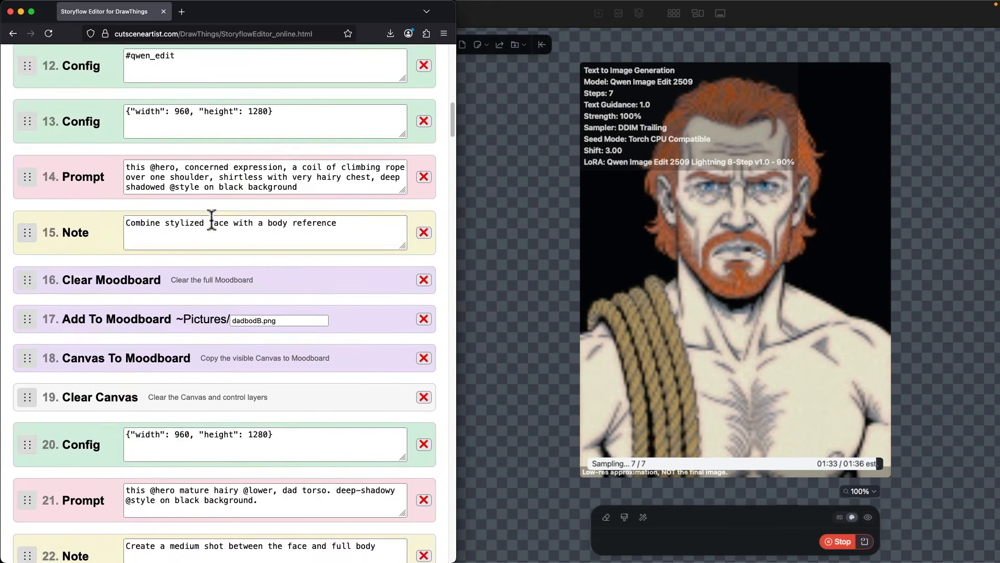
scroll(212, 219, up, 6)
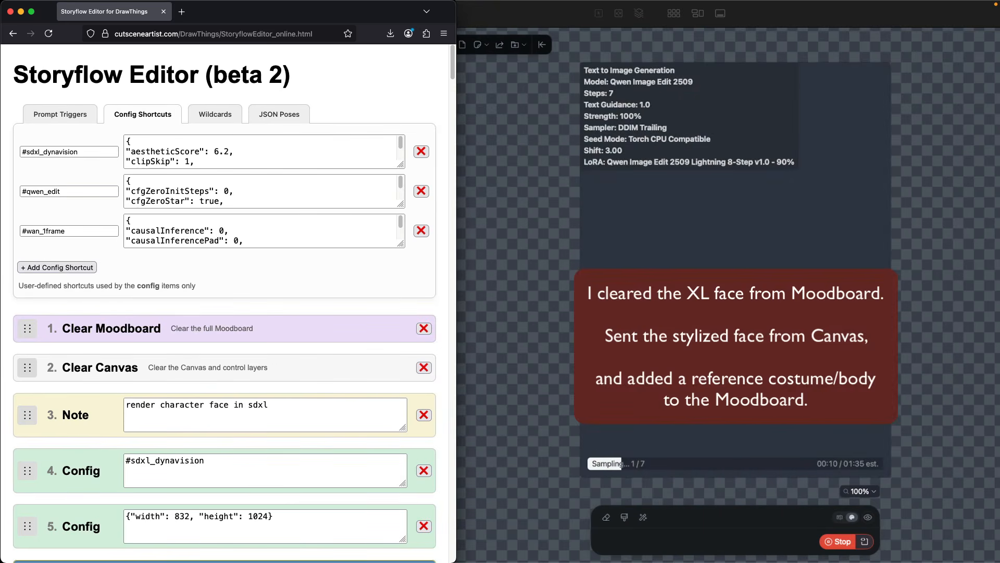
Step: Add a Frames instruction at the end of the list, set it to 25 frames, and delete it again
scroll(382, 263, down, 3)
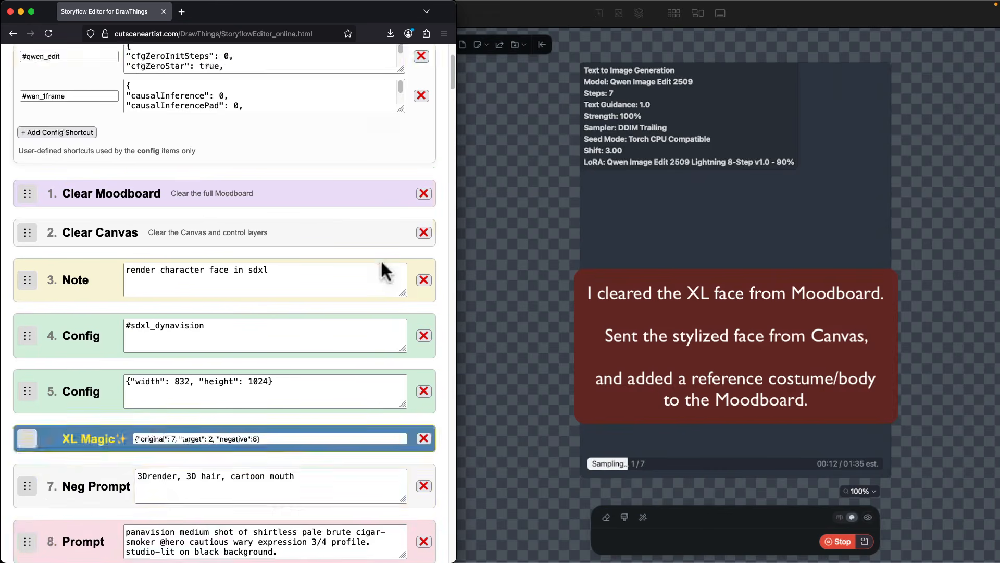
scroll(381, 263, down, 12)
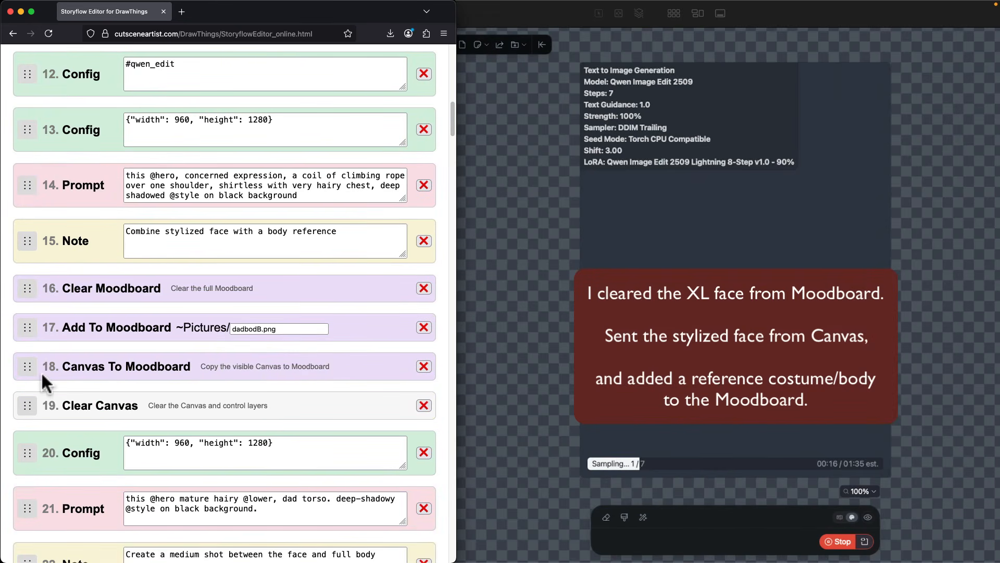
scroll(40, 371, down, 20)
scroll(41, 371, down, 18)
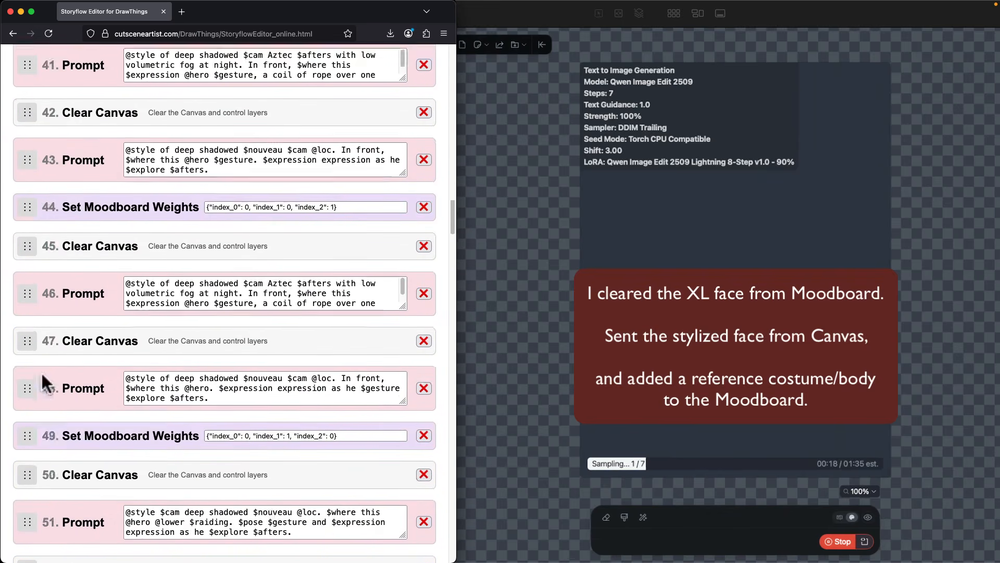
scroll(40, 371, down, 9)
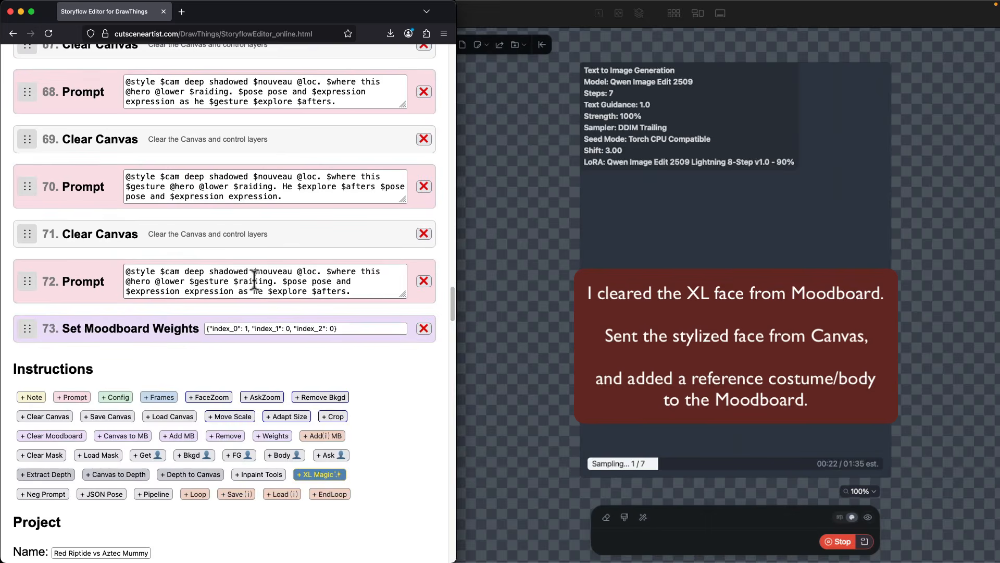
scroll(230, 281, down, 1)
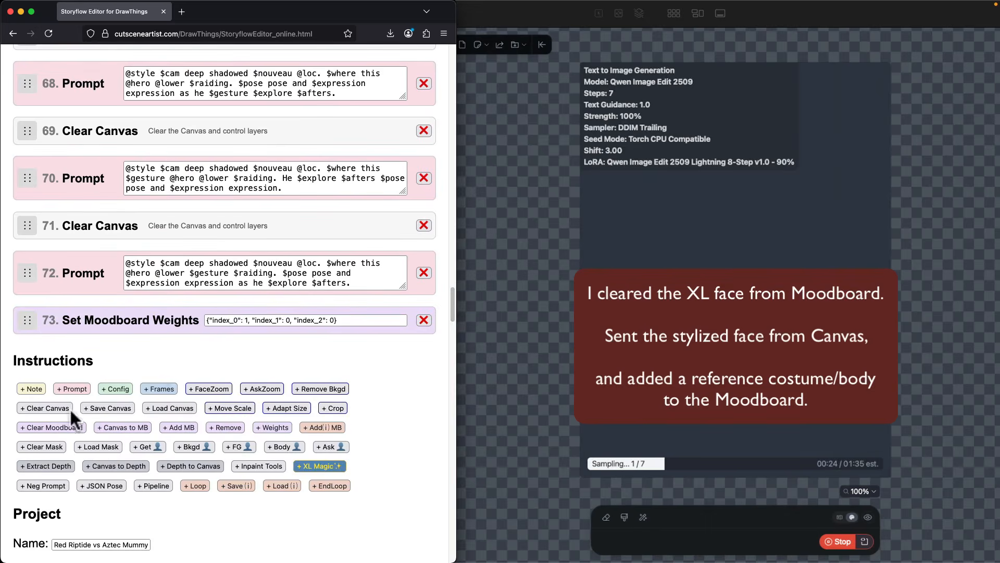
click(159, 388)
drag(131, 360, 144, 360)
mouse_move(29, 359)
mouse_down()
mouse_move(35, 245)
mouse_move(37, 358)
mouse_up()
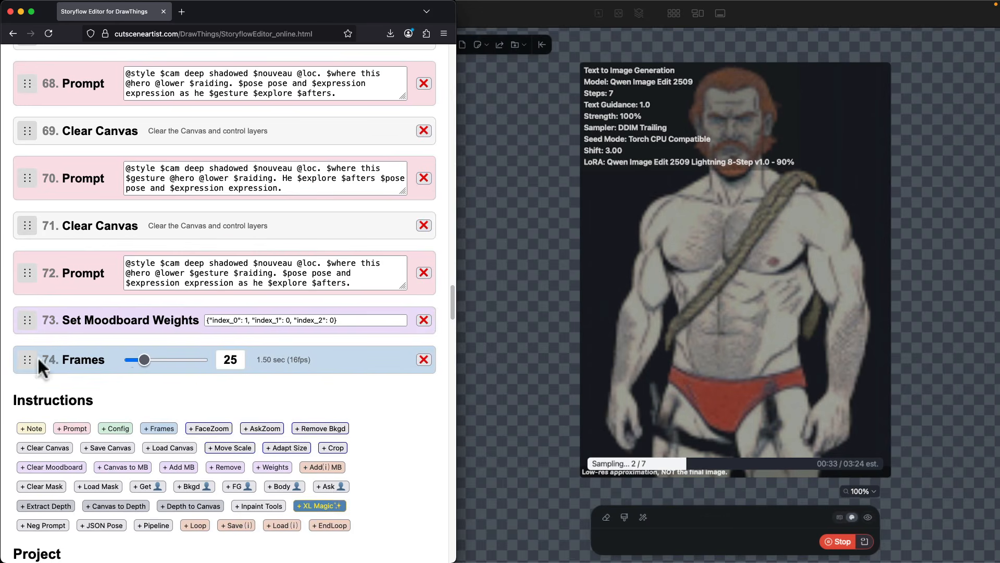
click(424, 359)
Step: Add a Note instruction at the end of the list with the text "kdjgldhg" and delete it again
click(32, 388)
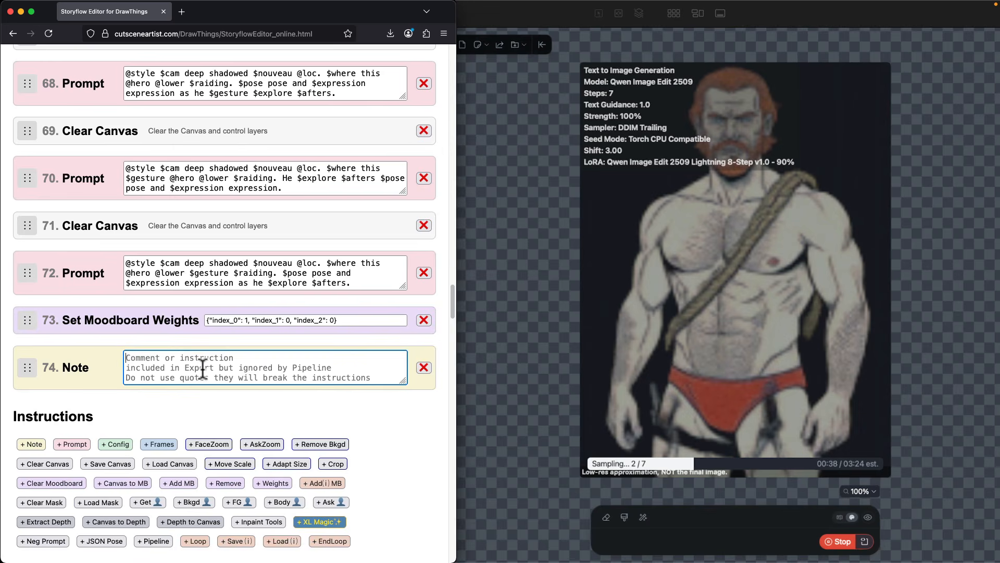
text(kdjgldhg)
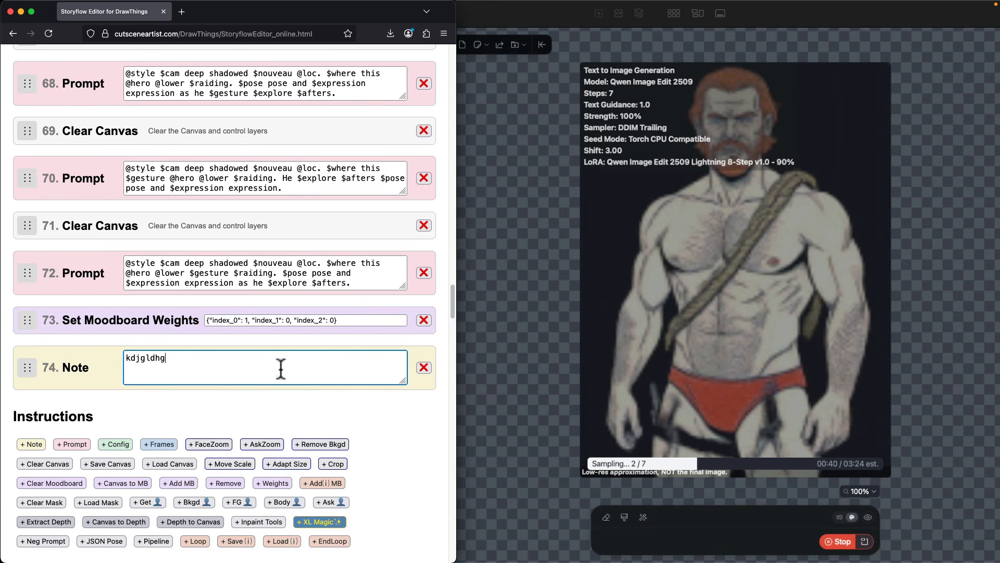
click(424, 366)
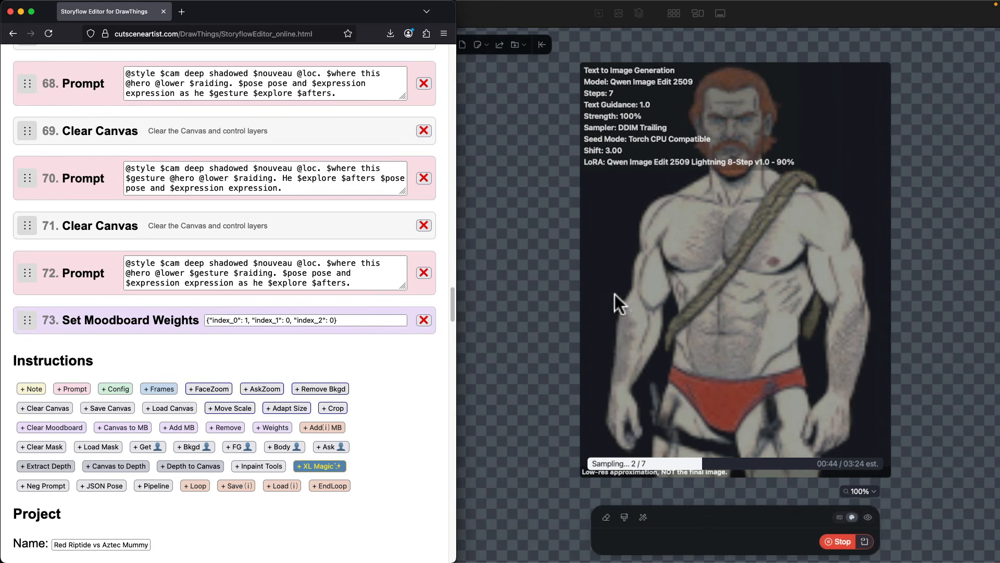
Step: Add an empty Prompt instruction at the end of the list and delete it again
click(73, 388)
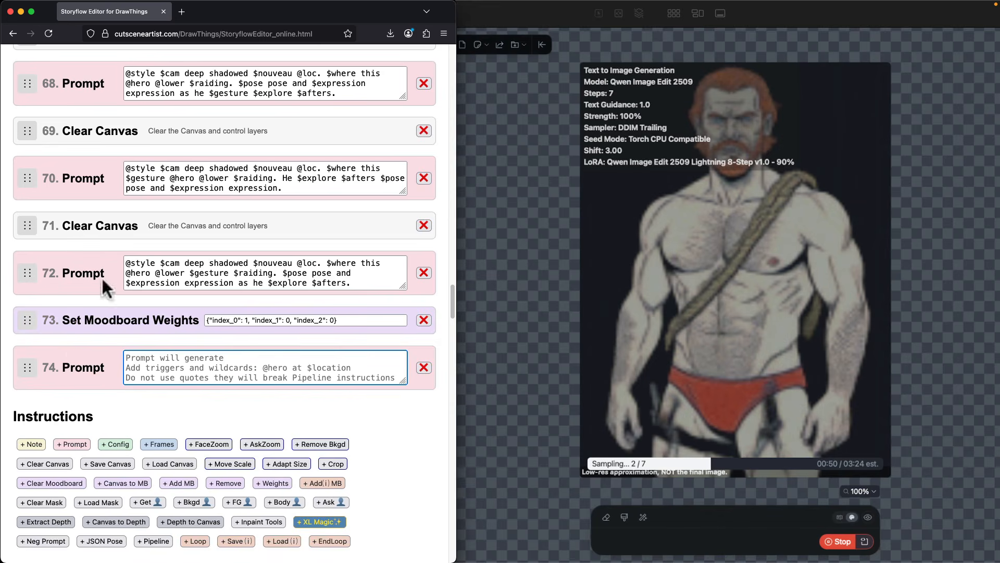
scroll(396, 441, down, 5)
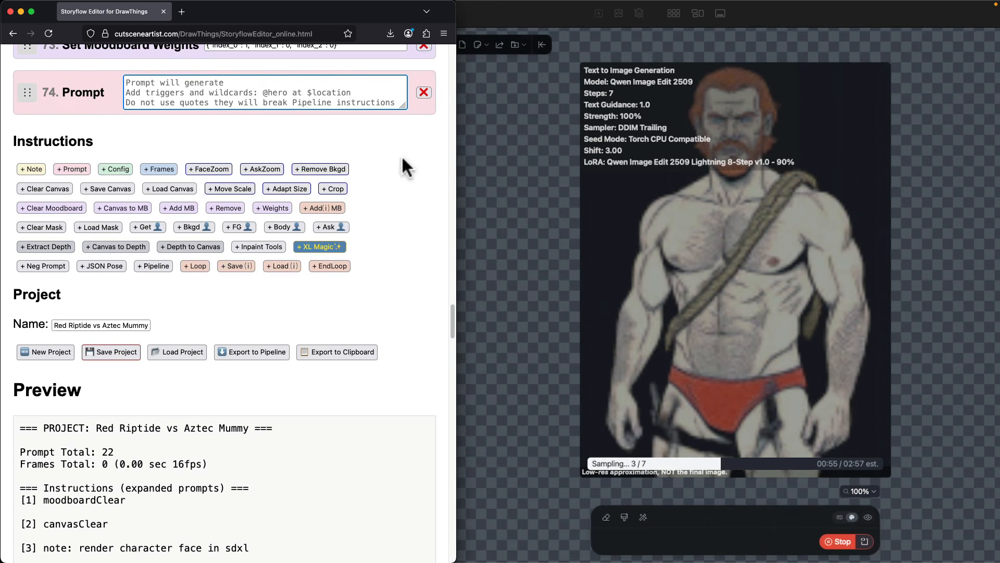
click(425, 92)
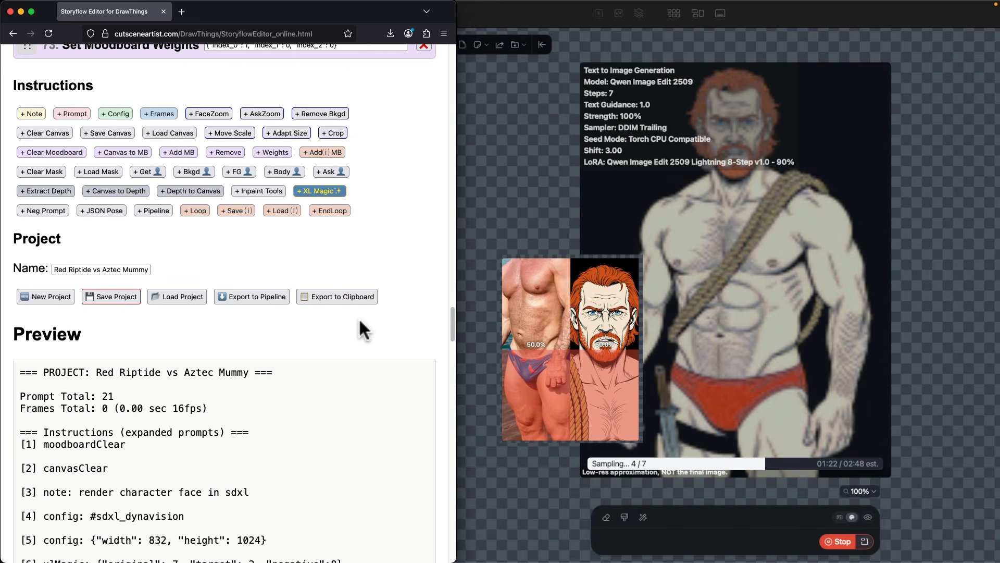
Step: Examine the project preview with its expanded prompts, from the first instruction to the start of the flow
scroll(360, 320, down, 5)
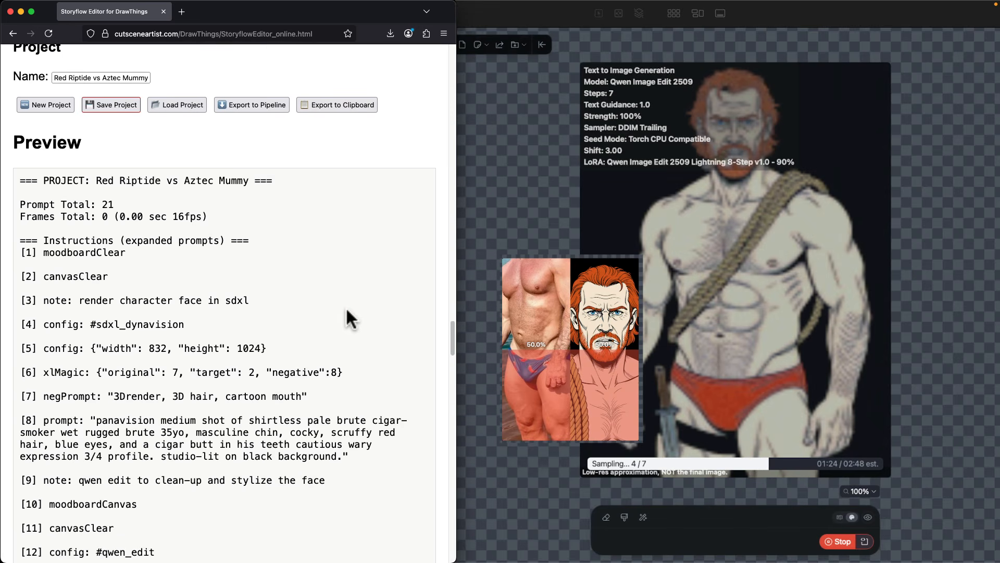
scroll(149, 274, down, 6)
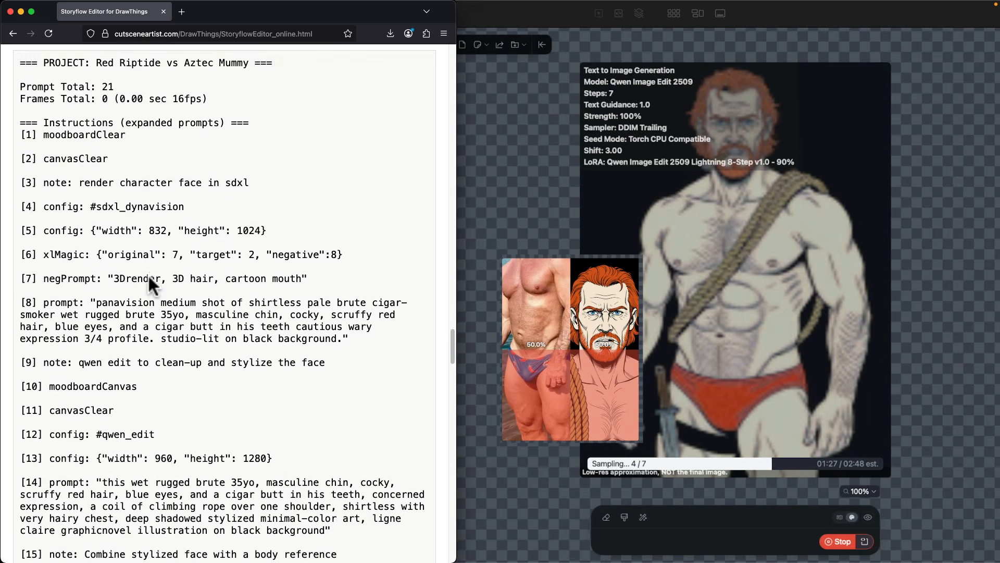
scroll(148, 273, down, 8)
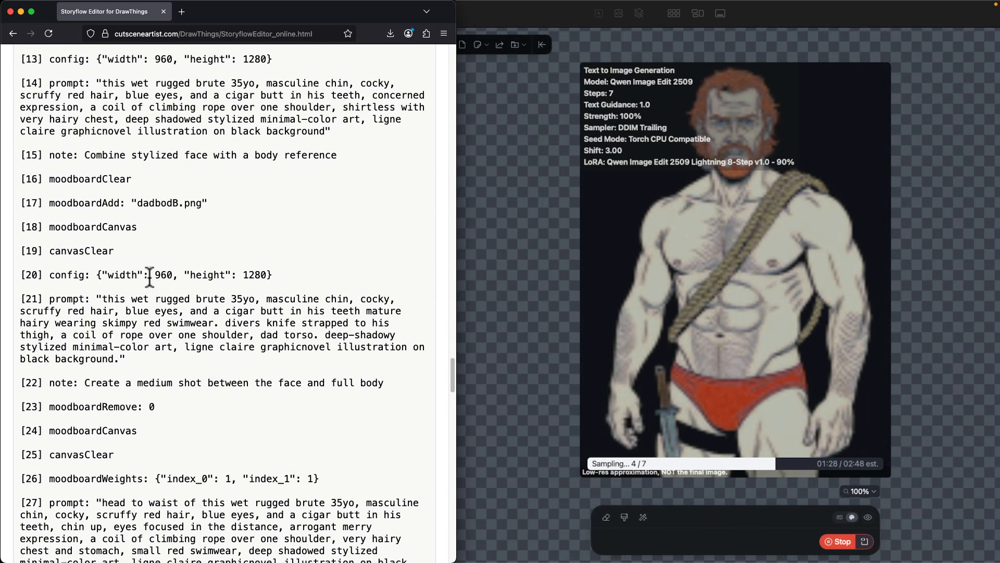
scroll(150, 277, down, 3)
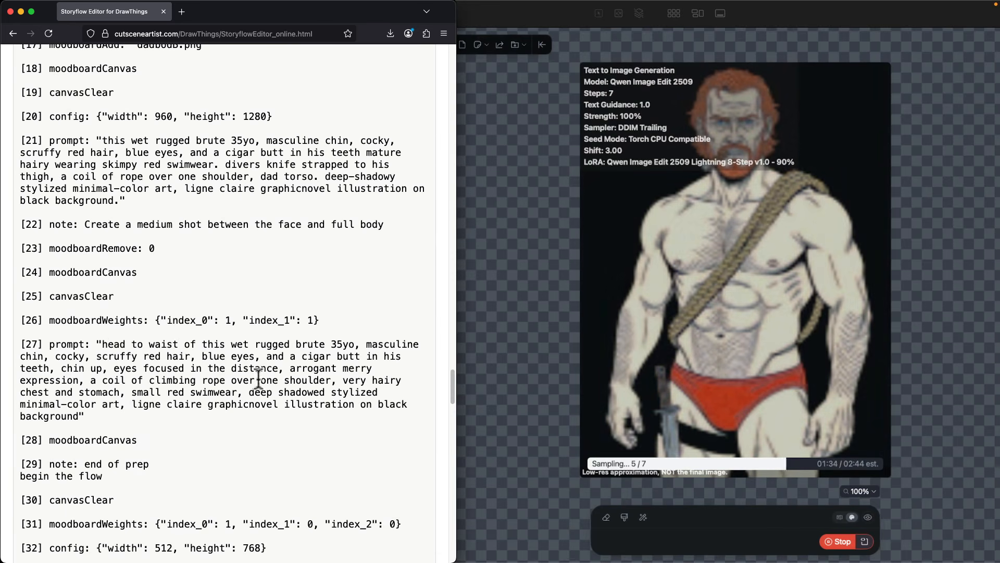
Step: Return to the start of the project and show the user-defined prompt triggers
scroll(263, 396, up, 5)
scroll(265, 399, up, 20)
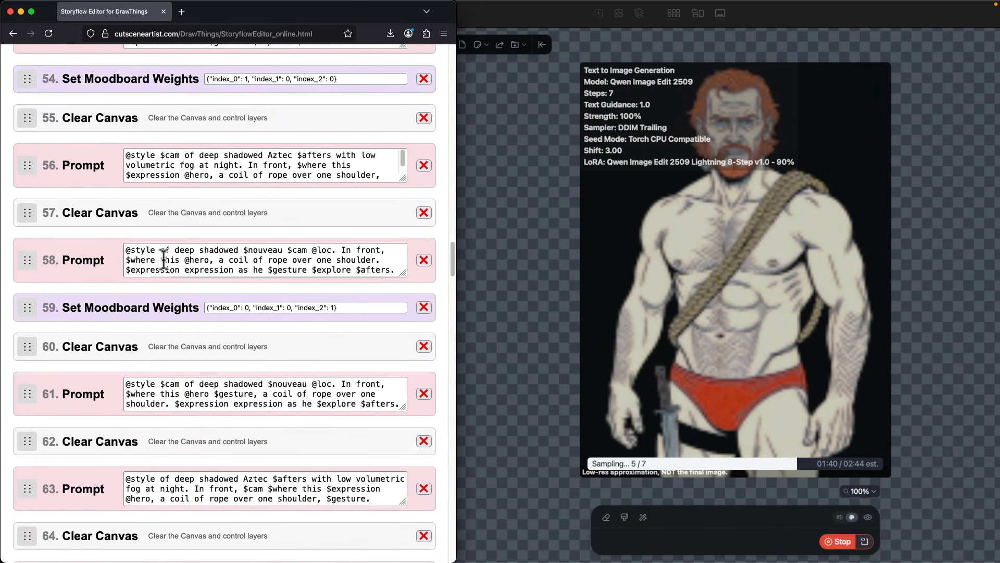
scroll(172, 260, up, 4)
scroll(172, 257, up, 20)
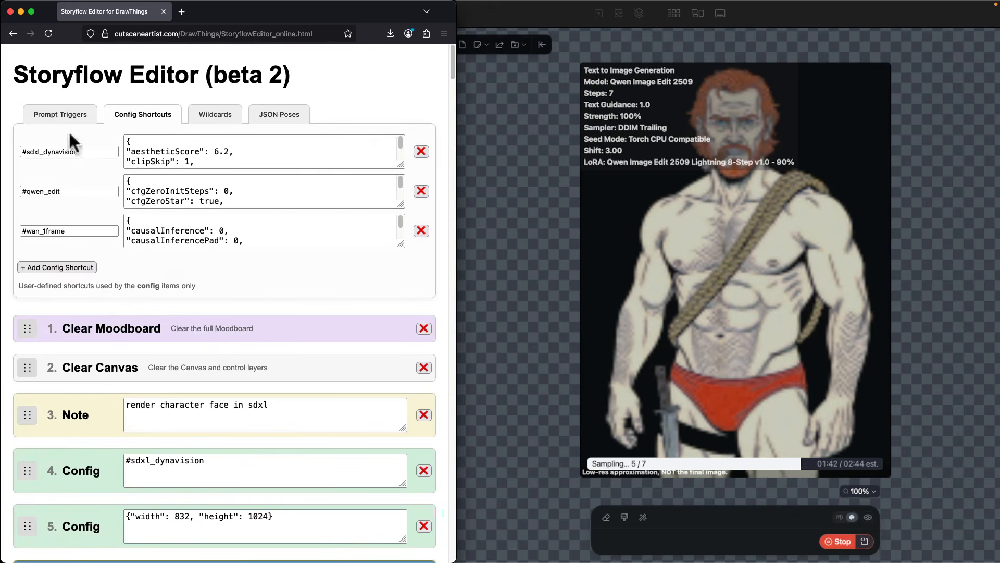
click(59, 118)
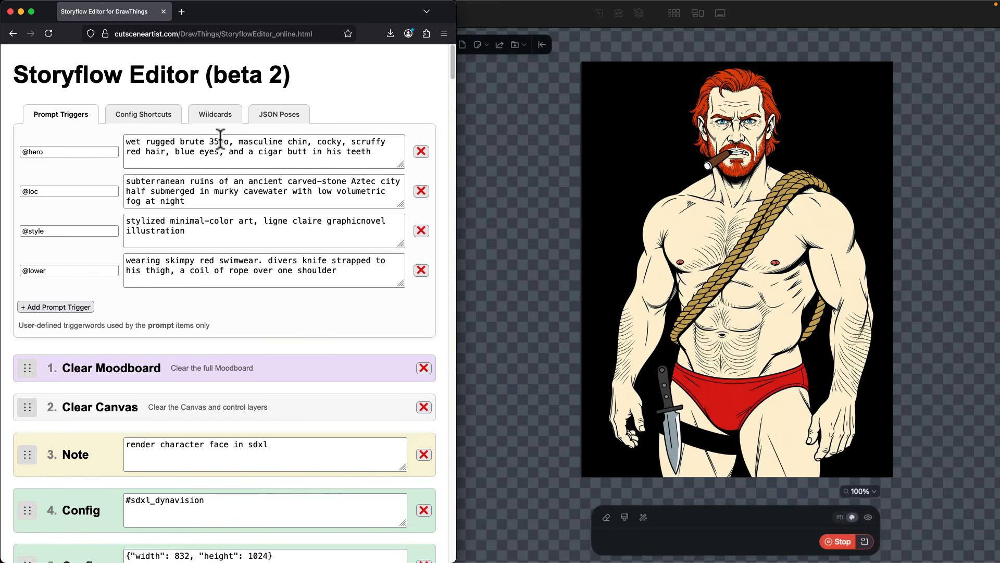
Step: Review how the scene prompts use triggers and wildcards, and highlight the word "where" in prompt 46
scroll(224, 291, down, 10)
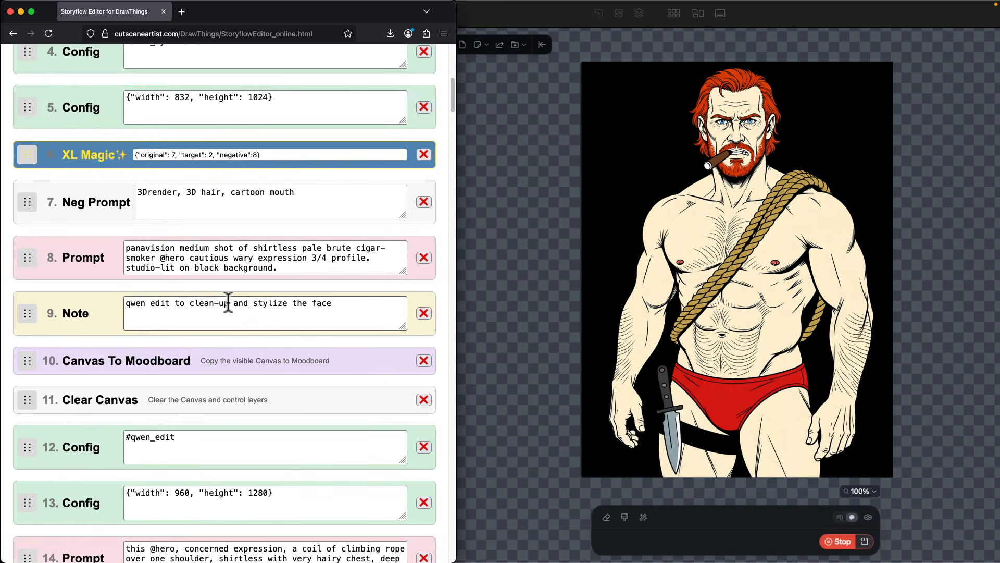
scroll(198, 248, down, 20)
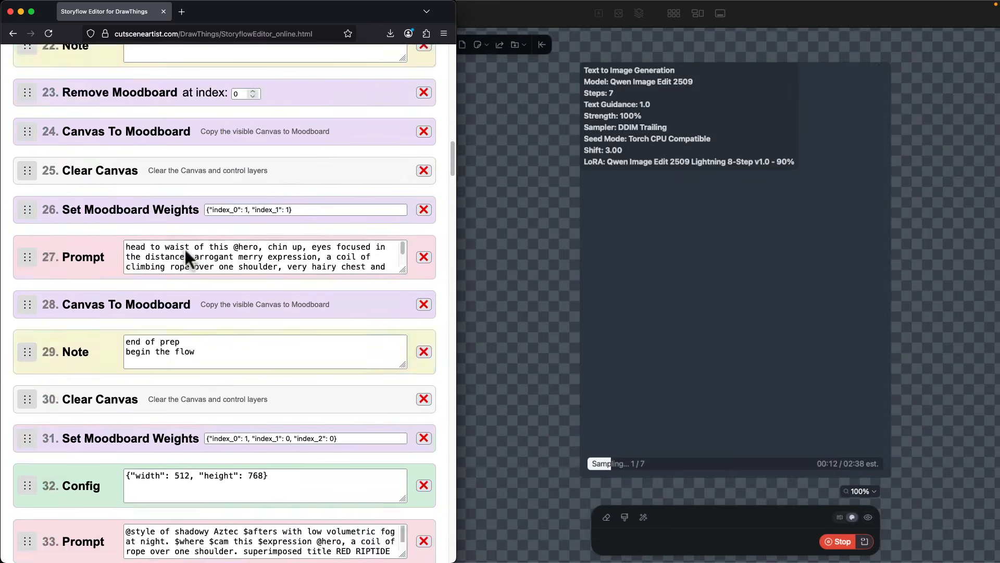
scroll(186, 249, down, 2)
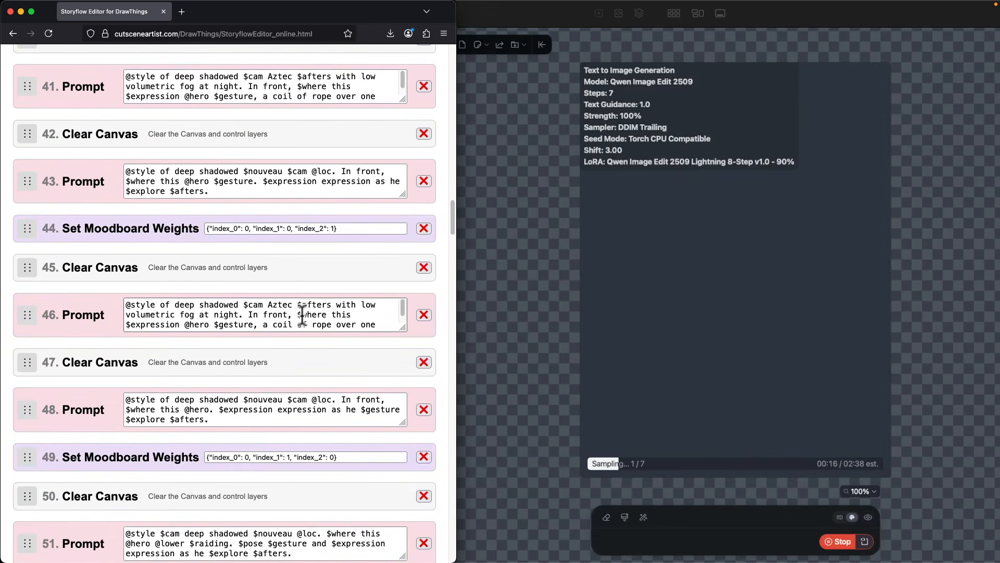
drag(302, 315, 327, 314)
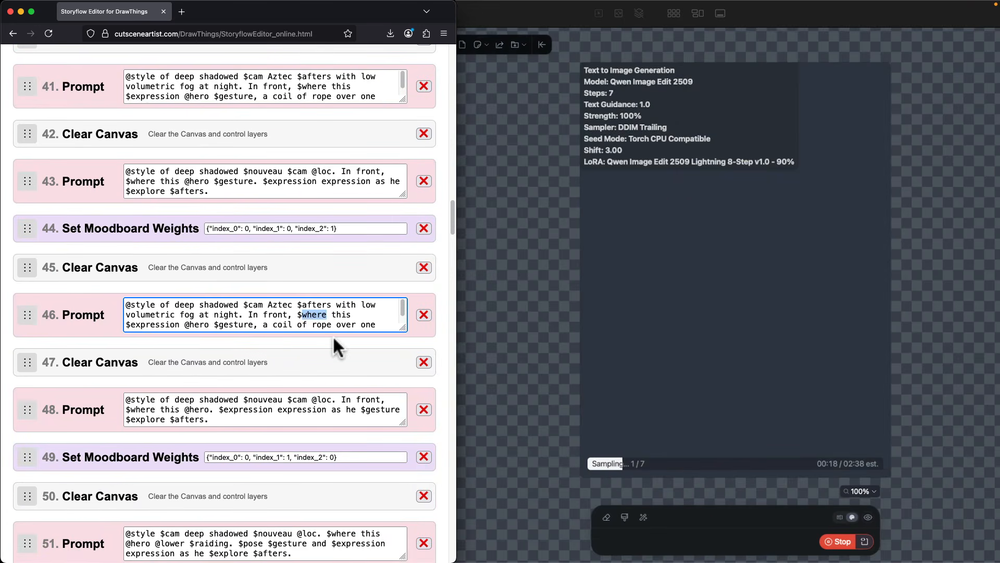
Step: Show the wildcard definitions, enlarge the $nouveau text box to read all its options, and shrink it back
scroll(360, 274, up, 20)
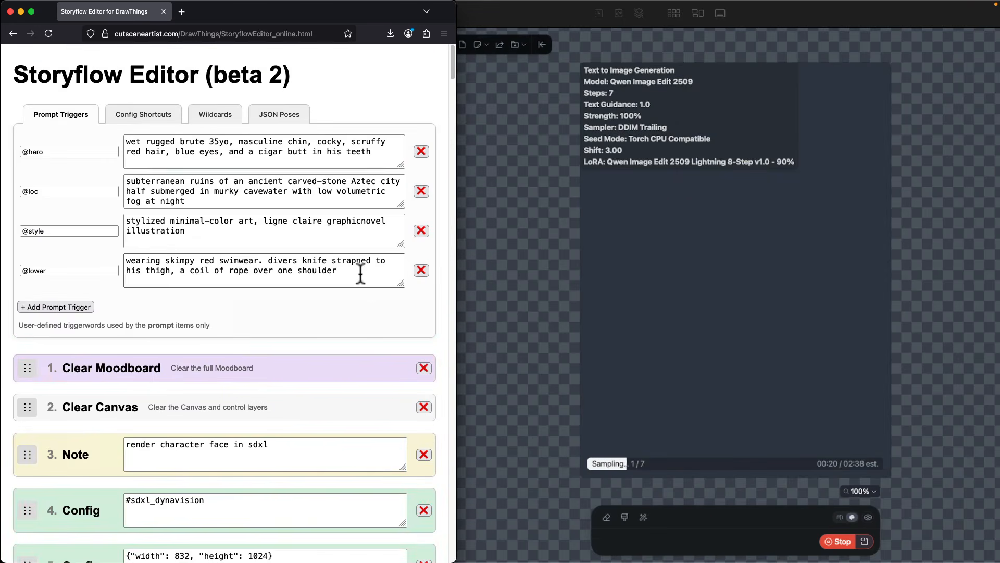
click(214, 114)
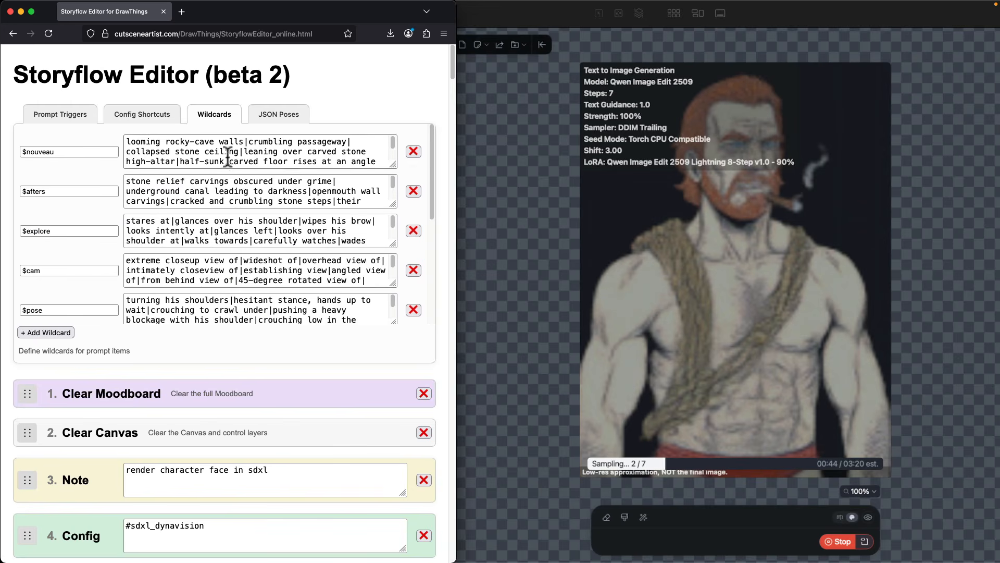
click(383, 162)
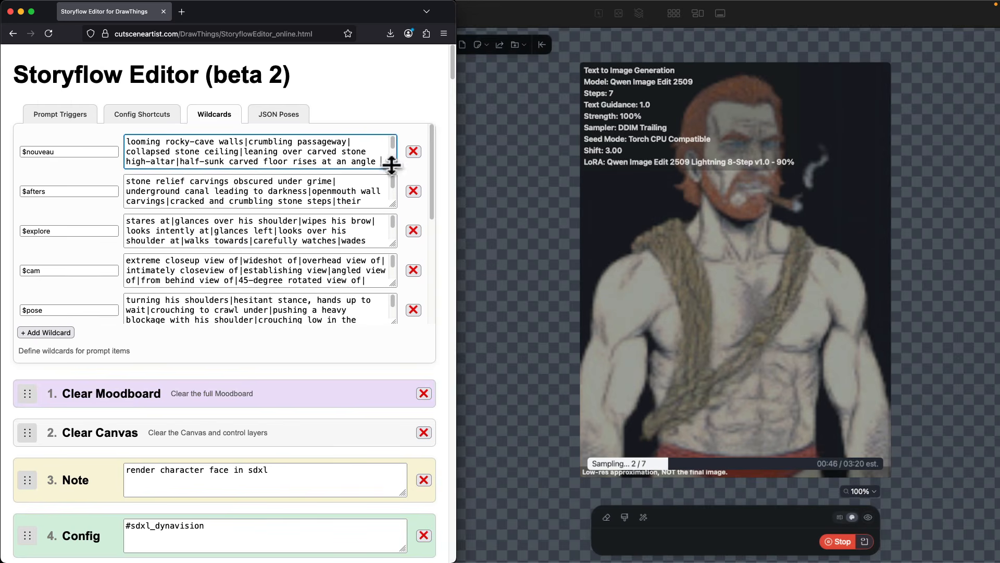
drag(391, 161, 408, 240)
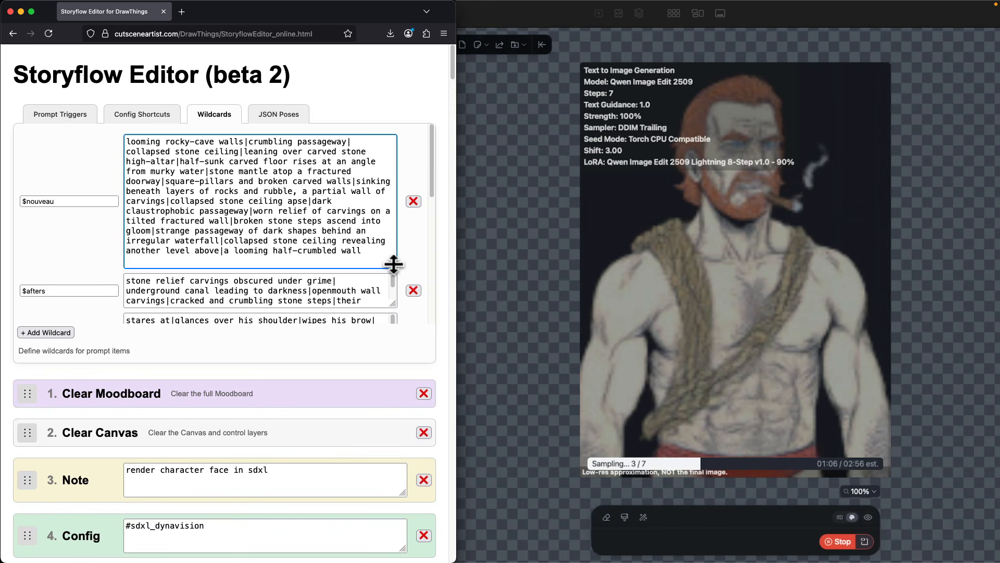
drag(393, 264, 400, 242)
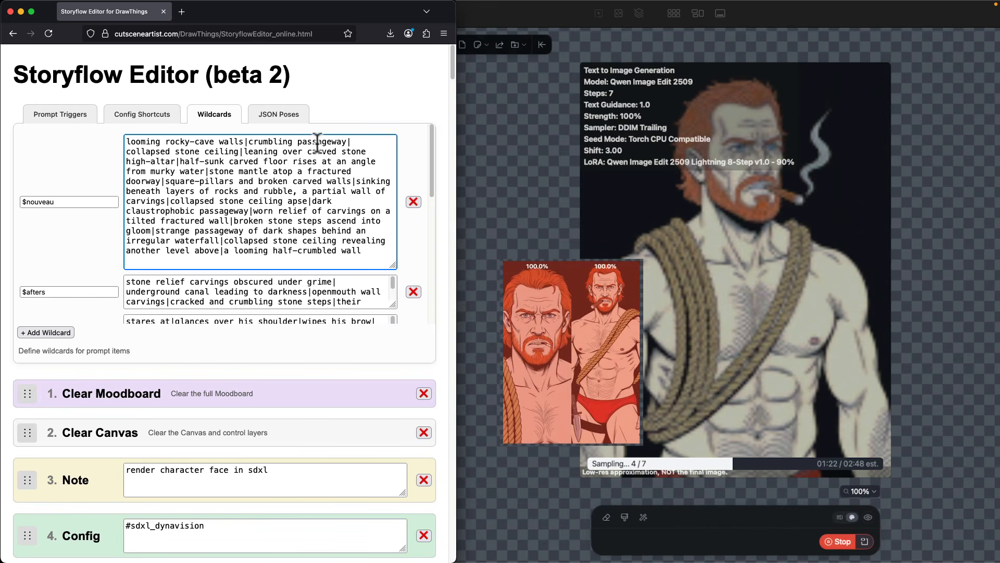
drag(392, 264, 394, 139)
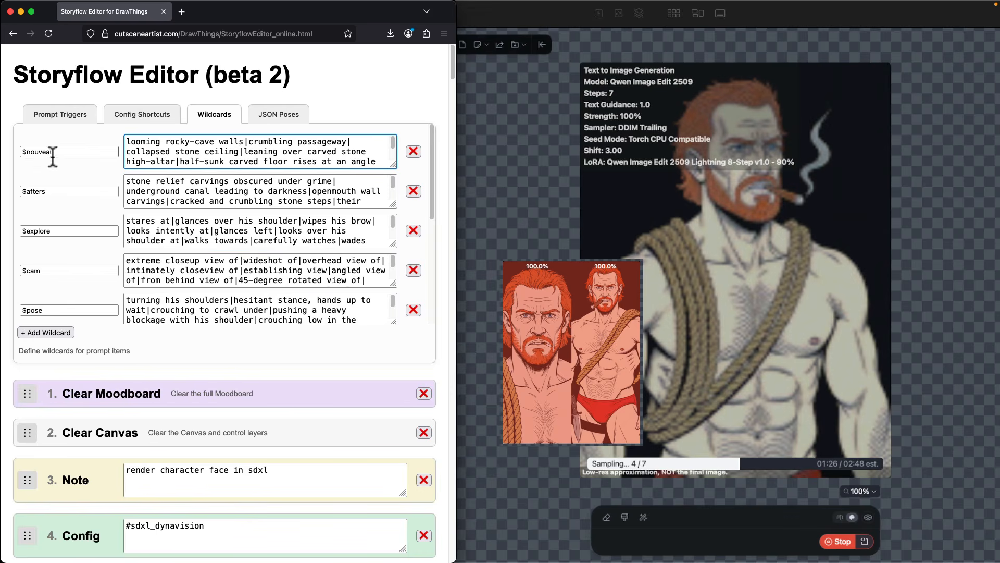
Step: Enlarge the $afters wildcard's text box to read its options, and shrink it back to its compact height
drag(393, 205, 397, 298)
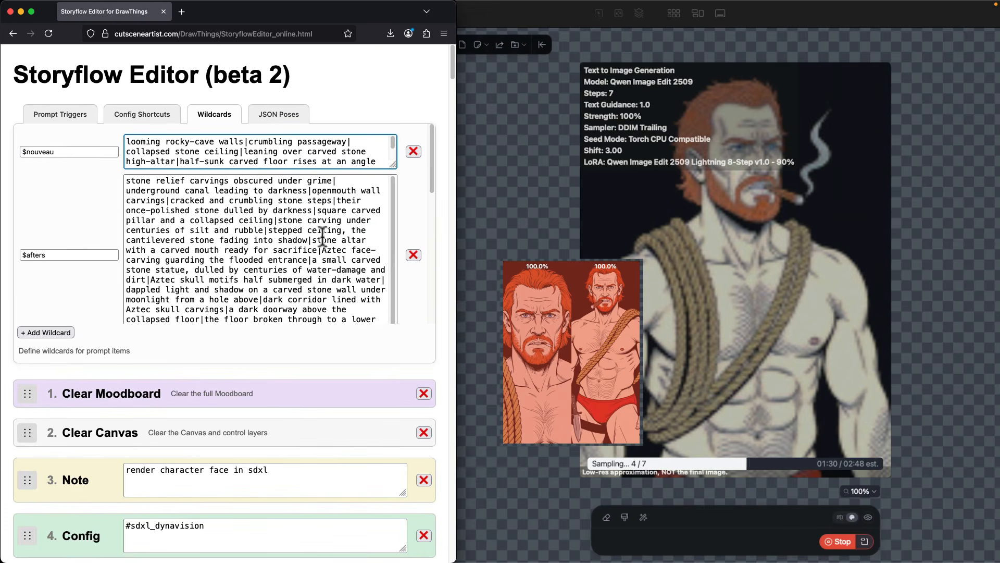
scroll(411, 293, down, 5)
scroll(411, 286, up, 2)
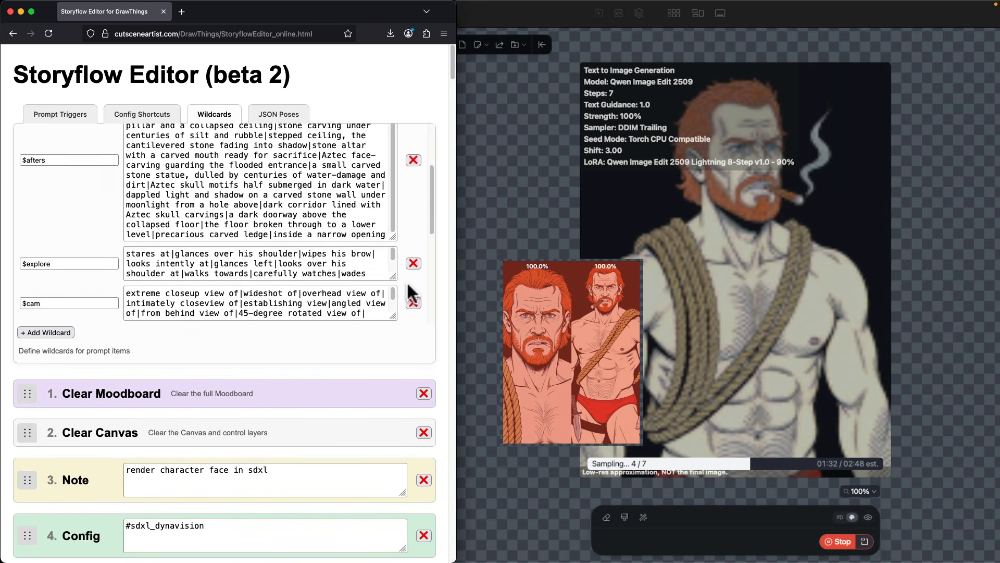
drag(391, 234, 386, 73)
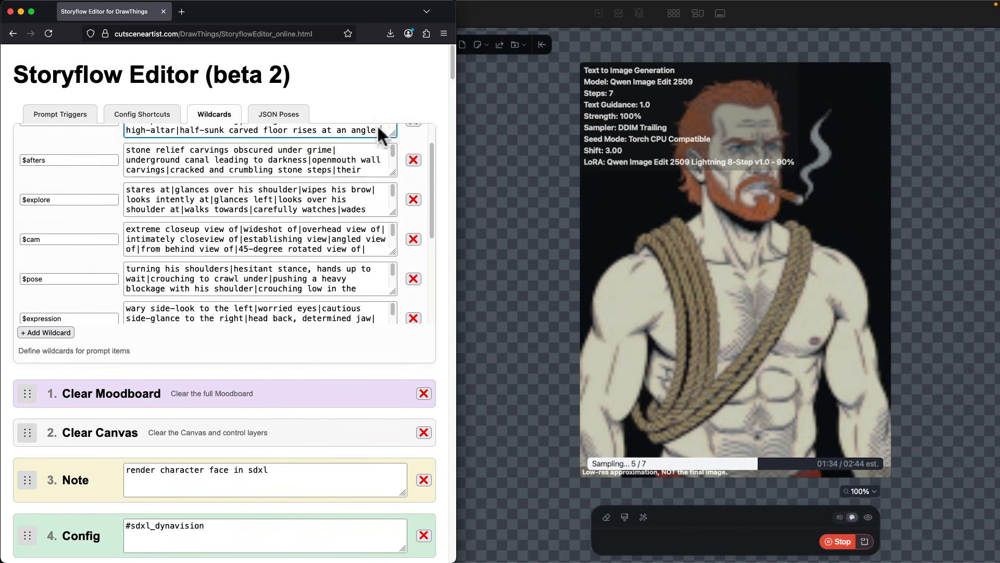
scroll(376, 124, up, 1)
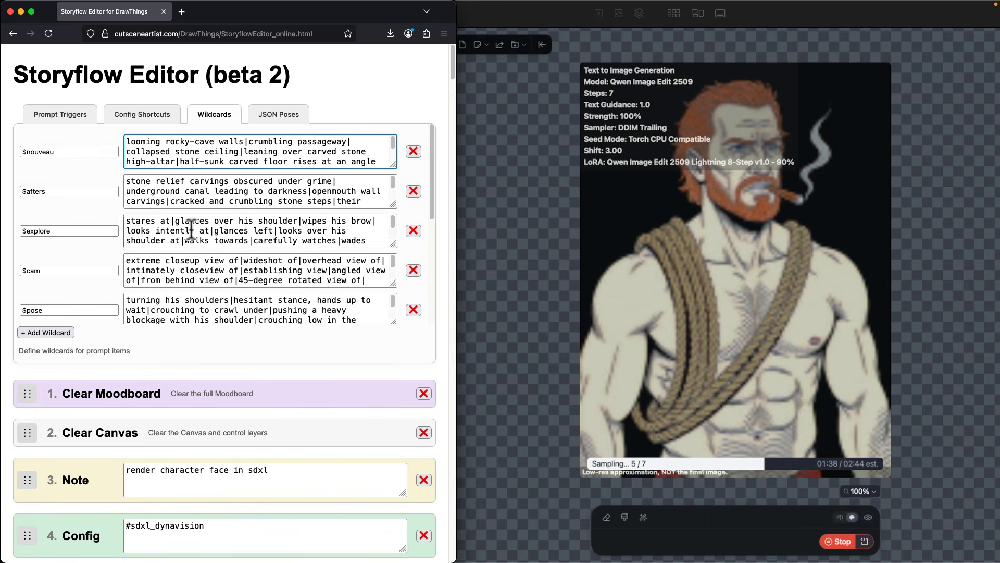
Step: Read through the $explore options, and enlarge the $cam wildcard's text box to view its camera angles before shrinking it back
drag(392, 241, 391, 151)
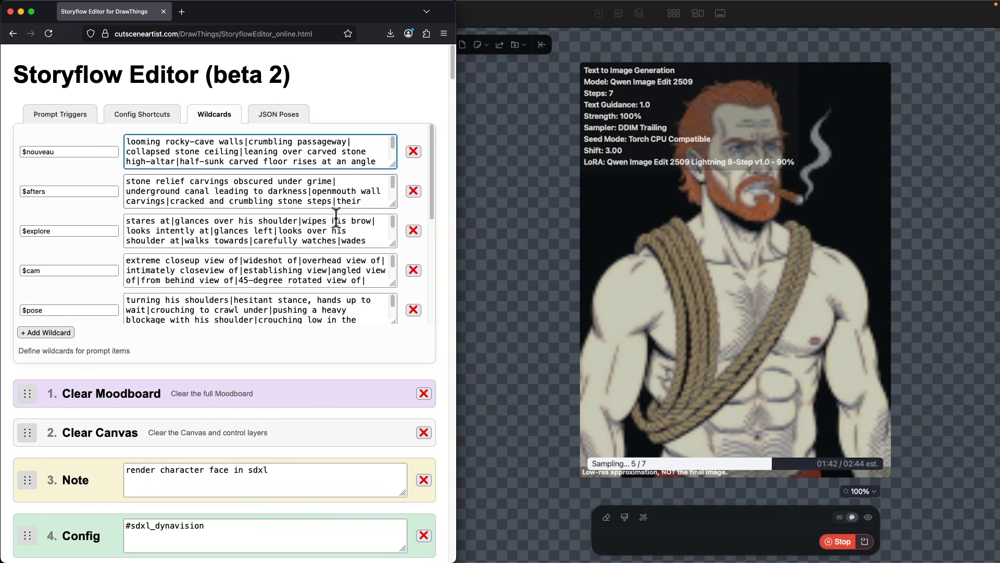
scroll(323, 234, down, 3)
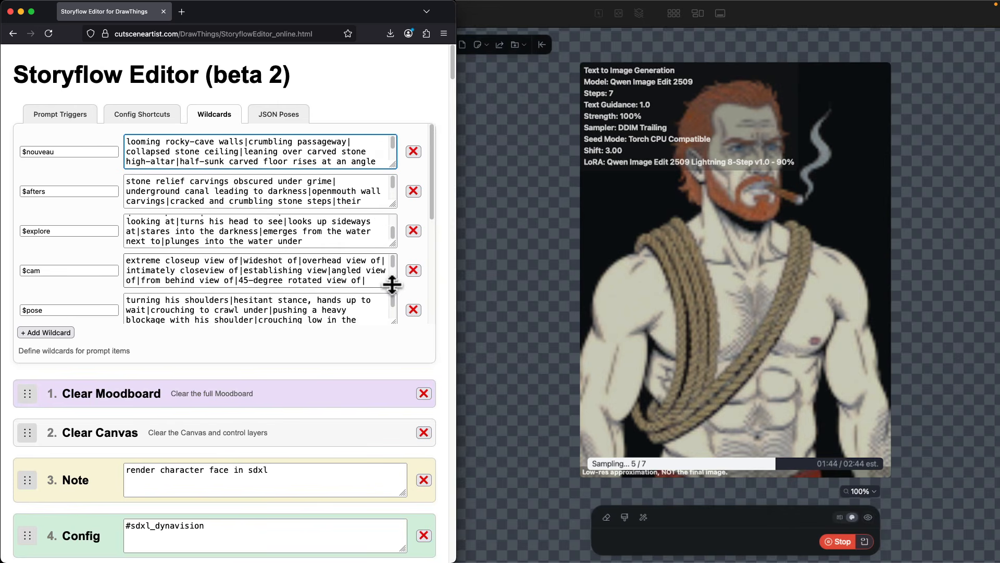
drag(392, 284, 396, 350)
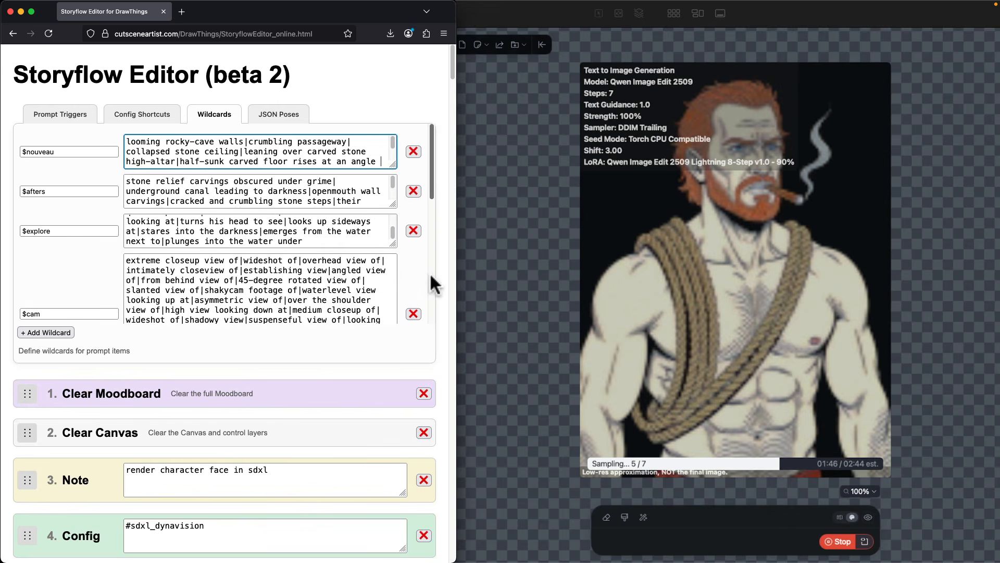
scroll(415, 268, down, 5)
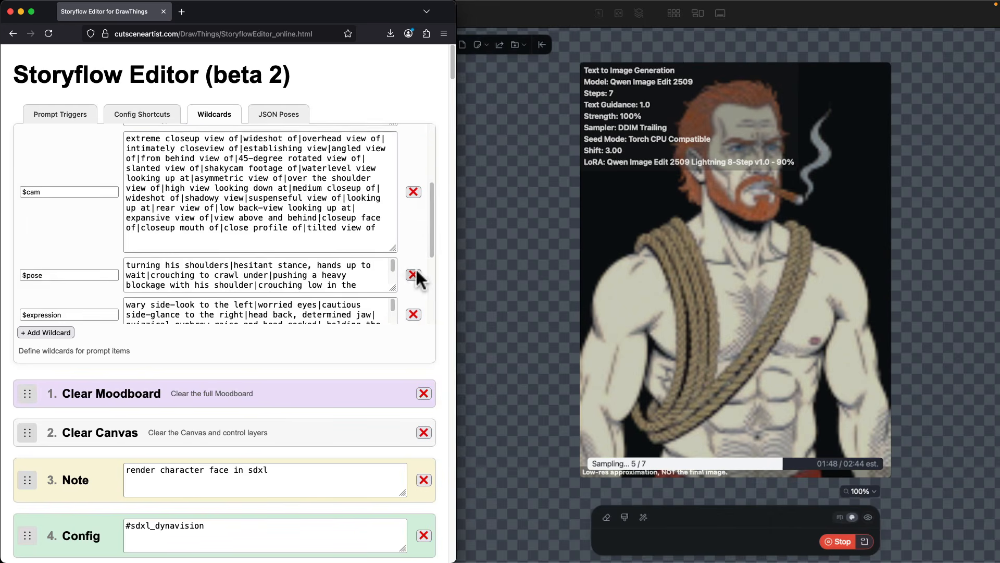
drag(392, 250, 405, 105)
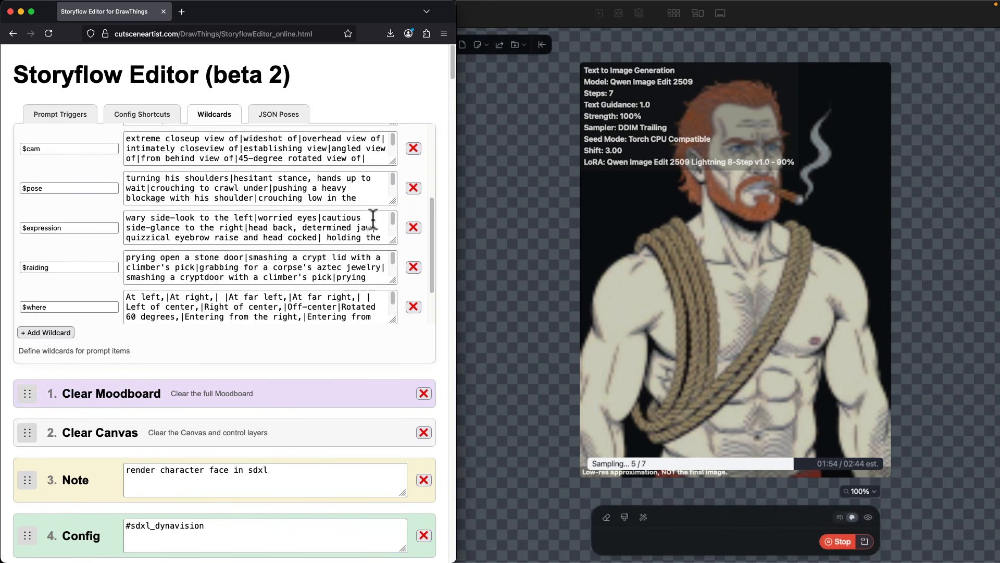
Step: Enlarge the $pose wildcard's text box, read through its options, and shrink it back
drag(393, 199, 385, 277)
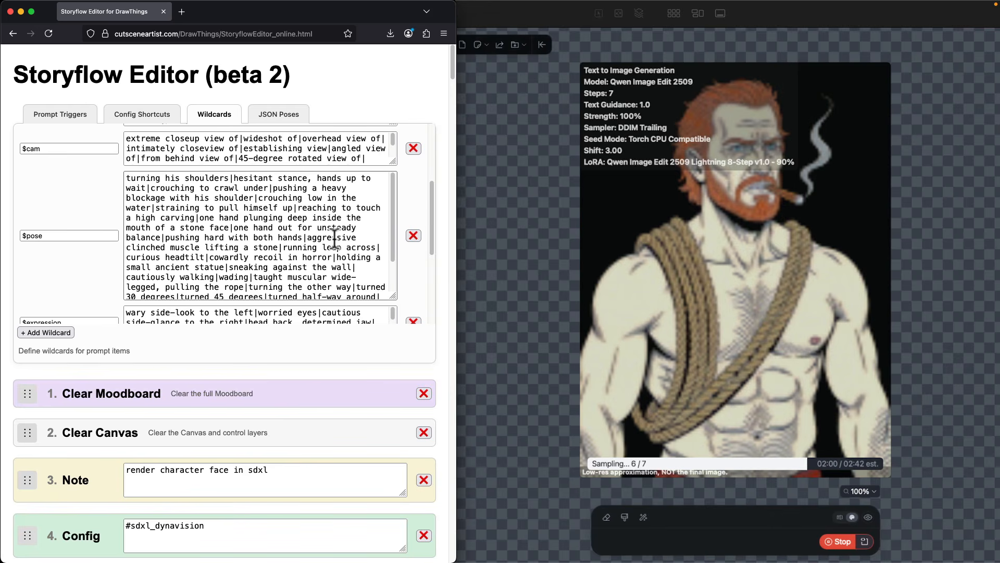
scroll(360, 274, down, 1)
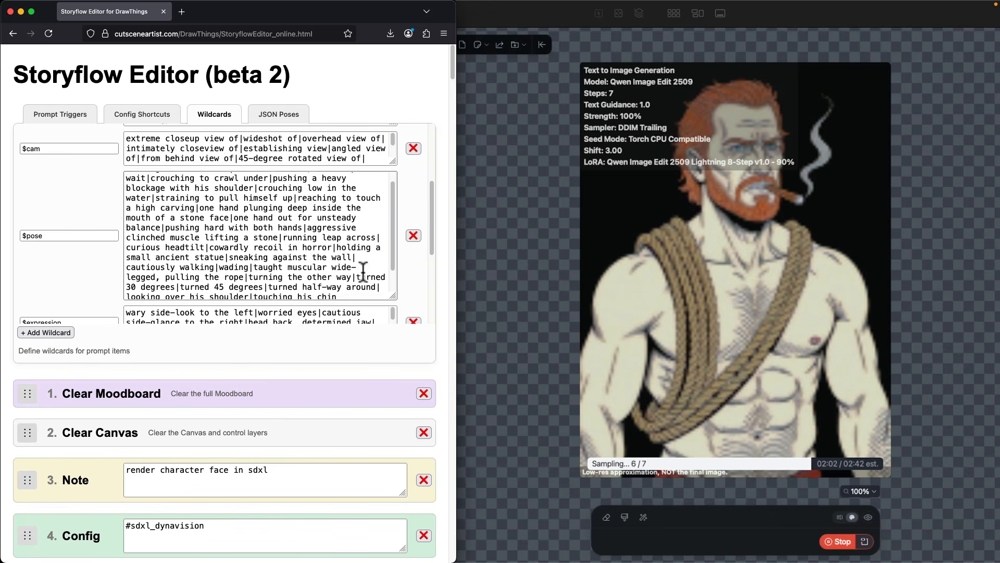
scroll(415, 287, down, 3)
drag(394, 256, 380, 76)
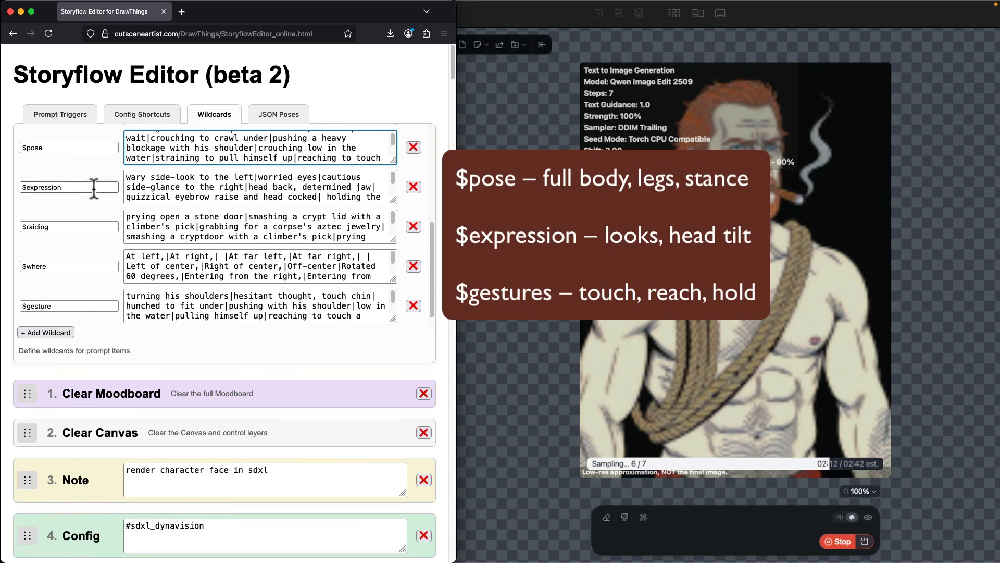
Step: Enlarge and collapse the $expression wildcard's text box to read its options, and look through the $where options
drag(392, 200, 387, 252)
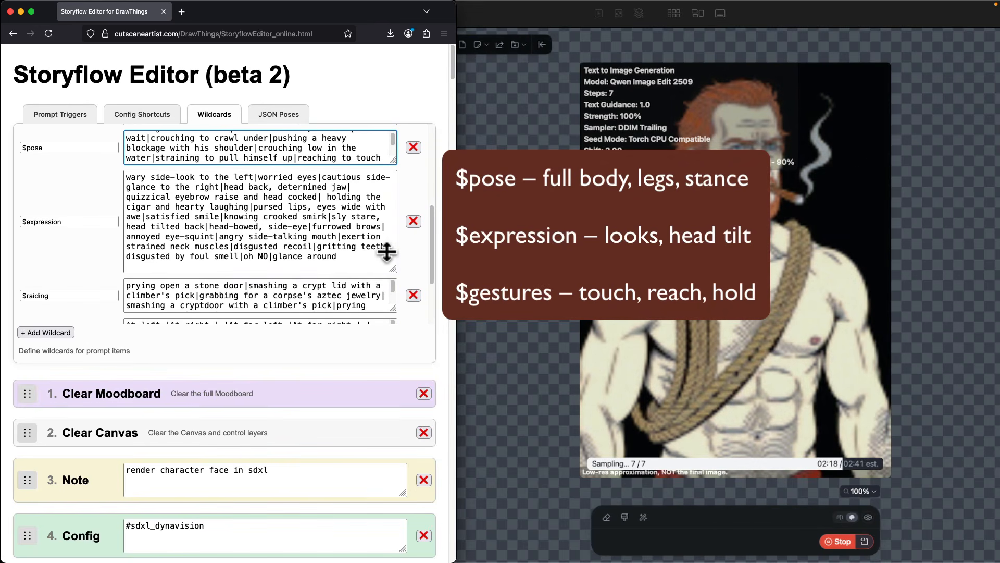
drag(386, 252, 384, 157)
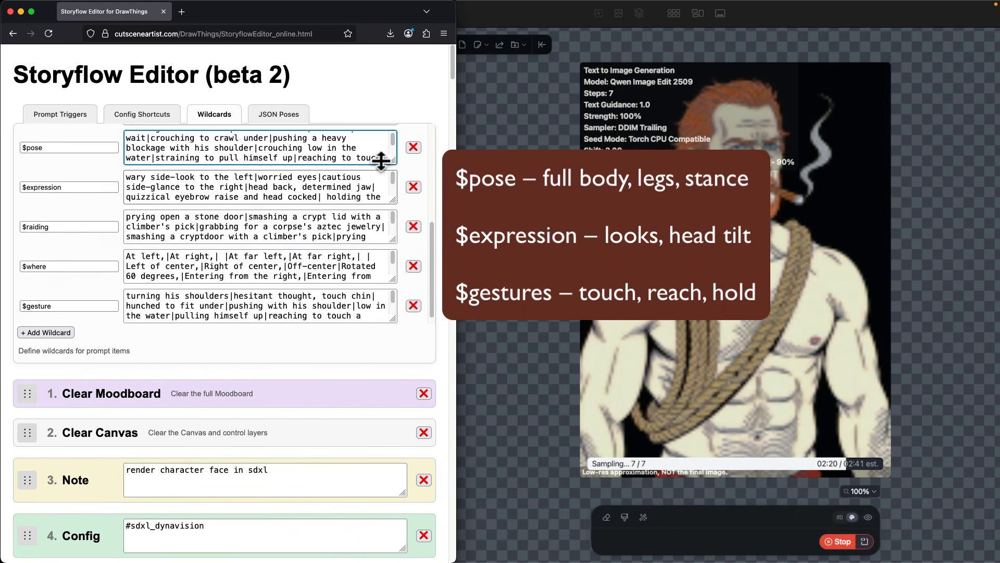
scroll(260, 266, down, 2)
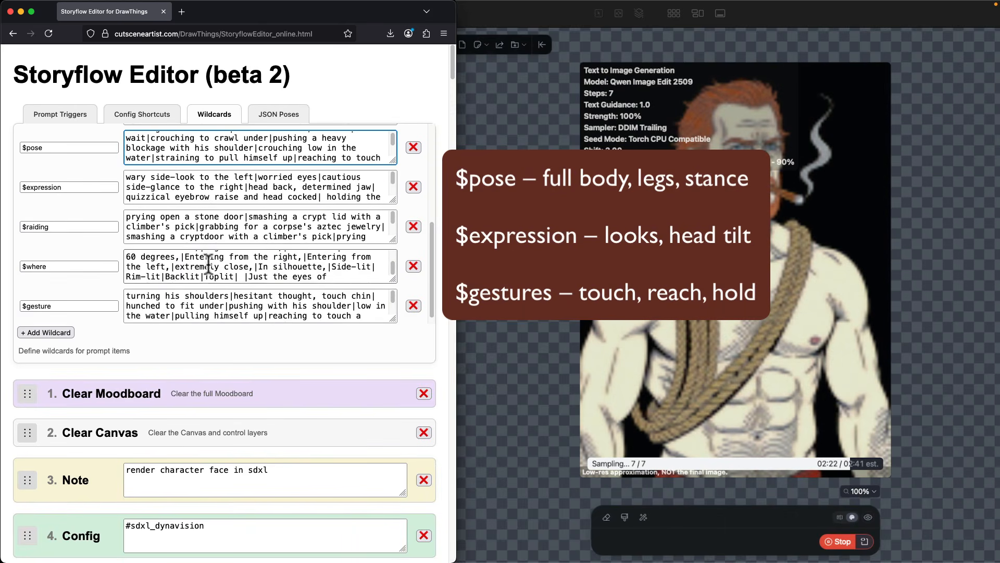
Step: Enlarge the $gesture wildcard's text box to read its options, and shrink it back to its compact height
drag(390, 320, 389, 365)
scroll(416, 289, down, 3)
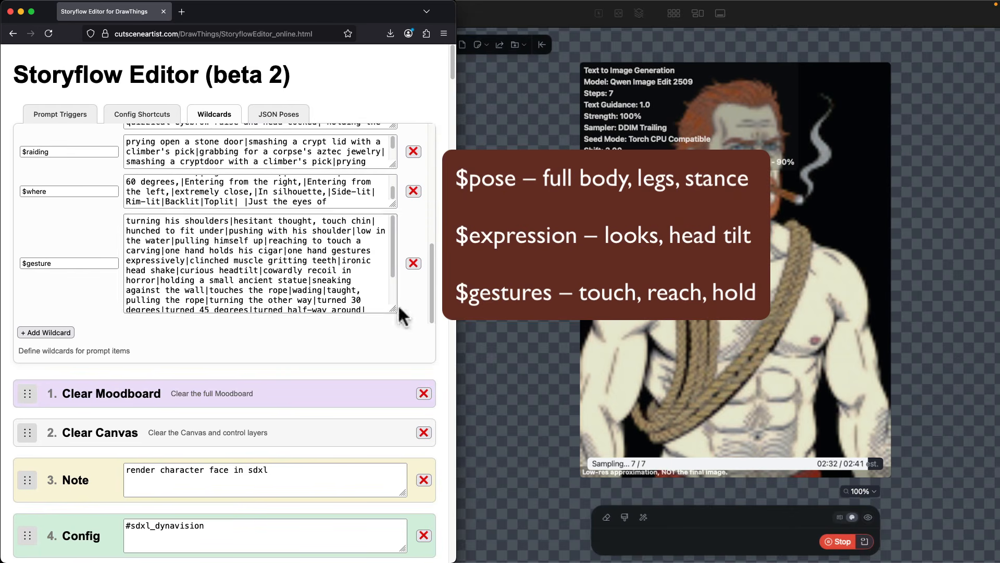
drag(393, 308, 393, 190)
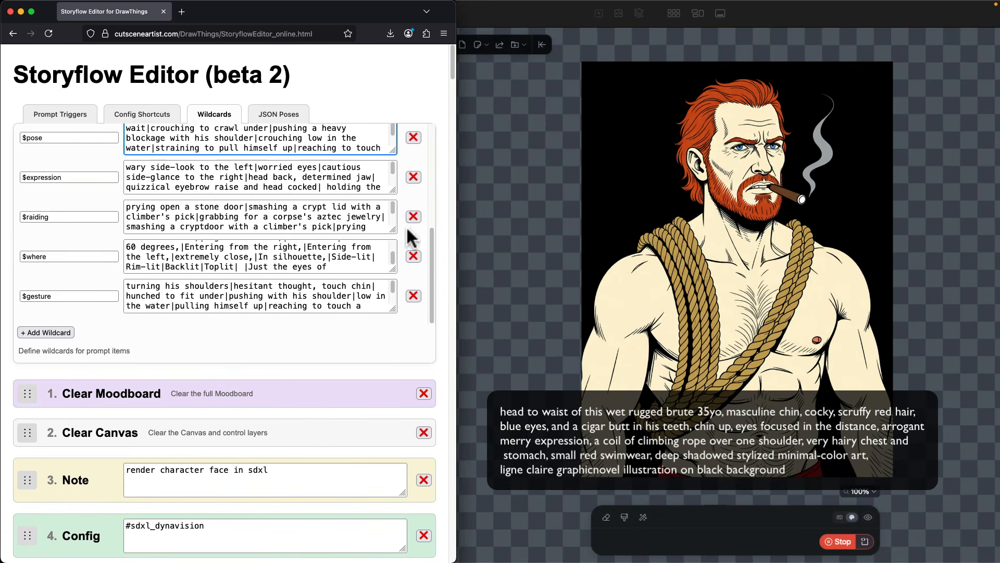
Step: Look through the workflow instructions from the preparation steps to the start of the flow, as far as the title prompt in instruction 33
scroll(443, 219, down, 10)
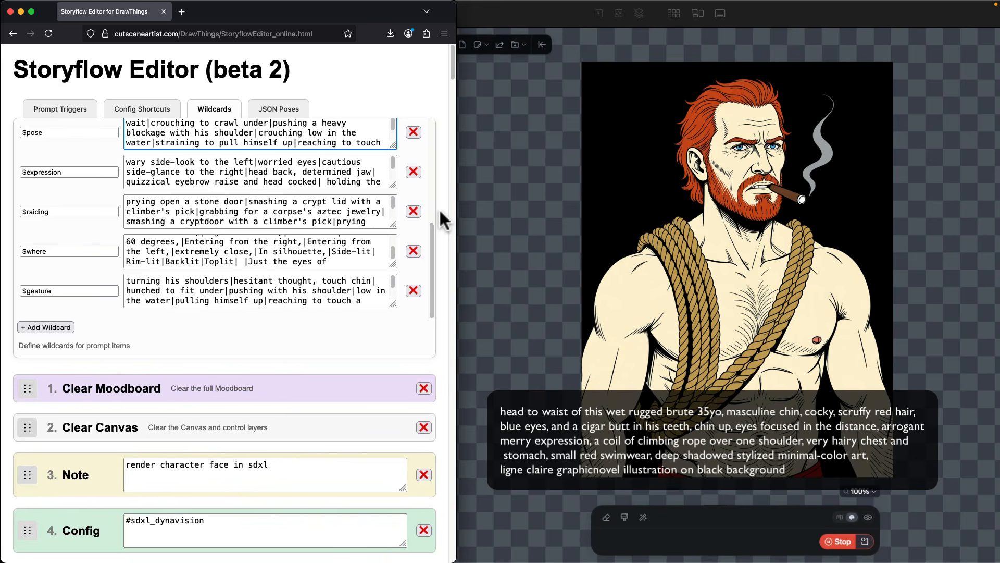
scroll(443, 219, down, 15)
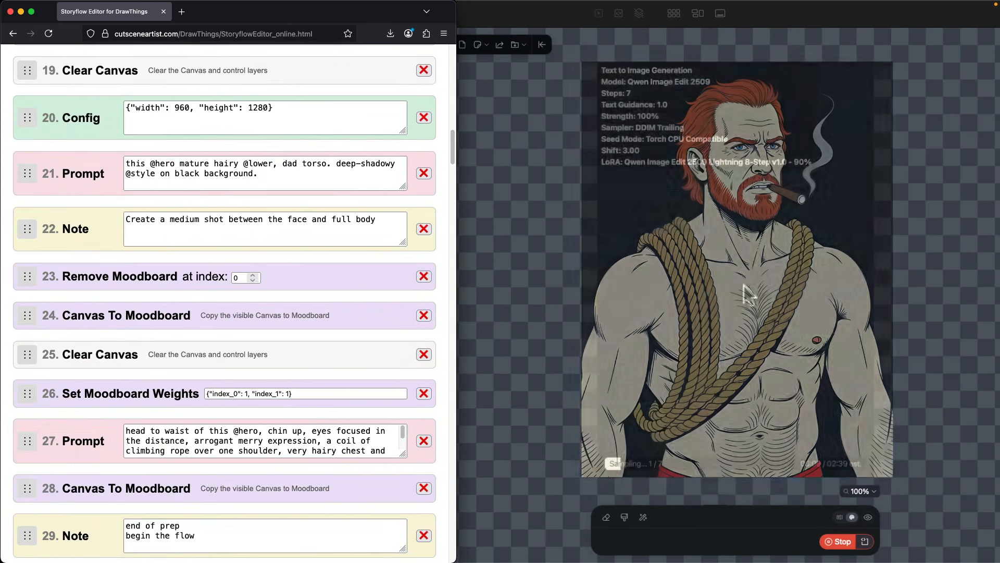
scroll(440, 267, down, 6)
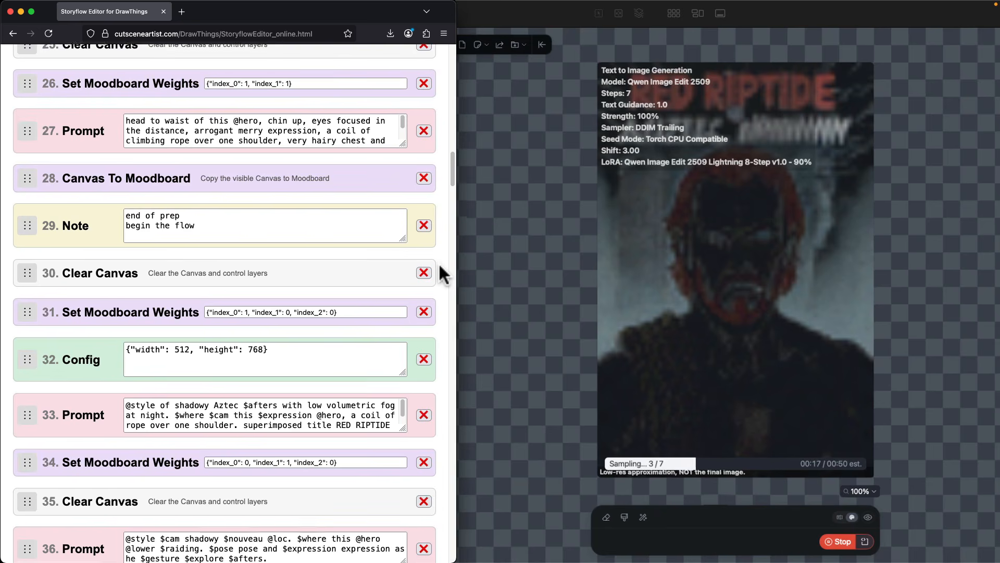
scroll(440, 270, down, 1)
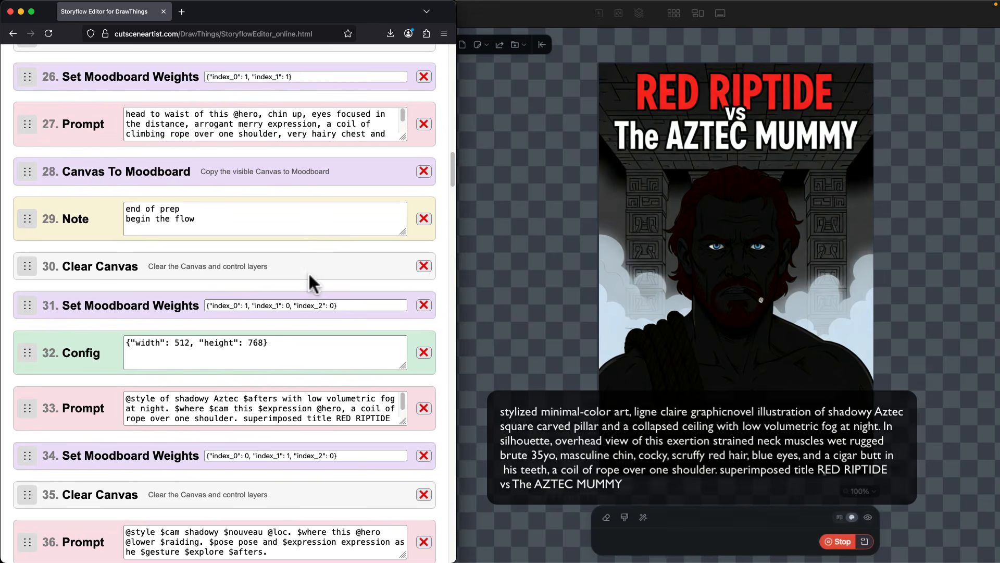
scroll(308, 271, down, 8)
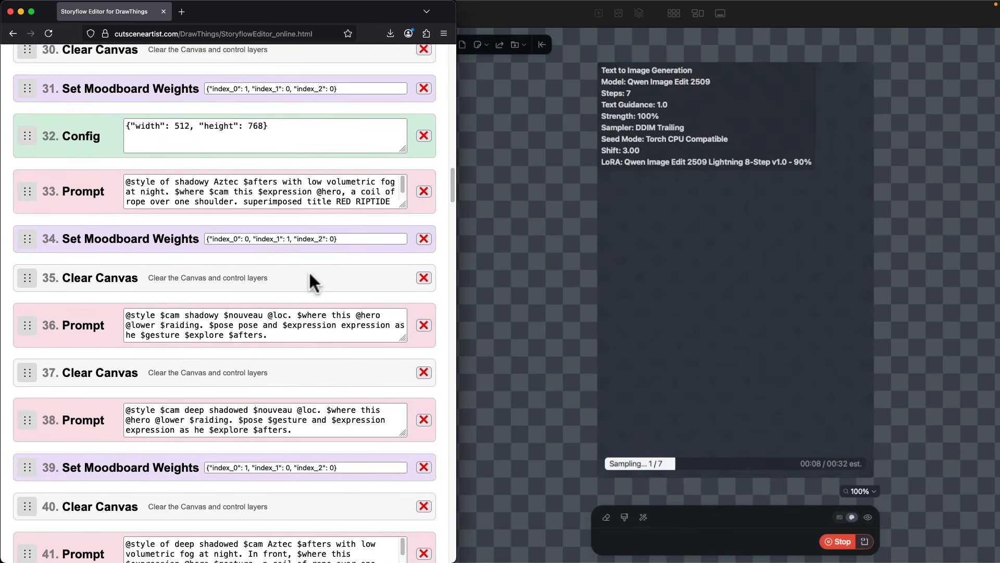
scroll(309, 274, down, 1)
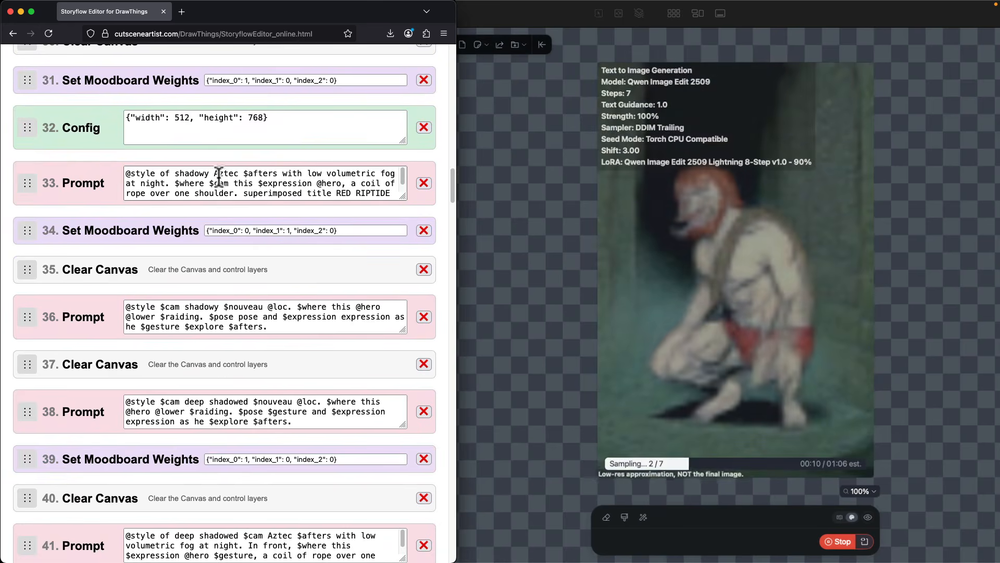
Step: Enlarge prompt 33's text box, highlight "title RED RIPTIDE vs The AZTEC MUMMY", and shrink the box back
drag(403, 195, 400, 251)
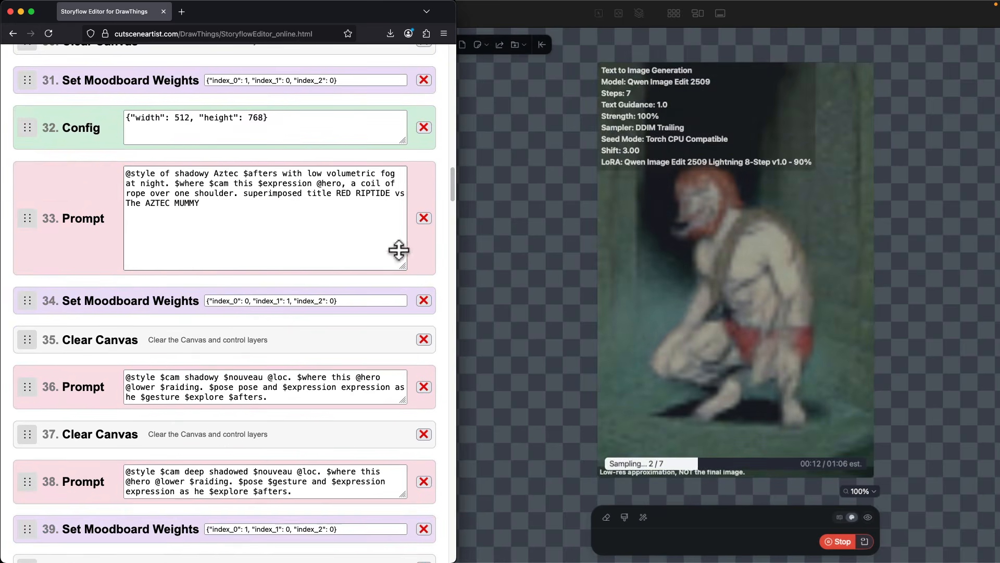
drag(308, 194, 353, 245)
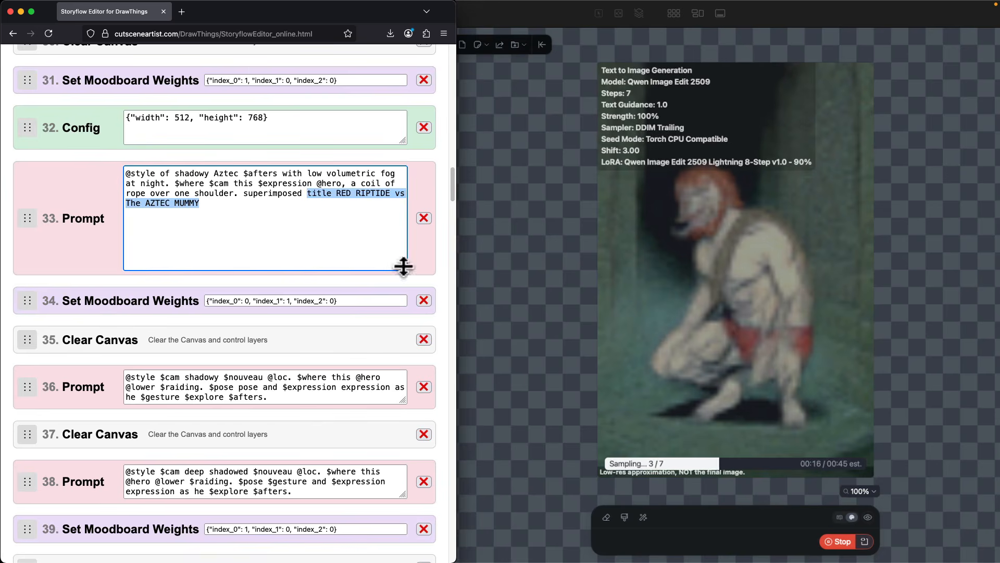
drag(404, 266, 405, 161)
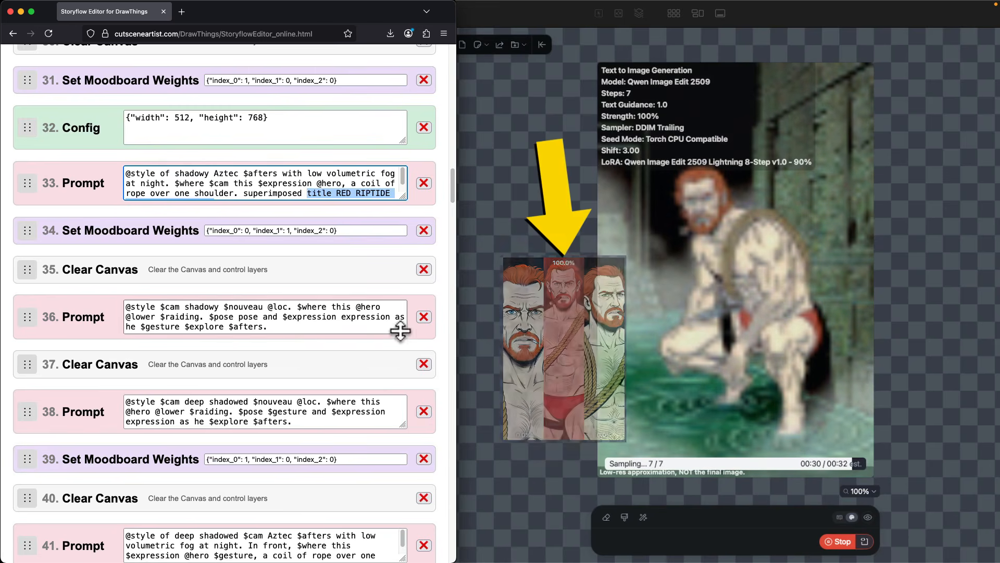
Step: Enlarge the text boxes of prompts 36 and 38 to read their triggers and wildcards, and shrink both back
mouse_move(402, 329)
mouse_down()
mouse_move(409, 380)
mouse_move(417, 333)
mouse_up()
scroll(335, 349, down, 4)
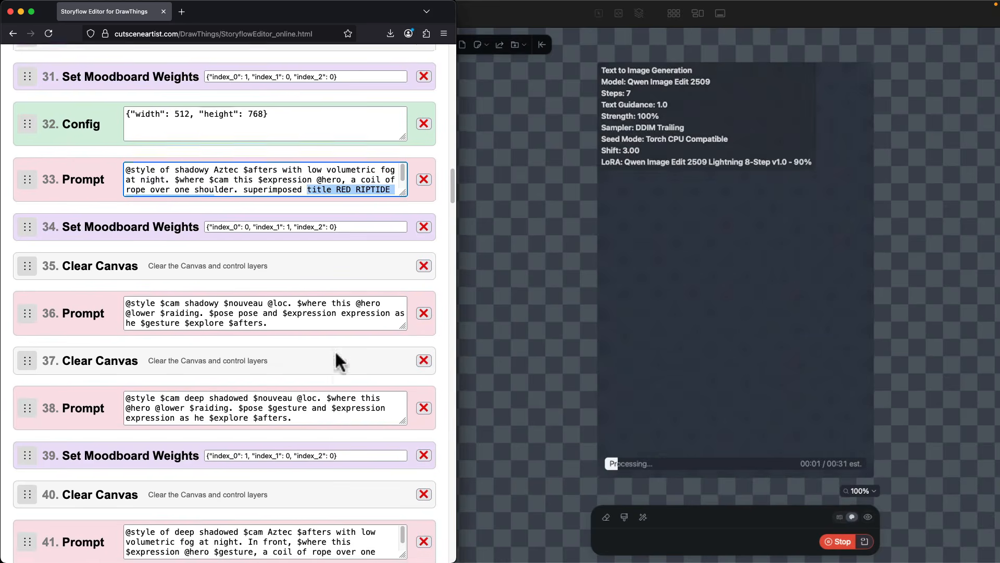
drag(402, 332, 402, 357)
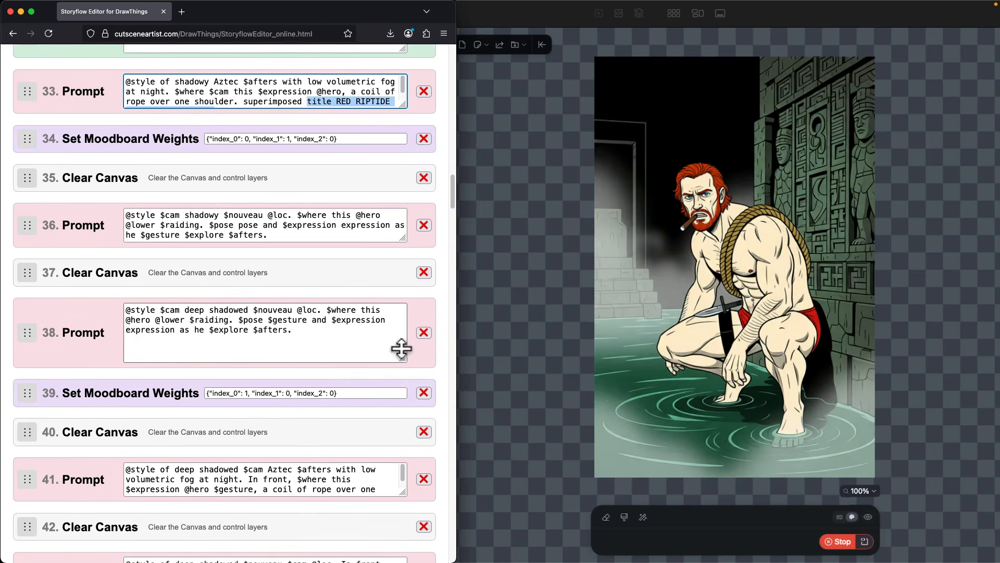
drag(403, 239, 408, 266)
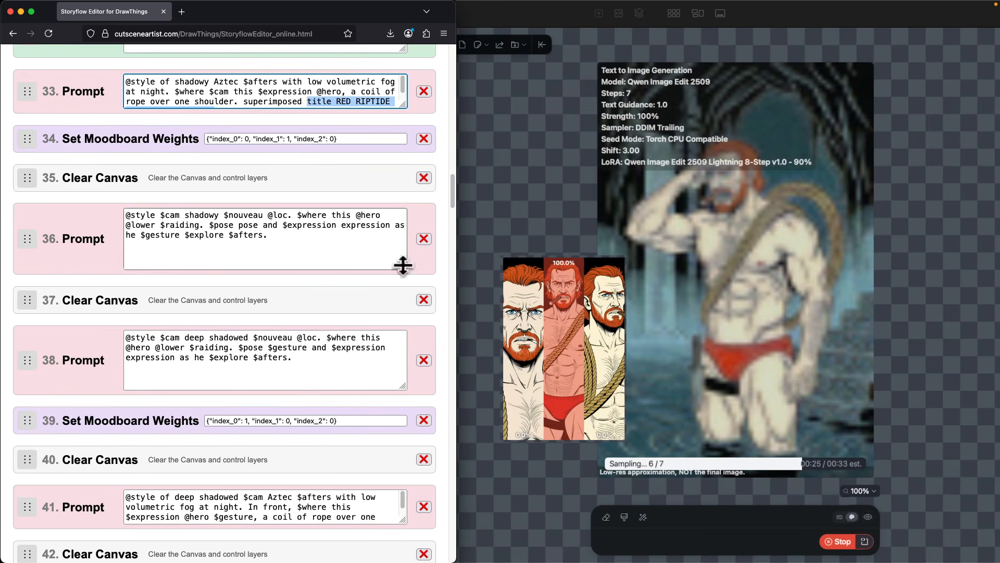
drag(400, 262, 400, 209)
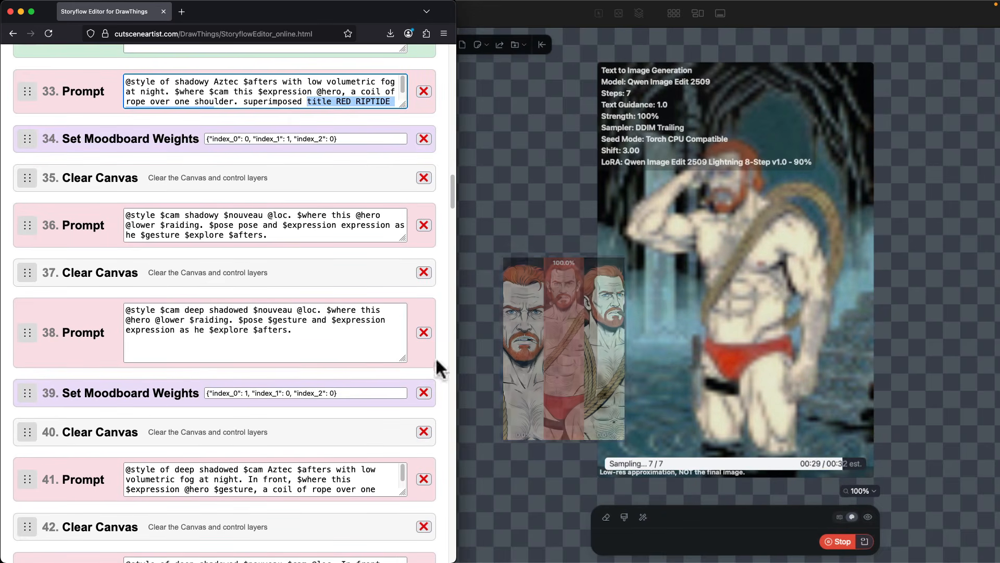
drag(401, 357, 402, 313)
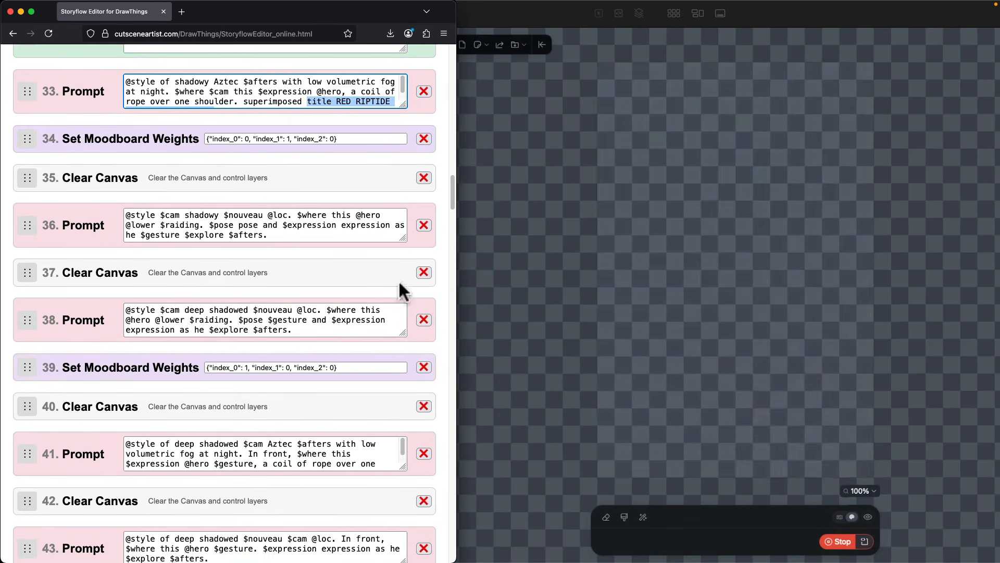
Step: Look through the remaining instructions up to number 73, and return to the beginning of the wildcard list
scroll(365, 260, down, 5)
scroll(326, 240, down, 10)
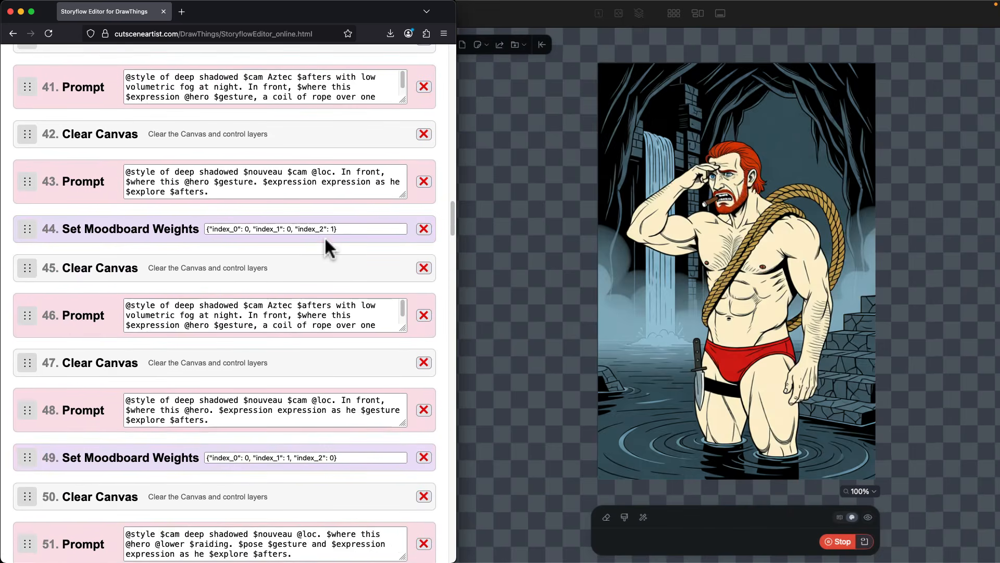
scroll(326, 245, down, 9)
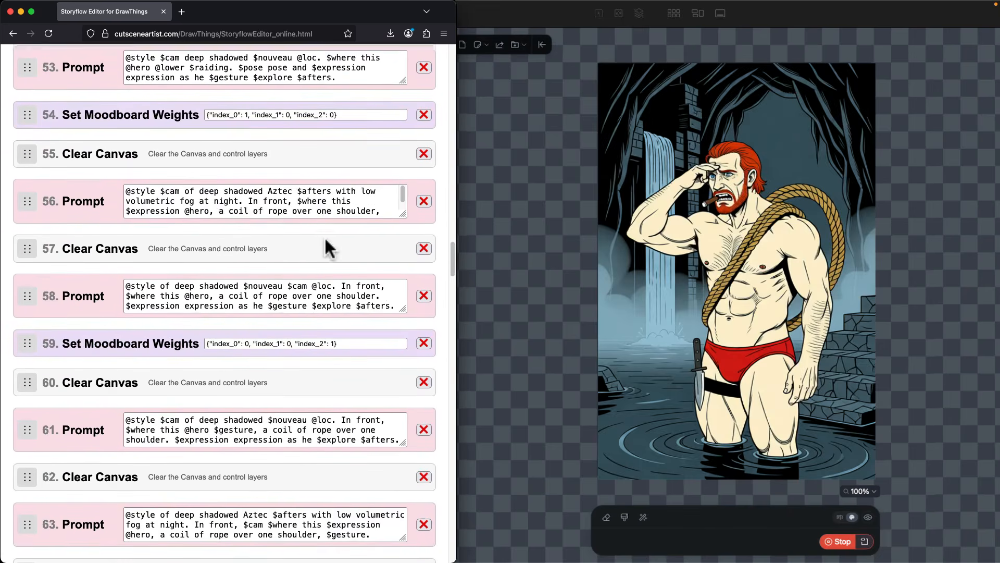
scroll(326, 237, down, 10)
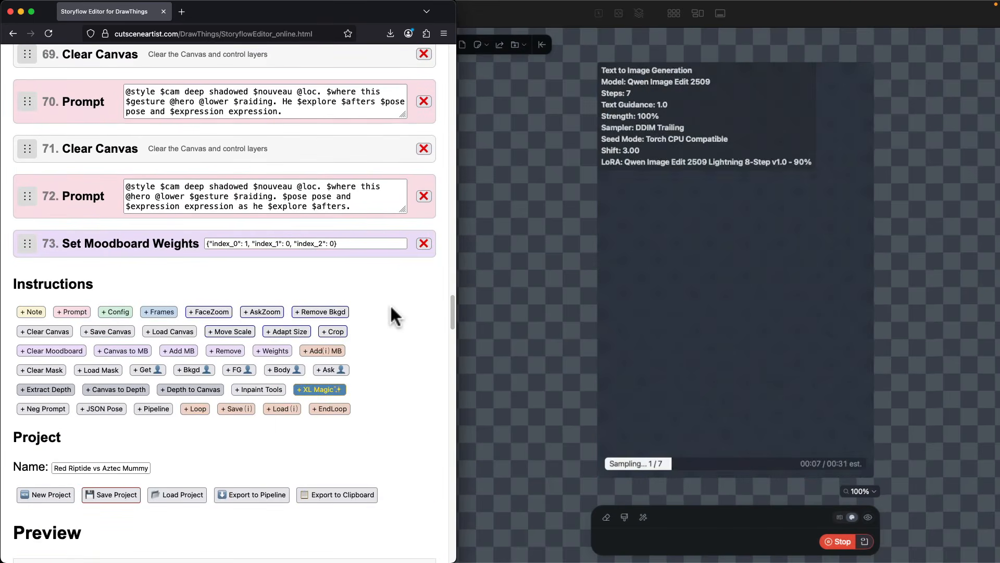
key(Home)
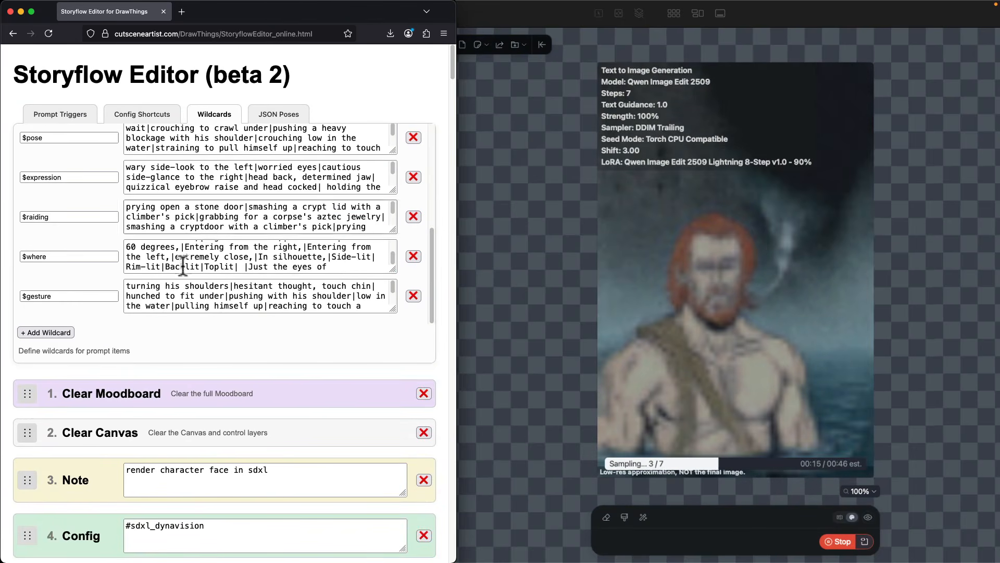
scroll(183, 263, up, 2)
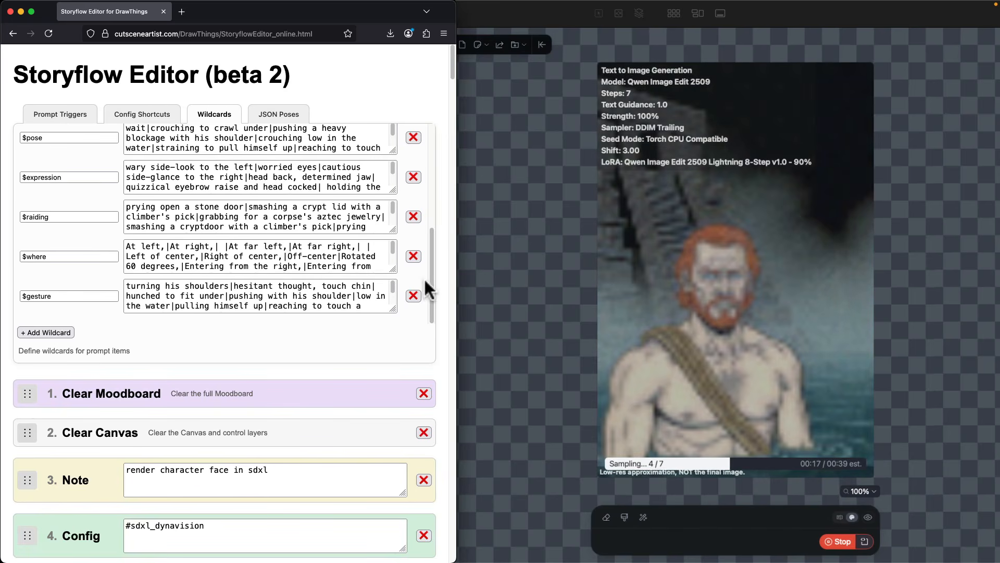
drag(429, 284, 432, 121)
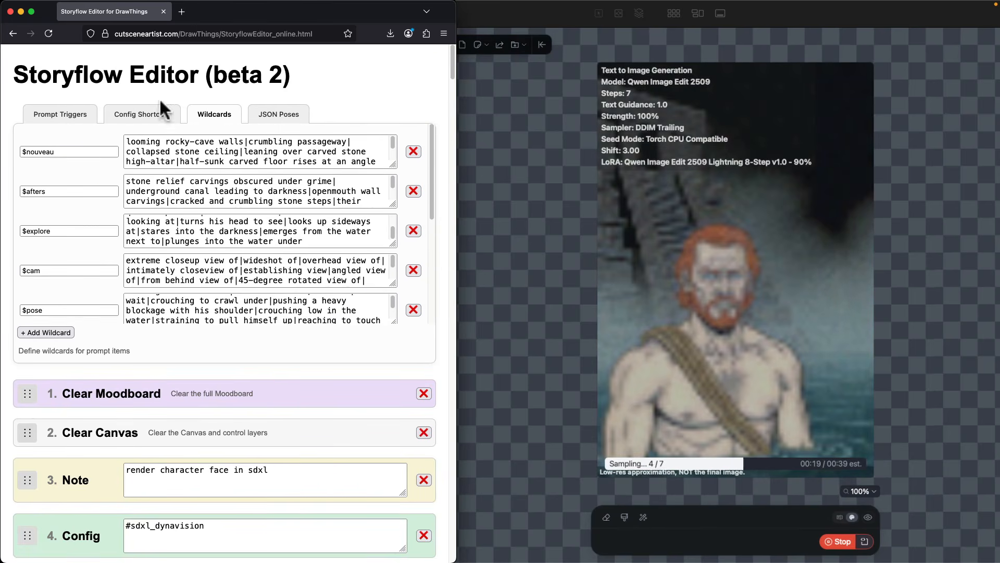
Step: Show the config shortcuts, highlight the #sdxl_dynavision name, and enlarge its text box to read the settings before shrinking it back
click(148, 115)
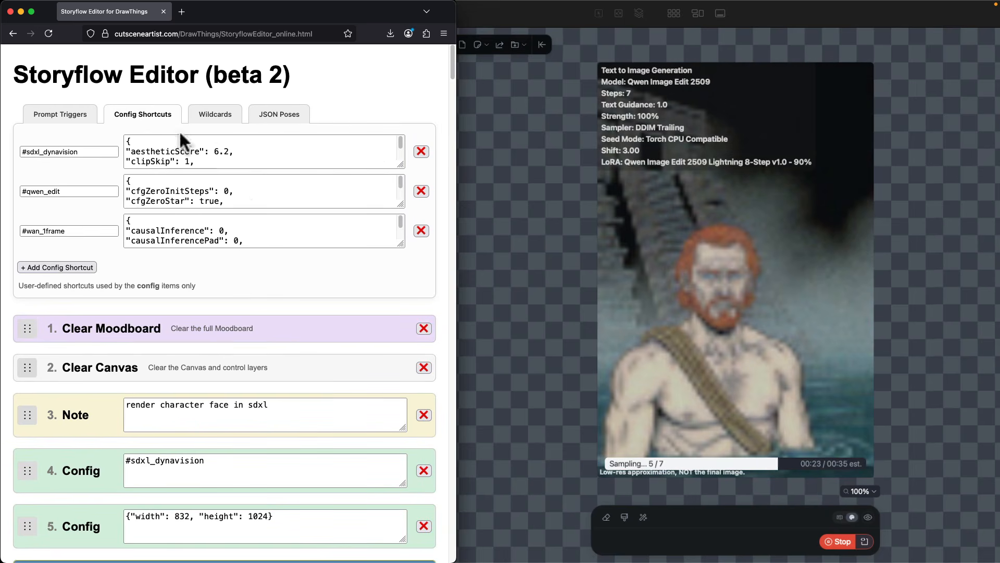
click(103, 152)
key(super+a)
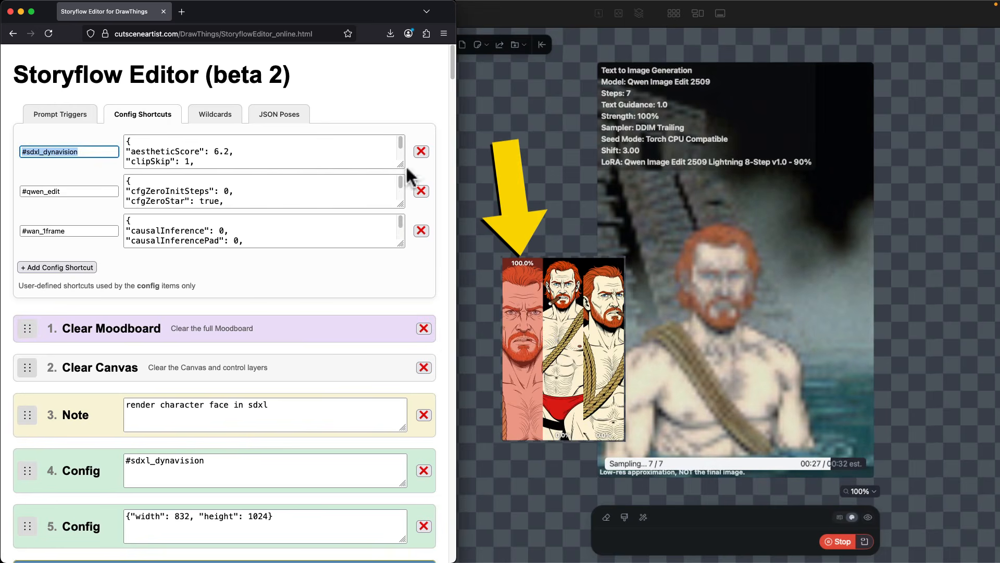
drag(400, 165, 398, 282)
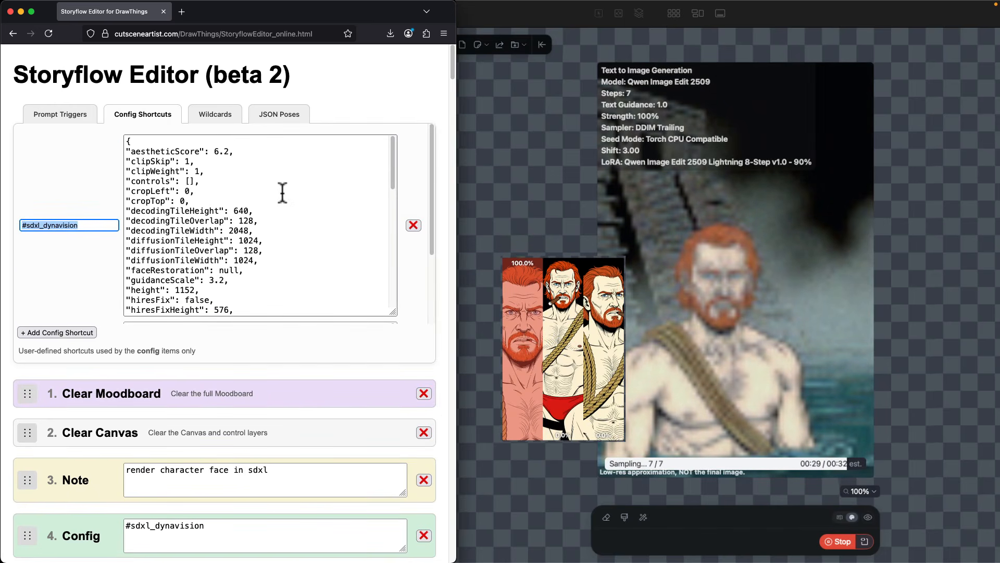
scroll(282, 193, down, 5)
scroll(283, 192, down, 5)
scroll(282, 192, up, 10)
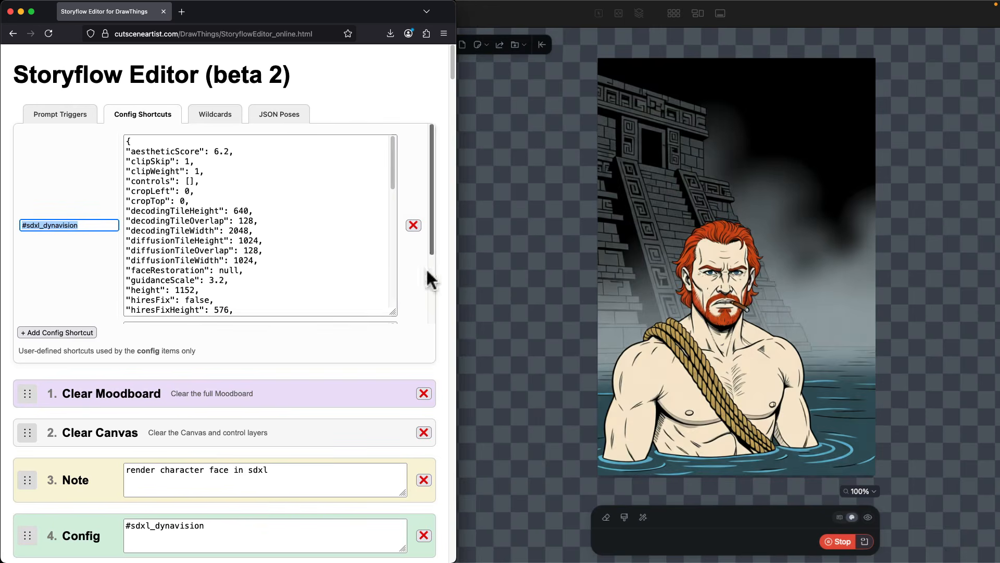
drag(394, 312, 393, 165)
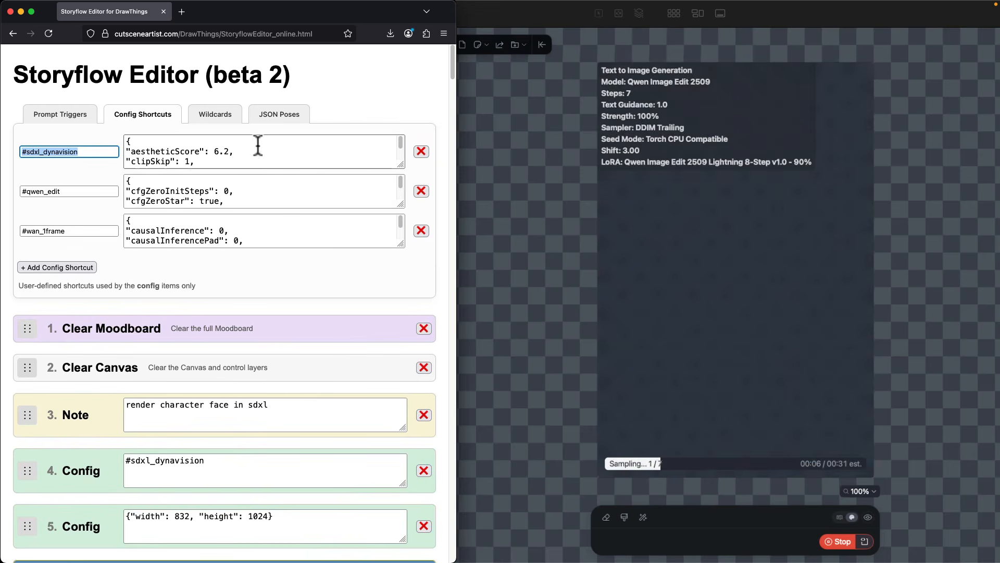
Step: Enlarge the #sdxl_dynavision config again to check its model and refiner settings, and collapse the text box
drag(401, 164, 408, 272)
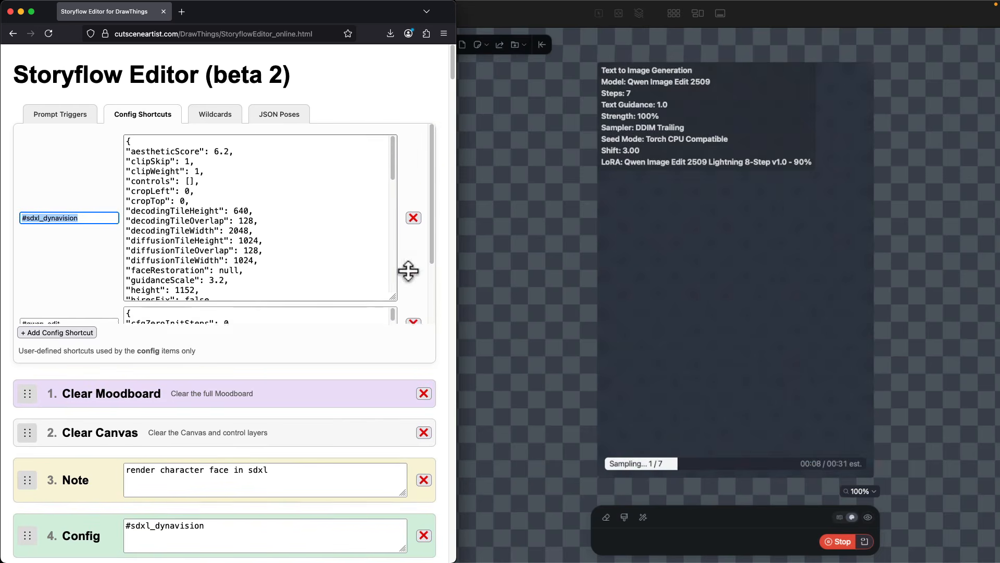
scroll(208, 224, down, 5)
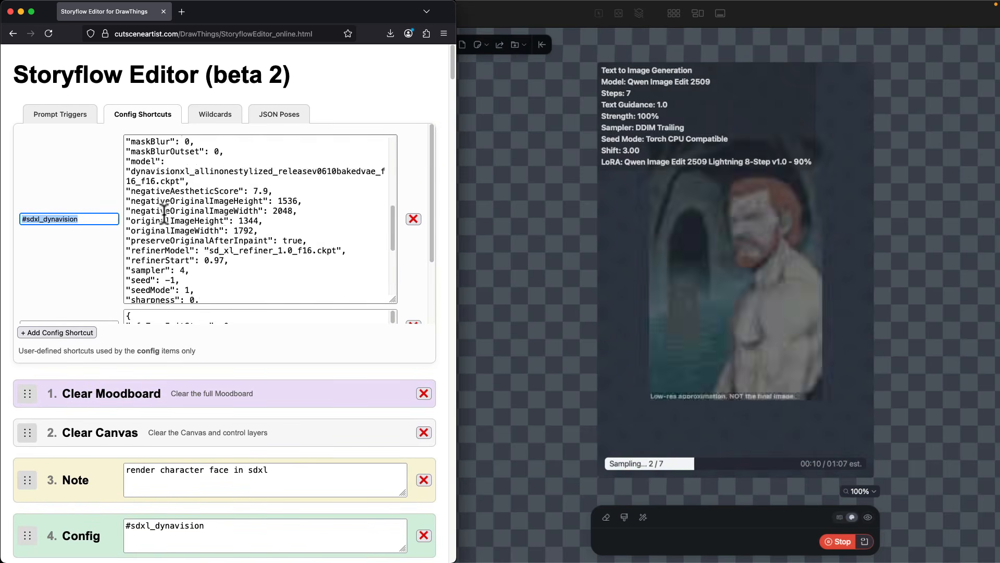
scroll(208, 224, up, 5)
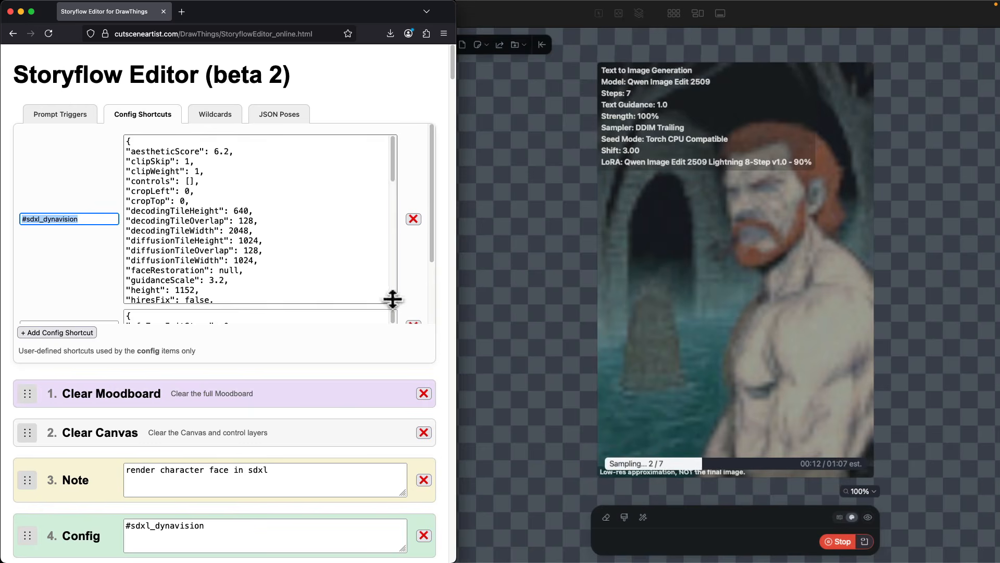
drag(391, 297, 391, 108)
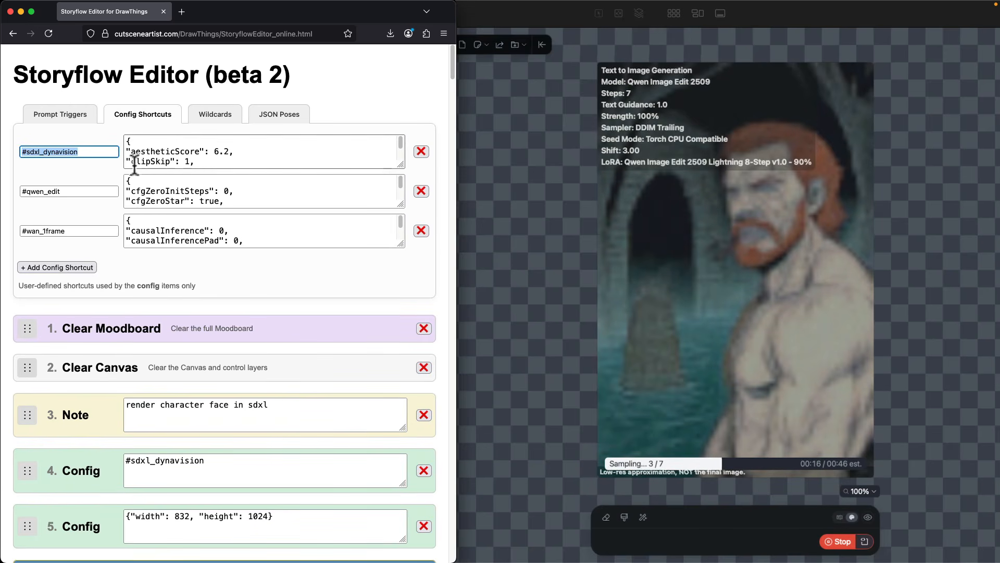
Step: Highlight the #sdxl_dynavision shortcut used in Config instruction 4, and return to its definition among the config shortcuts
scroll(151, 251, down, 5)
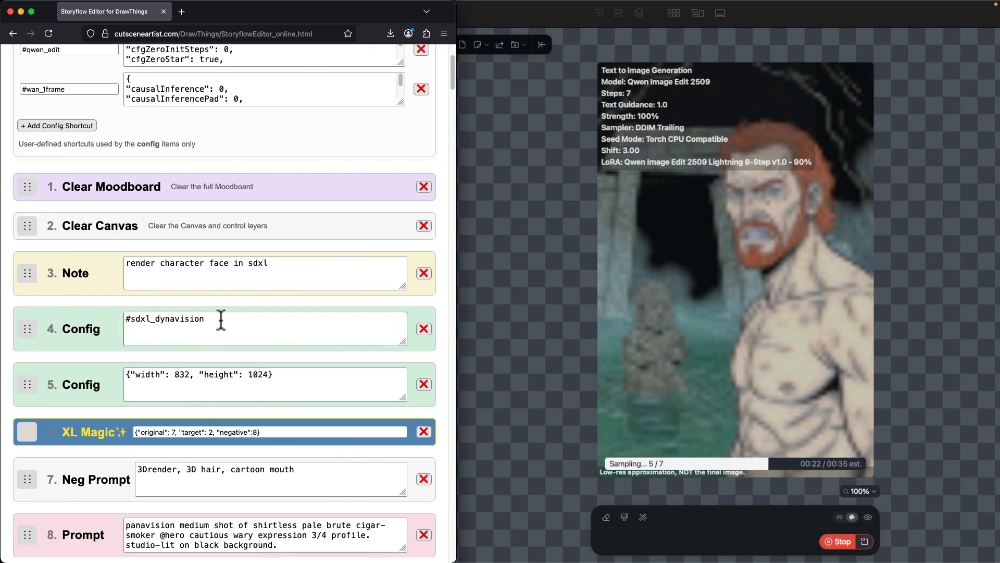
drag(221, 320, 224, 290)
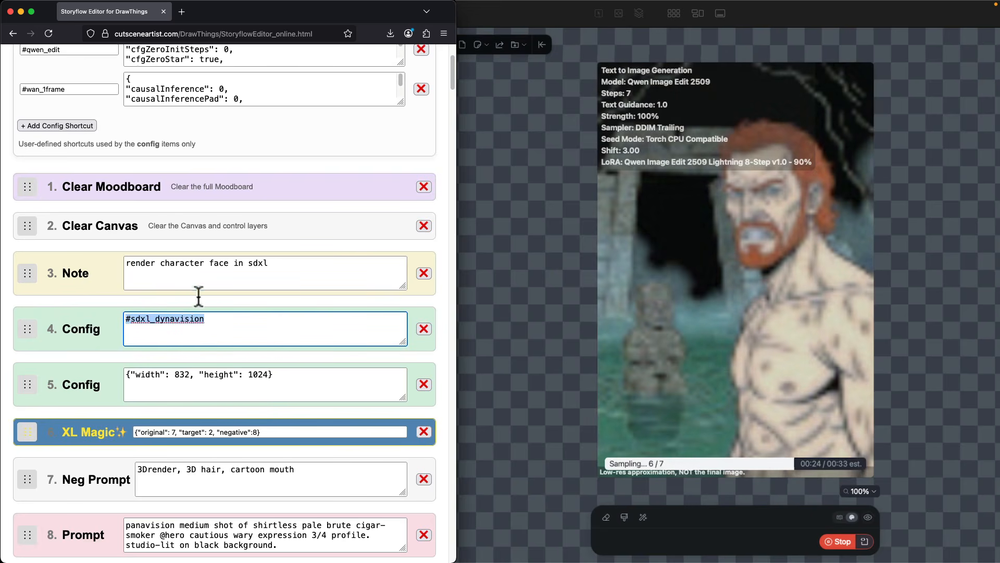
scroll(215, 244, up, 5)
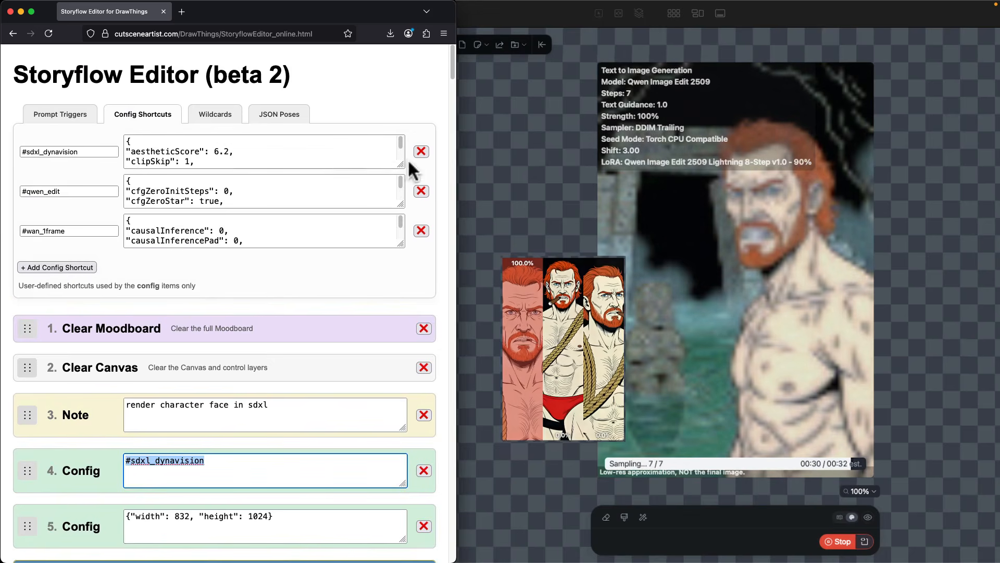
drag(402, 163, 409, 116)
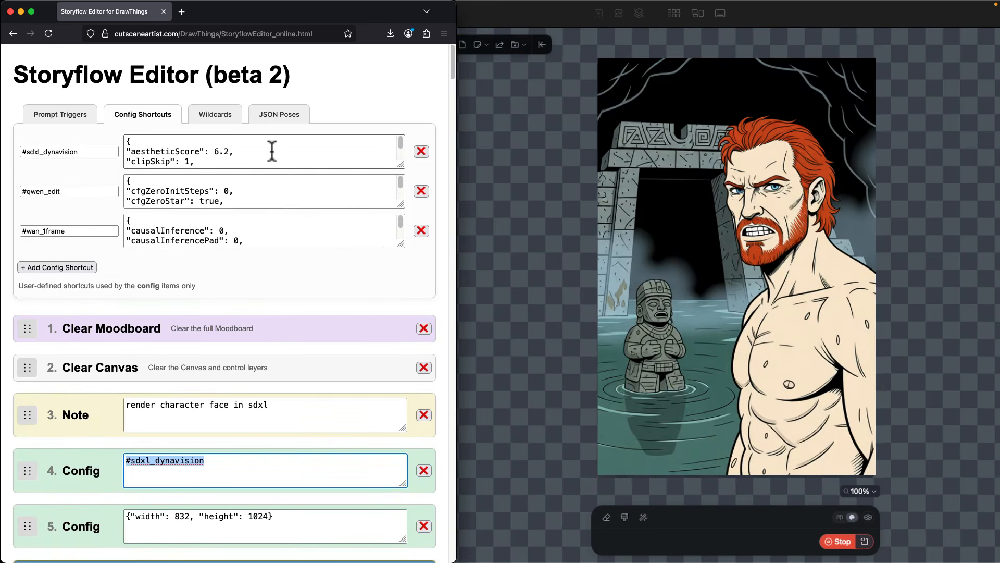
Step: Highlight the width and height parameters in Config instruction 5, and look over the instructions that follow it
scroll(294, 359, down, 4)
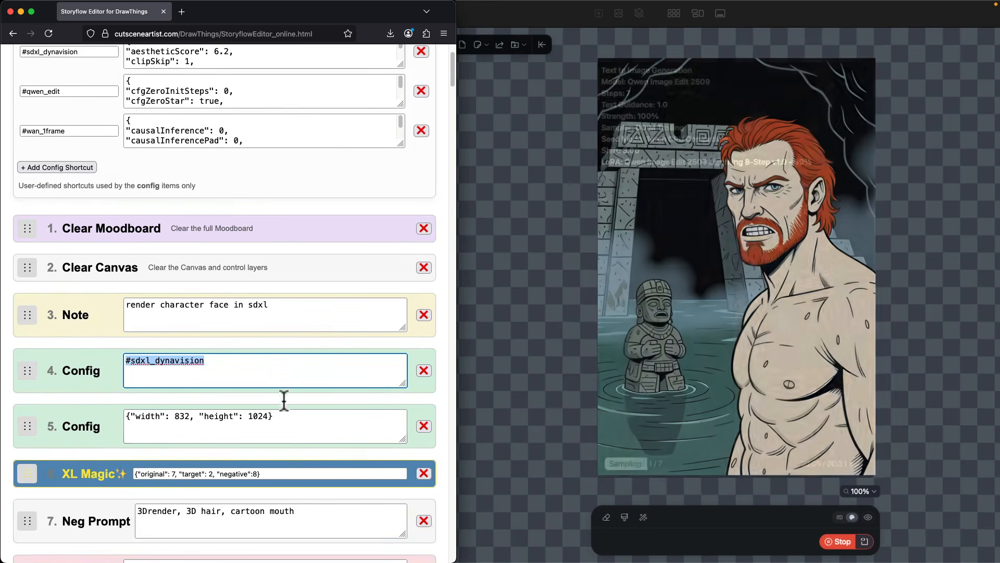
click(279, 417)
drag(279, 416, 261, 384)
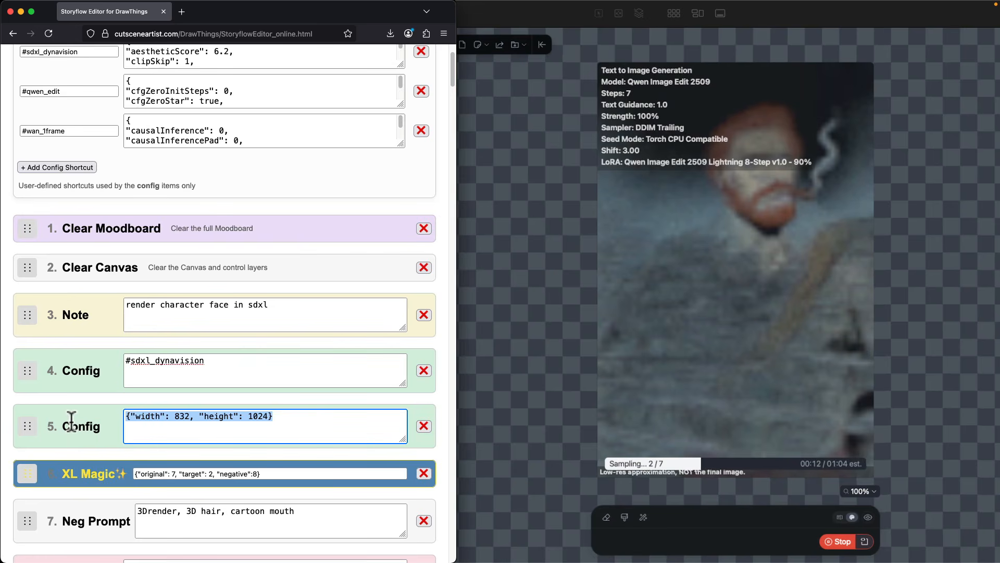
click(291, 417)
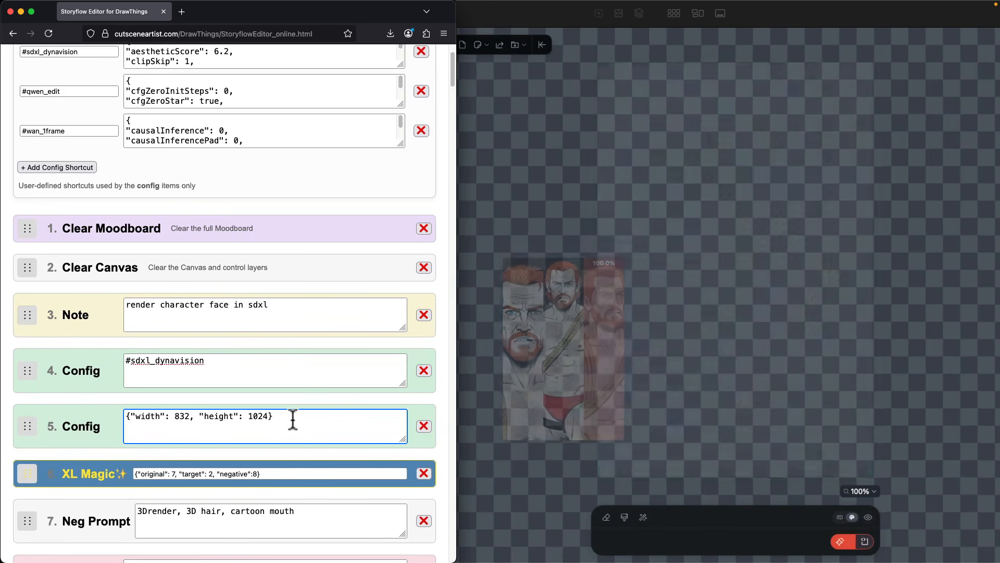
scroll(313, 390, down, 5)
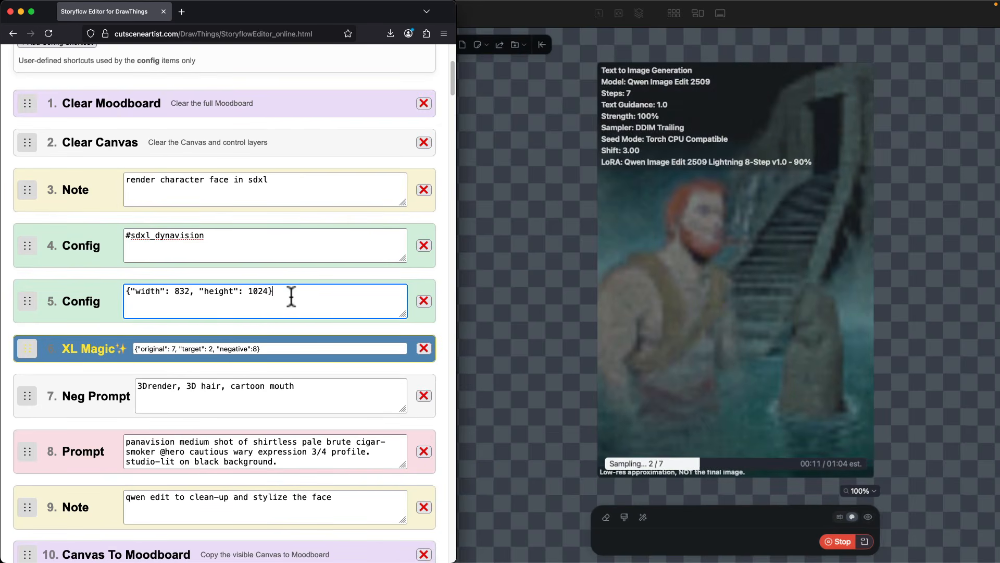
scroll(93, 302, down, 3)
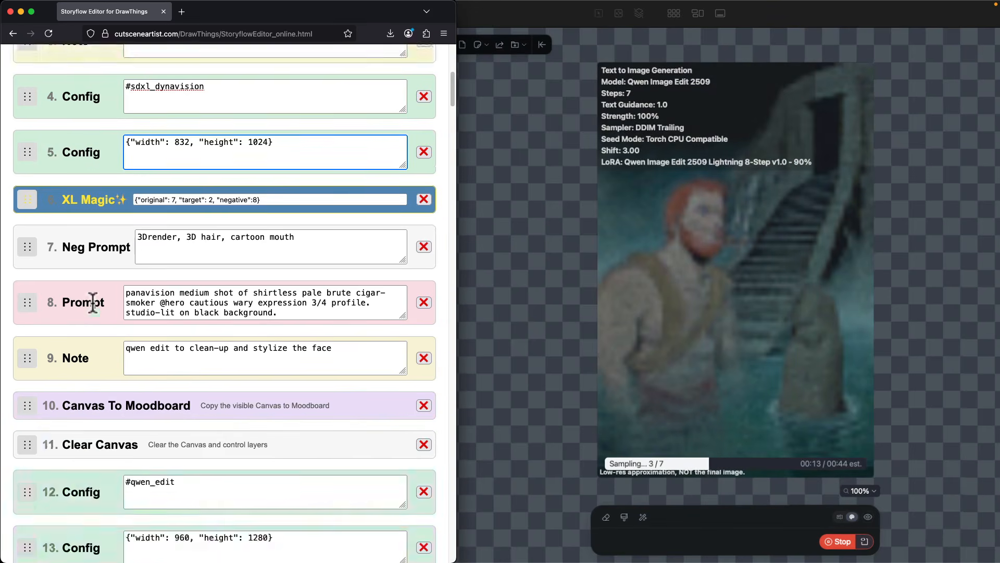
Step: Add an empty Config instruction at the end of the instruction list, and remove it
scroll(92, 302, down, 20)
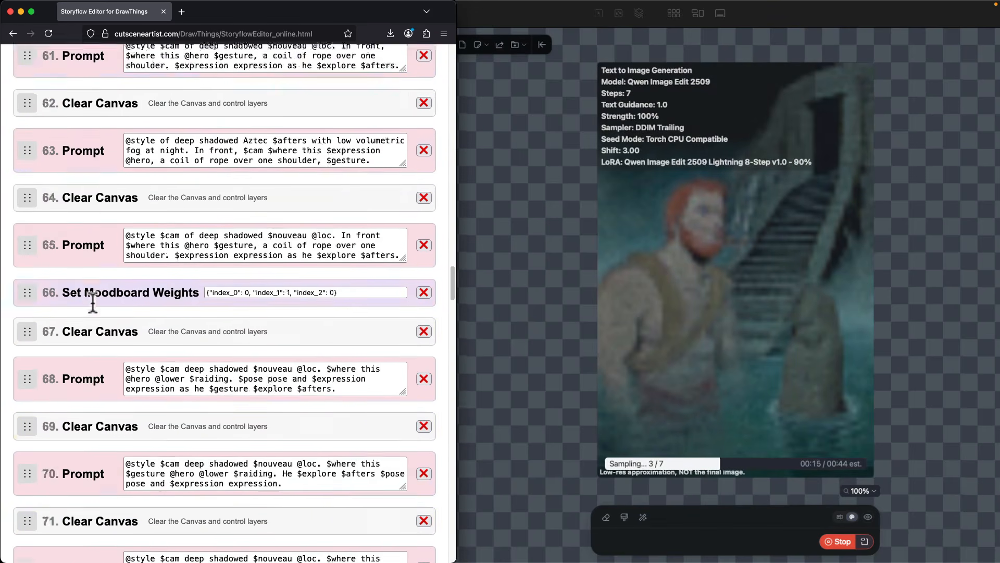
scroll(93, 302, down, 12)
scroll(91, 301, up, 10)
scroll(118, 346, down, 4)
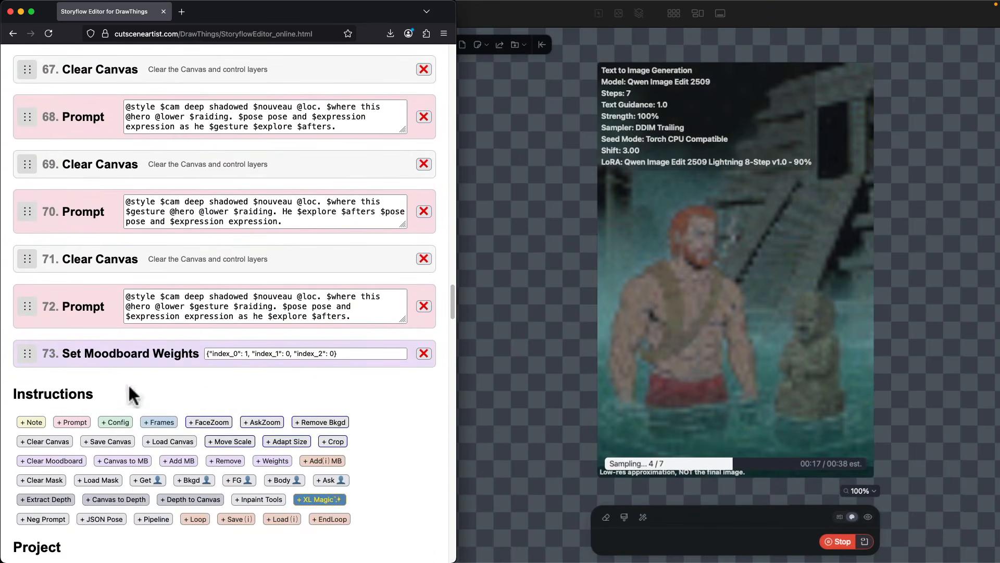
click(112, 420)
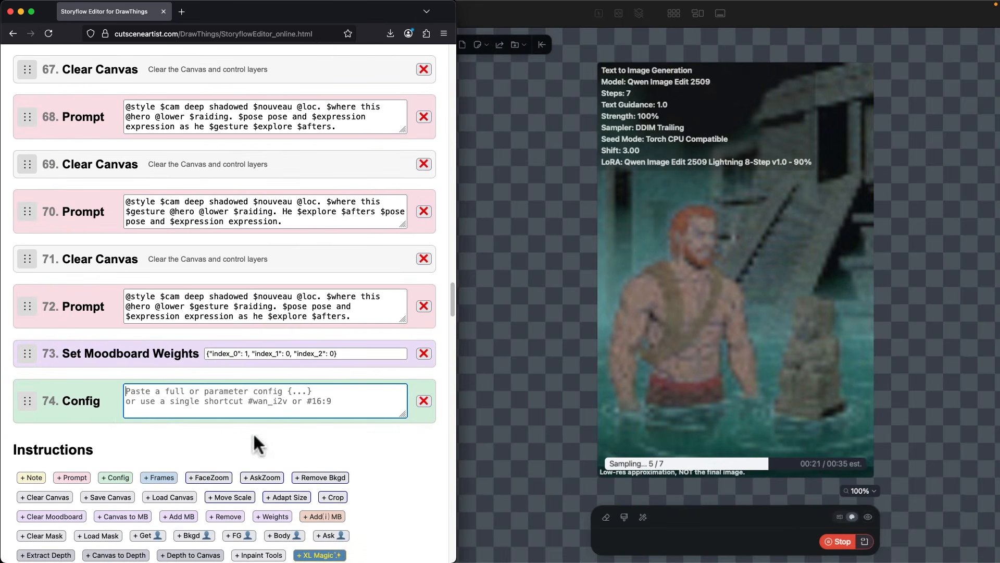
click(423, 401)
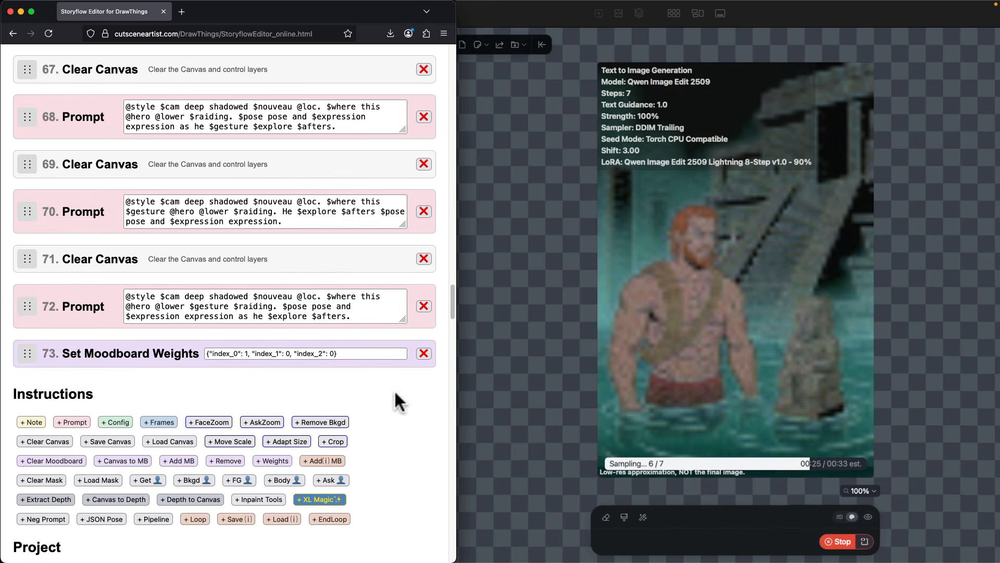
Step: Add a Config instruction containing {"seed": 1212} and move it between Clear Canvas 67 and the prompt that follows it
click(115, 422)
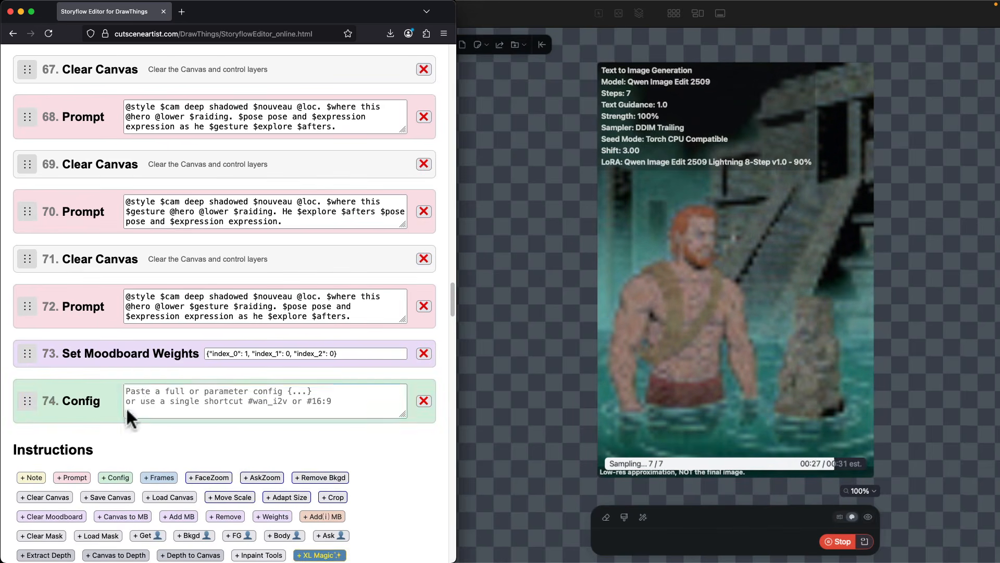
click(137, 402)
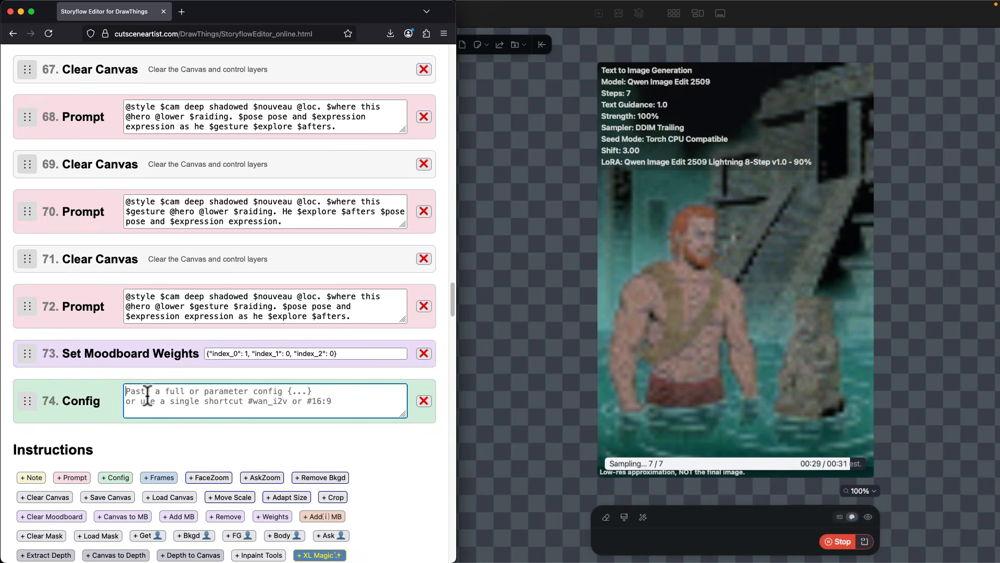
text({)
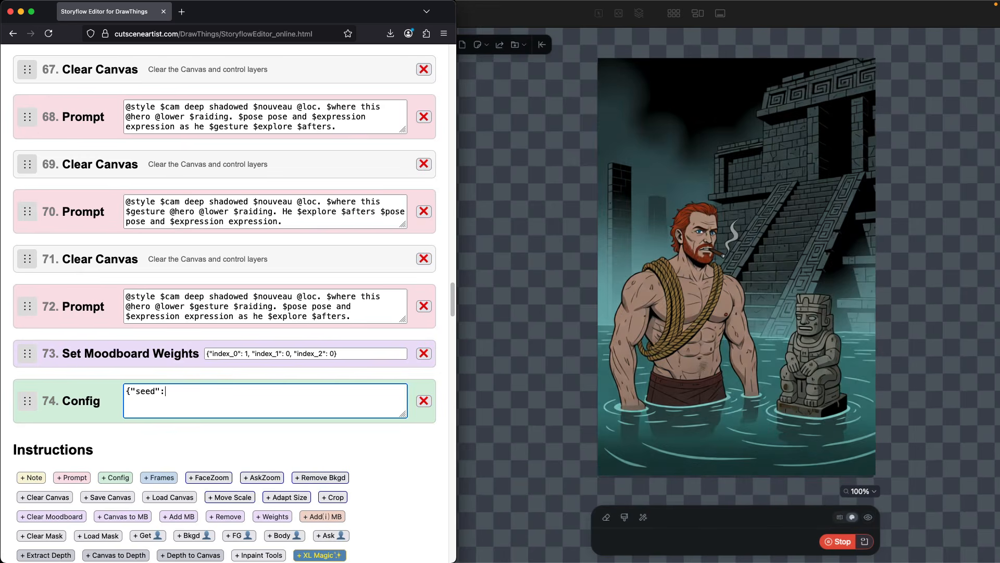
text("seed": 1212)
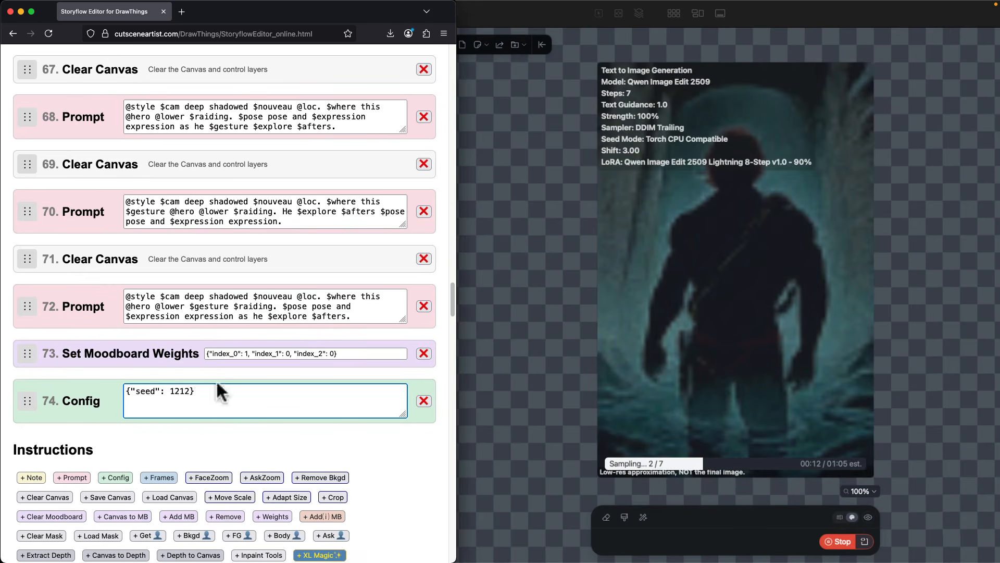
click(24, 401)
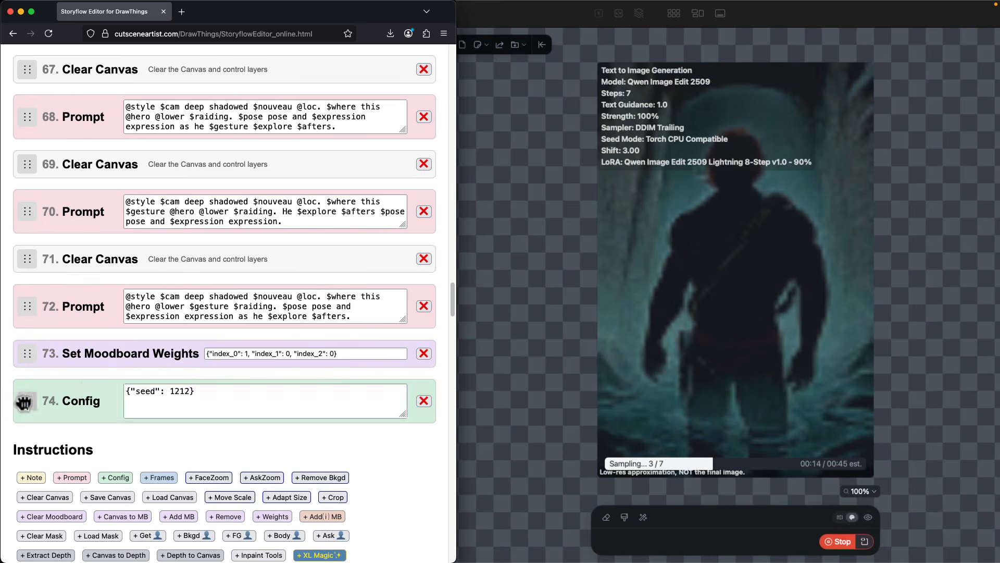
drag(24, 401, 30, 110)
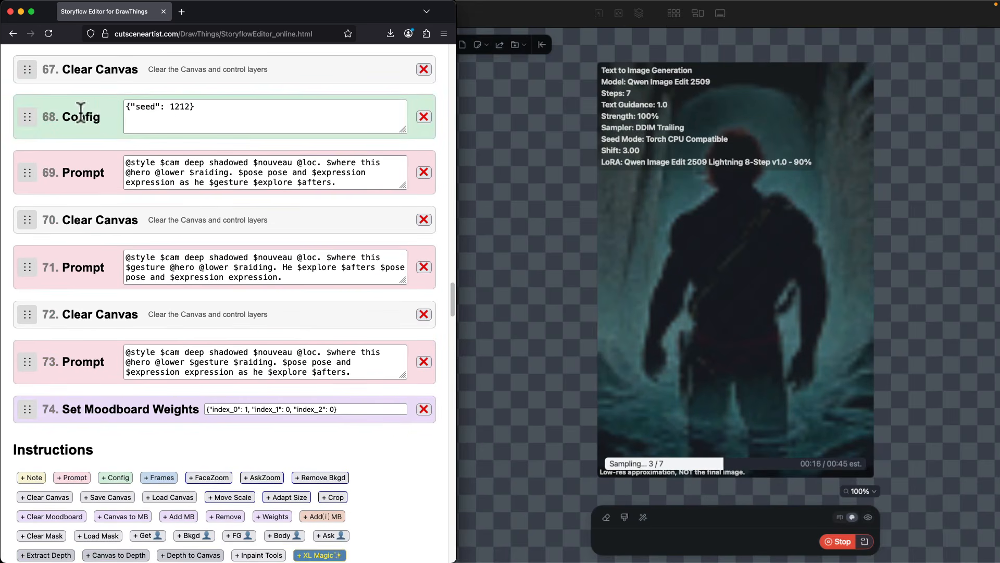
Step: Look through the workflow from the first configs to the Set Moodboard Weights and Prompt instructions numbered 39 to 51
scroll(245, 261, up, 3)
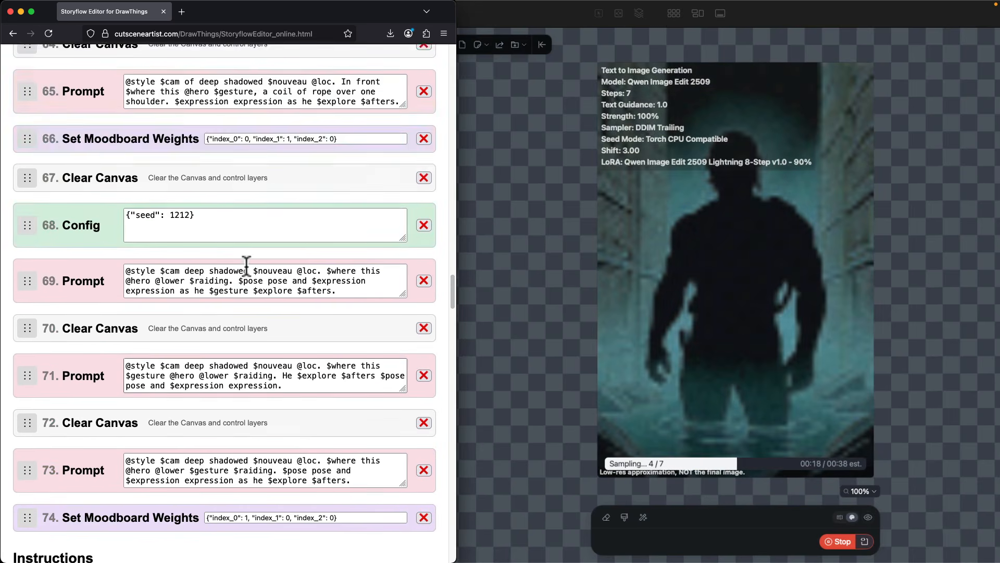
scroll(246, 266, up, 20)
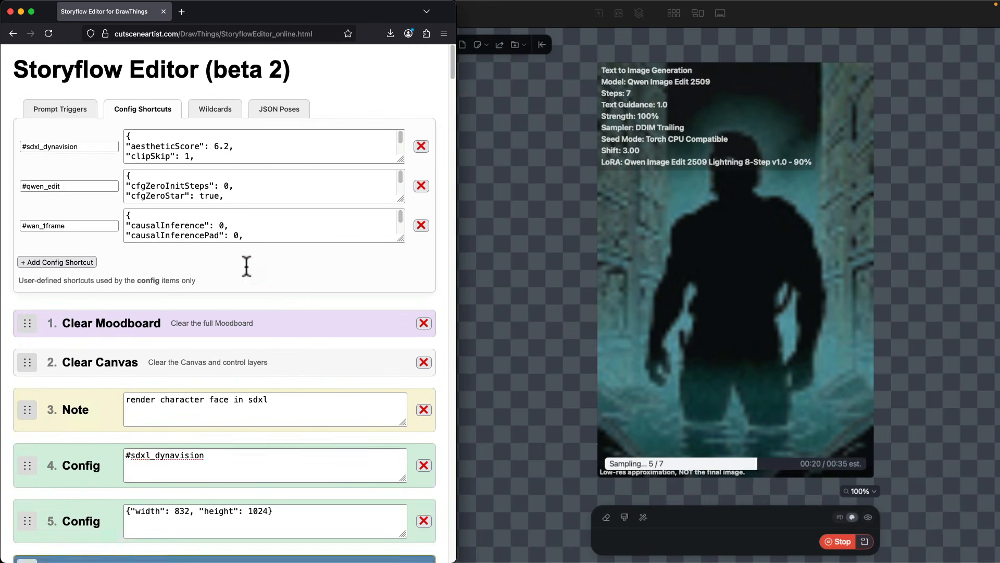
scroll(245, 355, down, 2)
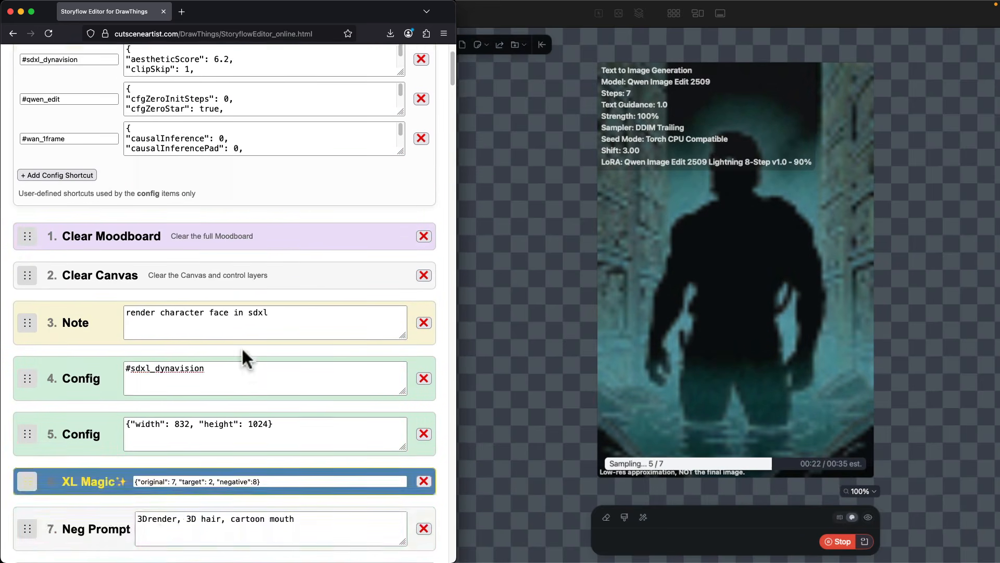
scroll(242, 358, down, 20)
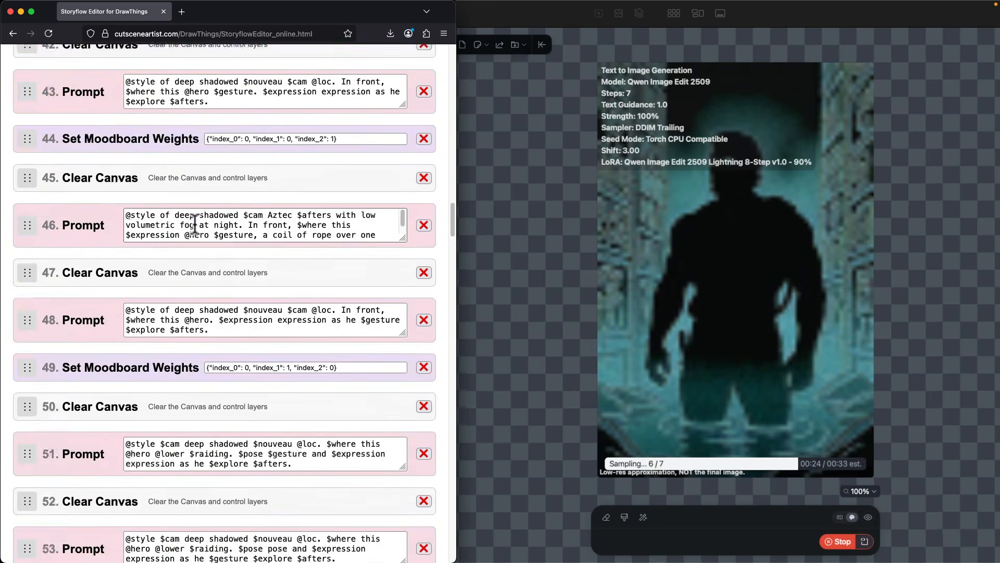
scroll(195, 224, up, 8)
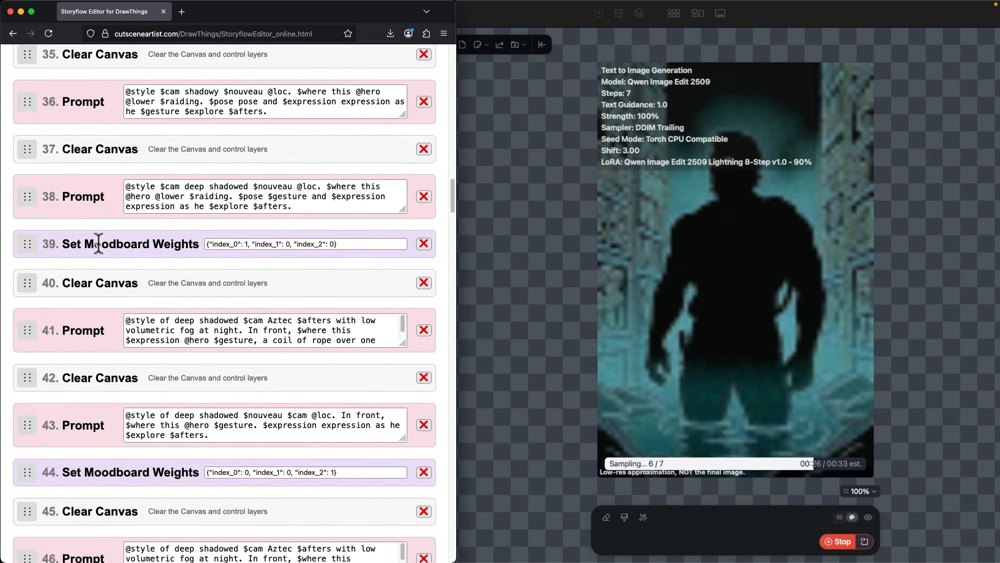
scroll(235, 250, down, 2)
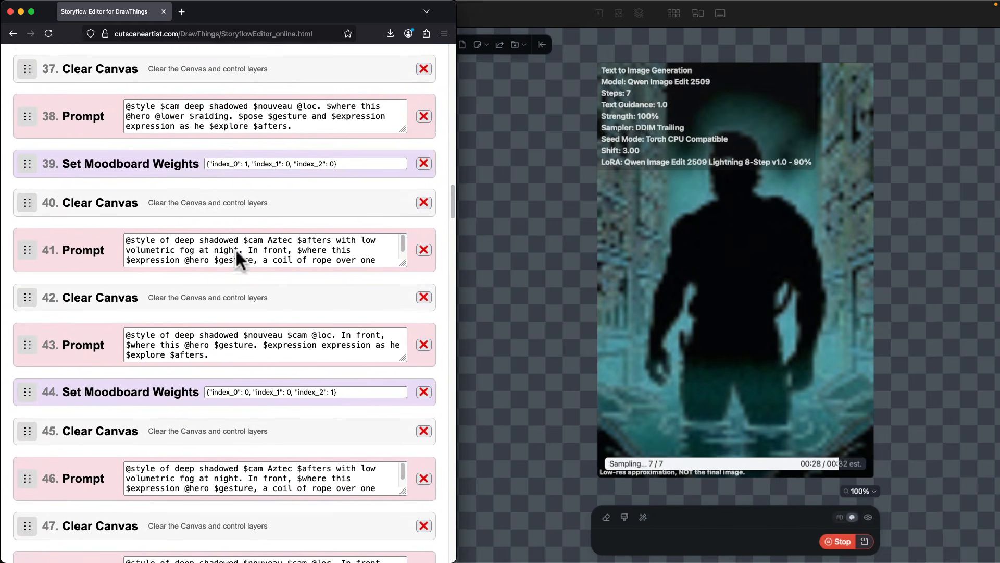
scroll(235, 249, down, 3)
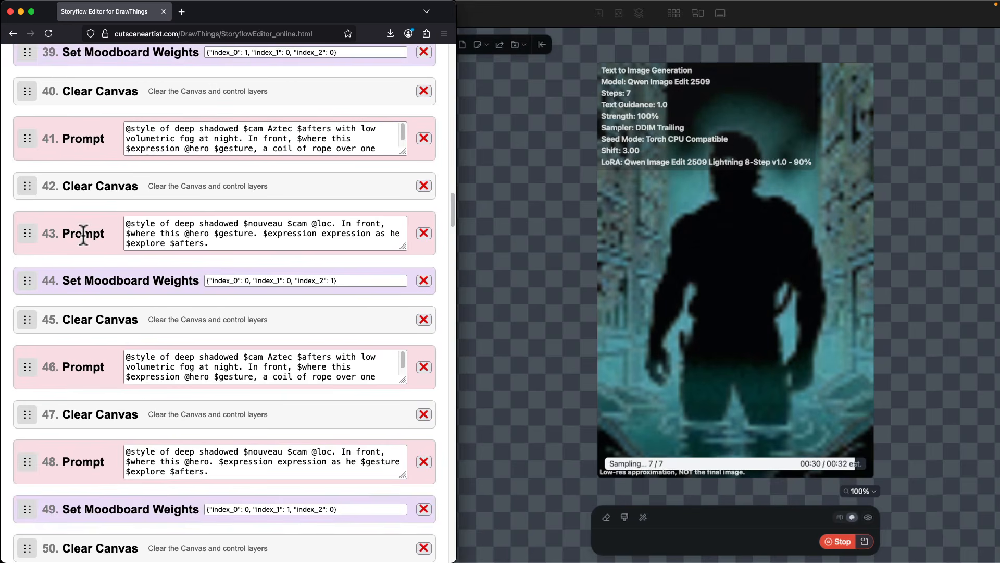
scroll(84, 317, down, 2)
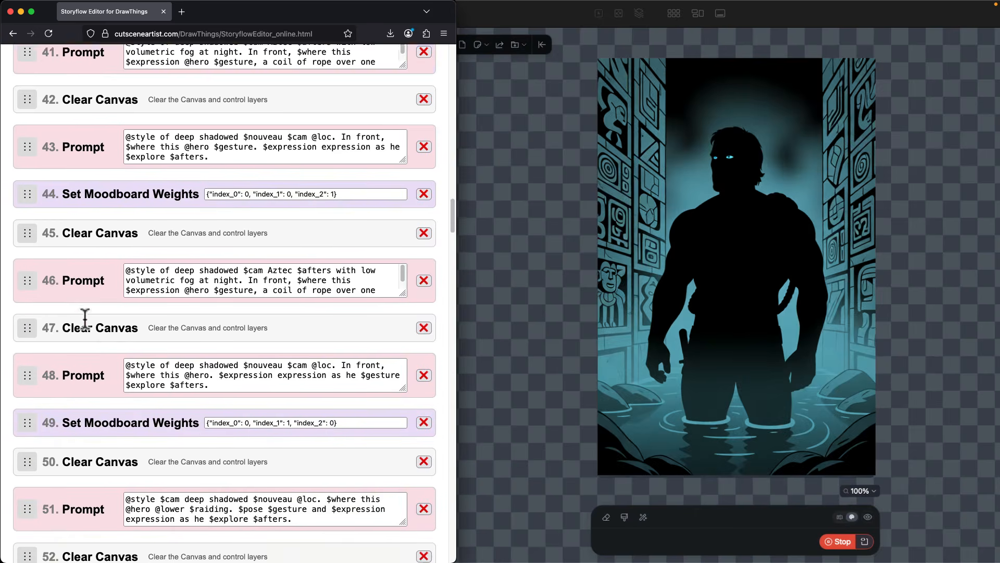
Step: Delete the {"seed": 1212} Config instruction at number 68
scroll(85, 318, down, 20)
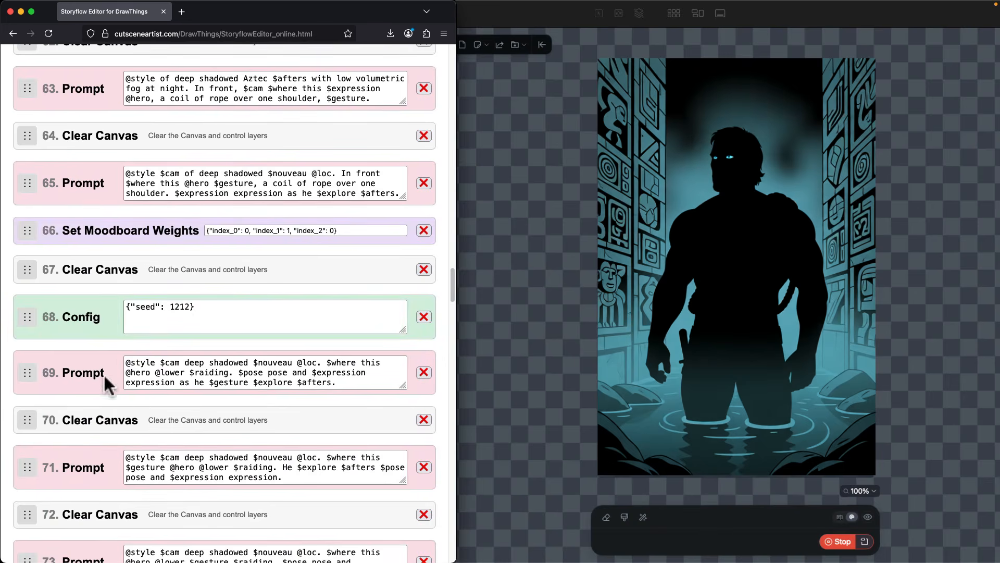
scroll(101, 463, down, 3)
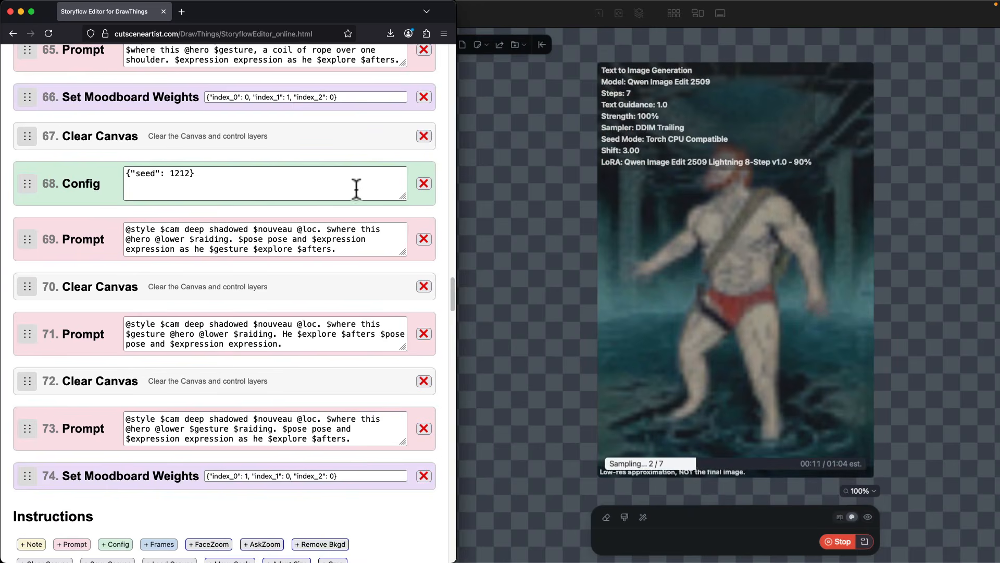
click(423, 183)
Step: Add an empty Note, Prompt and Config instruction one at a time at the end of the list, removing each one
scroll(232, 145, down, 5)
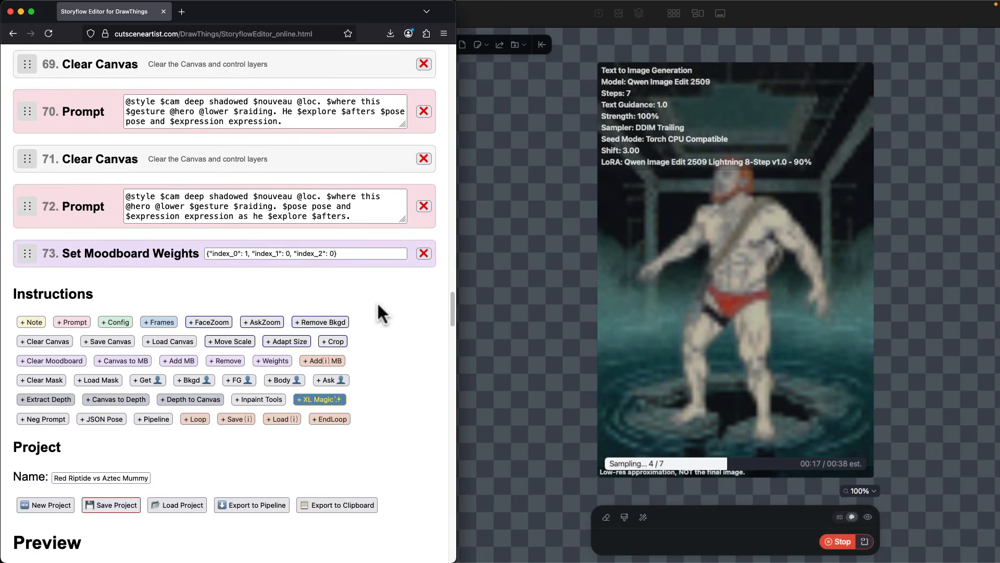
click(33, 322)
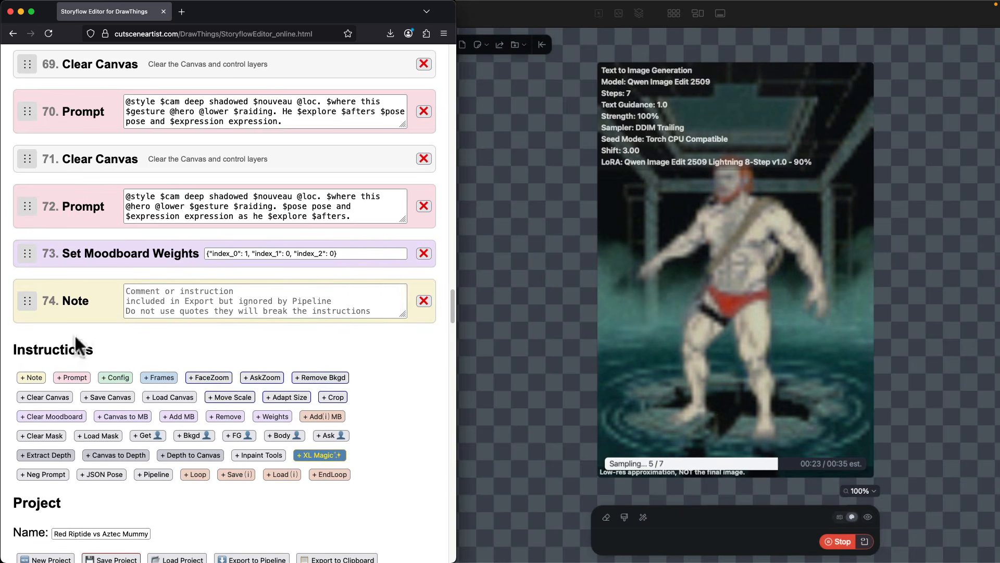
click(423, 301)
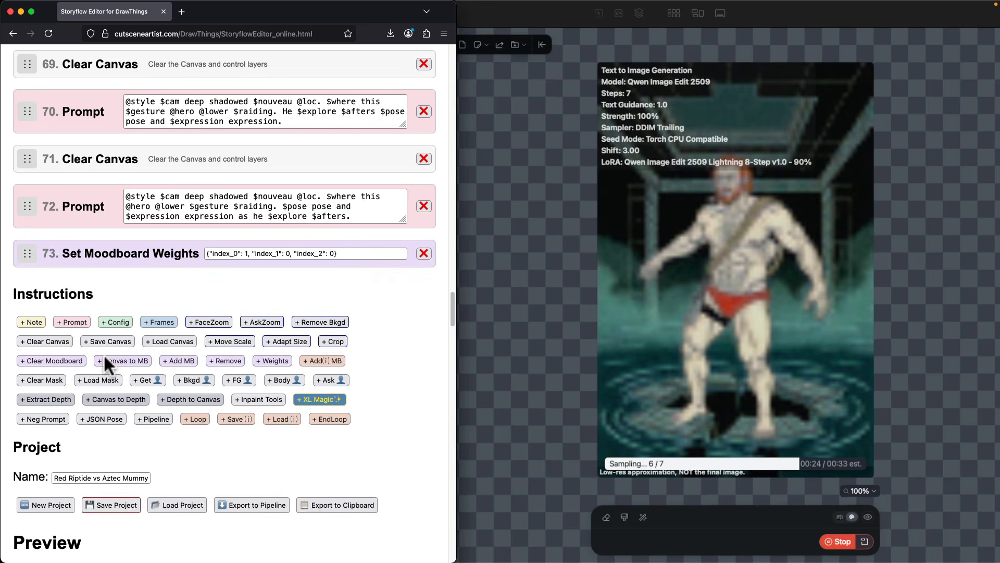
click(68, 322)
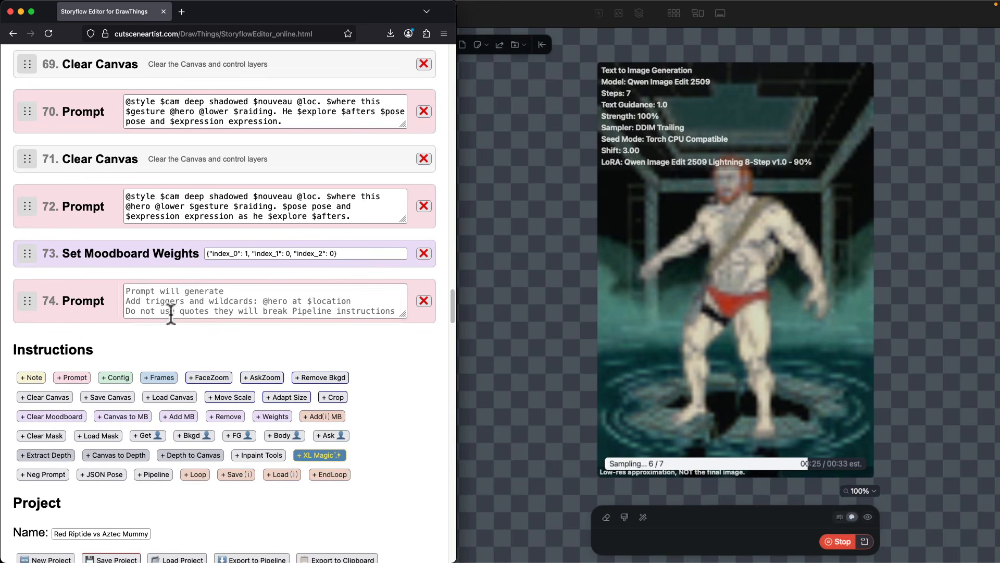
click(423, 301)
click(117, 319)
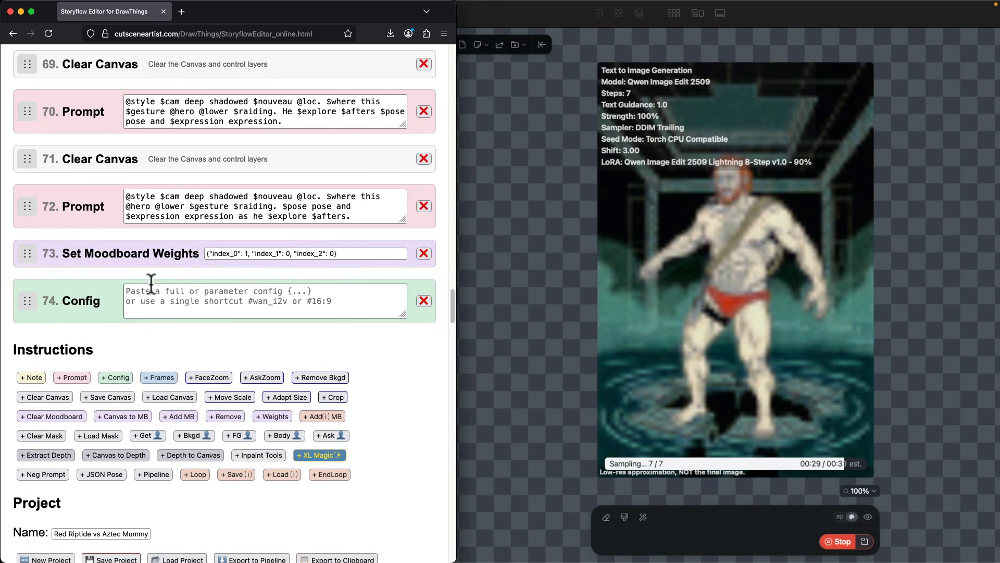
click(424, 300)
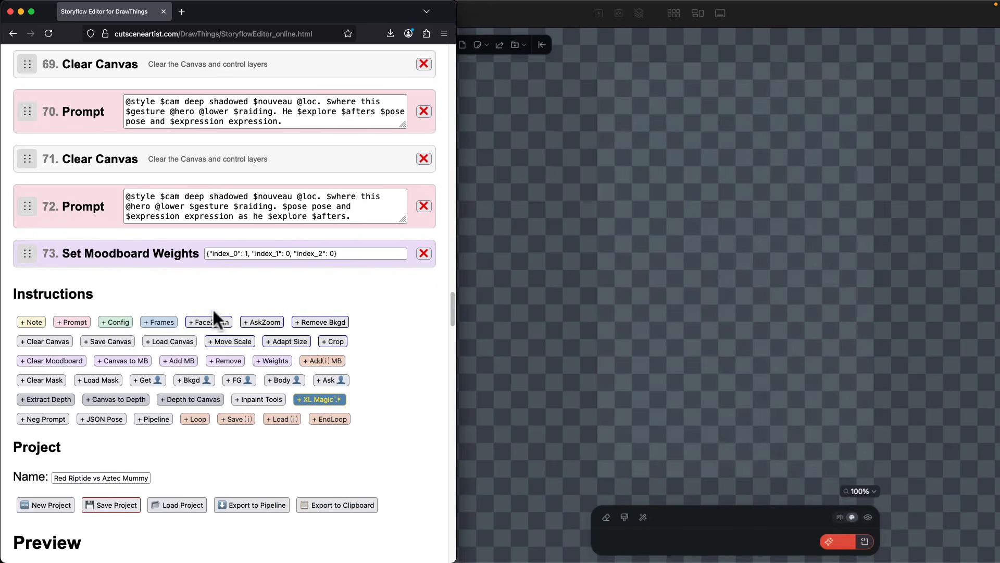
Step: Add a Frames instruction at the end of the list, set it to 61 frames, and view the frame total in the preview
click(161, 318)
drag(134, 292, 163, 294)
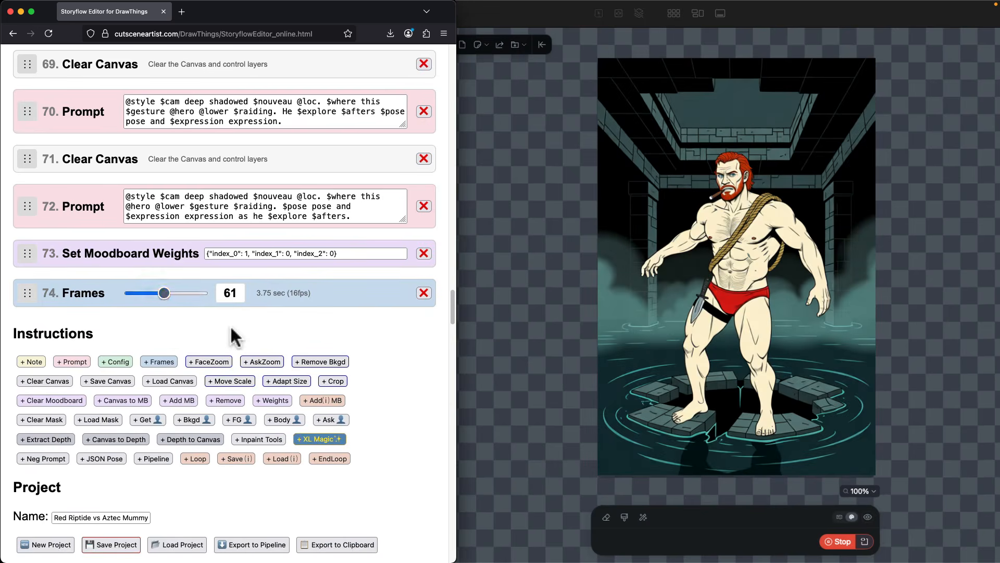
scroll(233, 338, down, 5)
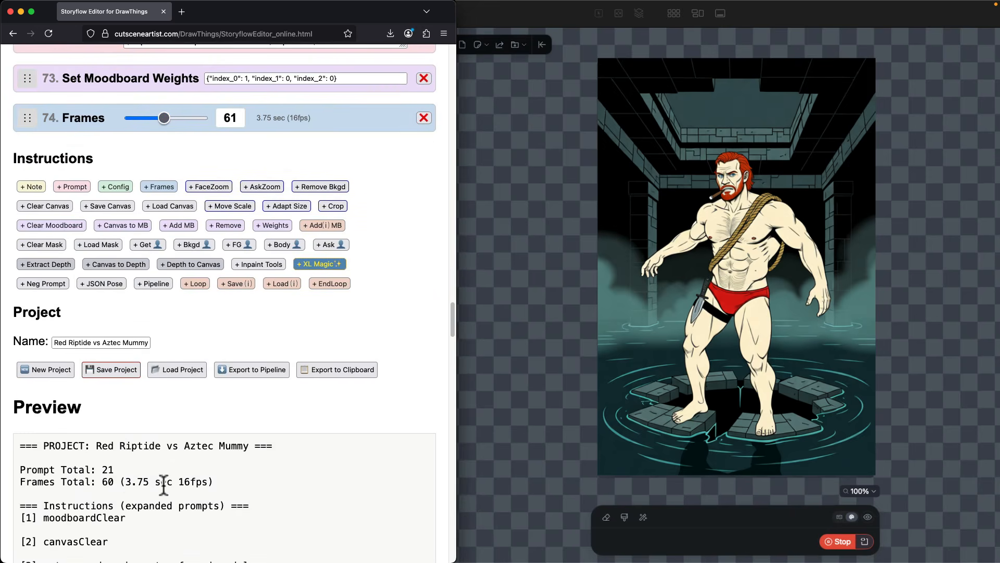
scroll(290, 364, up, 3)
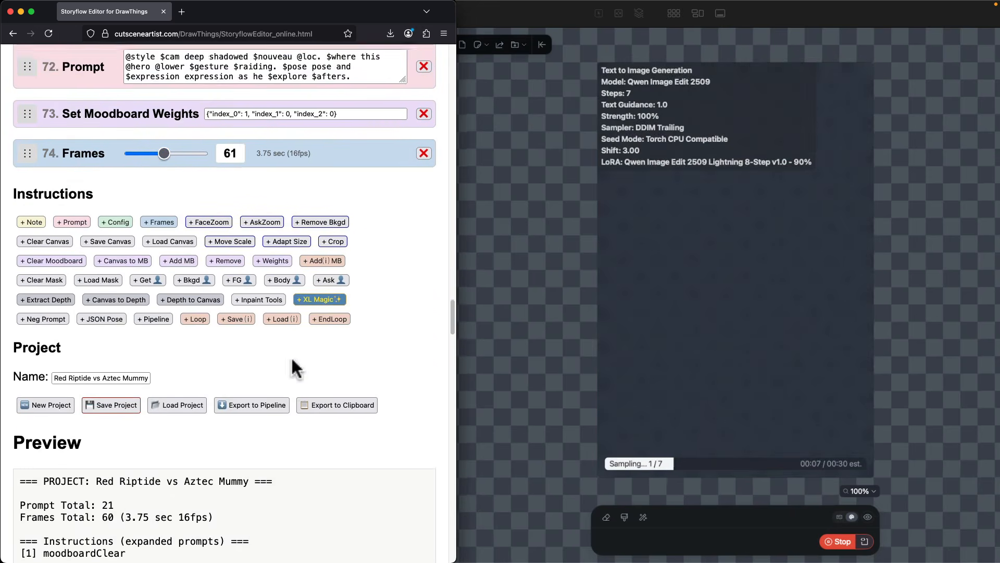
Step: Add a second Frames instruction at the end of the list, set it to 57 frames, and view the frame total in the preview
click(166, 295)
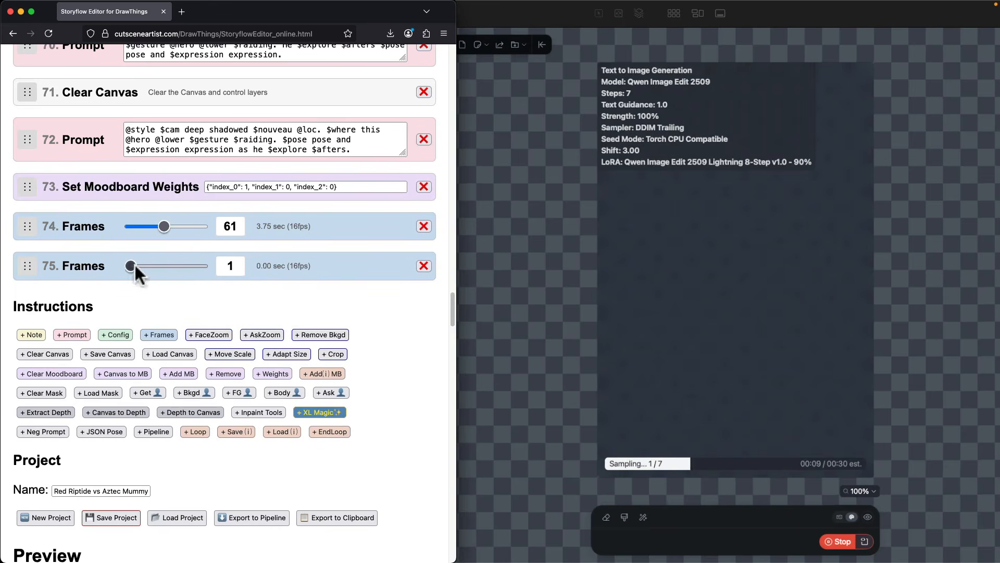
drag(131, 266, 161, 266)
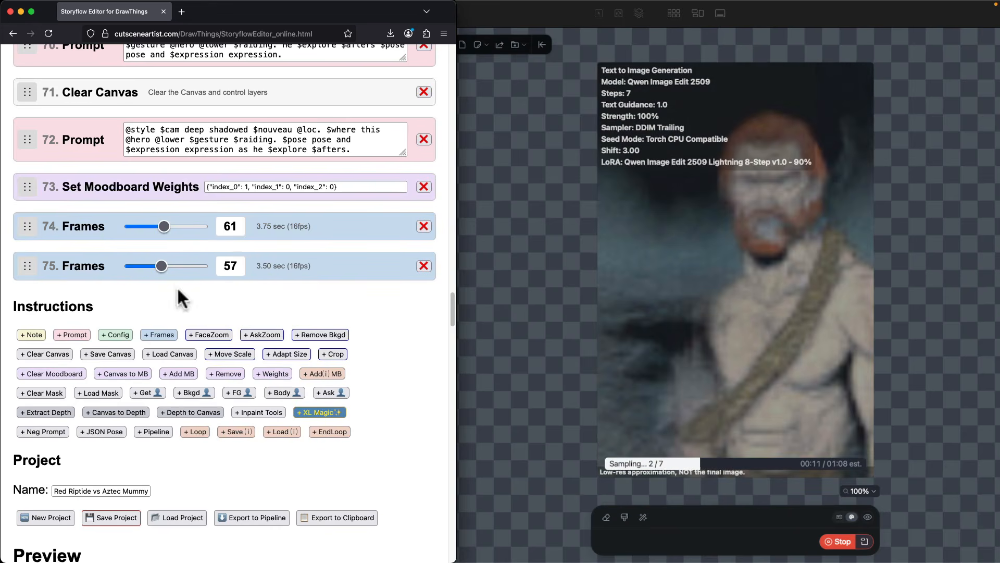
scroll(180, 289, down, 5)
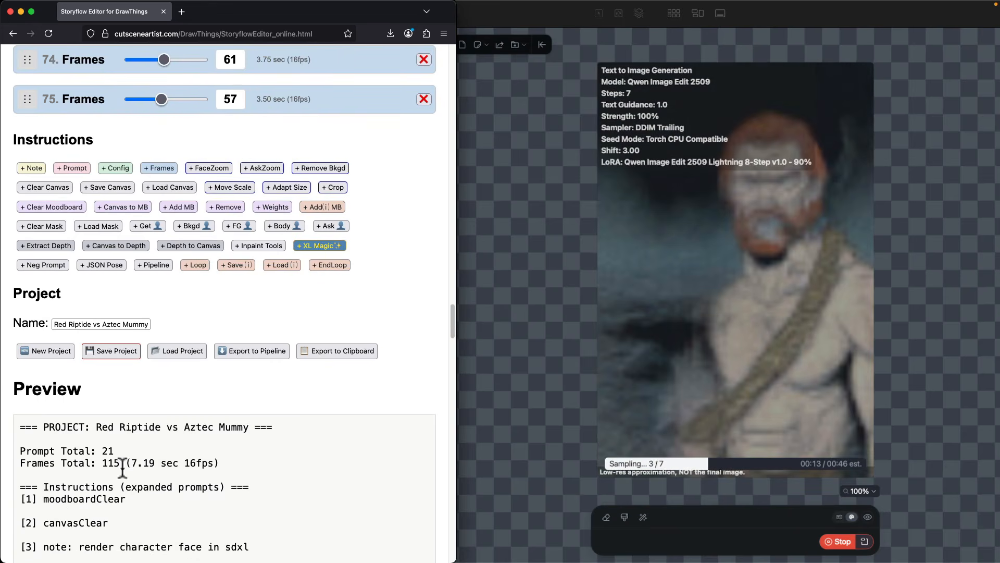
scroll(334, 451, up, 6)
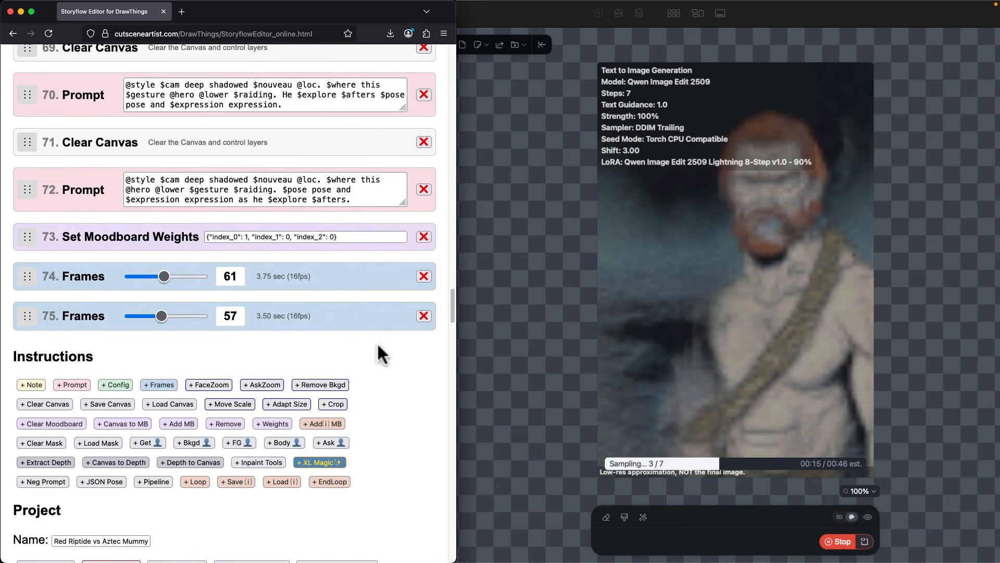
Step: Remove both Frames instructions from the end of the list
click(425, 316)
click(424, 276)
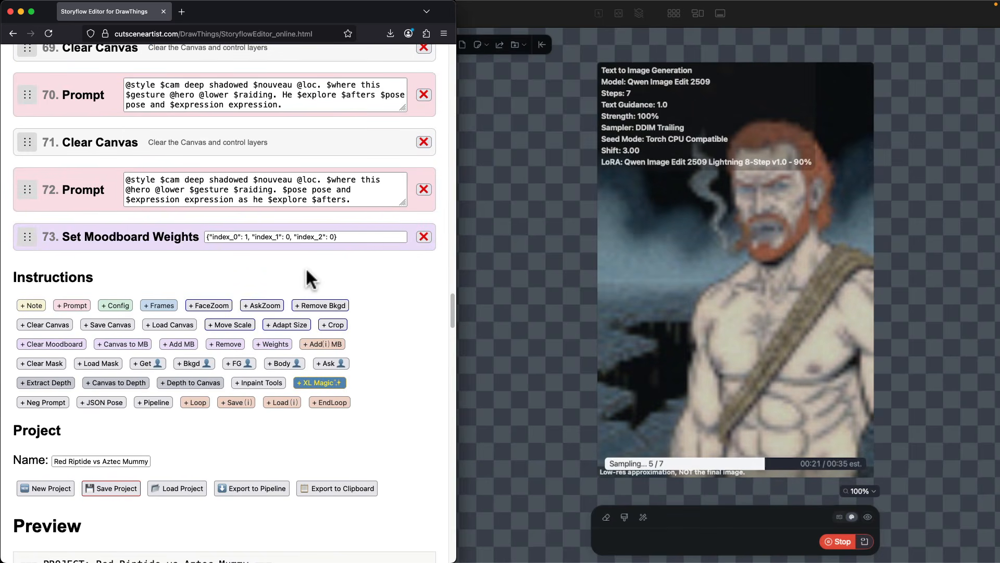
Step: Add Face Zoom, Crop and Canvas To Moodboard instructions at the end of the list, removing all but Face Zoom
click(216, 306)
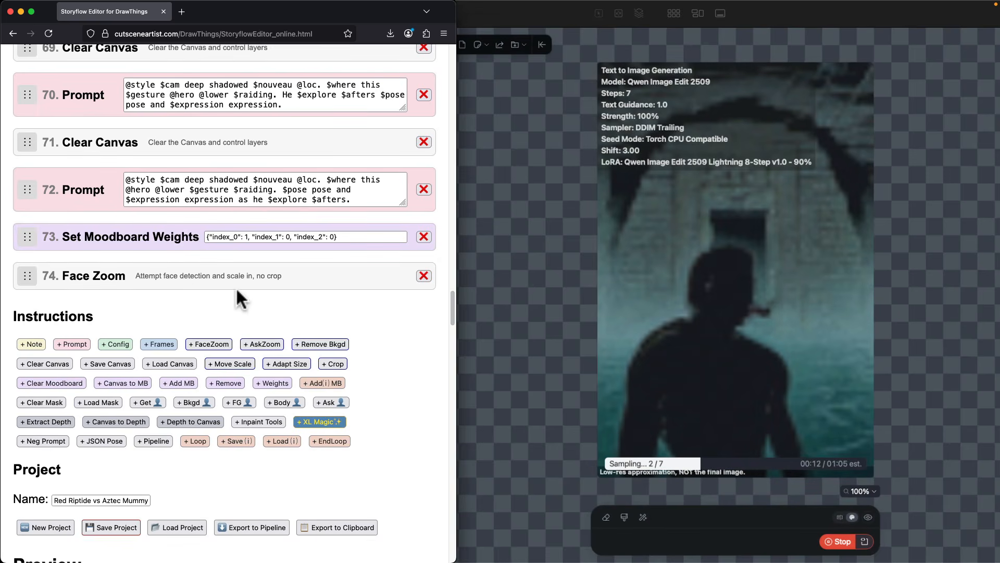
click(332, 364)
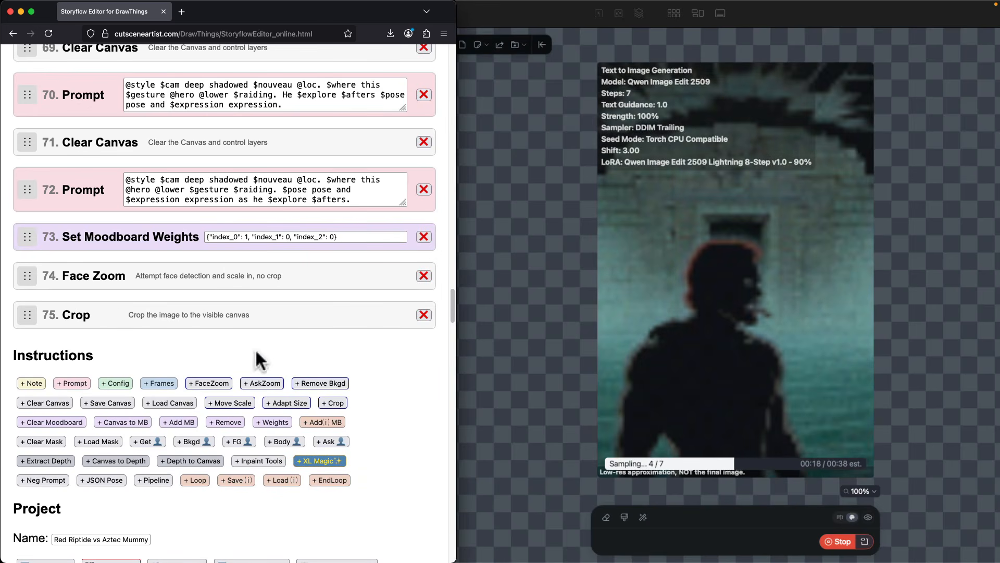
click(124, 421)
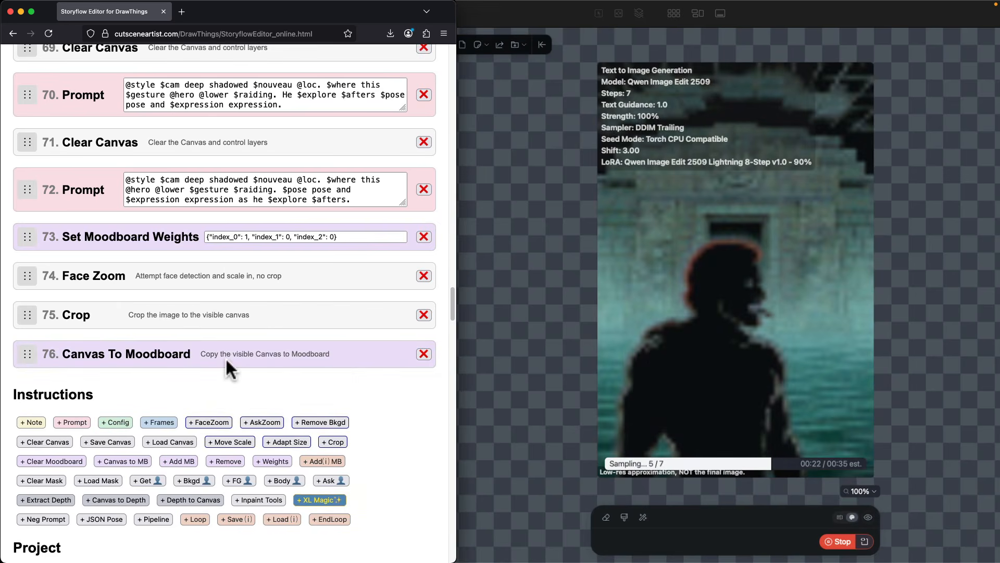
click(424, 354)
click(424, 316)
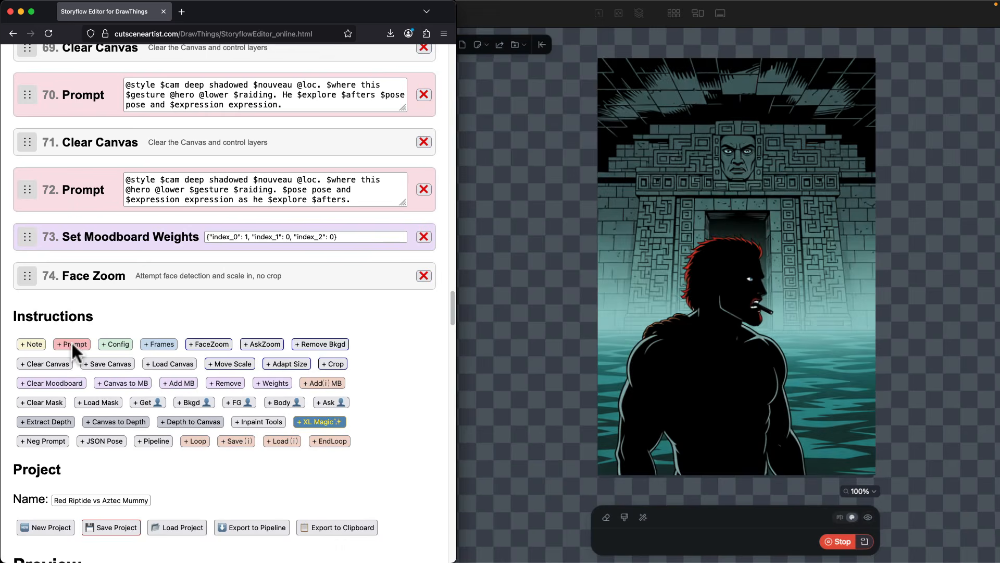
Step: Add an empty Prompt and an In-Paint Tools instruction after Face Zoom, and remove all three
click(73, 344)
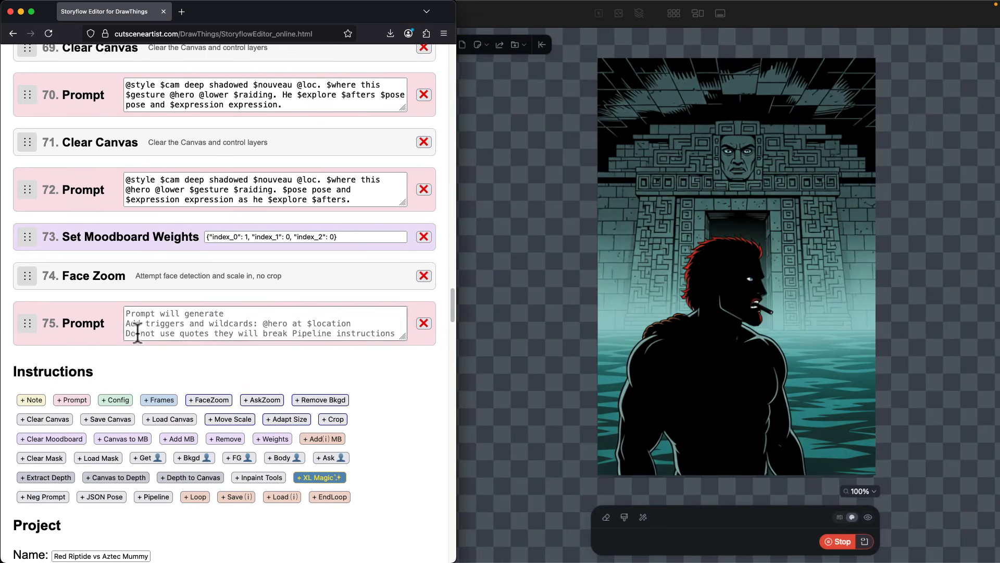
click(182, 323)
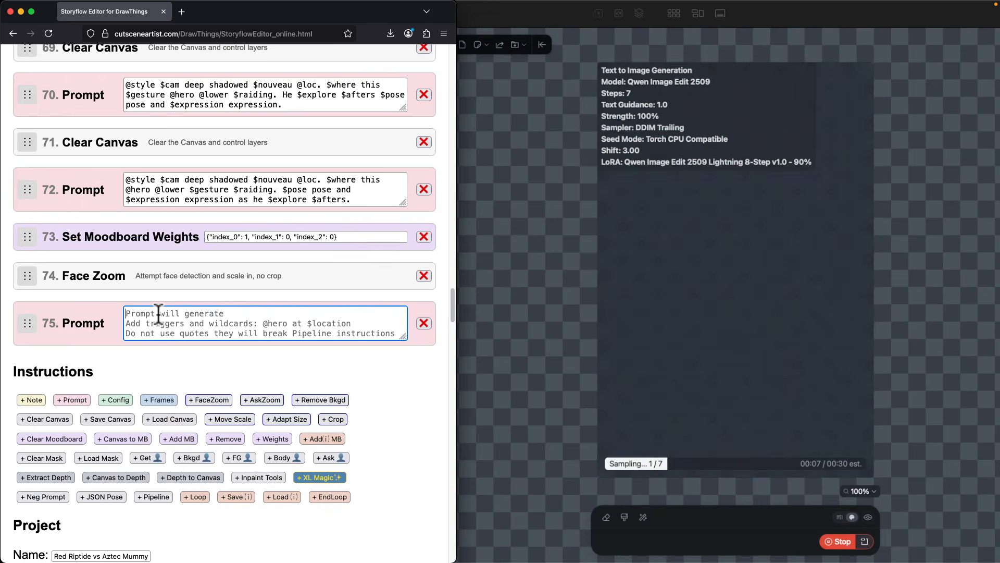
click(255, 478)
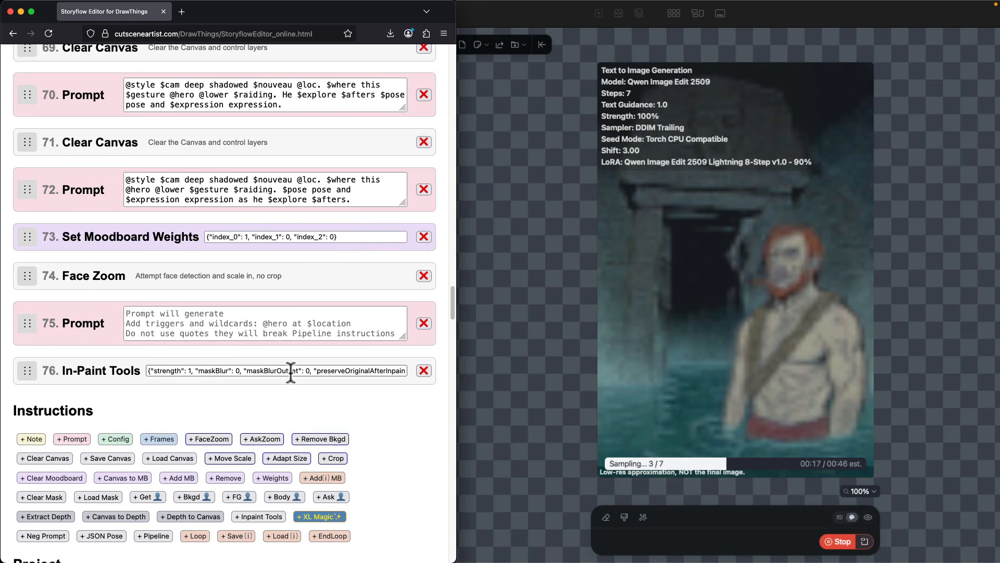
click(423, 371)
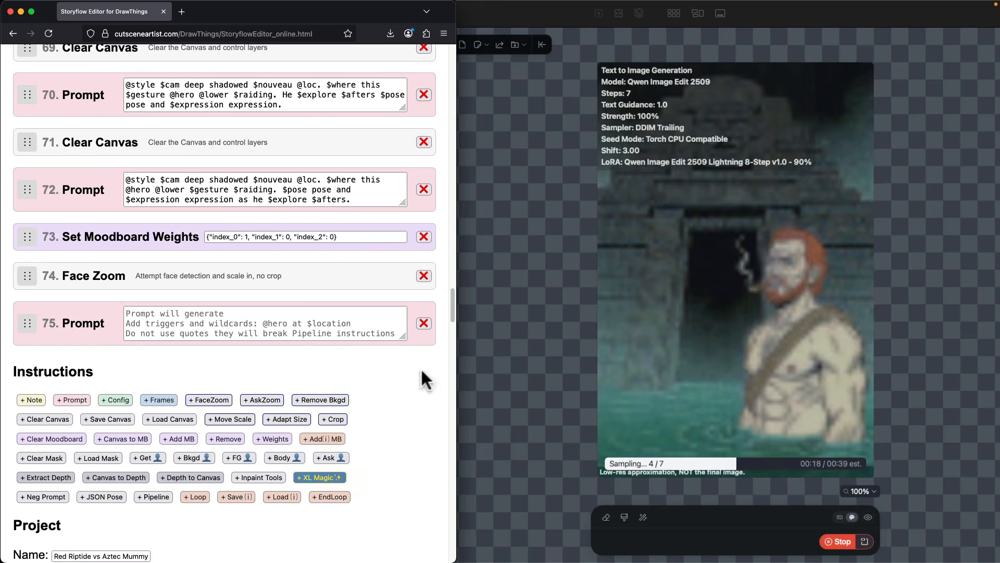
click(424, 323)
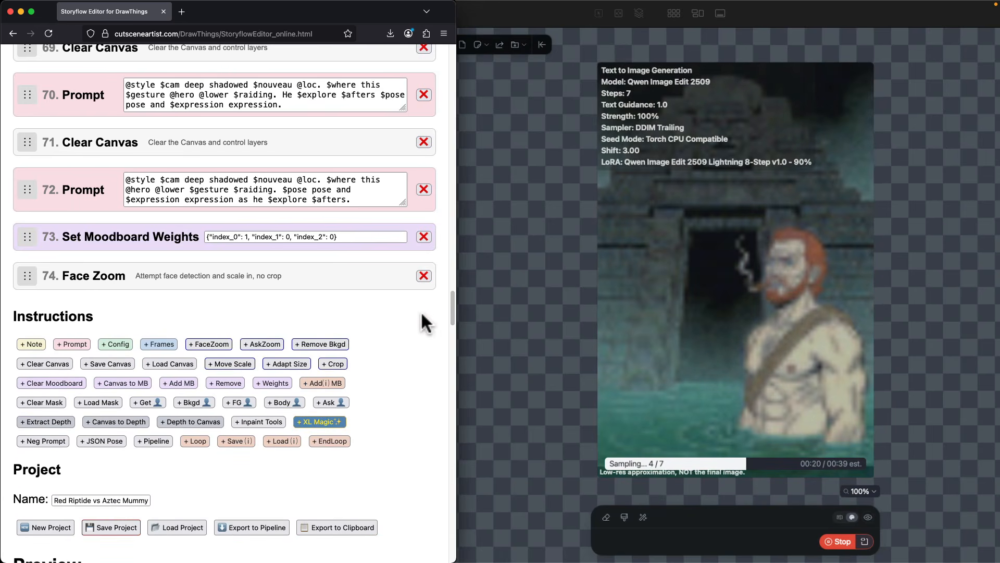
click(423, 276)
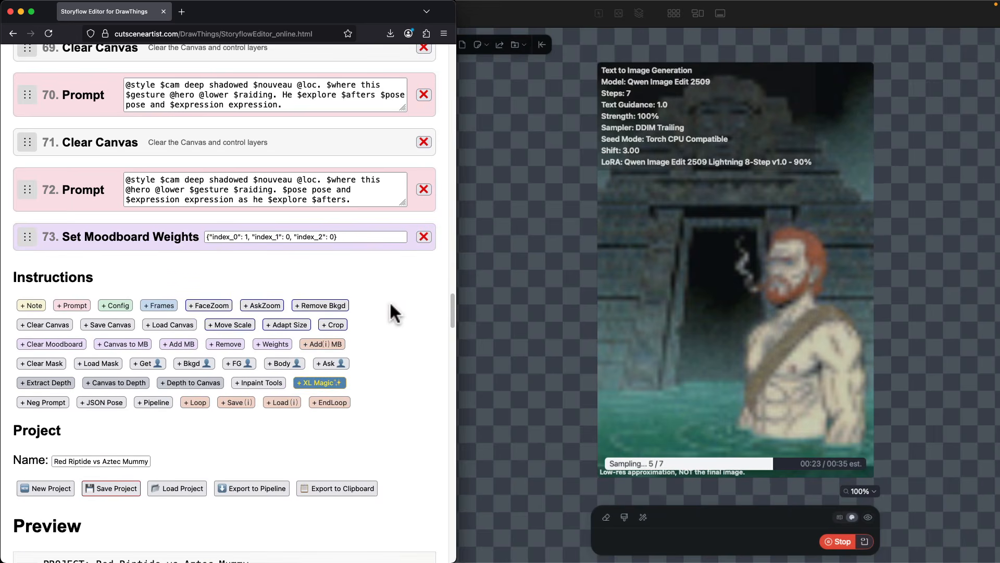
Step: Add an Ask Zoom instruction with "the cigar" as the object to find, and remove it
click(265, 306)
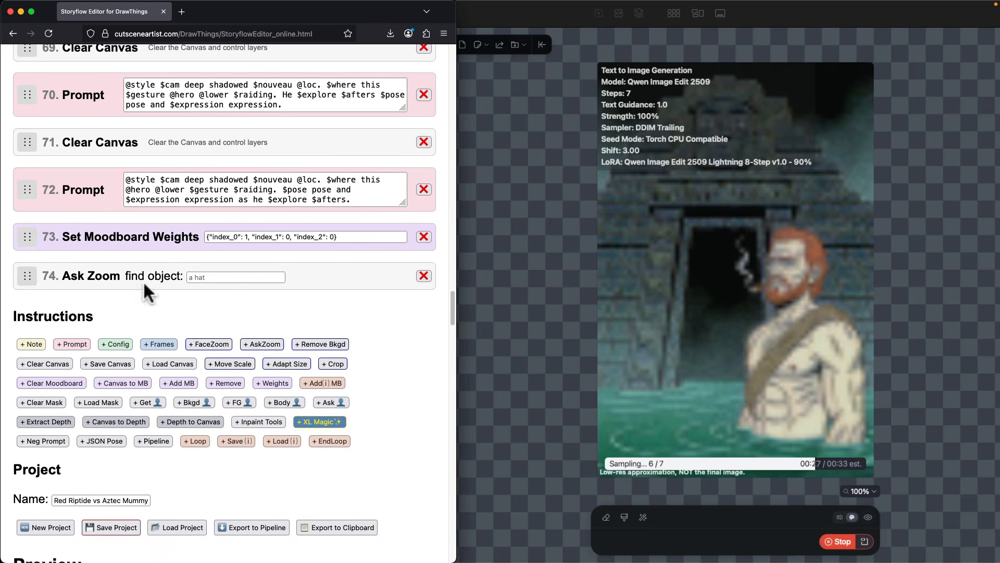
click(222, 277)
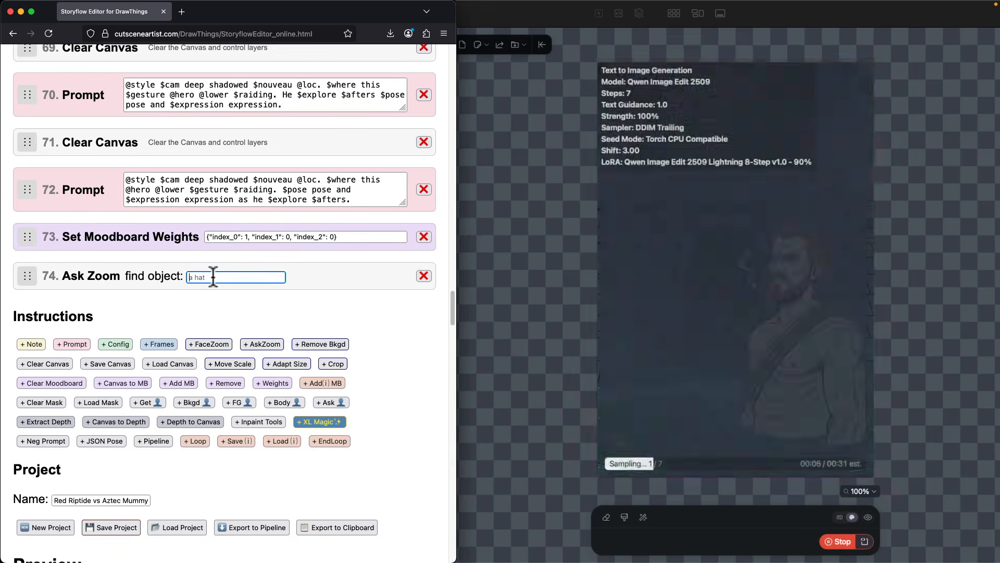
text(the ci)
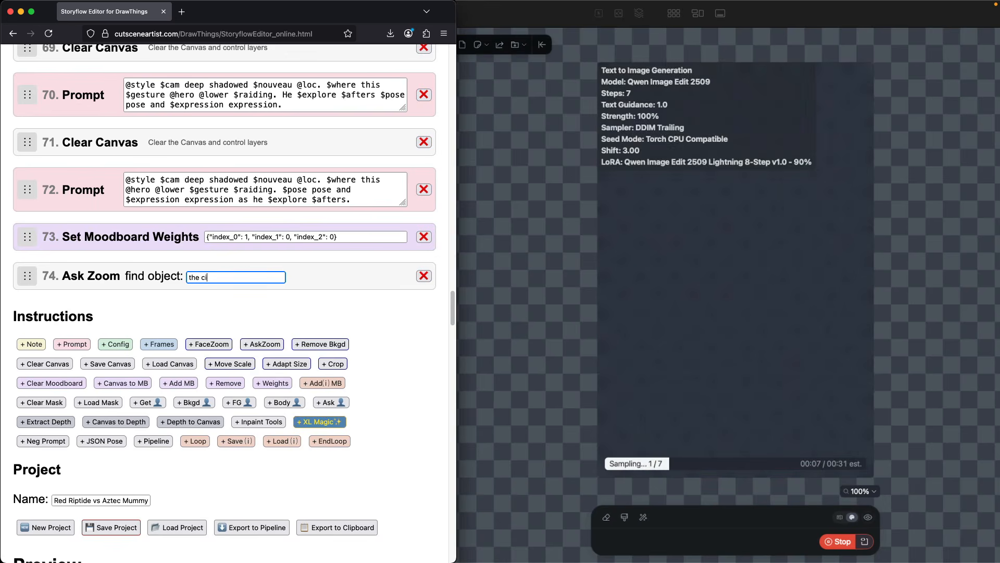
text(gar)
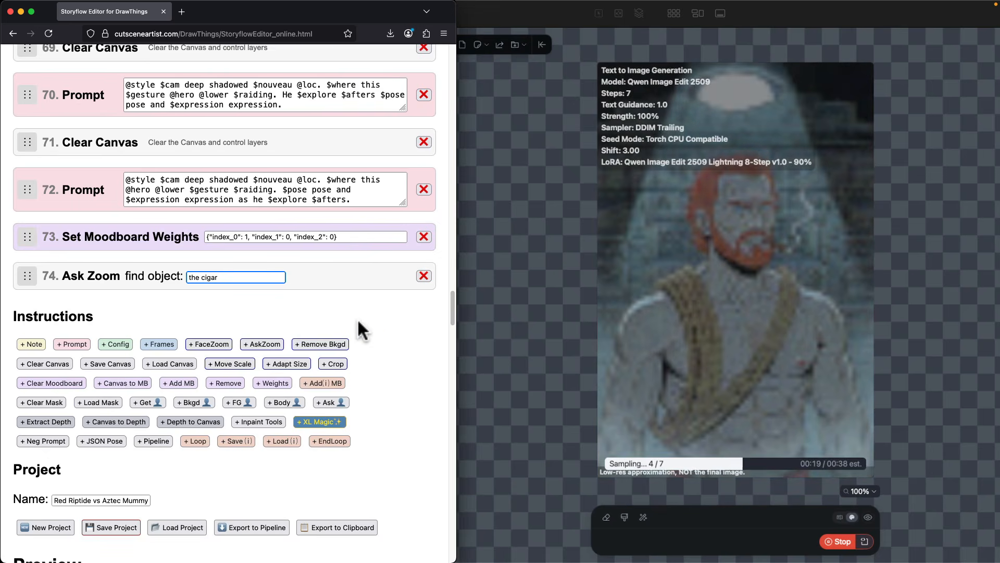
click(423, 275)
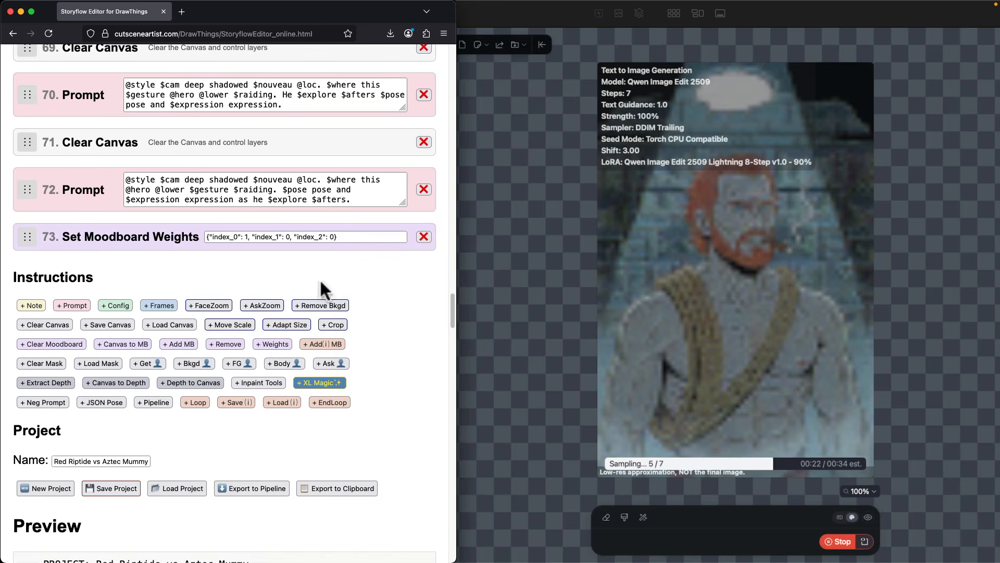
Step: Add a Crop and a Remove Background instruction one at a time at the end of the list, removing each one
click(333, 326)
click(424, 275)
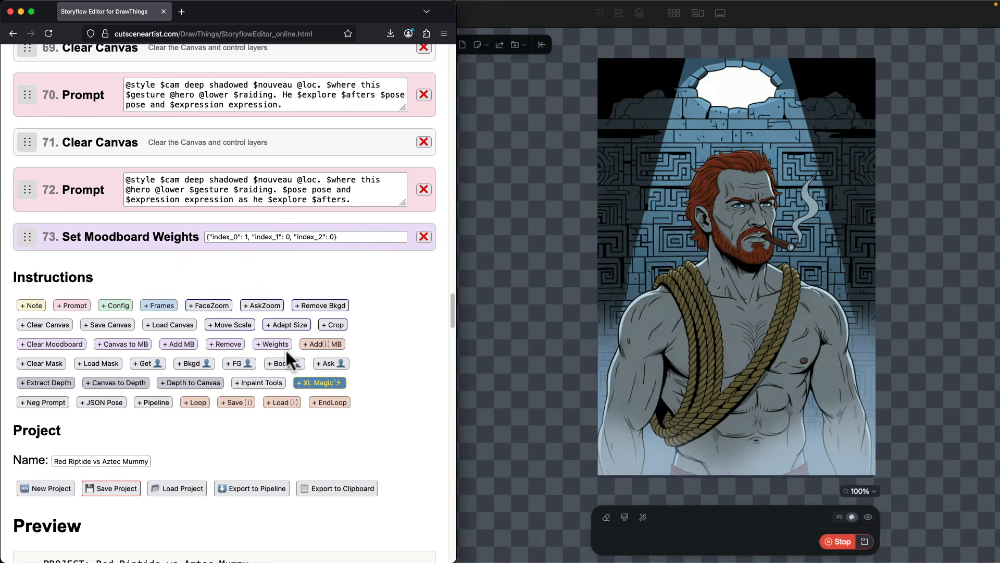
click(319, 305)
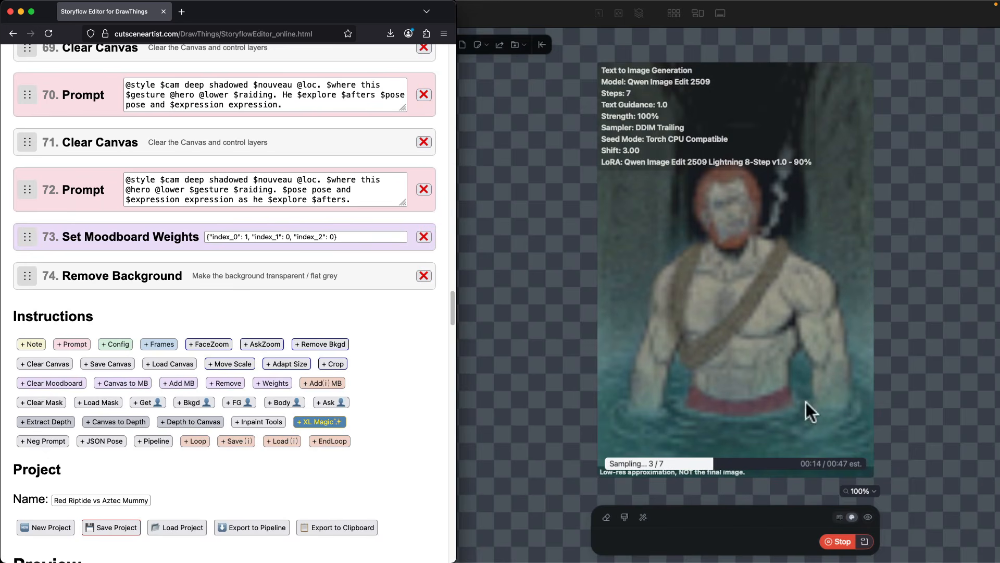
click(423, 276)
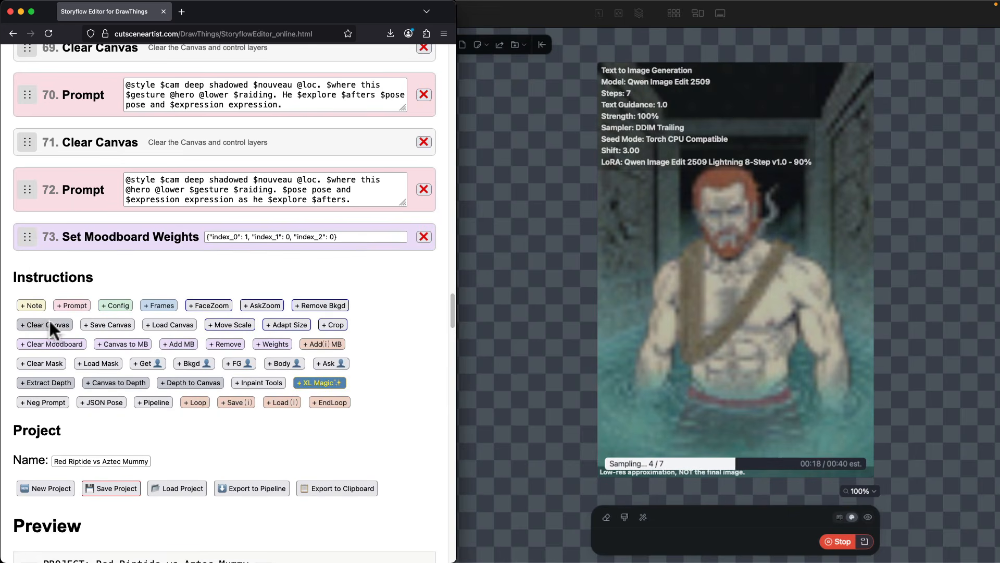
Step: Try out Save Canvas, Load Canvas and Move & Scale instructions at the end of the list, removing all of them
click(112, 323)
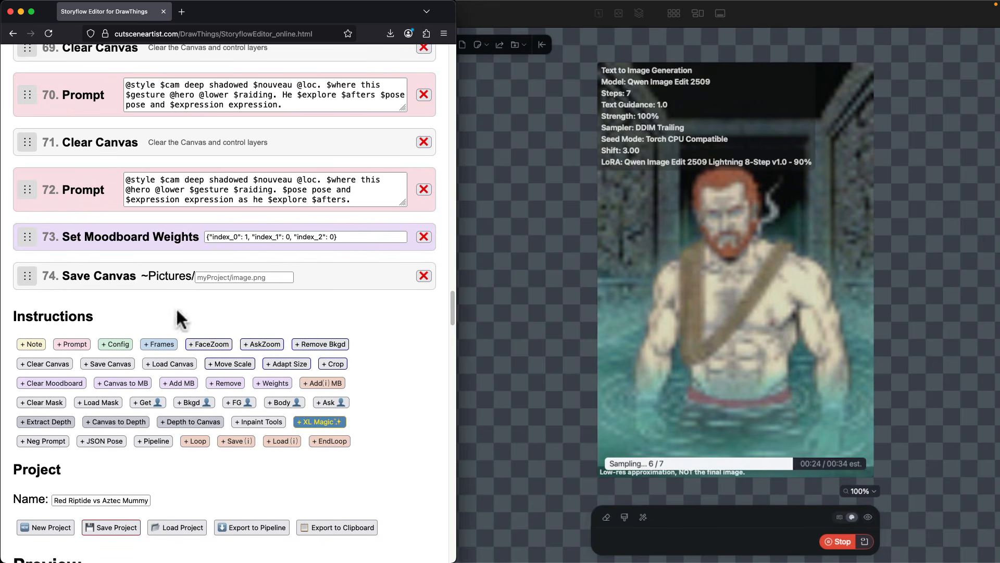
click(166, 363)
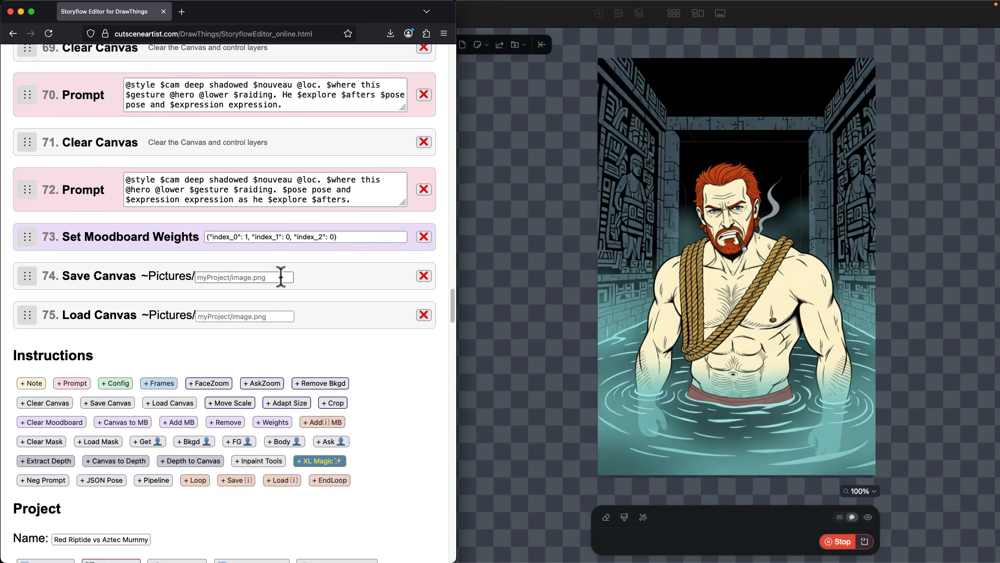
click(423, 276)
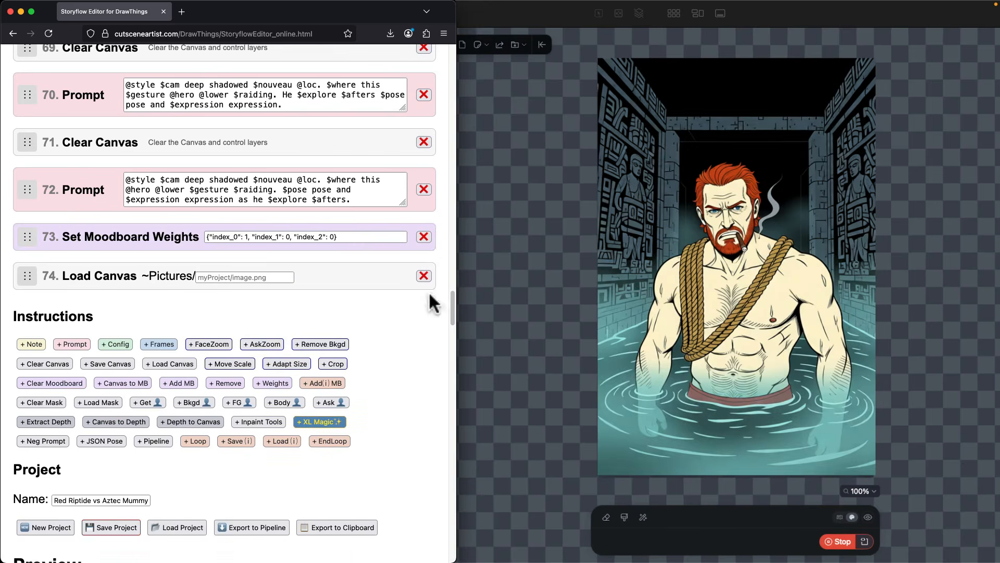
click(425, 277)
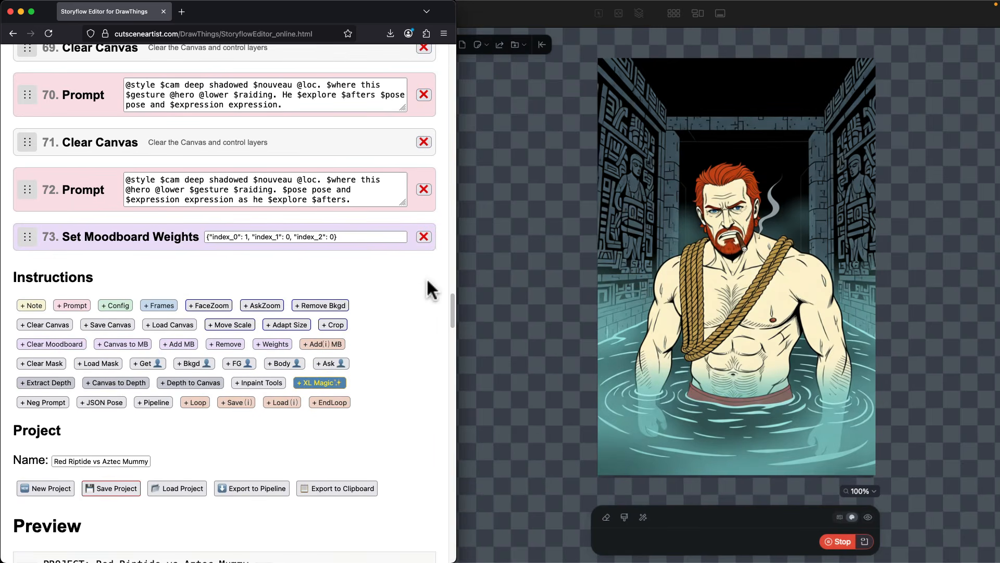
click(234, 324)
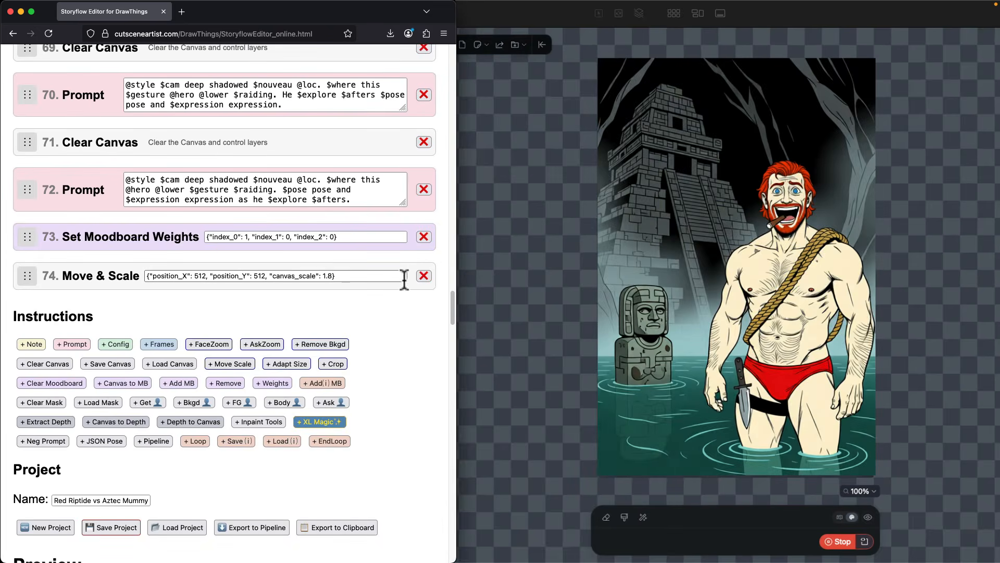
click(423, 276)
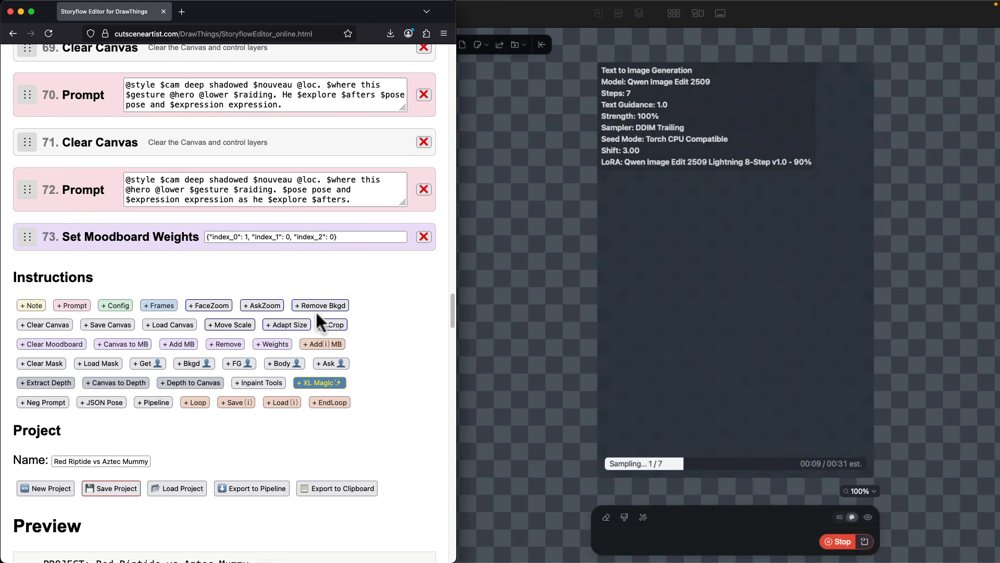
Step: Add Adapt Size To Fit Image and Load Canvas instructions at the end of the list, placing Load Canvas before Adapt Size To Fit Image
click(294, 321)
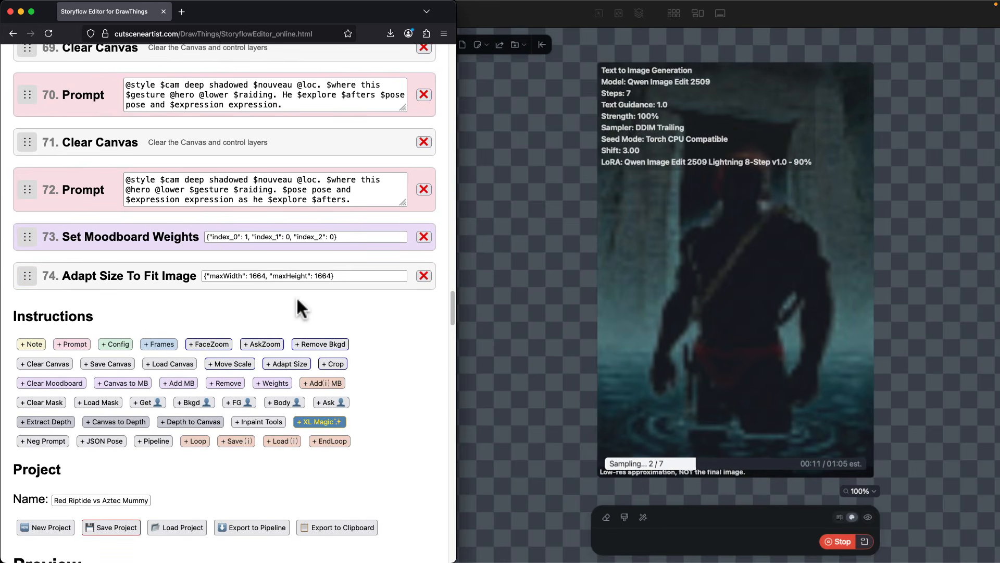
click(166, 364)
drag(26, 315, 49, 269)
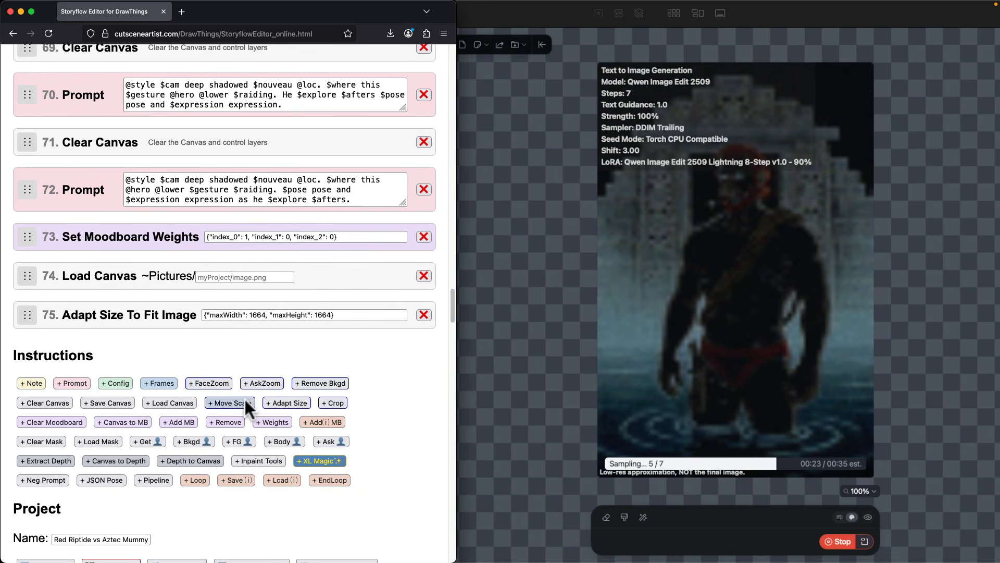
Step: Add an empty Prompt and a Mask Background instruction one at a time after Adapt Size To Fit Image, removing each one
click(78, 383)
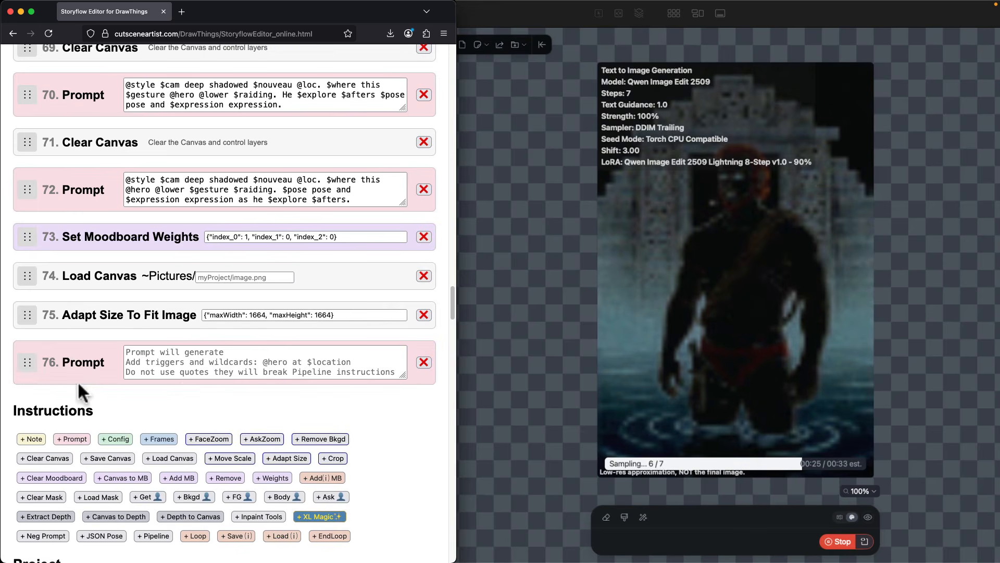
click(424, 362)
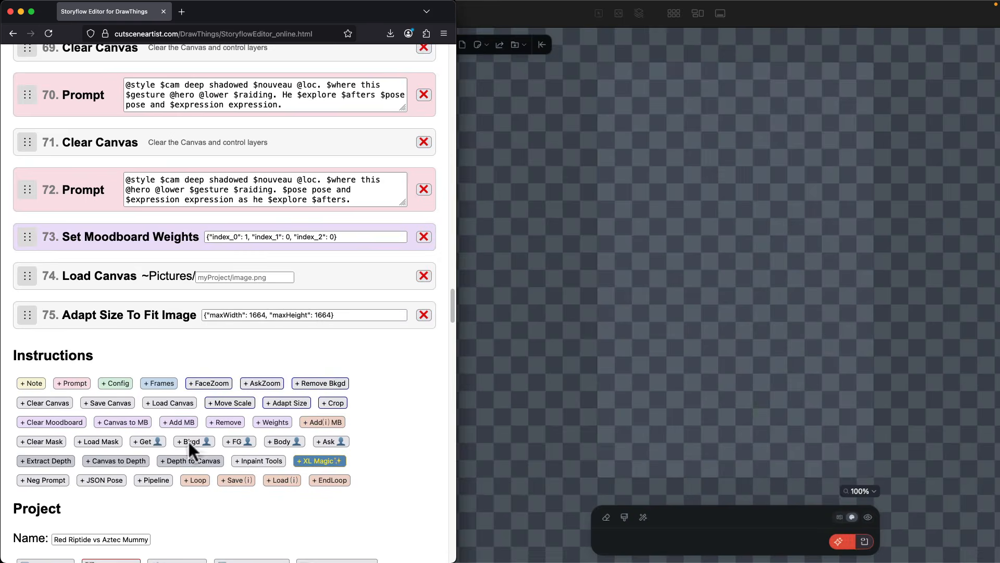
click(200, 440)
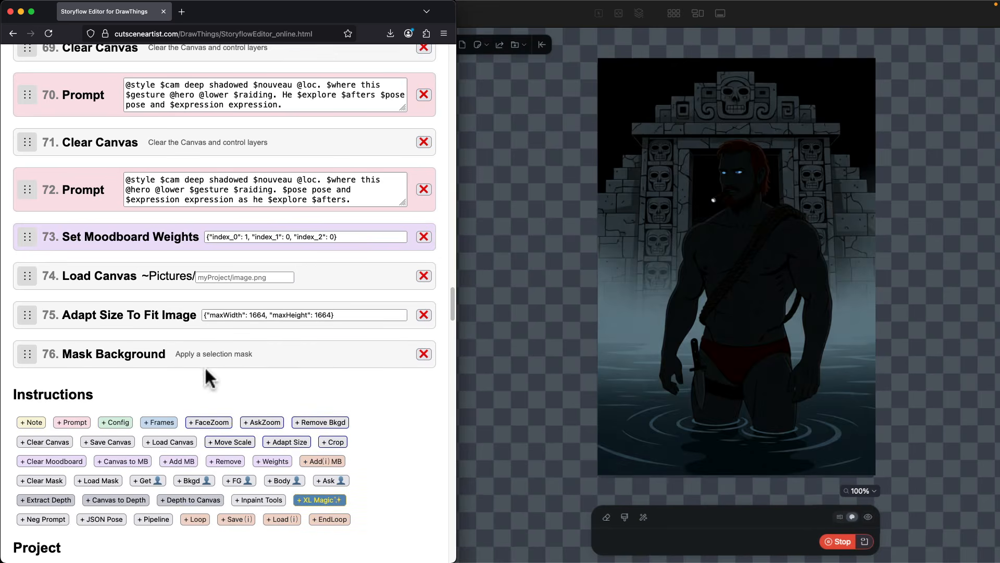
click(423, 354)
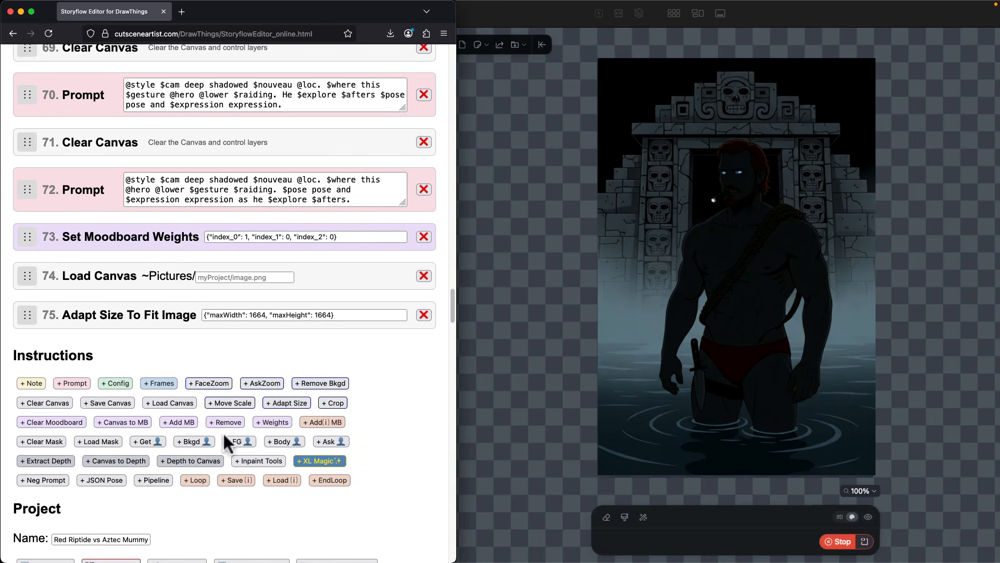
Step: Add Mask Foreground and Mask Body instructions at the end of the list, and remove them along with Adapt Size To Fit Image and Load Canvas
click(238, 439)
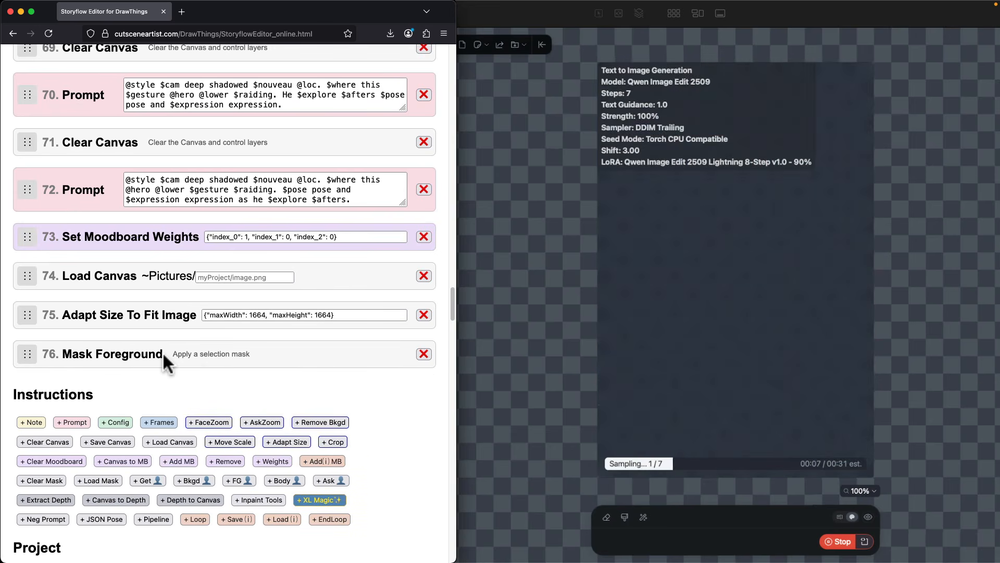
click(277, 480)
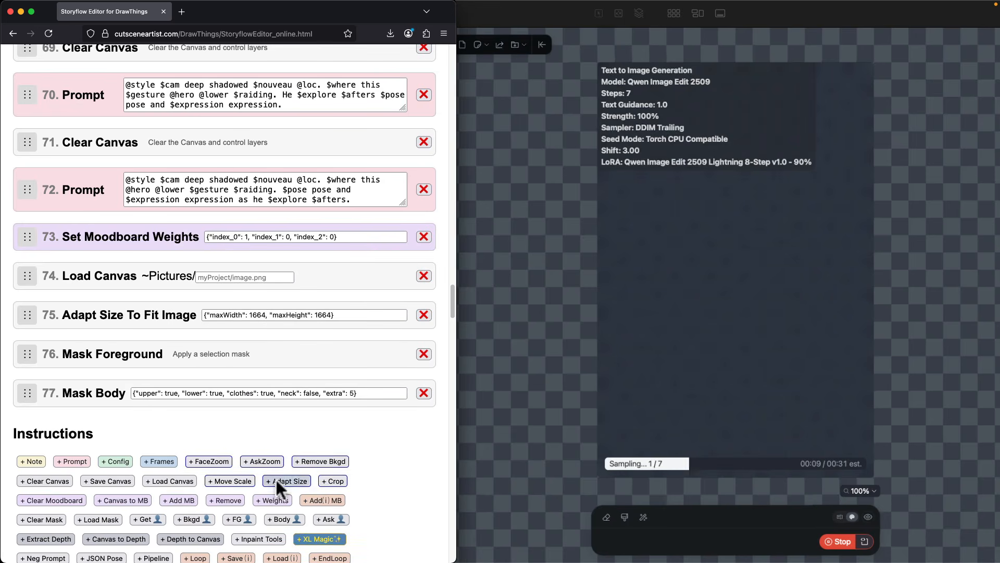
click(425, 351)
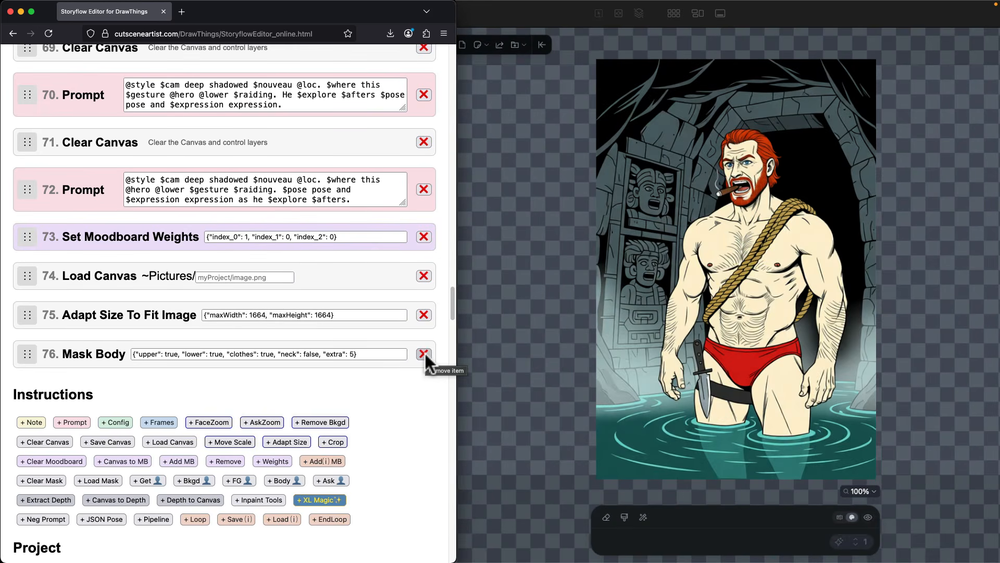
click(425, 353)
click(425, 315)
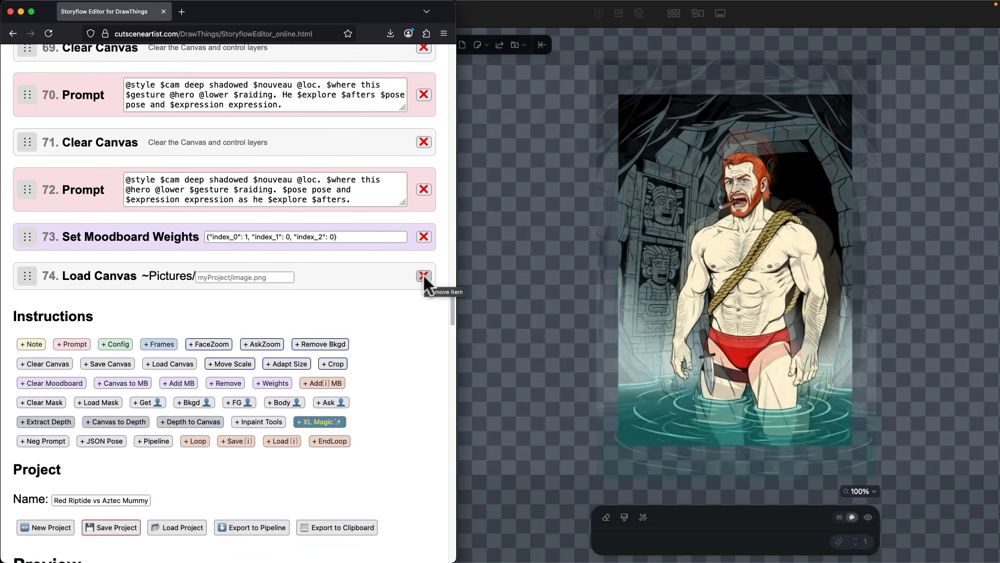
click(423, 275)
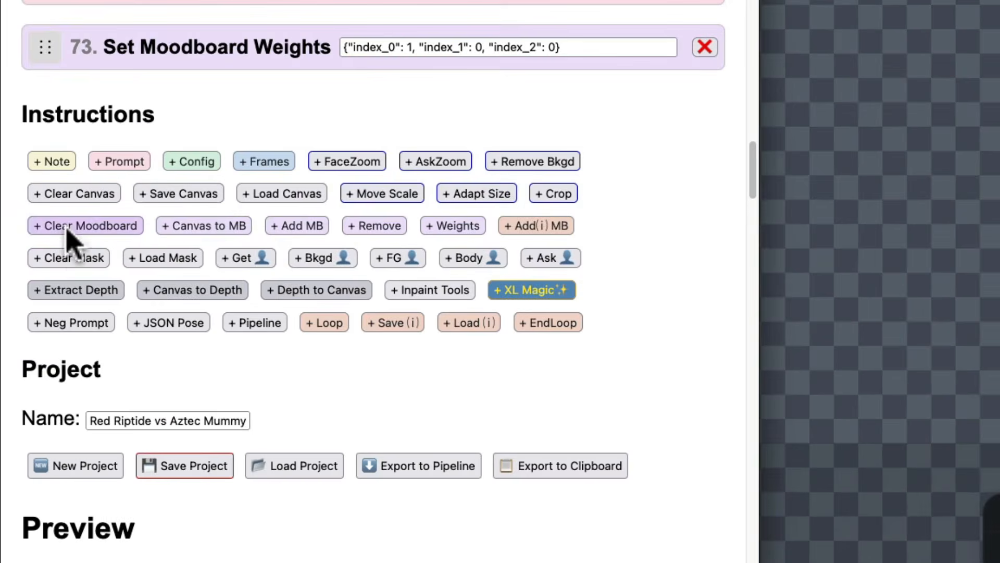
Step: Add Clear Moodboard, Canvas To Moodboard, Add To Moodboard, Remove Moodboard and Set Moodboard Weights instructions at the end of the list
click(83, 227)
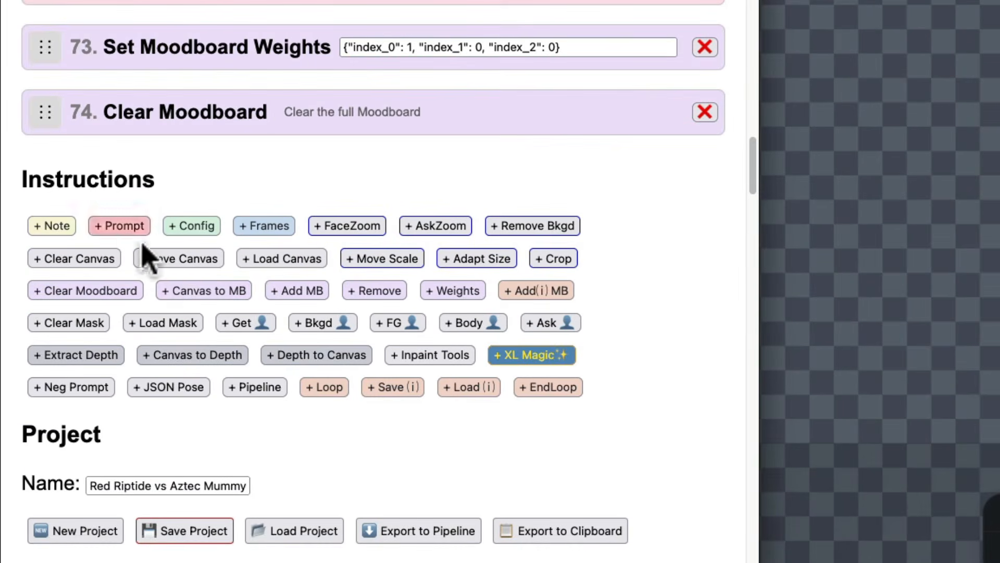
click(203, 294)
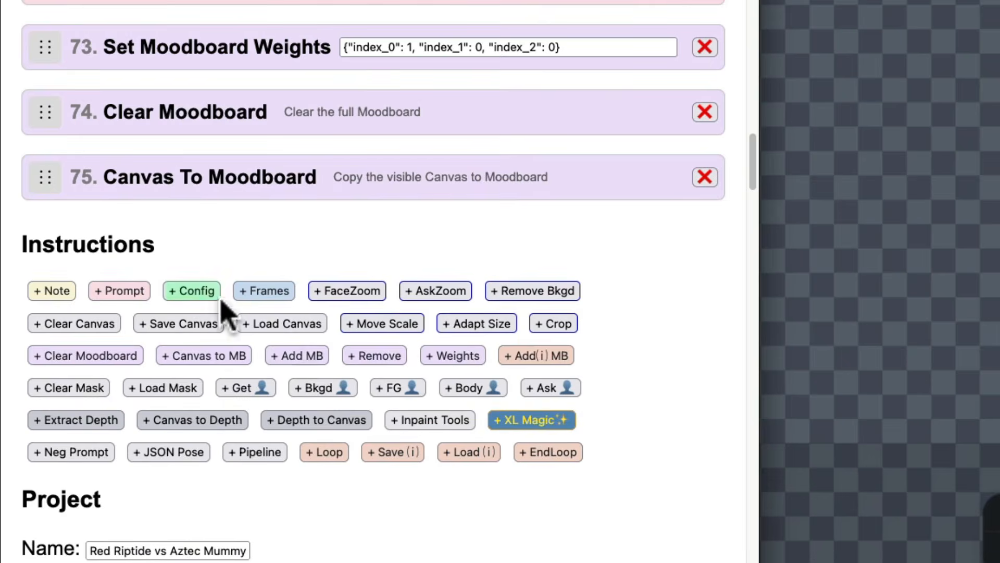
click(300, 356)
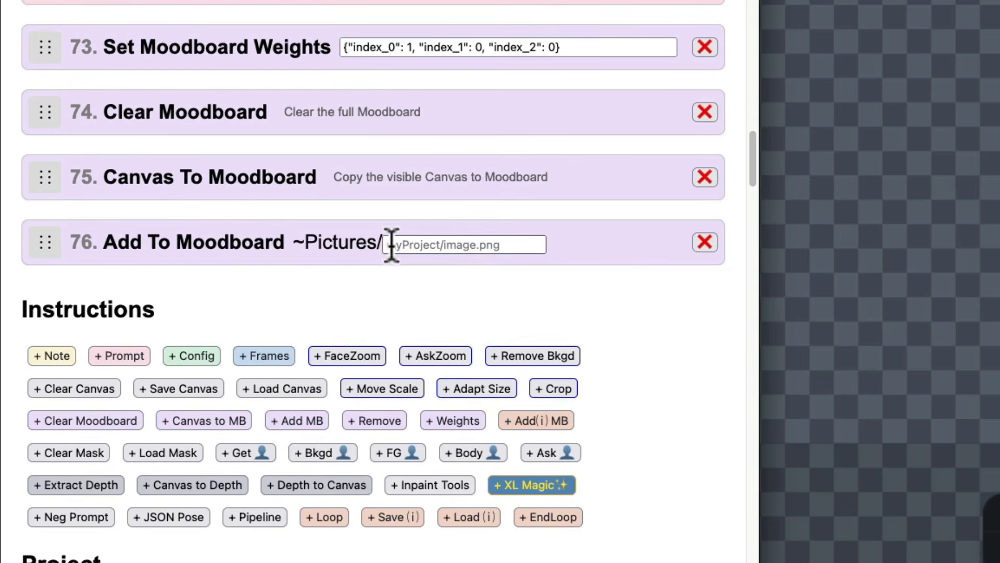
click(385, 421)
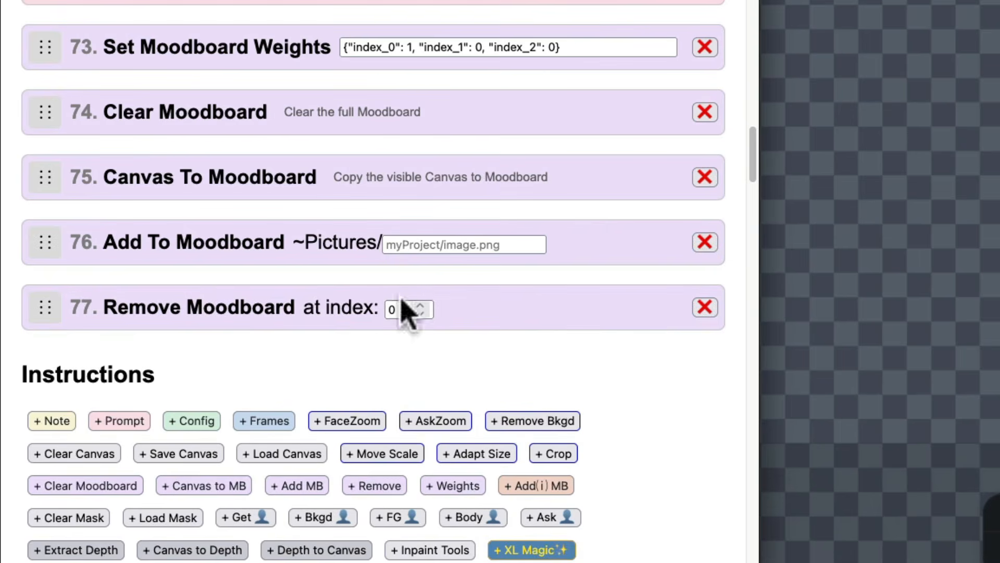
click(460, 486)
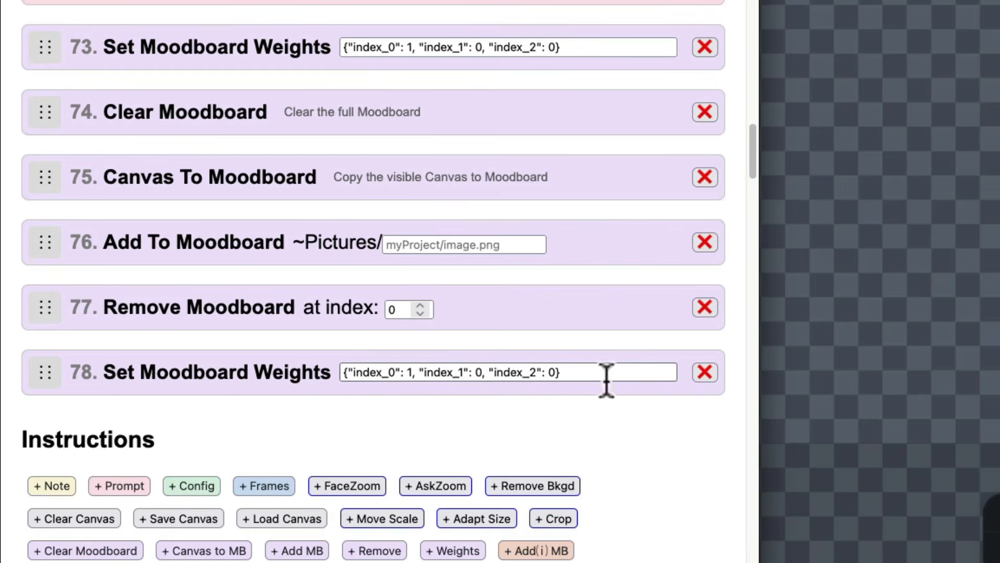
Step: Remove the five moodboard instructions numbered 74 to 78, keeping the Set Moodboard Weights instruction at number 73
click(707, 375)
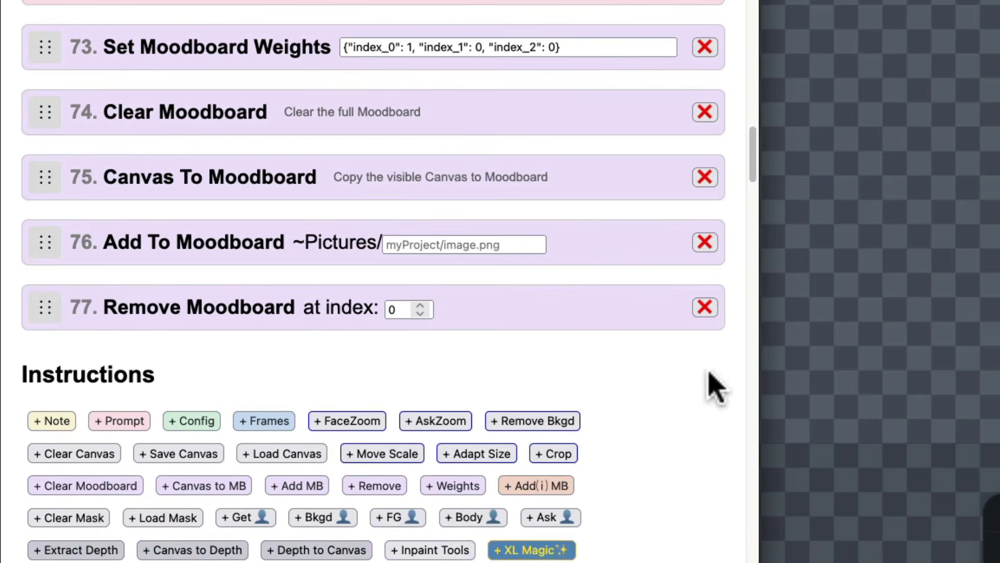
click(706, 308)
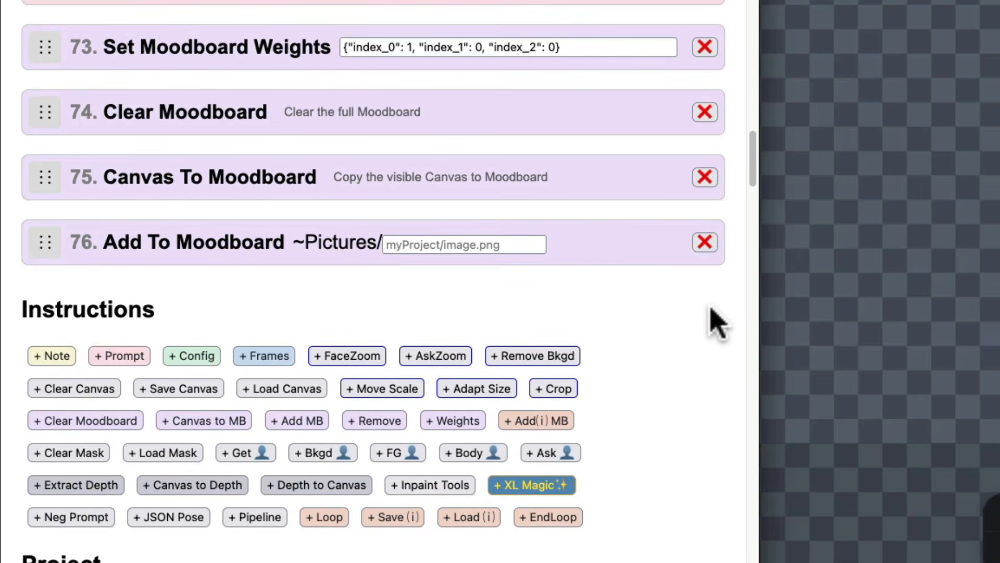
click(704, 243)
click(707, 178)
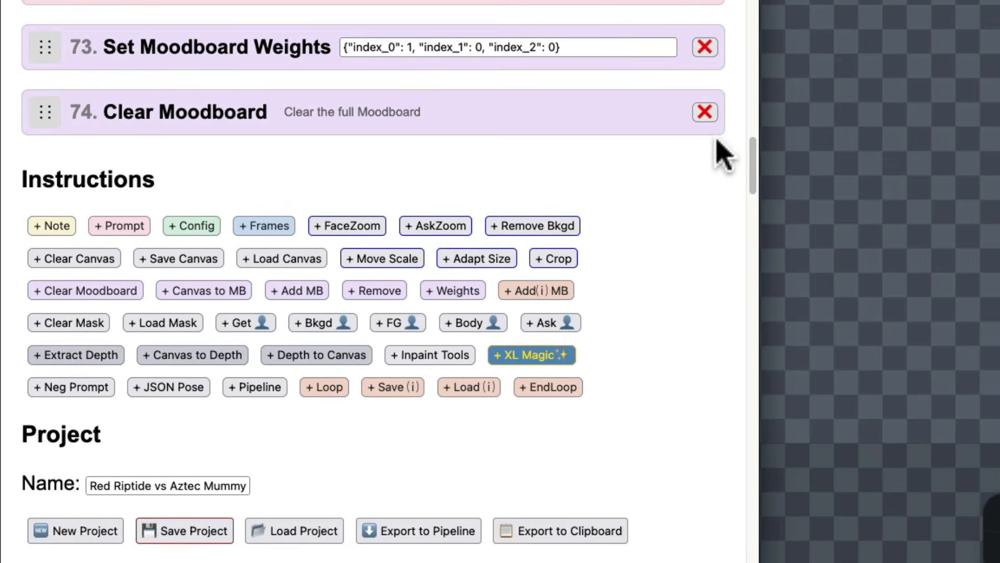
click(705, 111)
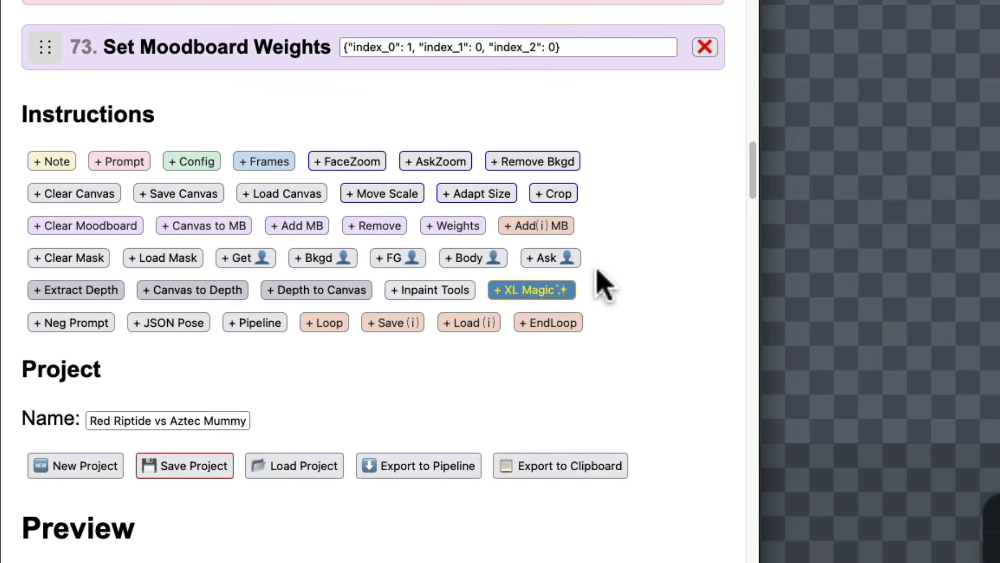
Step: Add Ask Mask and Ask Zoom instructions, set the Ask Zoom object to "red swimwear", and remove both instructions
click(566, 258)
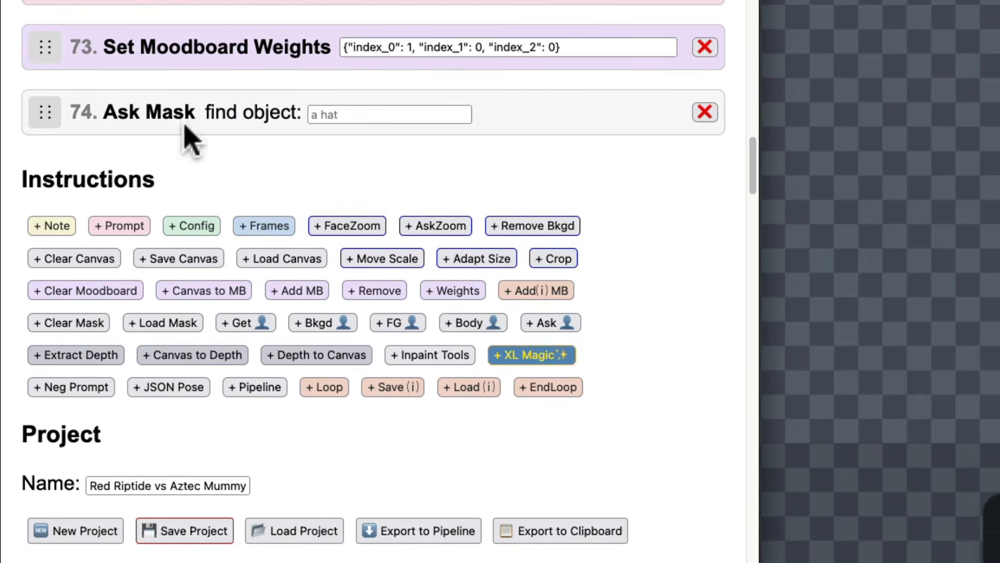
click(443, 227)
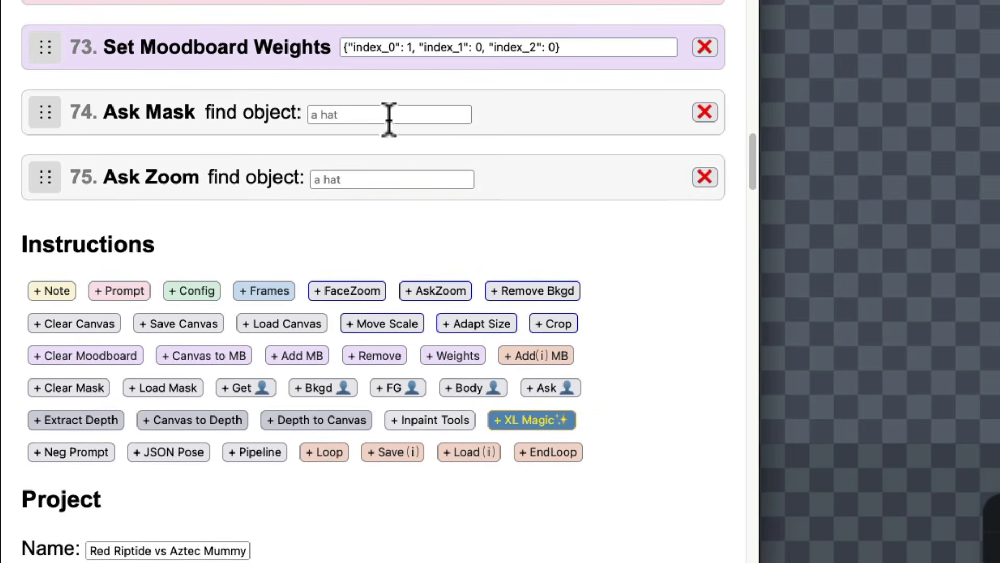
click(373, 179)
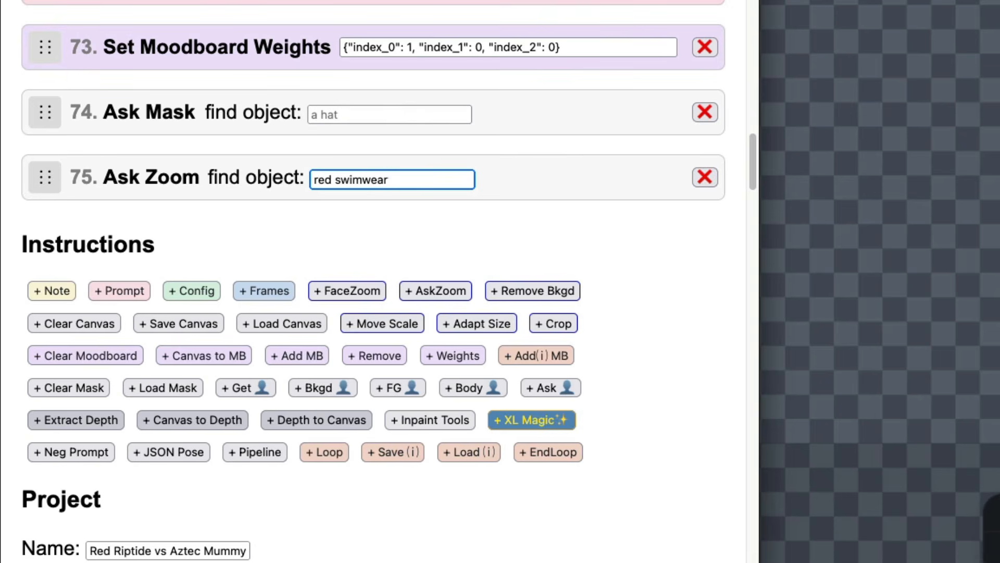
click(705, 113)
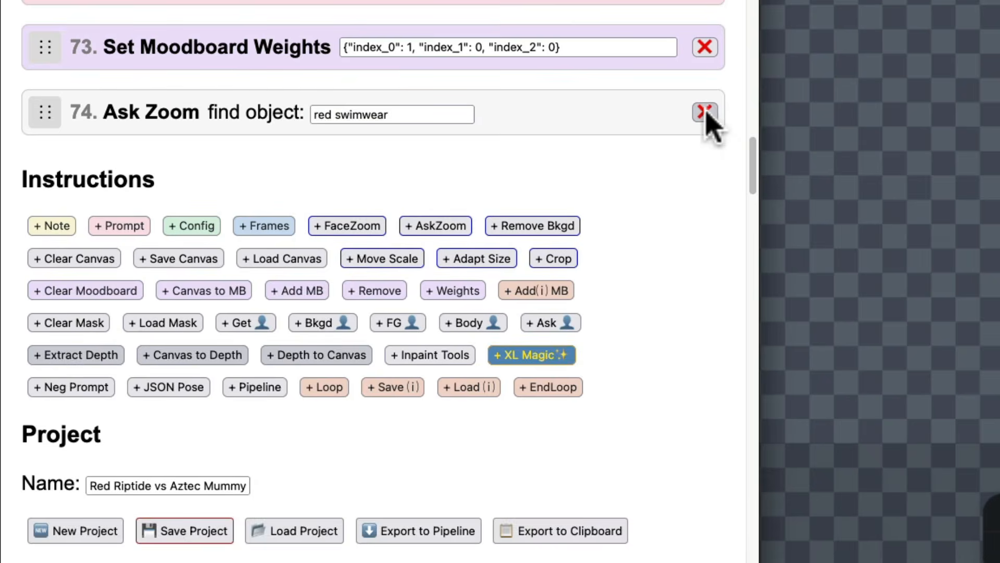
click(706, 112)
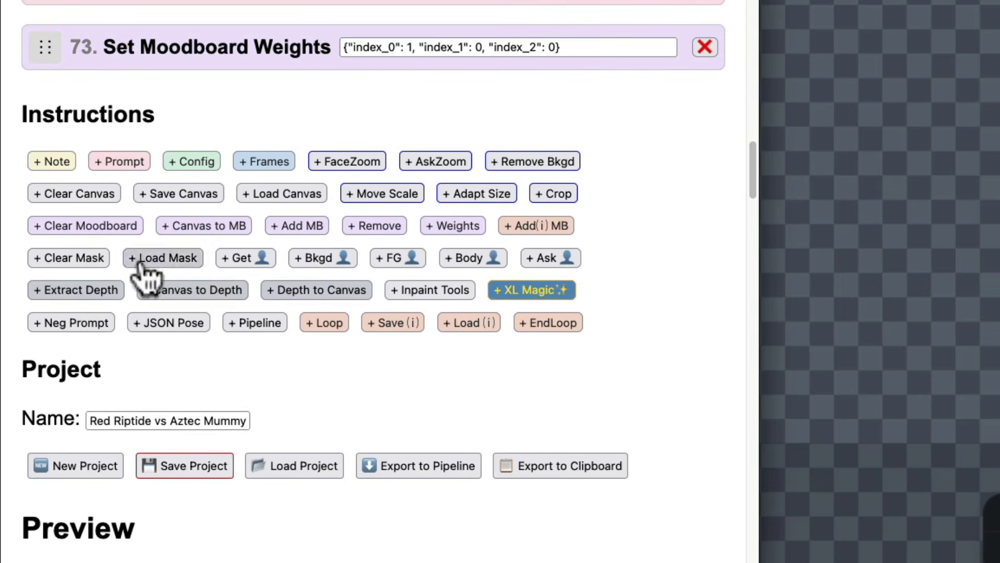
Step: Try out Get Mask with Save Canvas, and a separate Load Mask instruction, at the end of the list, removing all of them
click(235, 260)
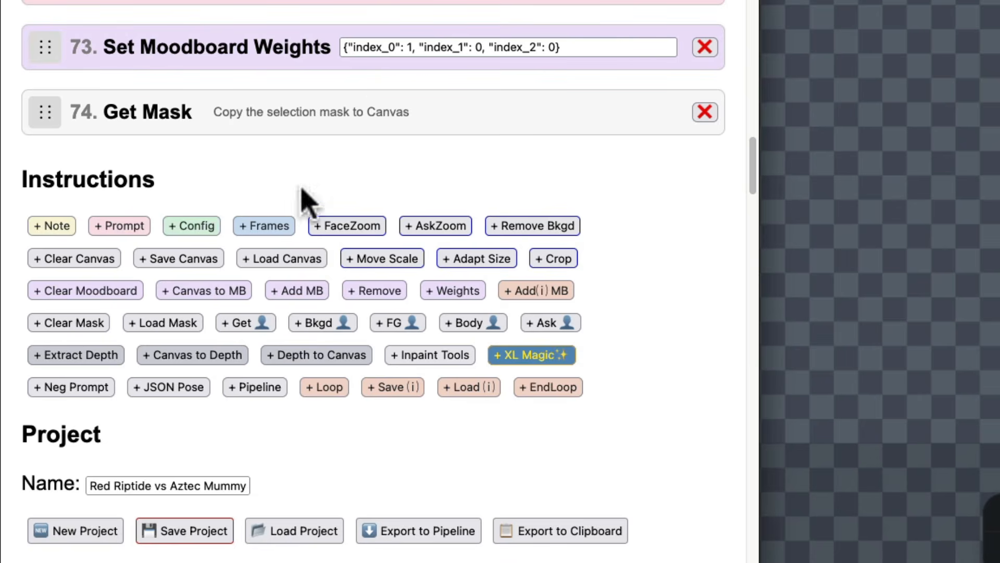
click(161, 260)
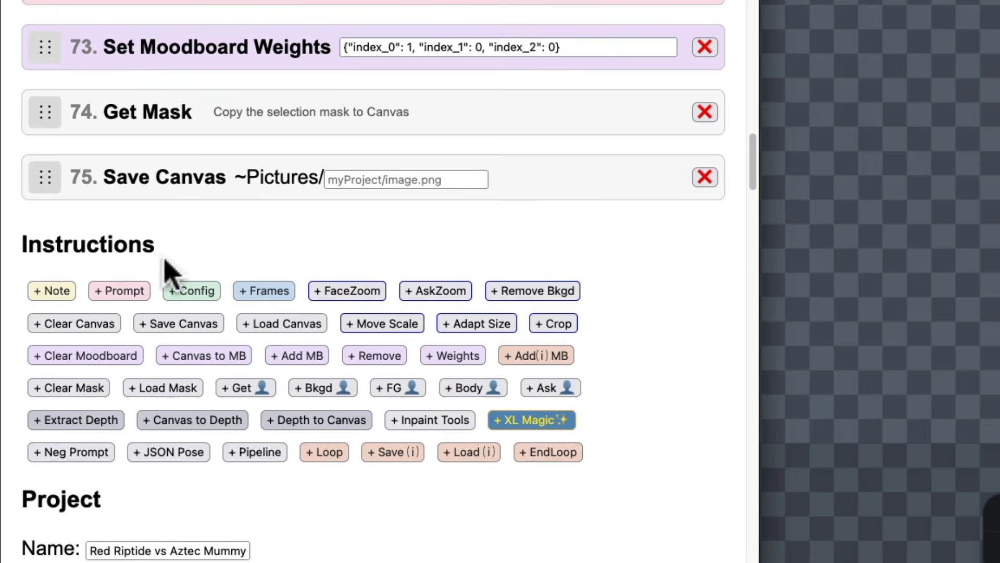
click(704, 177)
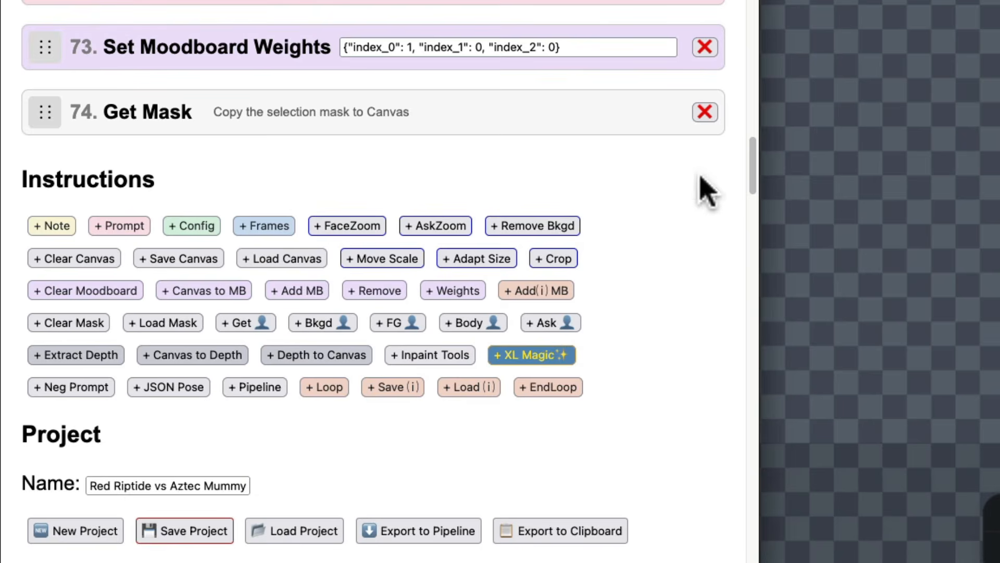
click(705, 112)
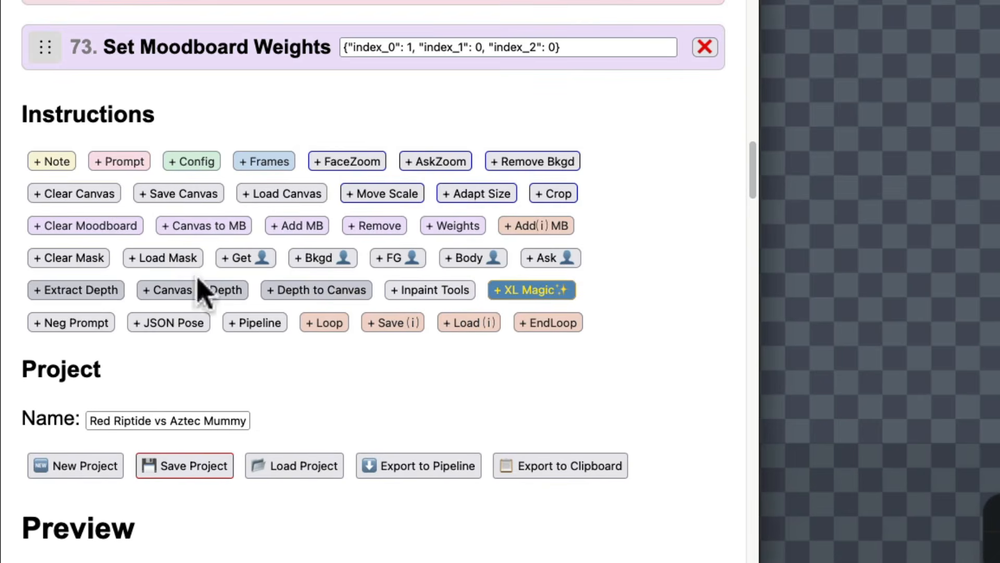
click(174, 259)
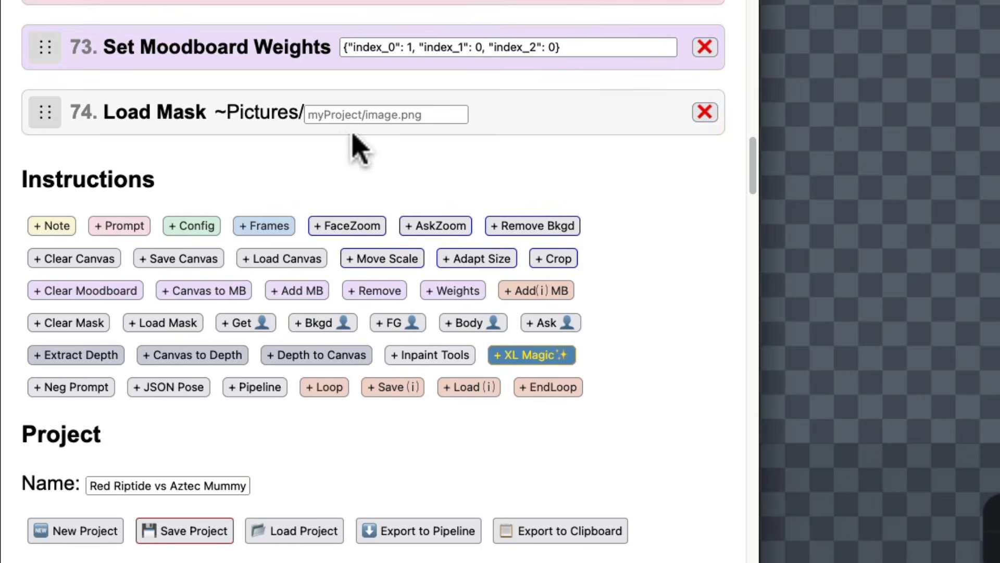
click(705, 112)
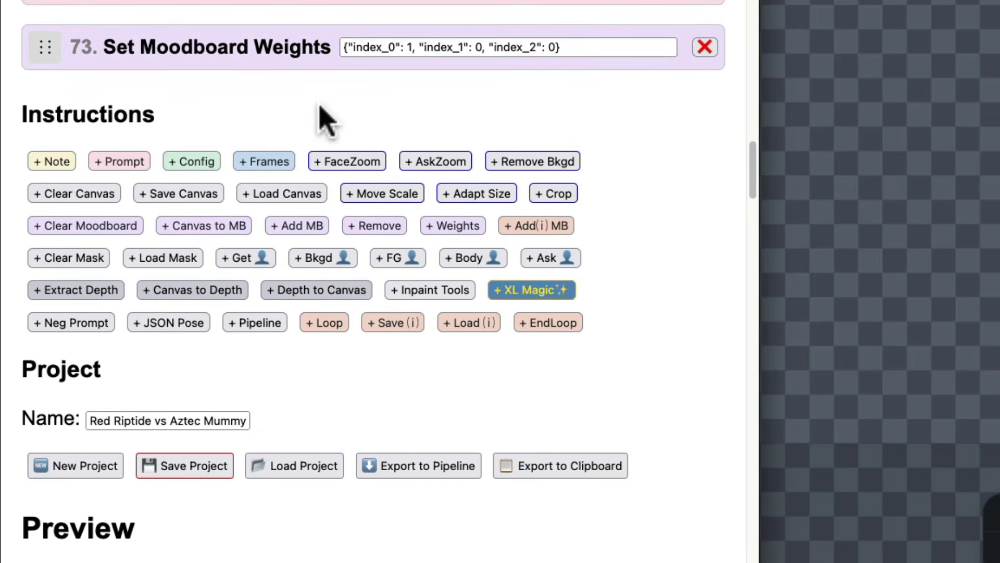
Step: Add a Mask Body and a Clear Mask instruction one at a time after Set Moodboard Weights, removing each one
scroll(323, 118, up, 7)
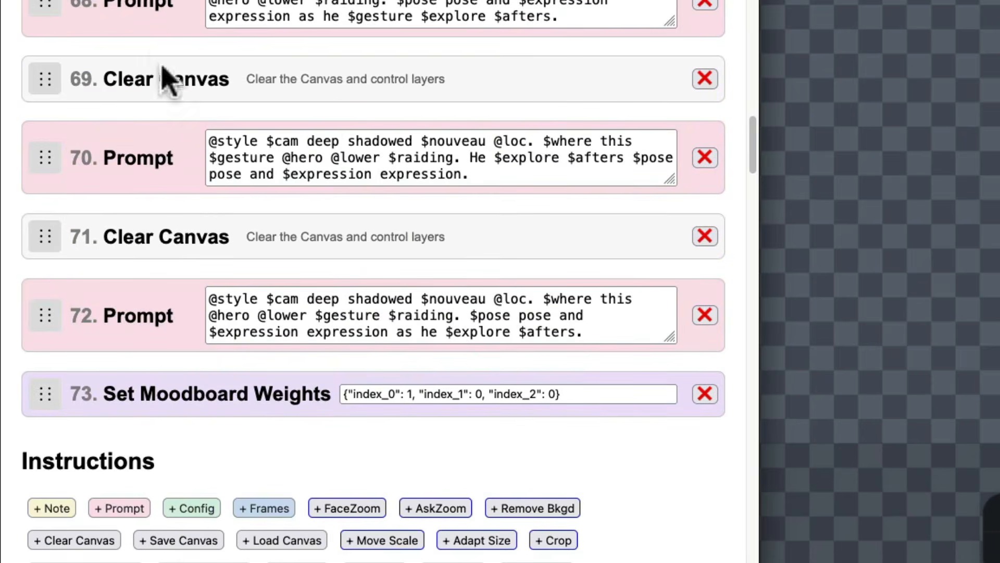
scroll(172, 99, down, 4)
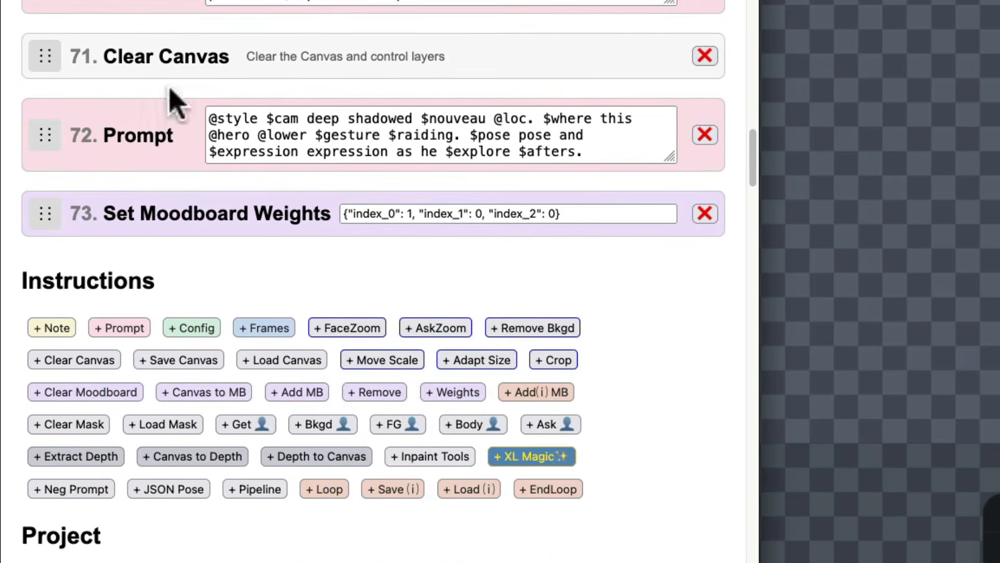
click(474, 426)
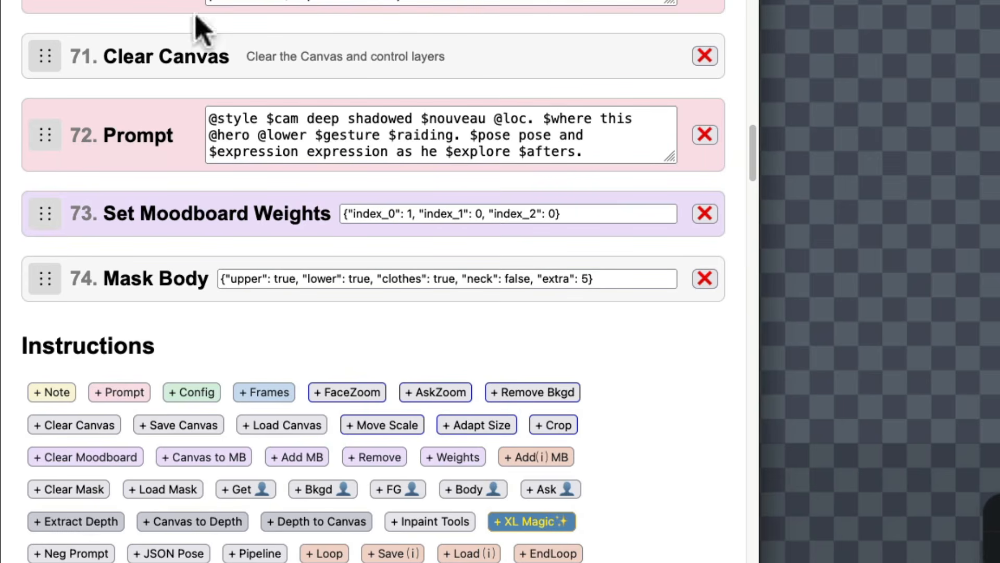
click(705, 278)
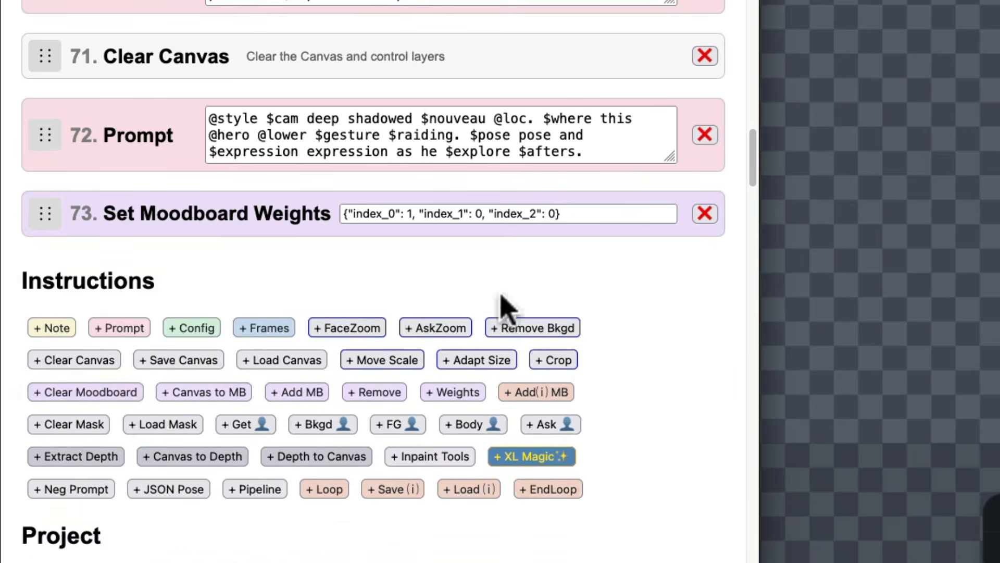
click(81, 423)
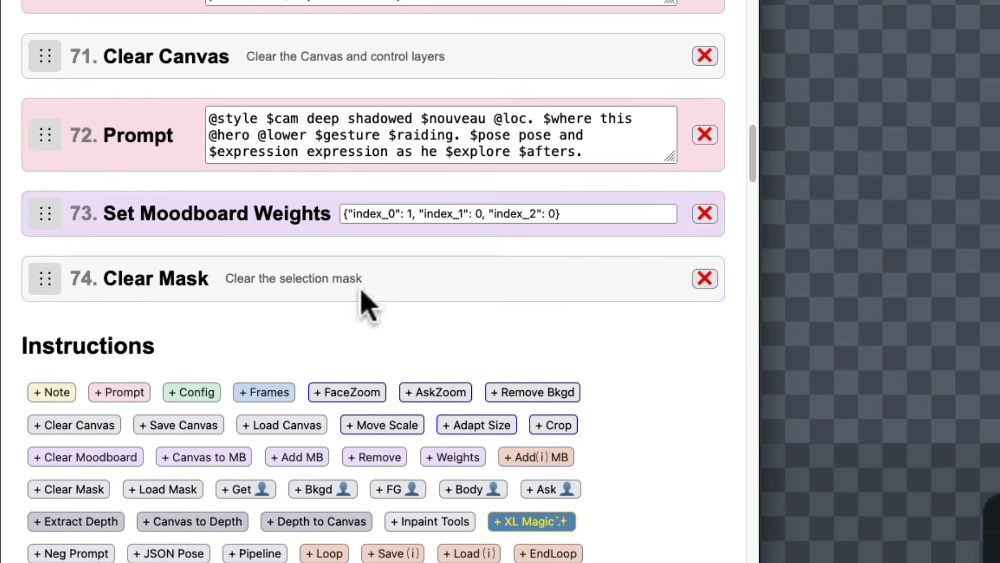
click(703, 279)
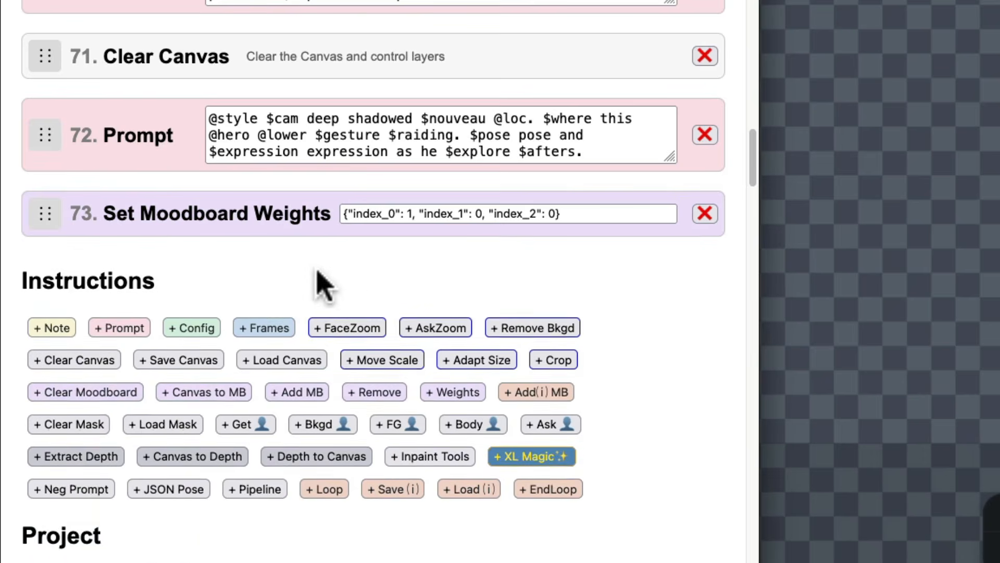
Step: Add Extract Depthmap, Canvas To Depth Layer and Depth Layer To Canvas instructions at the end of the list
scroll(324, 282, down, 2)
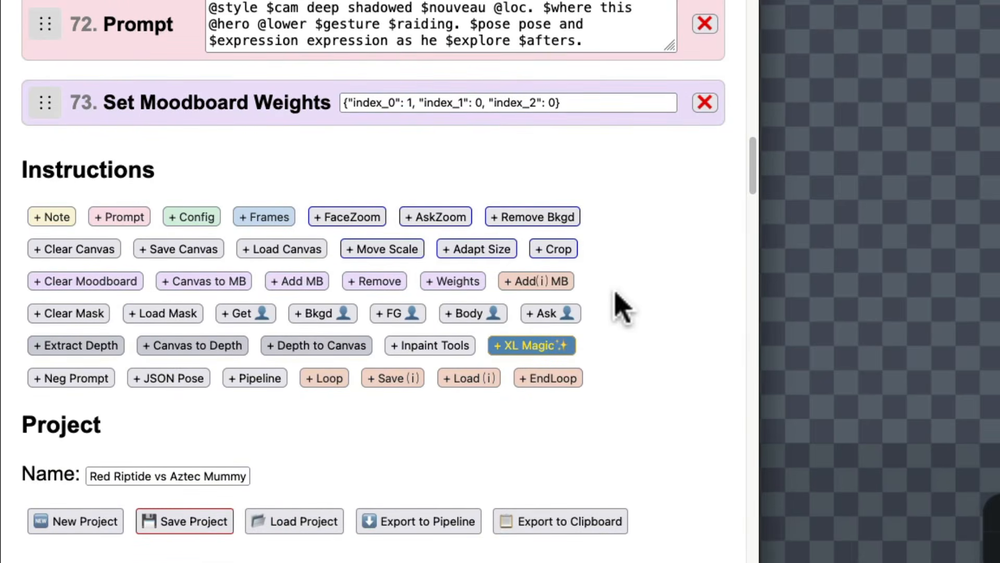
scroll(607, 303, down, 2)
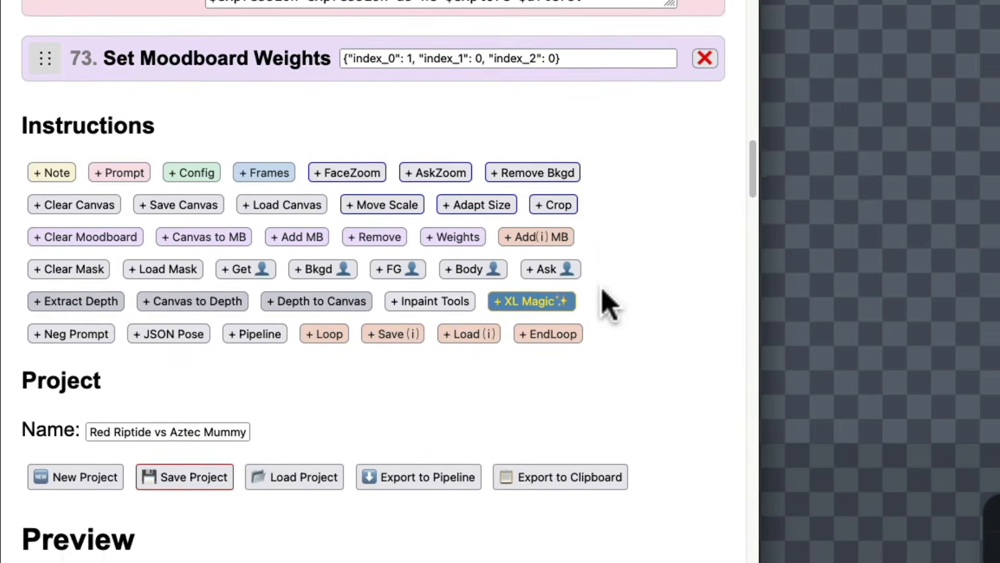
click(78, 261)
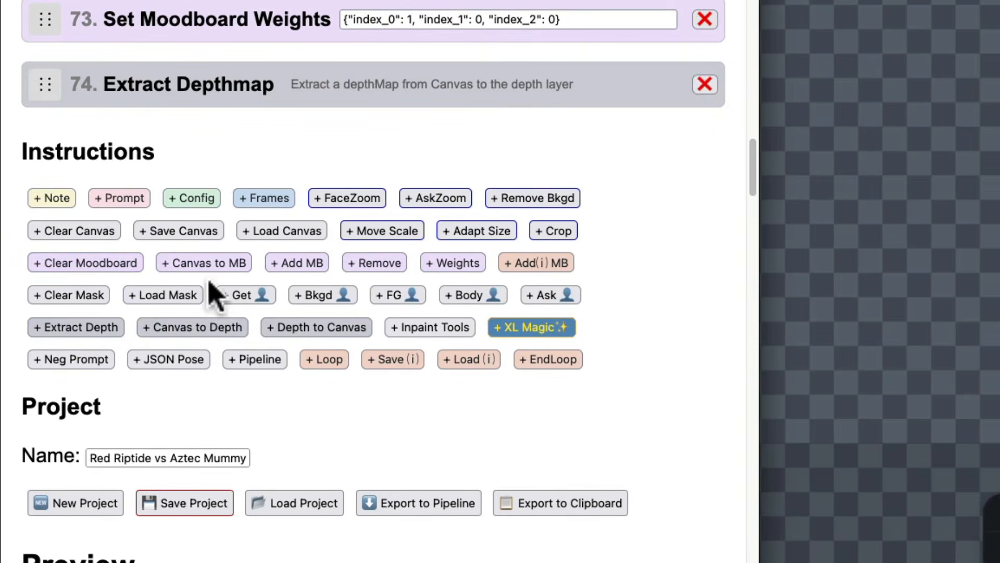
click(178, 330)
click(302, 394)
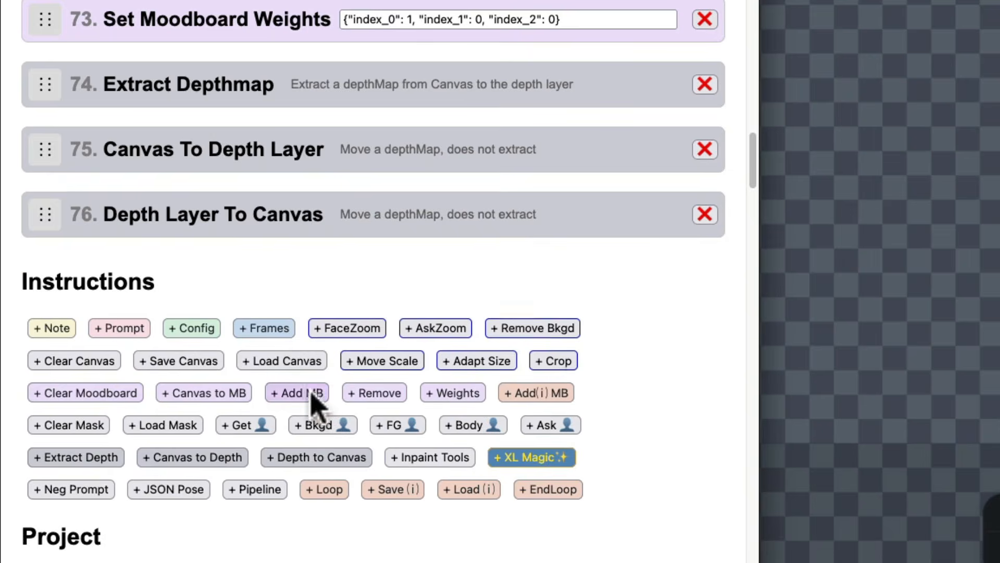
Step: Remove the Depth Layer To Canvas, Canvas To Depth Layer and Extract Depthmap instructions from the end of the list
scroll(629, 303, down, 1)
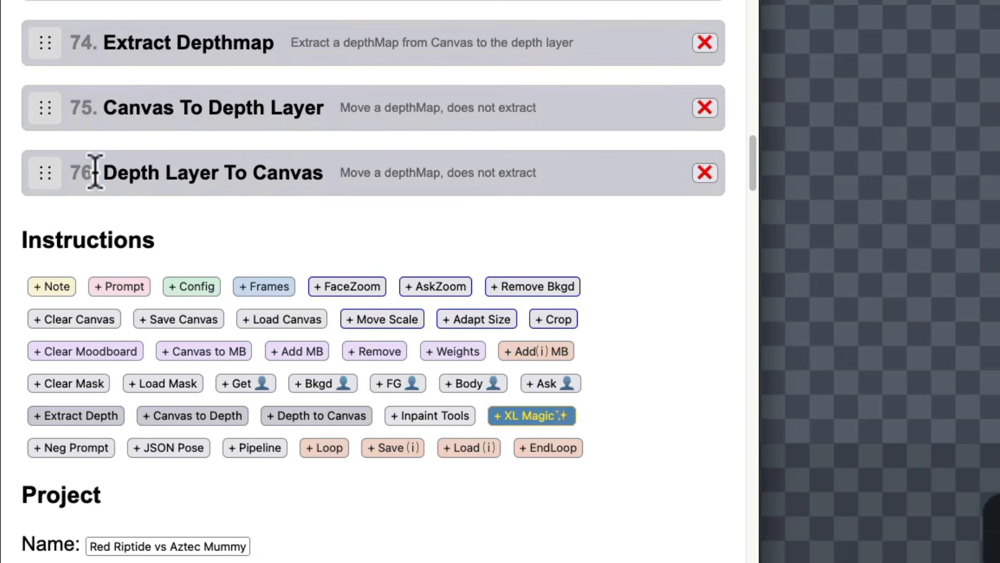
click(703, 174)
click(705, 108)
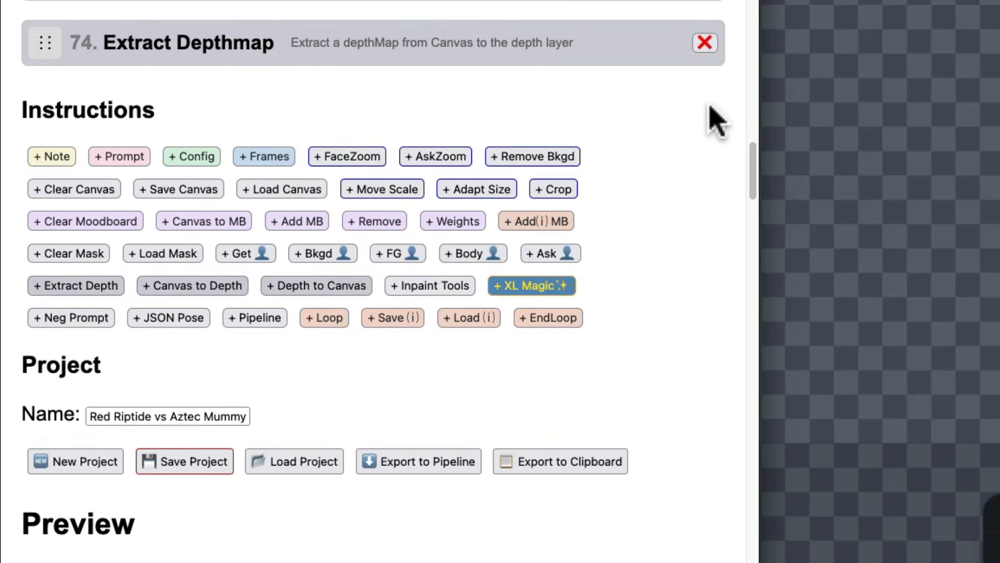
click(705, 43)
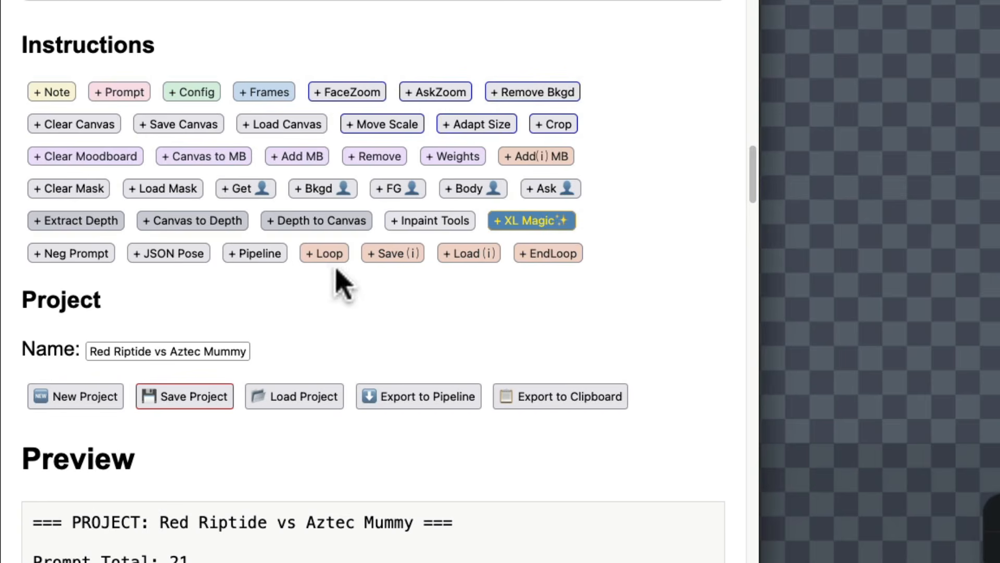
Step: Try out In-Paint Tools, and XL Magic set to original 7, target 7, negative 8, at the list's end, removing each one
click(418, 220)
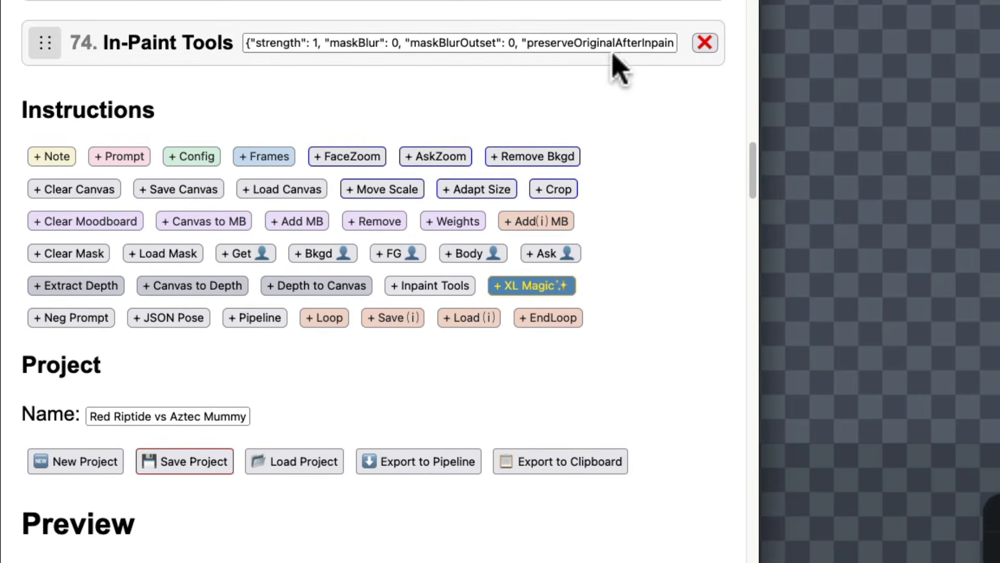
click(706, 44)
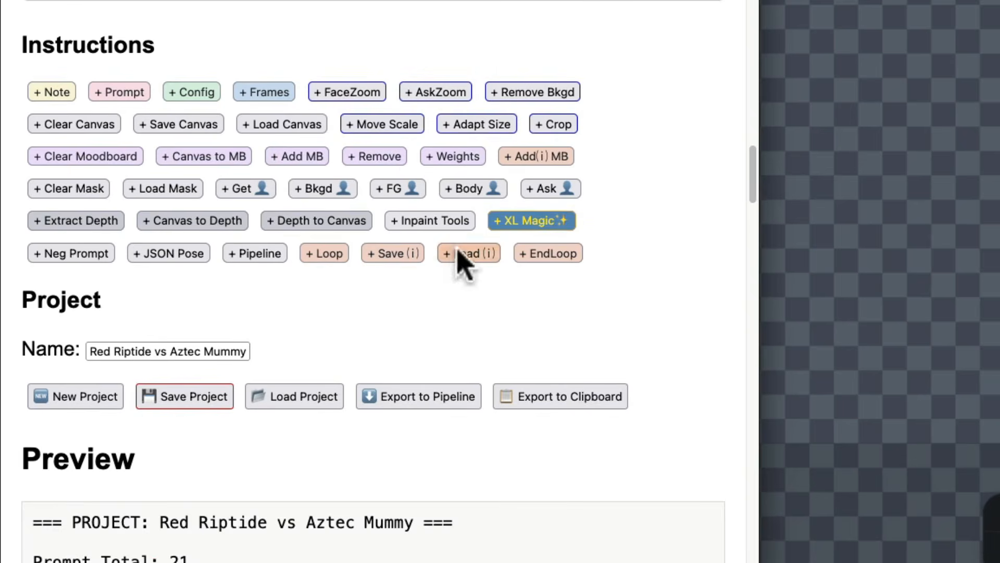
click(527, 223)
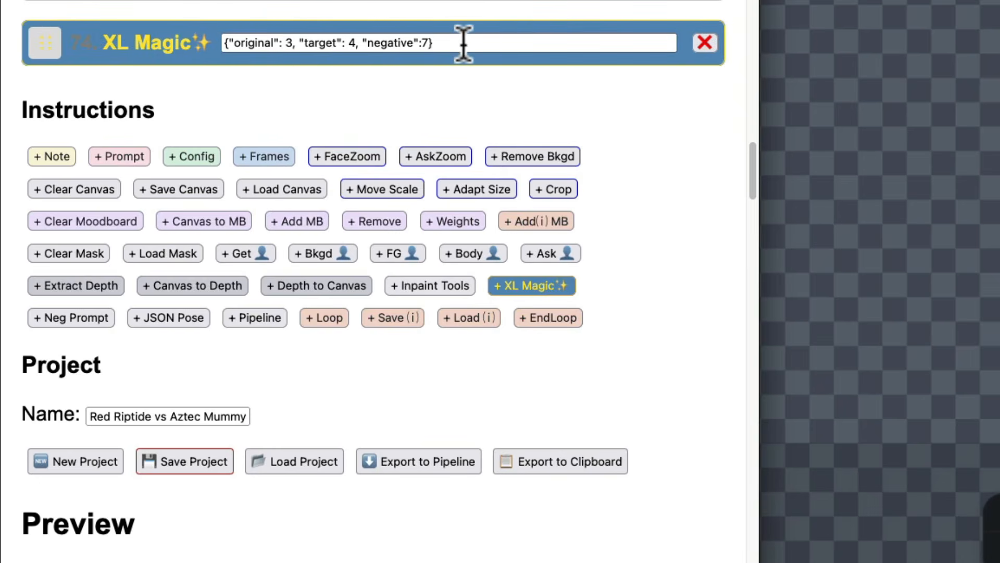
click(289, 43)
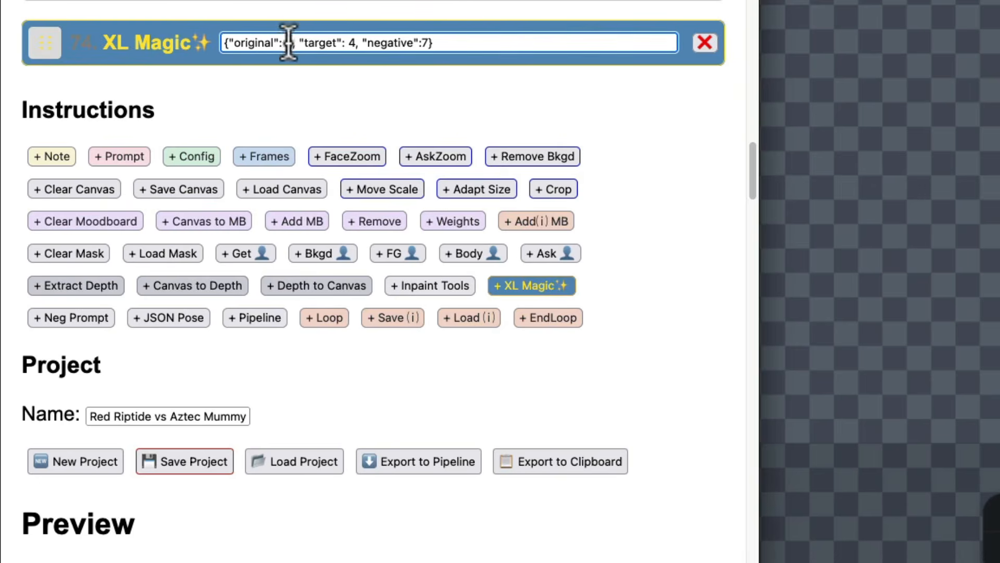
double_click(290, 43)
text(7)
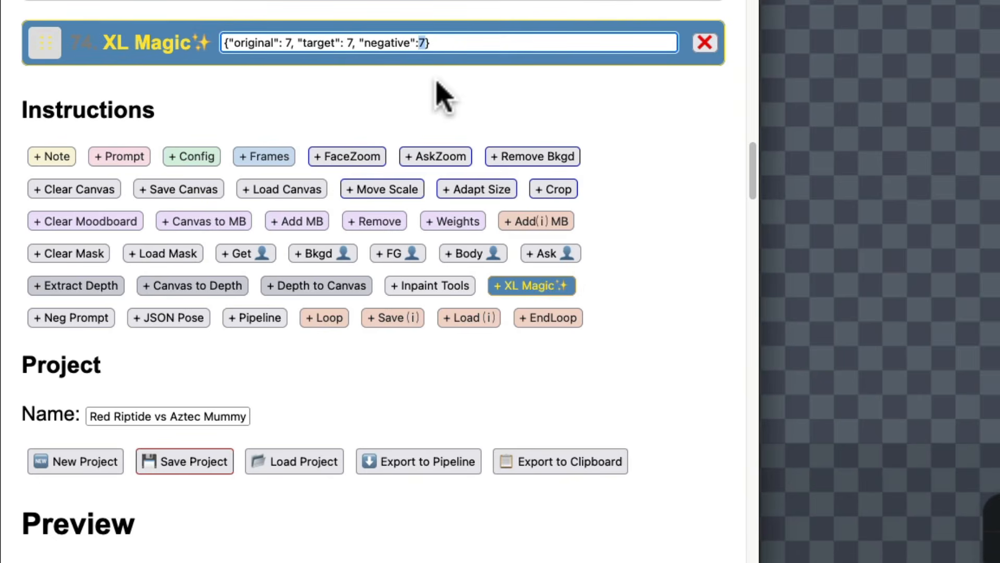
text(8)
scroll(536, 197, down, 1)
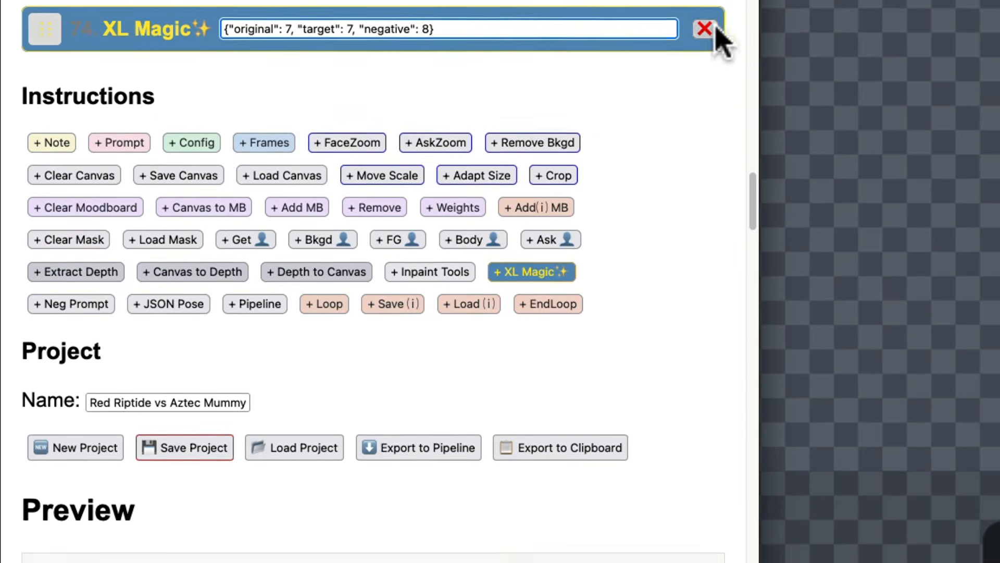
click(715, 29)
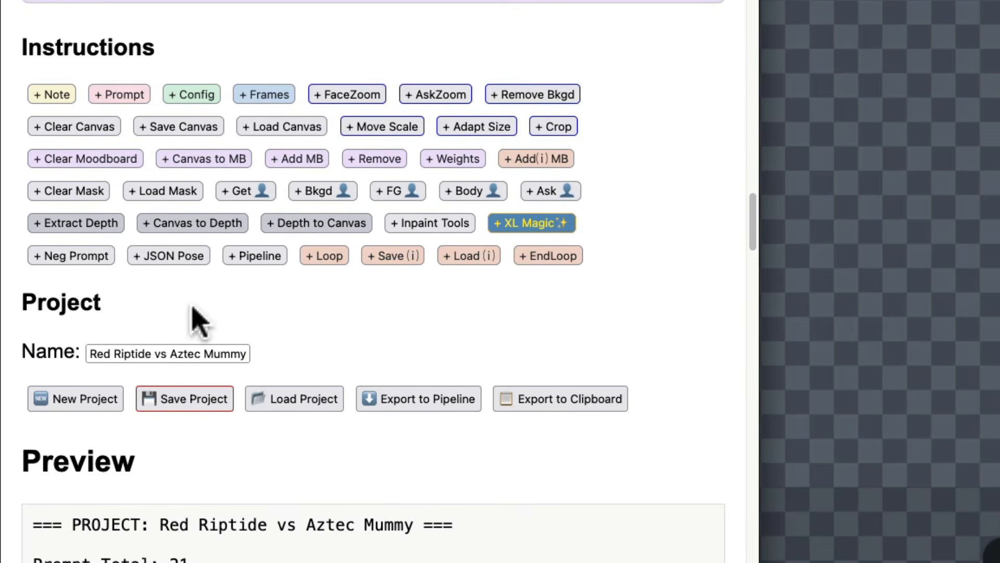
Step: Try out an empty Neg Prompt instruction after Set Moodboard Weights and remove it
click(61, 257)
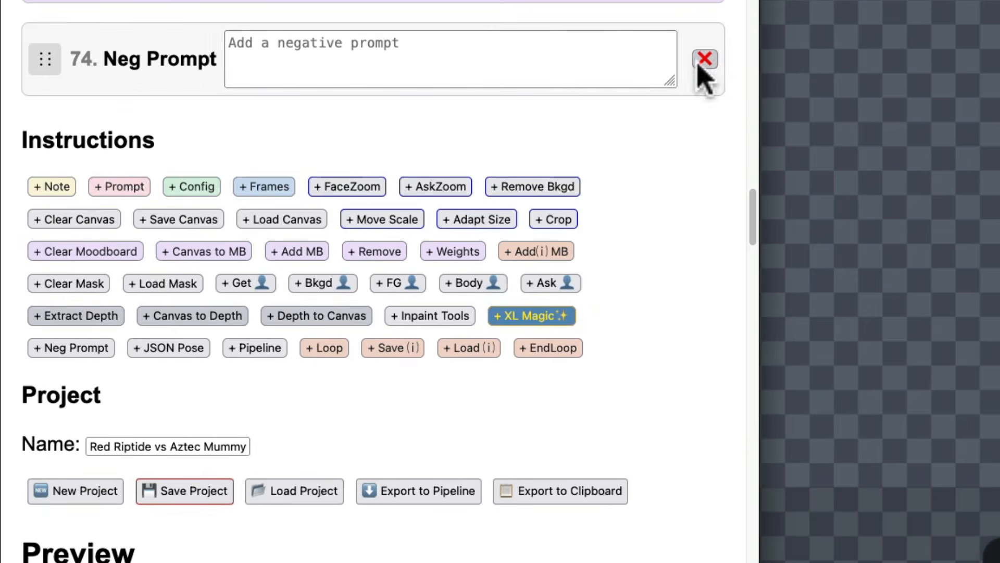
click(427, 49)
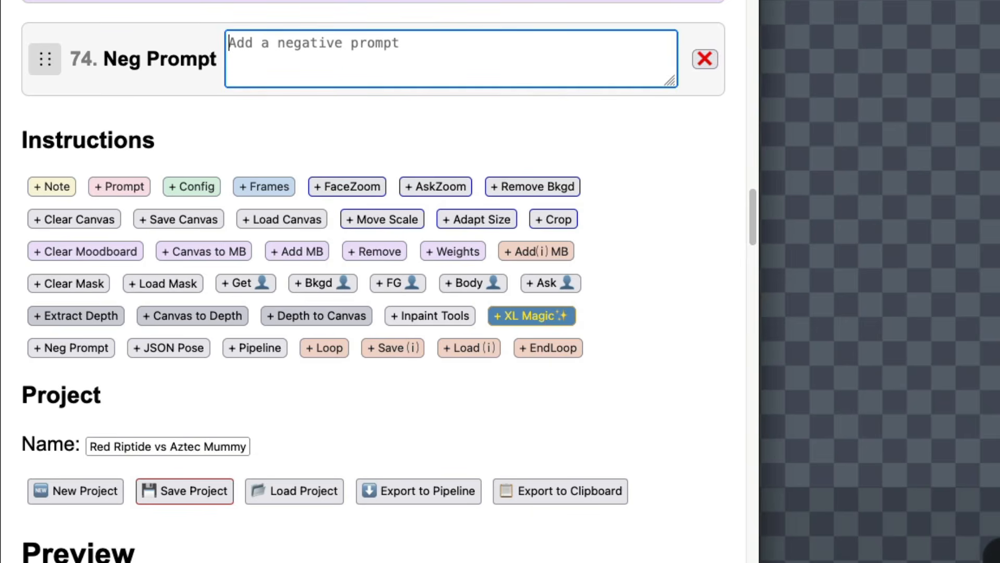
click(705, 59)
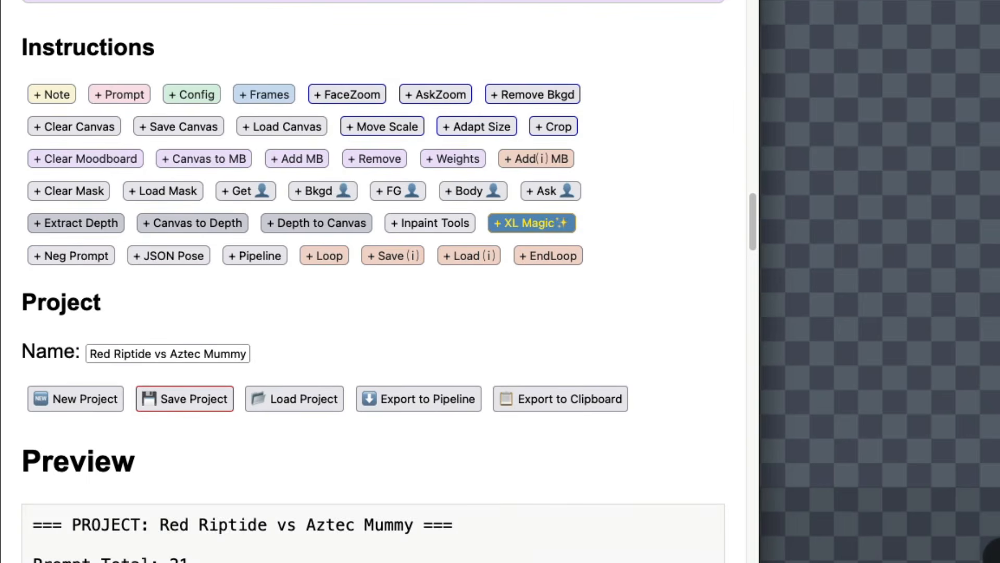
Step: Add a JSON Pose instruction at the end of the list and create a blank pose shortcut under JSON Poses
click(172, 258)
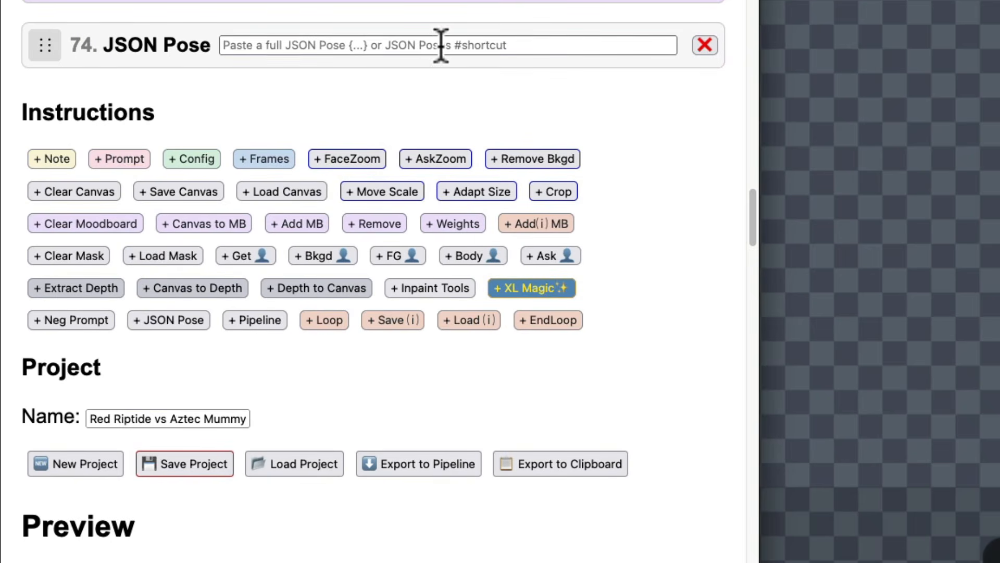
scroll(440, 45, up, 20)
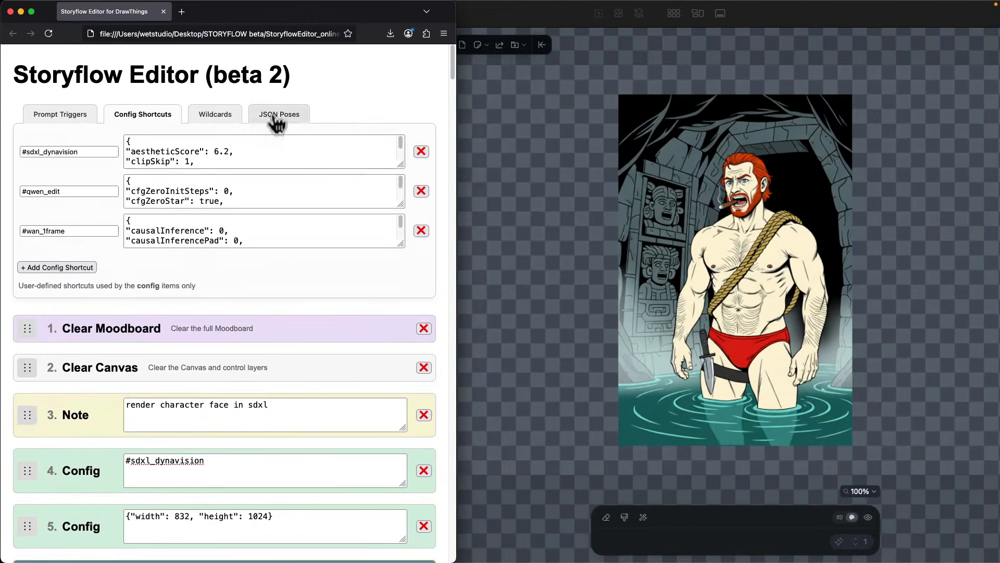
click(276, 115)
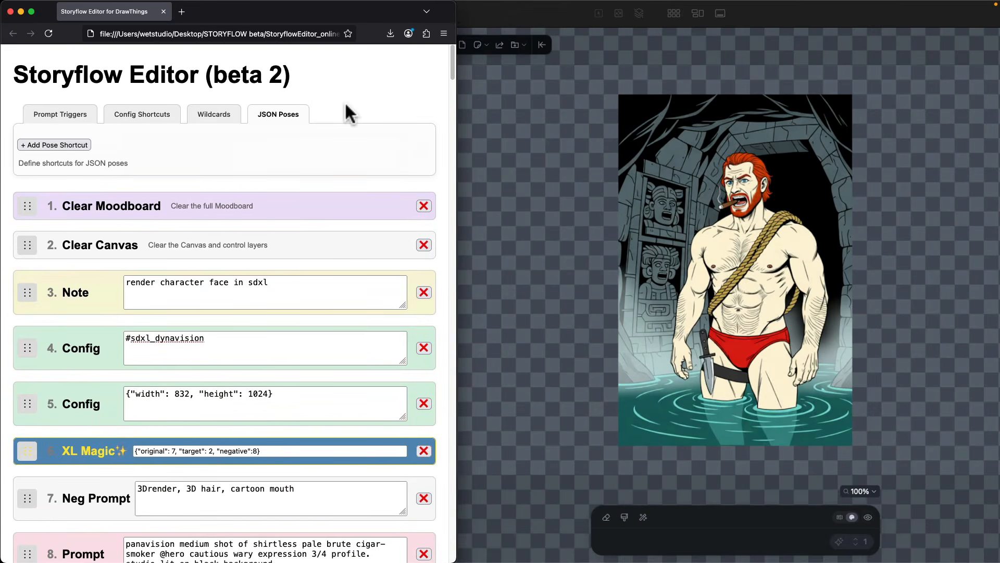
click(44, 148)
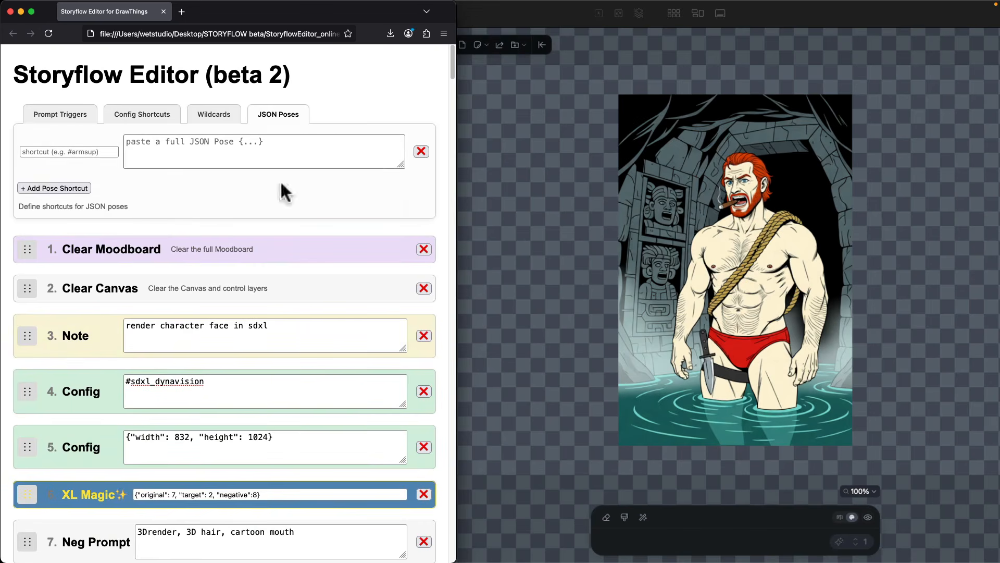
Step: Switch to Draw Things, show the Pose control input over the canvas, and copy the pose data
click(538, 225)
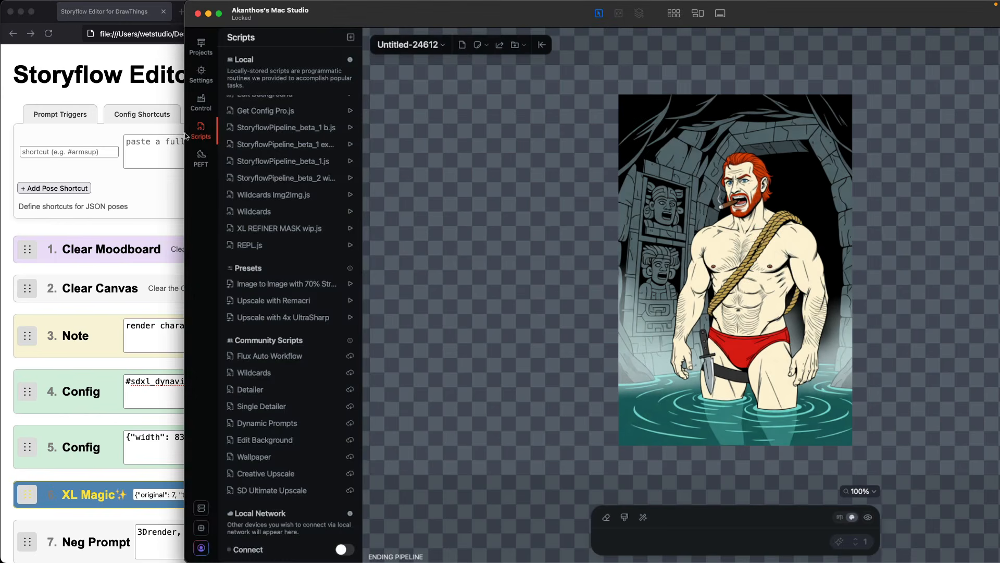
click(207, 110)
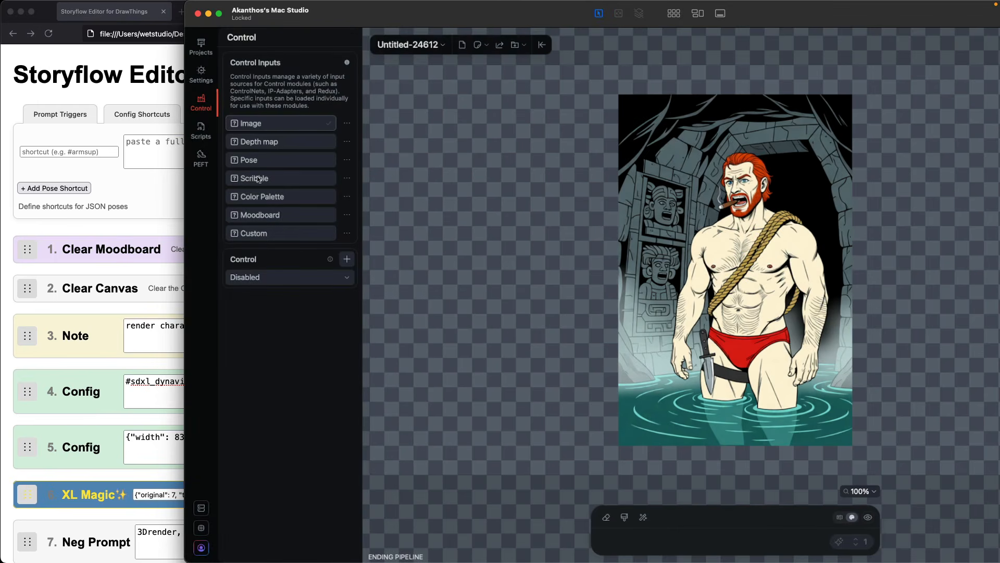
click(268, 161)
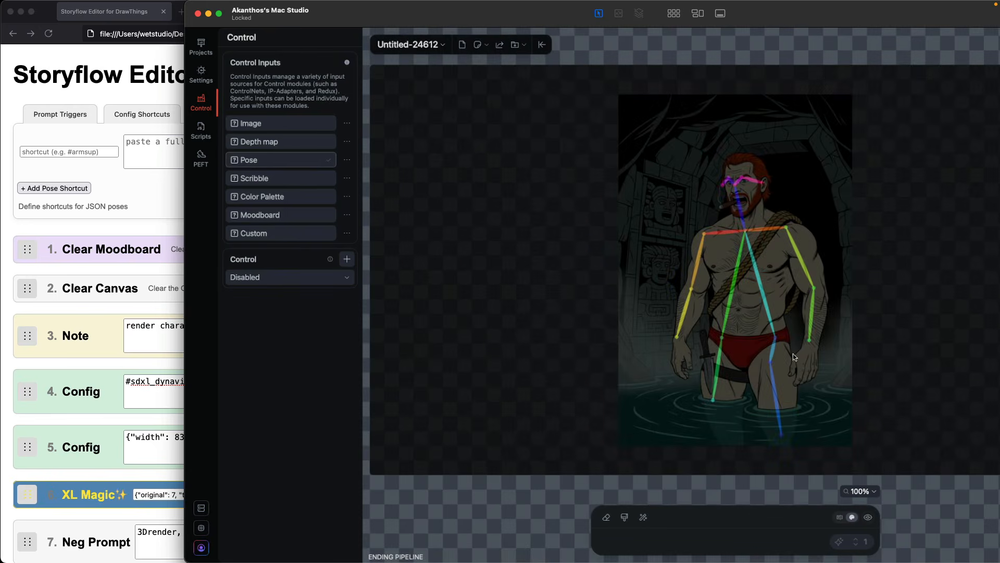
click(346, 162)
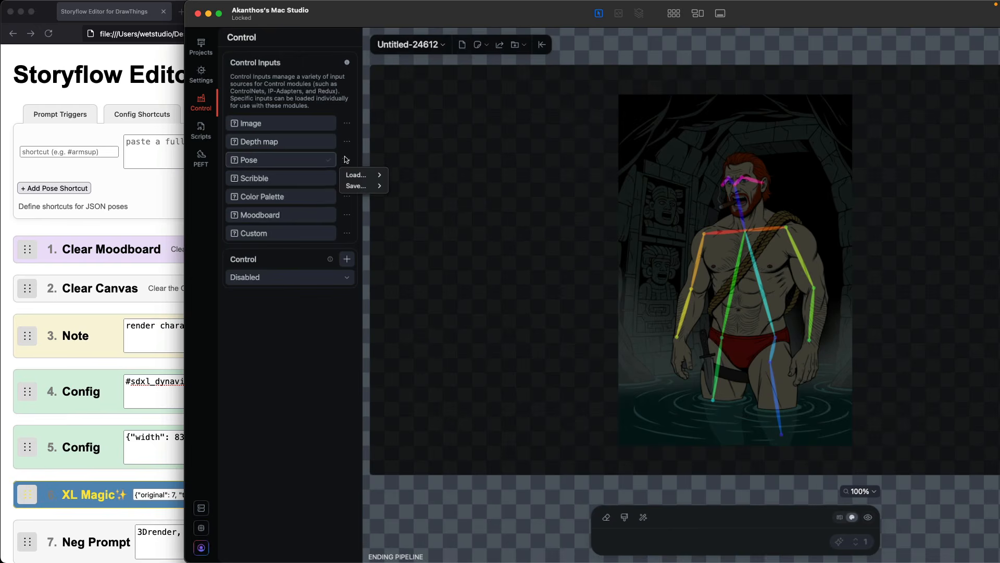
mouse_move(359, 191)
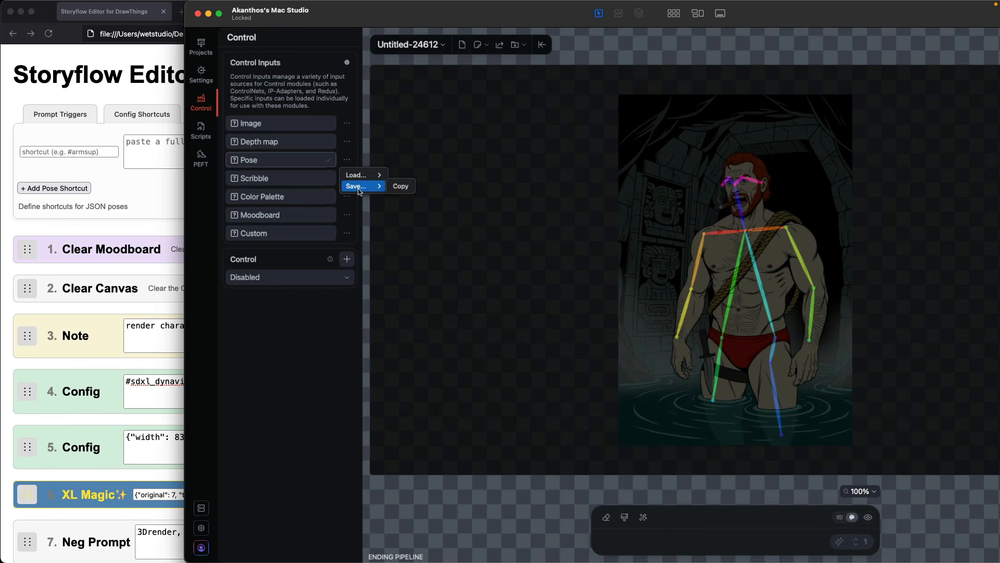
click(401, 187)
Step: Return to Storyflow Editor, paste the copied pose JSON into the blank shortcut and enlarge its text box
click(156, 198)
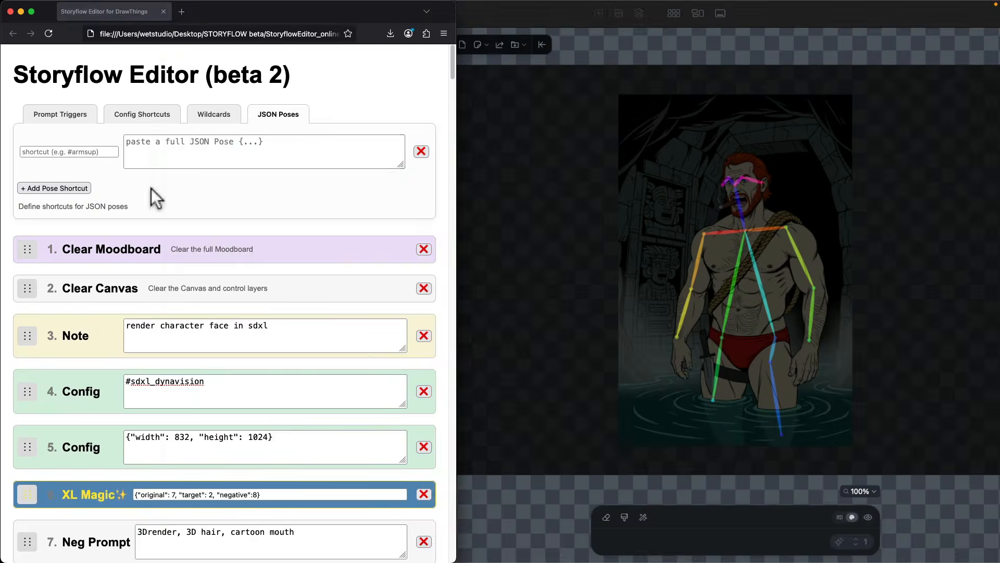
click(186, 145)
right_click(187, 146)
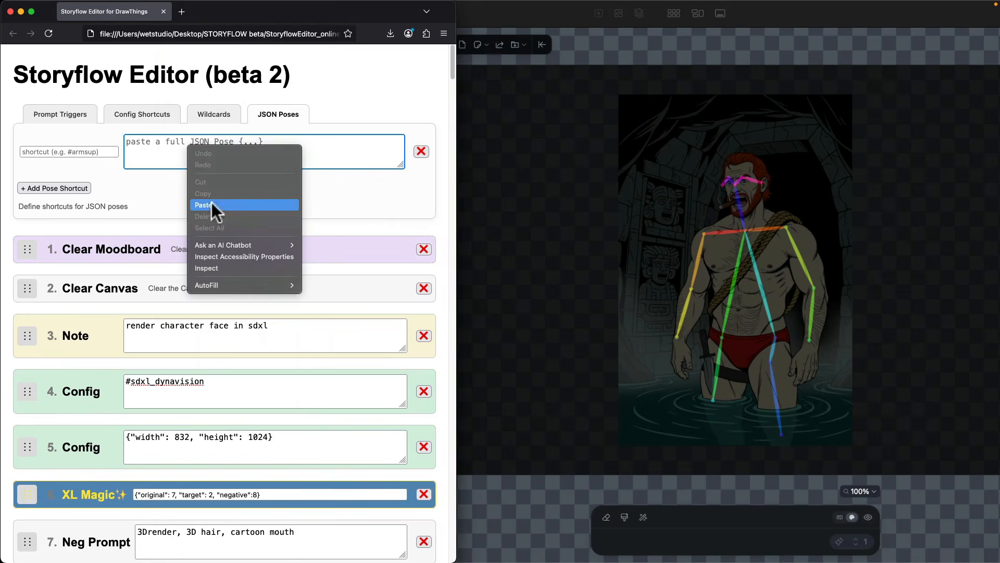
click(212, 205)
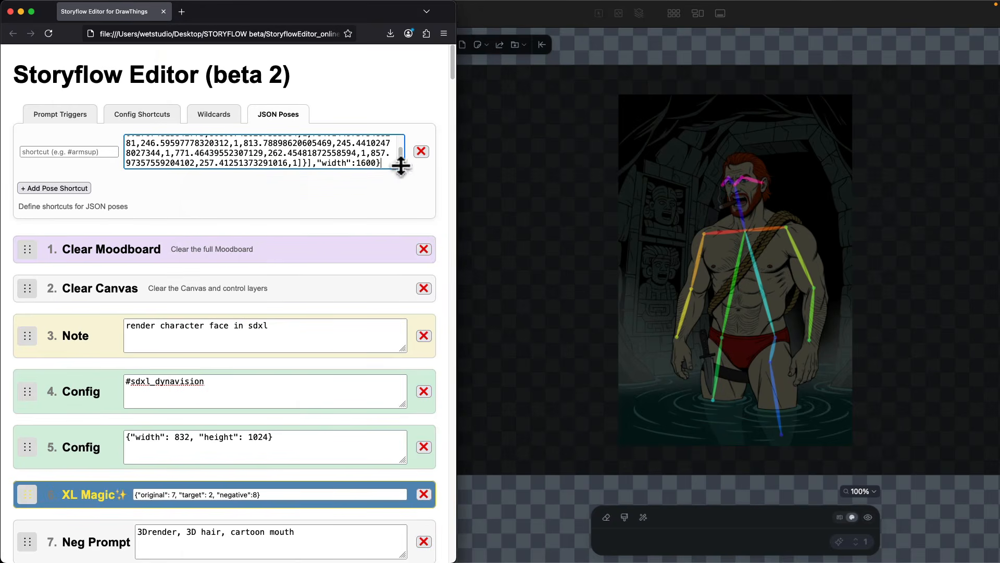
drag(401, 166, 409, 286)
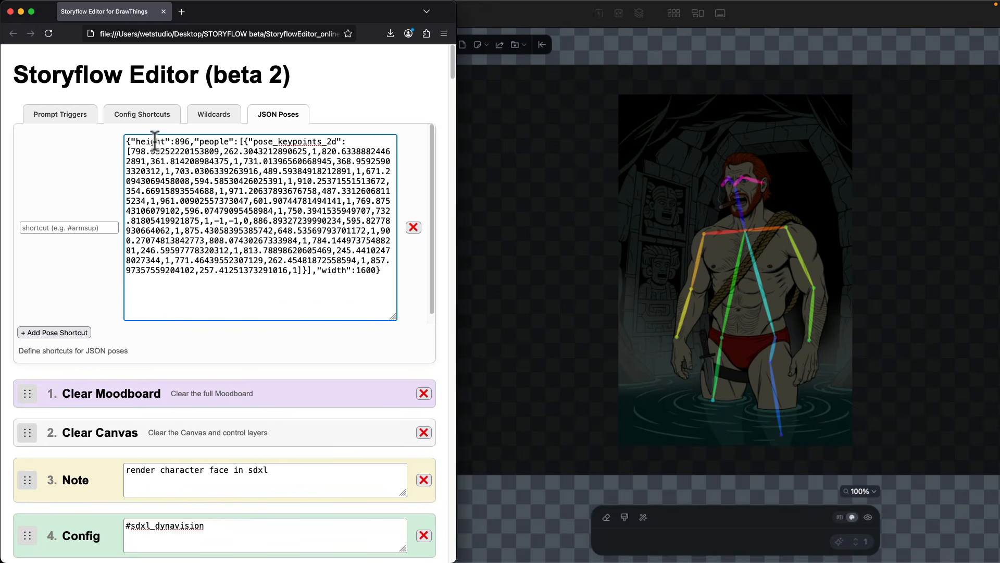
Step: Compare the height and width entries in the pose JSON with the dimensions in the fifth instruction's Config
double_click(187, 141)
drag(318, 270, 377, 270)
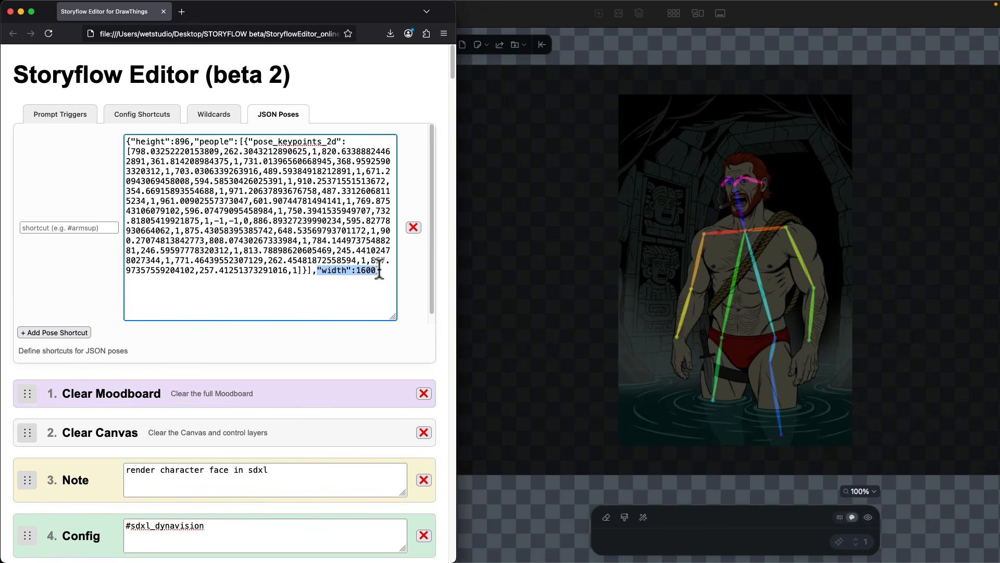
scroll(281, 396, down, 4)
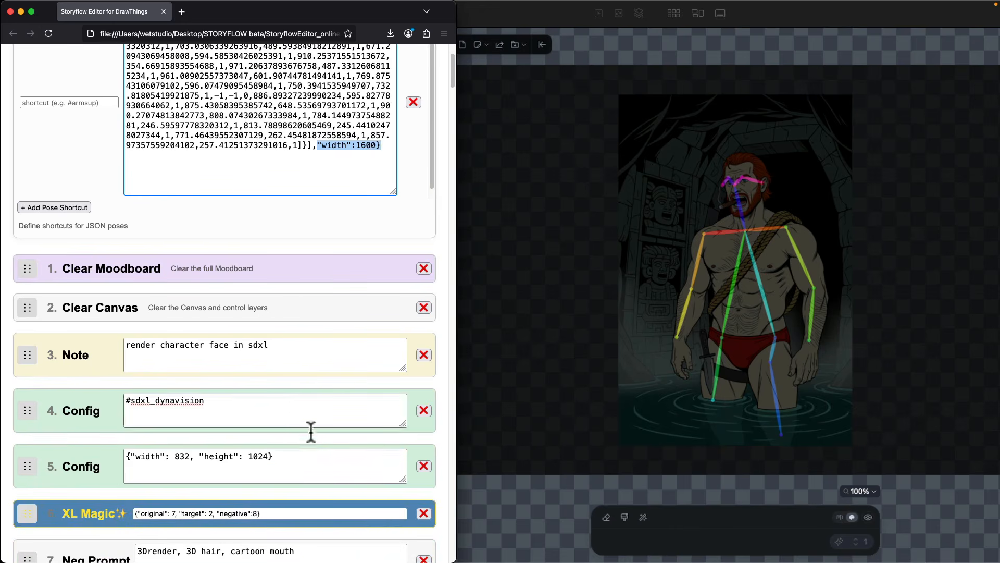
drag(297, 458, 286, 440)
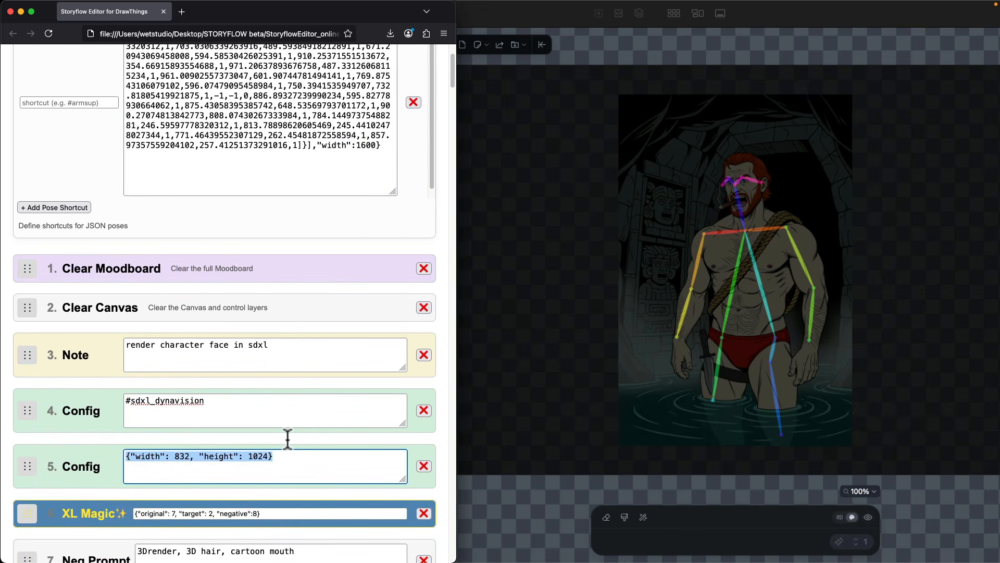
scroll(349, 334, up, 4)
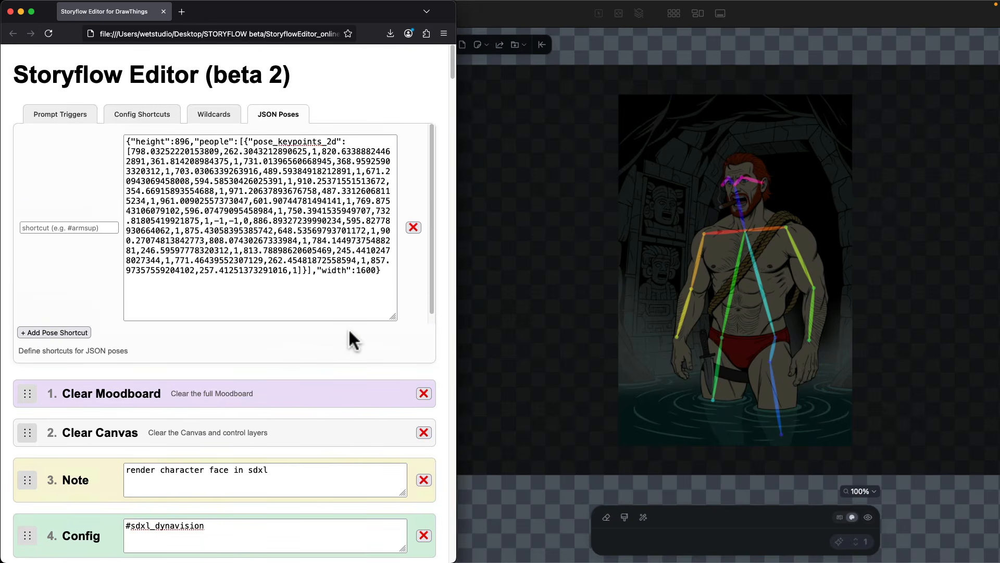
Step: Name the pose shortcut "#stadingmid"
click(41, 228)
text(#stading)
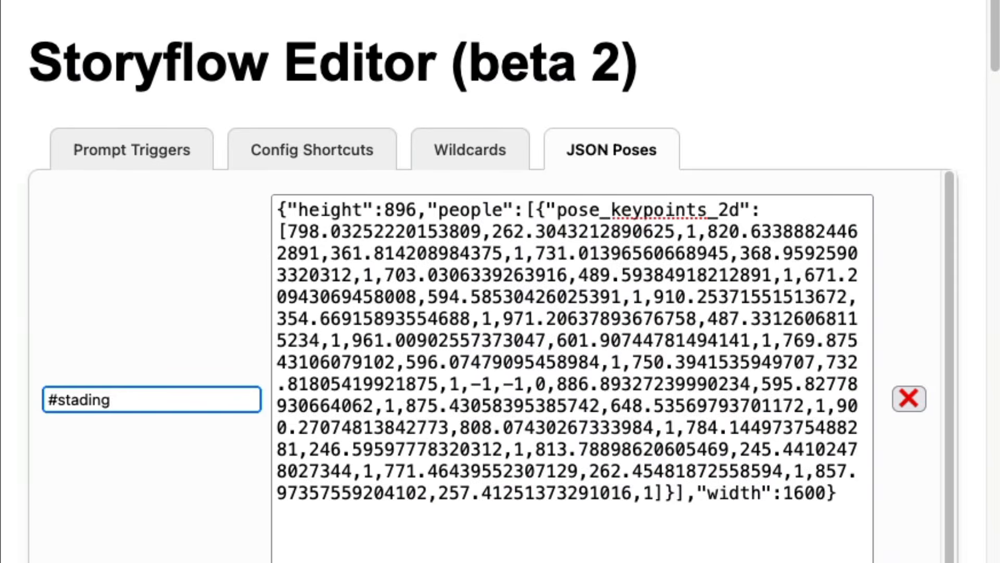
text(mid)
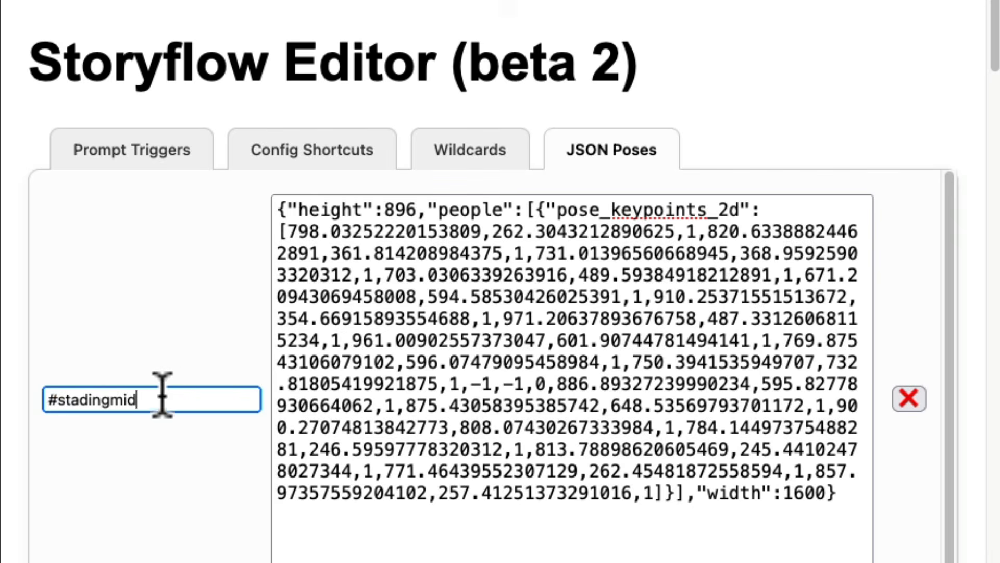
drag(152, 394, 153, 341)
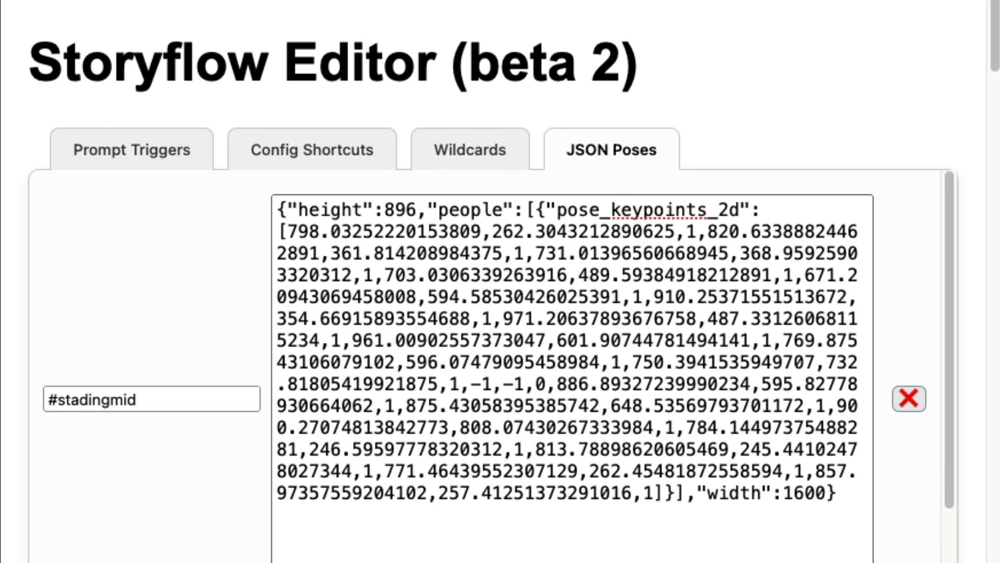
Step: Shrink the #stadingmid pose's text box, add a second pose shortcut named "#standinglow" and delete that second shortcut
drag(867, 562, 835, 245)
click(112, 315)
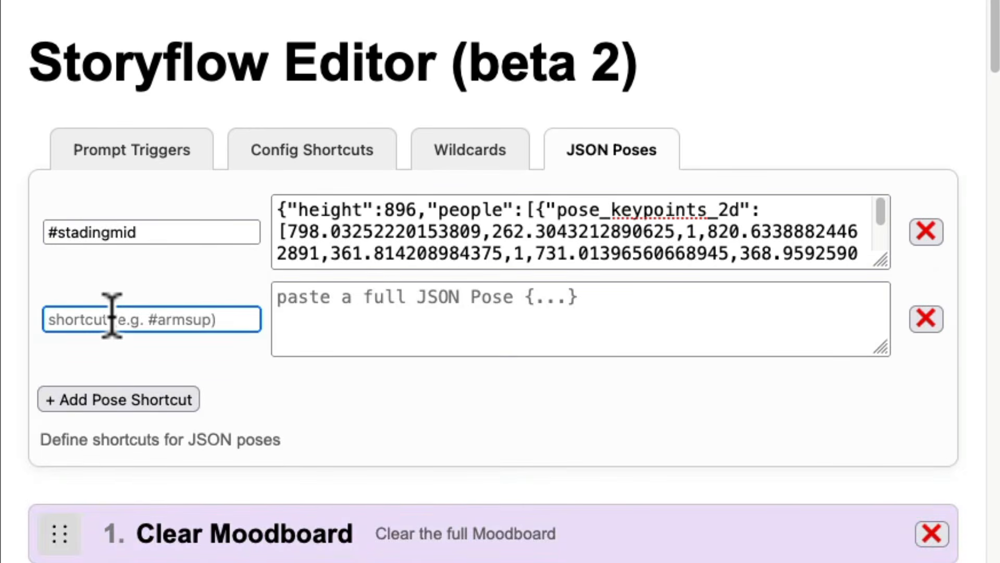
text(#stan)
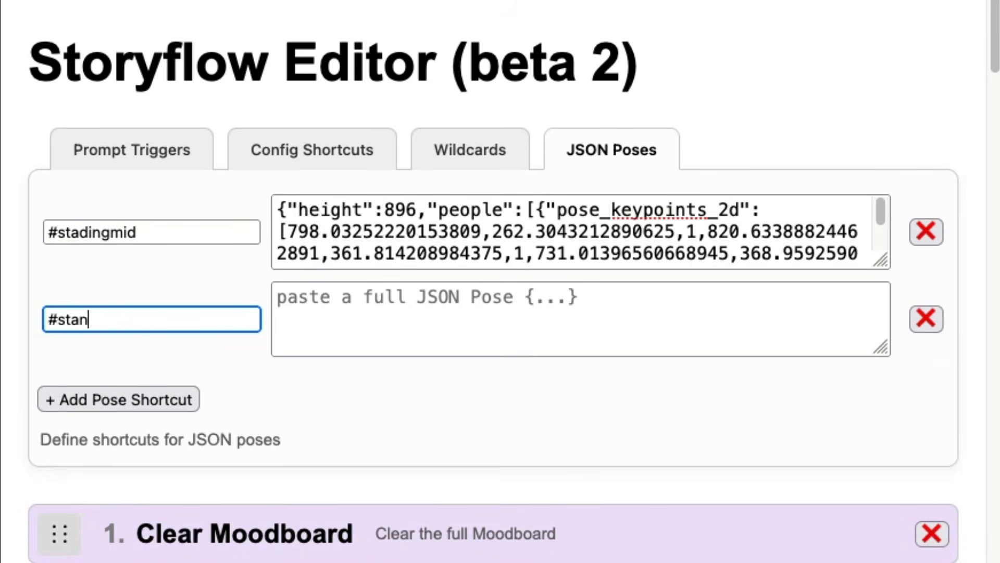
text(ding)
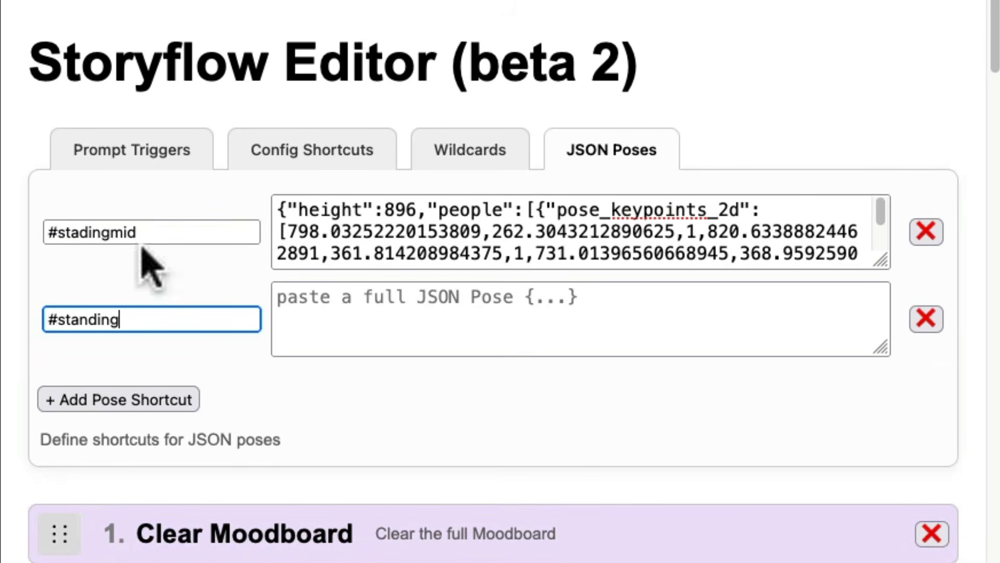
click(111, 232)
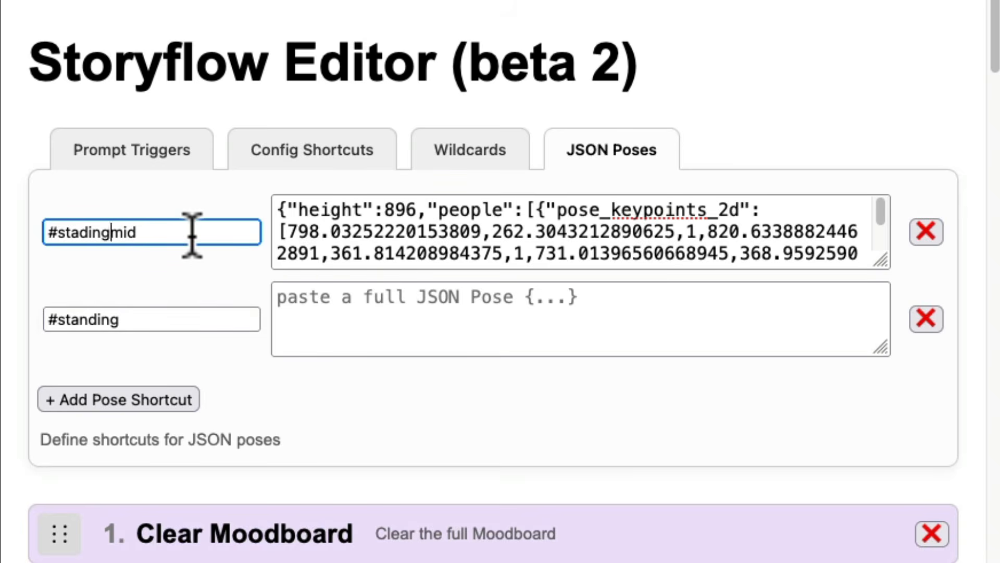
click(125, 315)
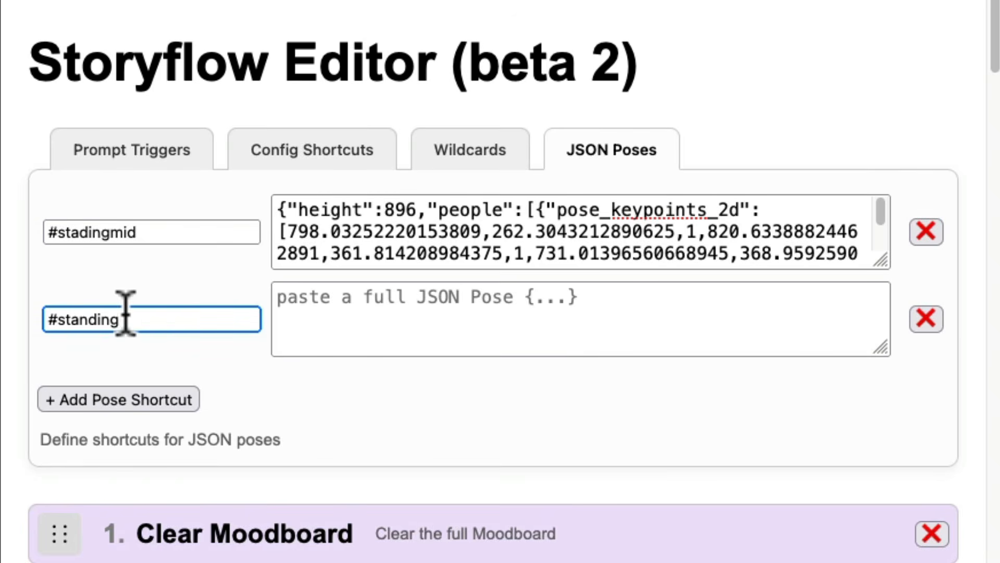
text(low)
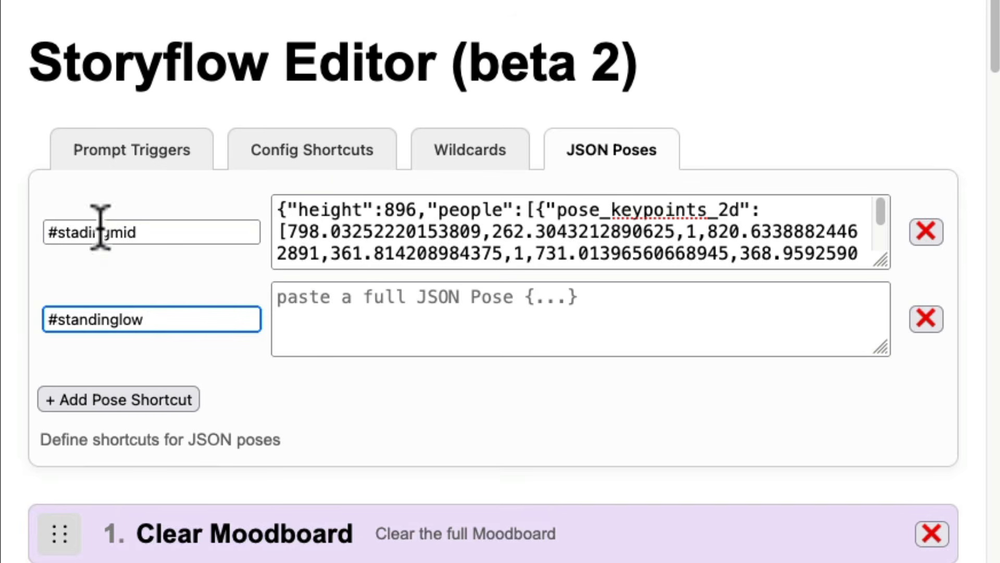
click(926, 319)
Step: Copy the shortcut name "#stadingmid" and paste it into the JSON Pose instruction at the end of the workflow
triple_click(172, 229)
key(super+c)
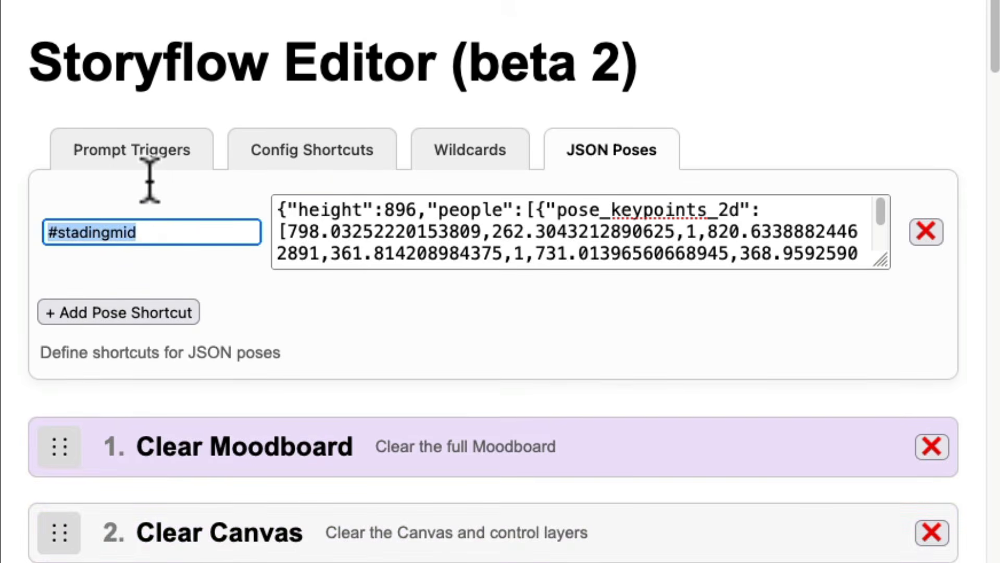
scroll(333, 299, down, 20)
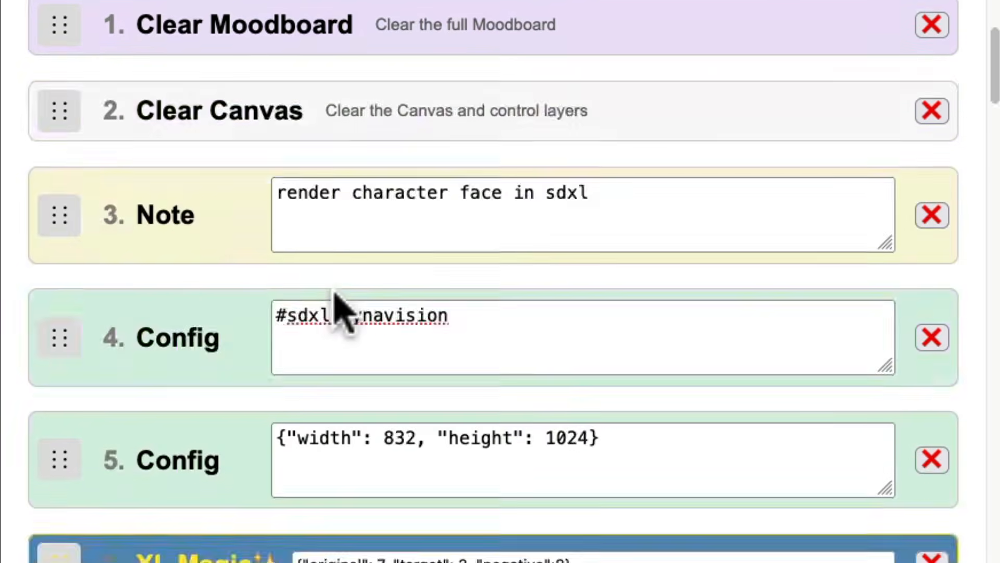
scroll(341, 309, down, 20)
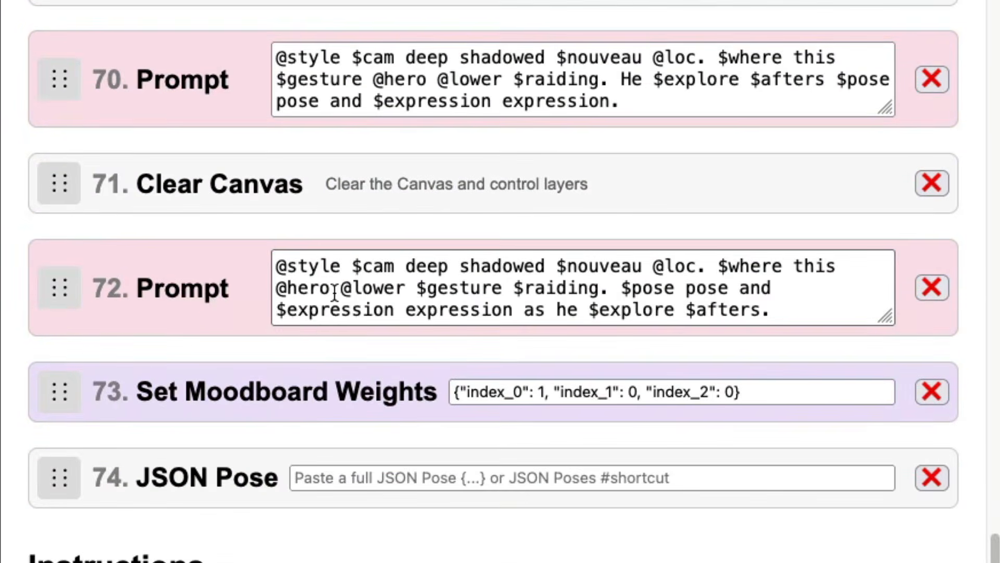
click(320, 477)
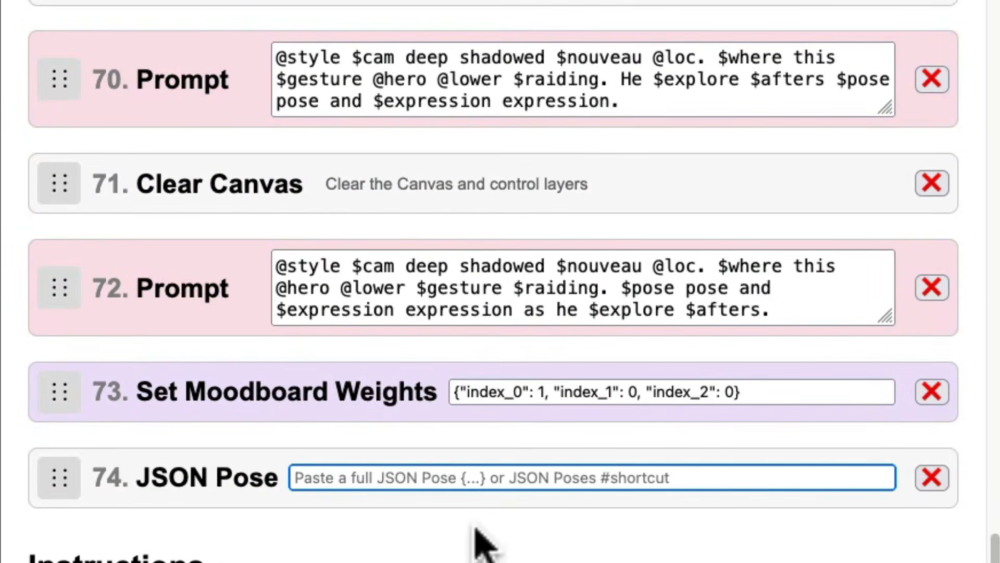
key(super+v)
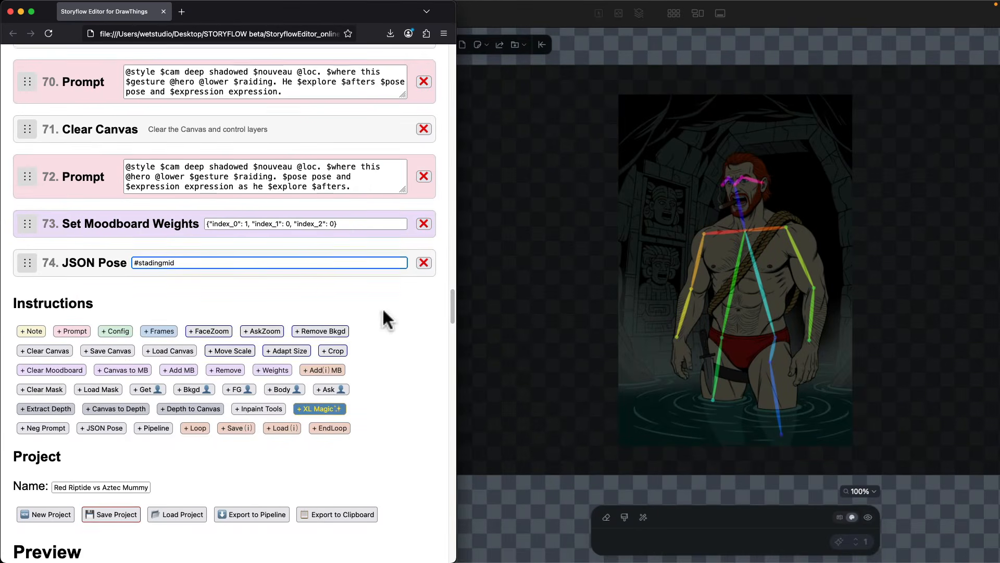
Step: Review where the pose shortcut is defined and used, switch to Draw Things and display the Image control input on the canvas
scroll(384, 317, up, 20)
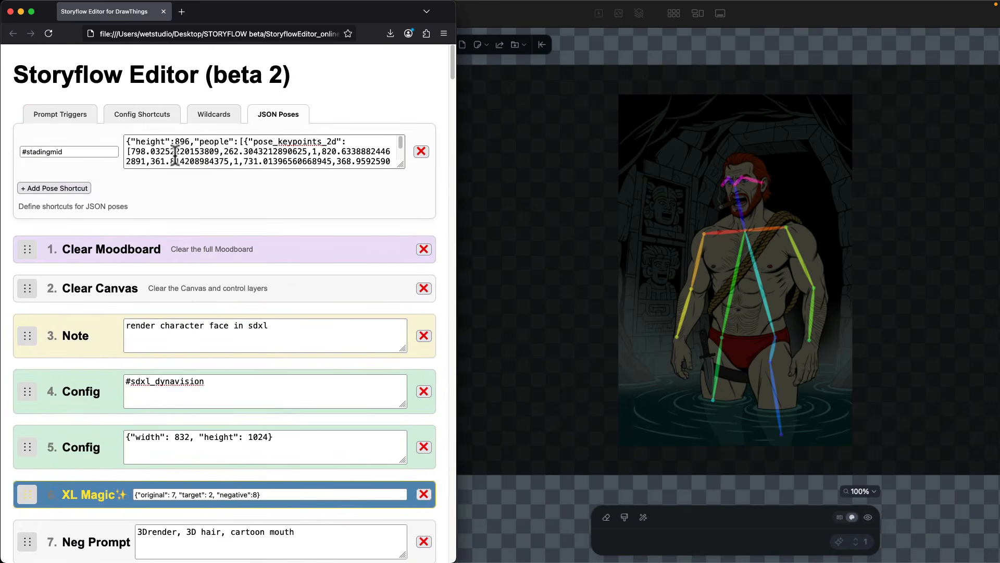
scroll(439, 214, down, 15)
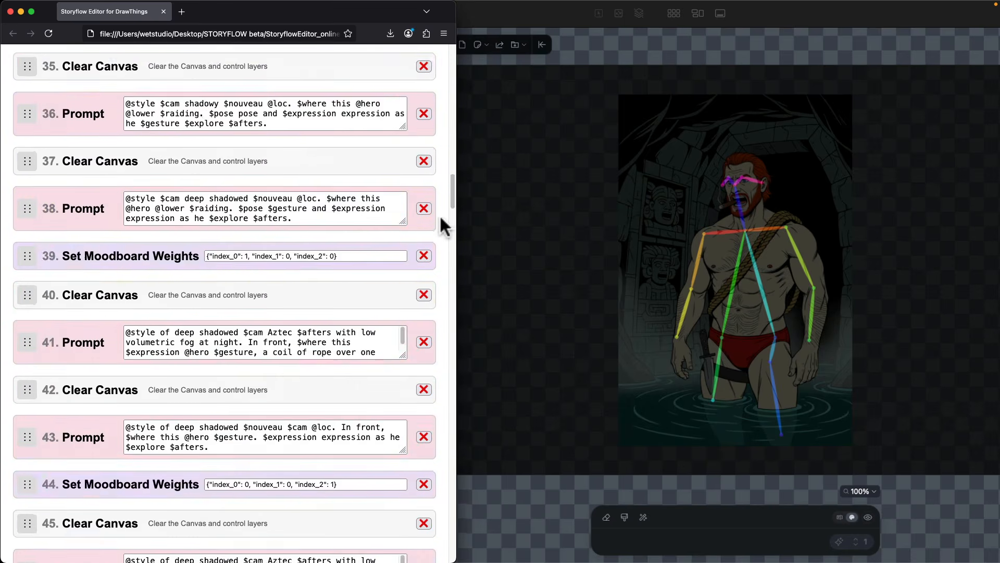
scroll(441, 219, down, 15)
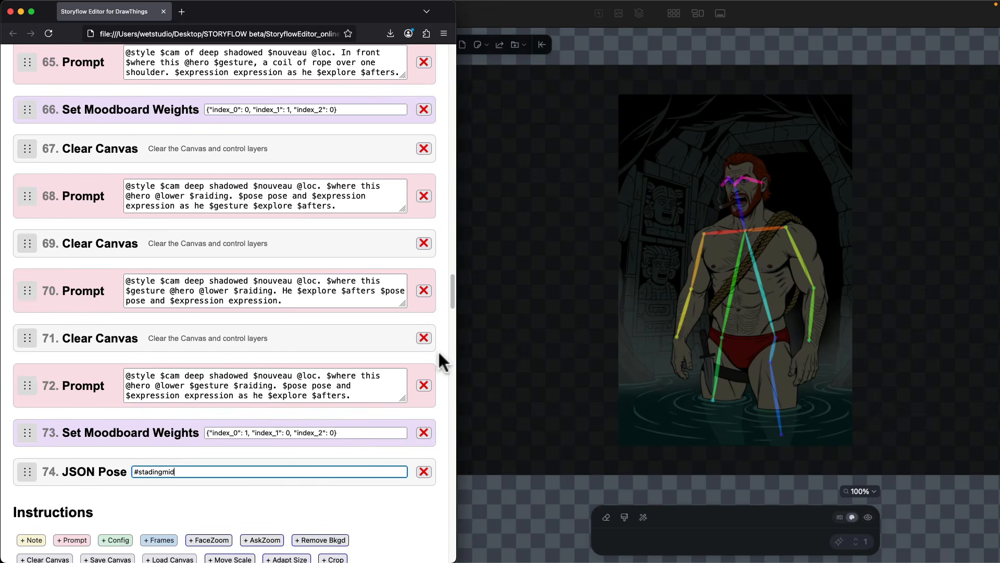
scroll(440, 359, down, 3)
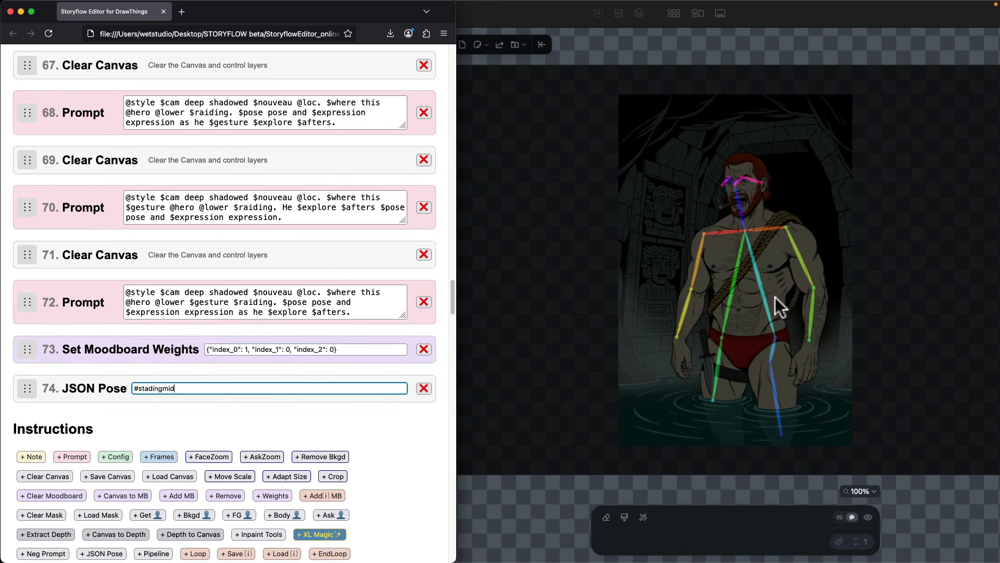
click(696, 268)
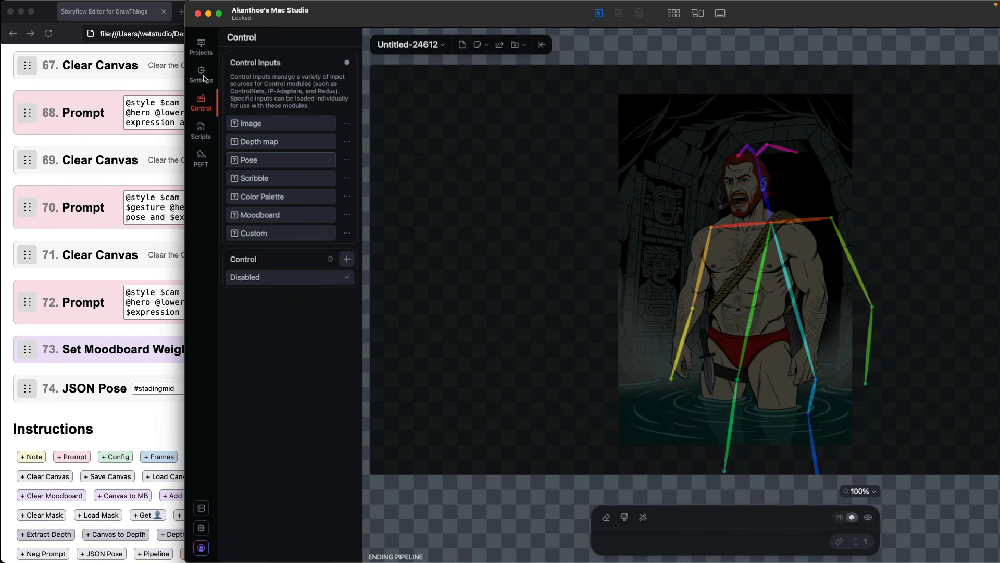
click(277, 121)
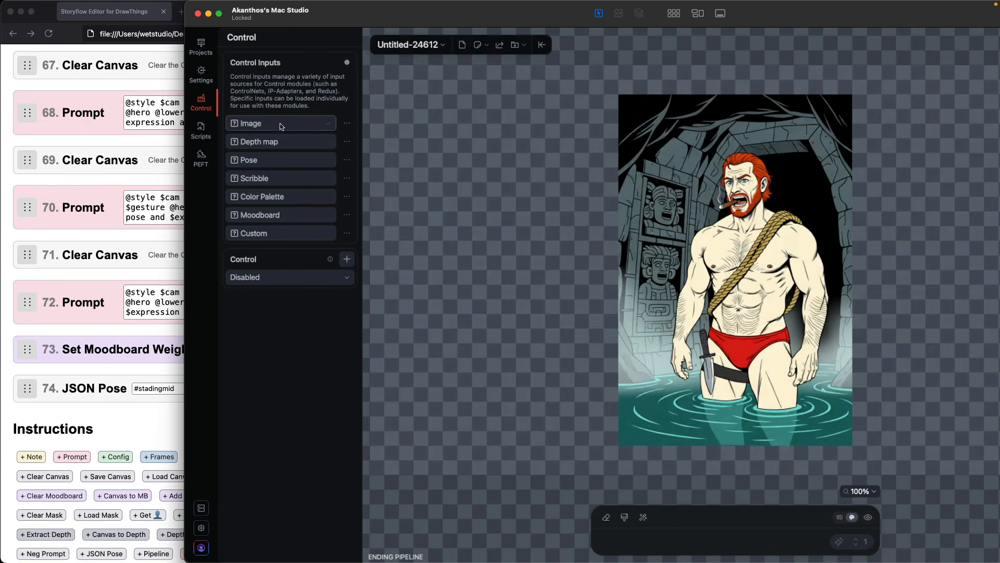
Step: Return to Storyflow Editor, delete the JSON Pose instruction and add a Pipeline instruction at the end of the workflow
click(148, 427)
click(423, 388)
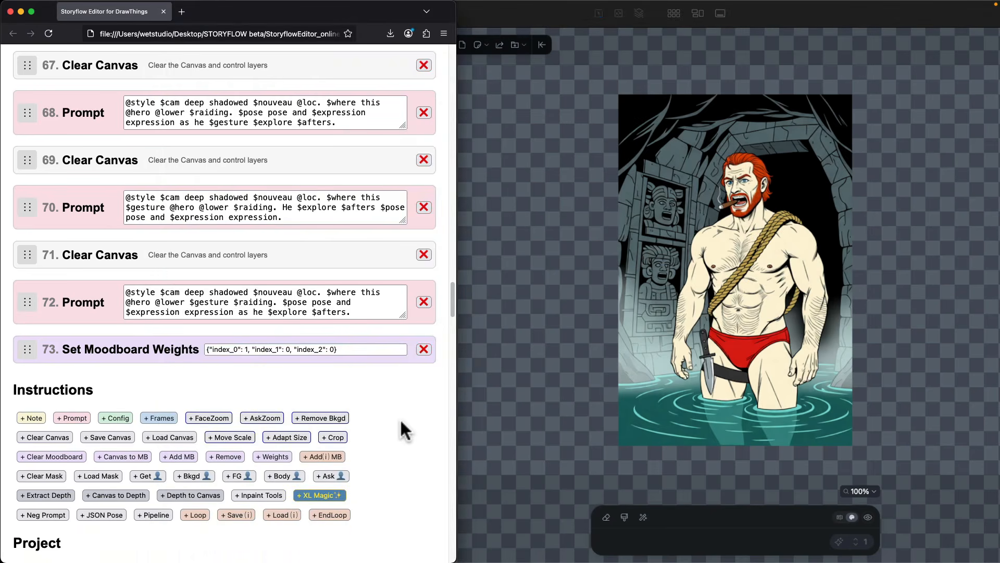
scroll(399, 418, down, 5)
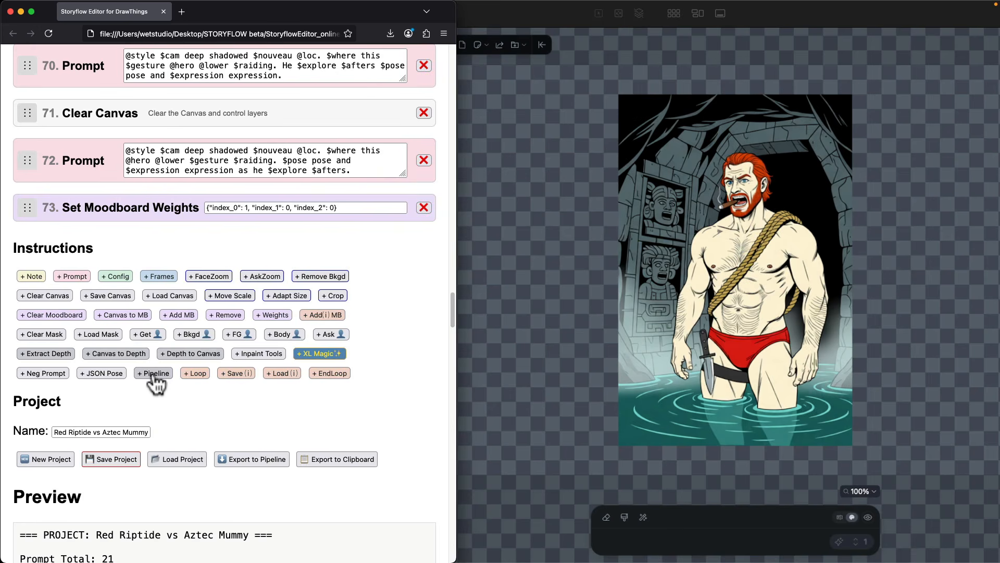
click(155, 373)
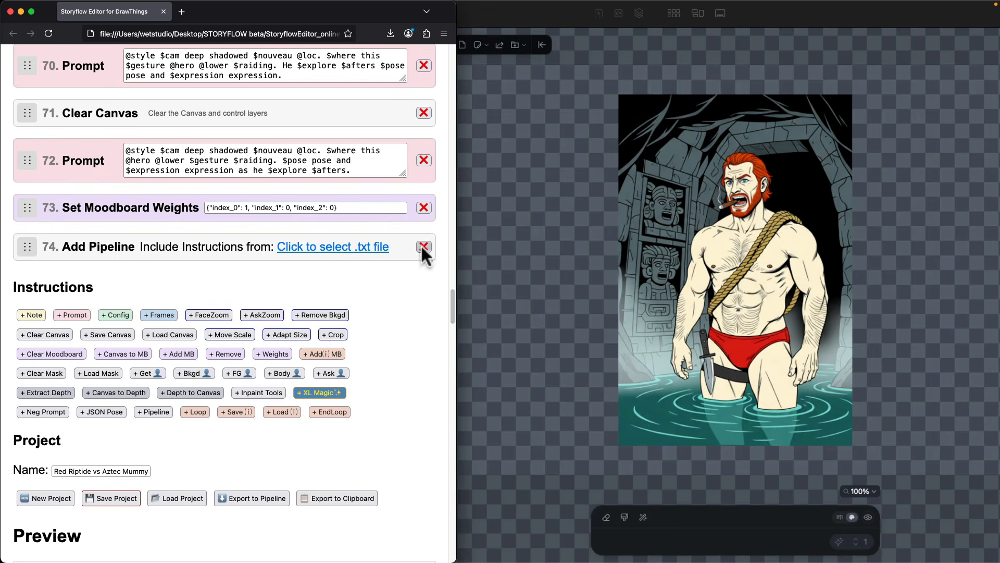
Step: Read through the workflow from the character face render and moodboard preparation to the prompts following the "begin the flow" note
scroll(390, 296, up, 20)
scroll(392, 295, up, 3)
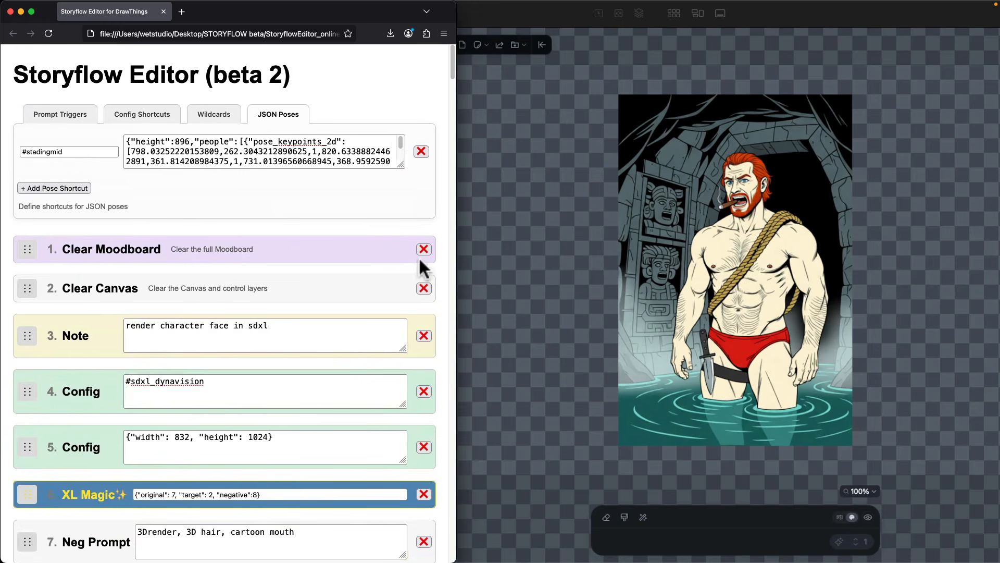
scroll(444, 237, down, 14)
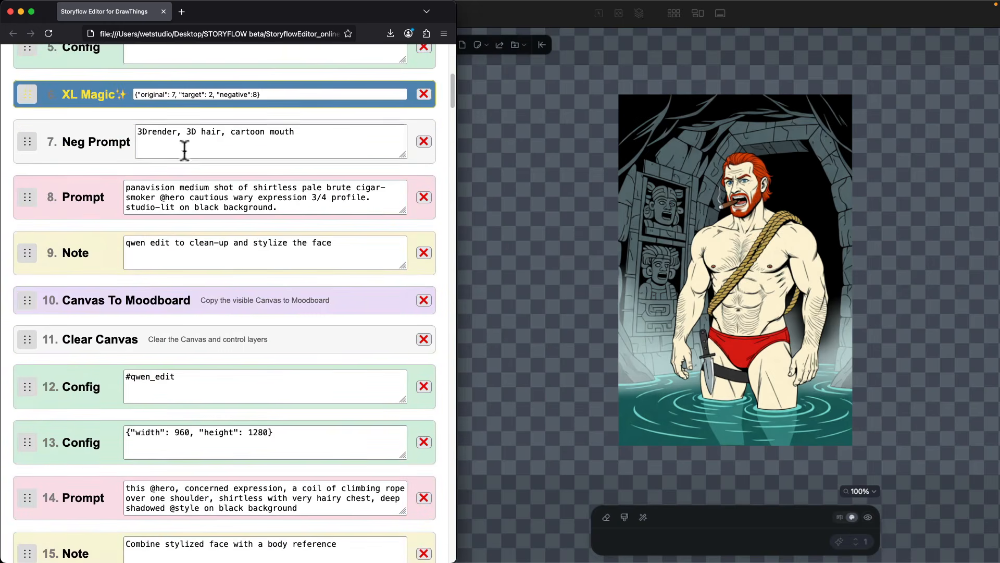
scroll(293, 261, down, 16)
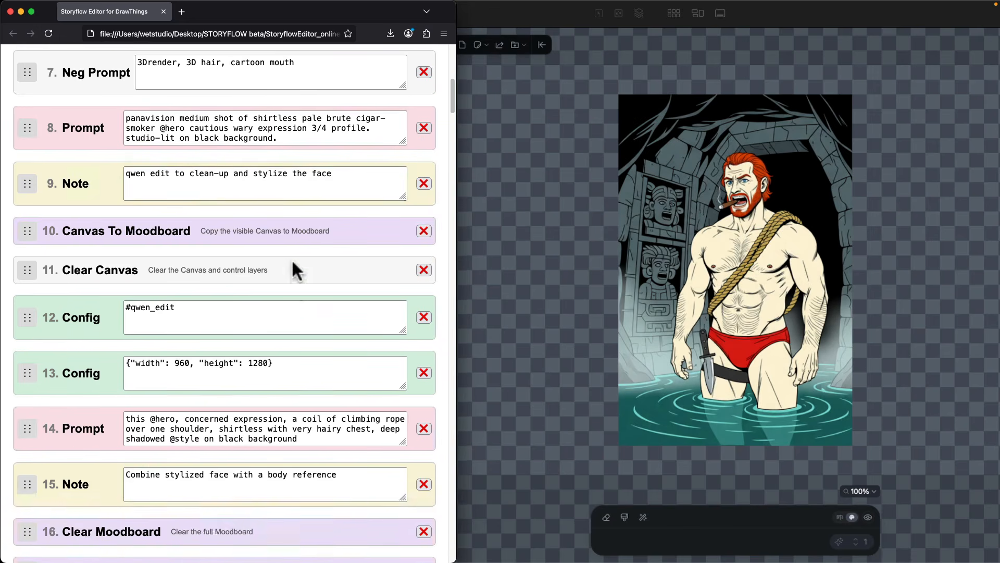
scroll(294, 261, down, 13)
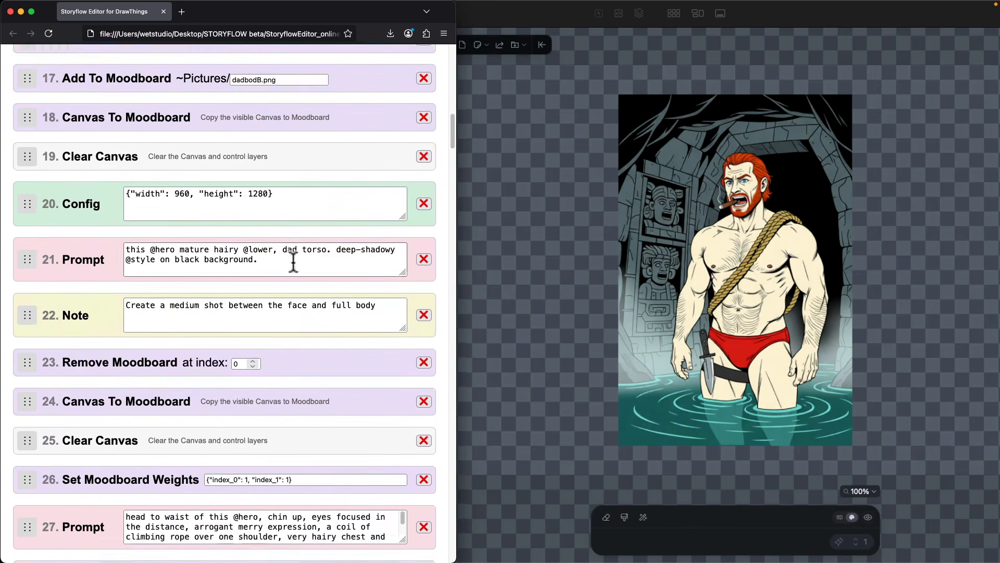
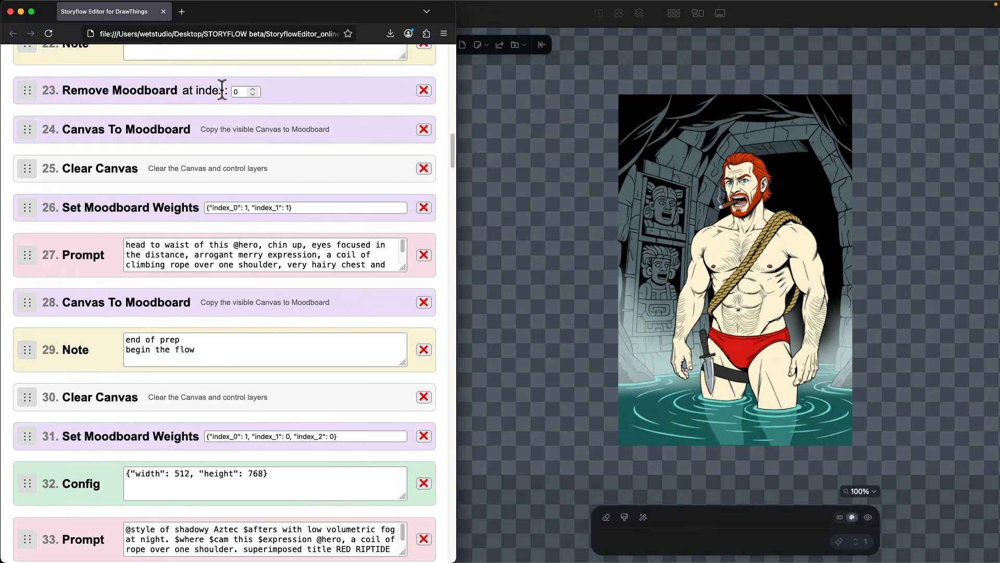
scroll(233, 107, up, 15)
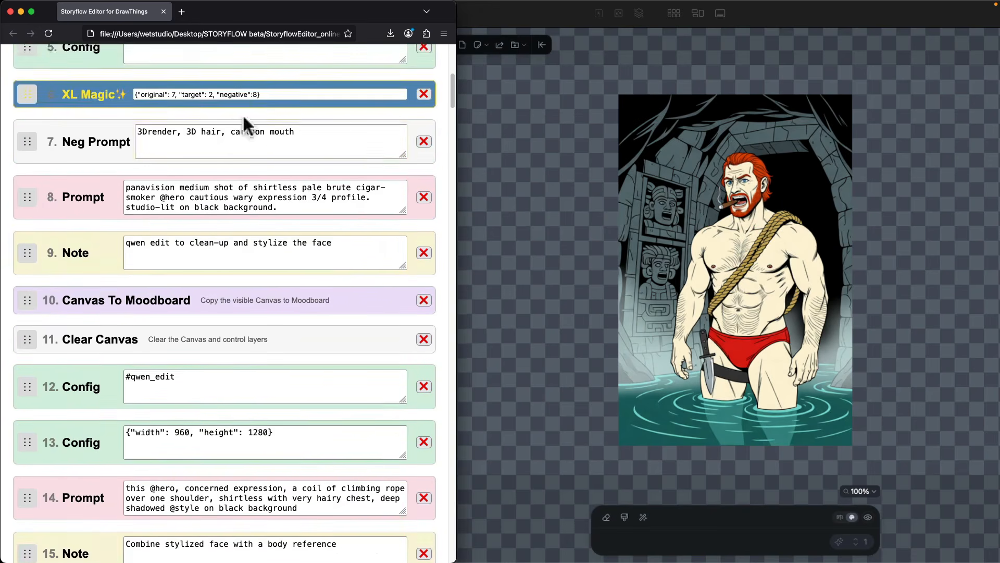
scroll(163, 96, down, 10)
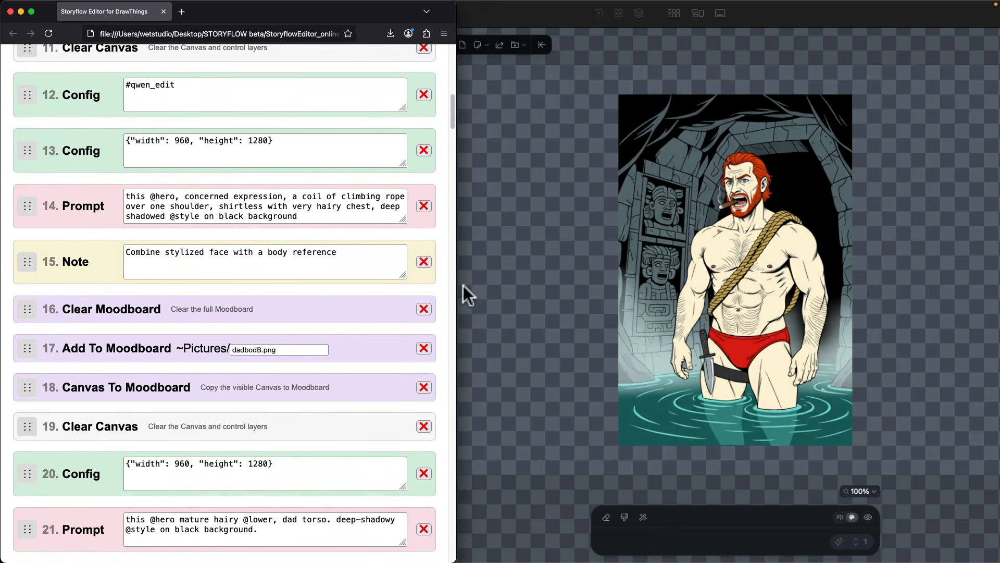
scroll(373, 265, down, 12)
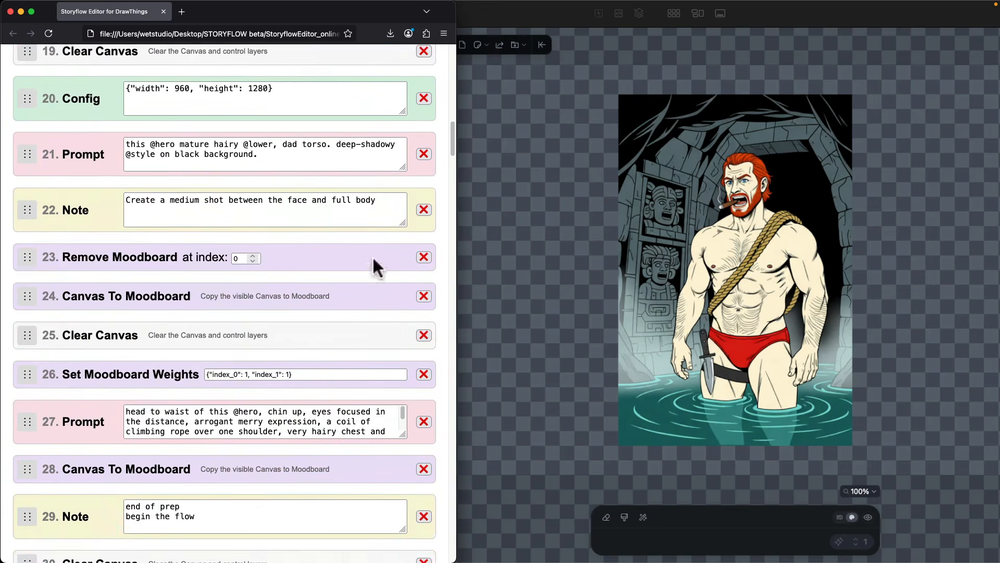
scroll(393, 217, down, 7)
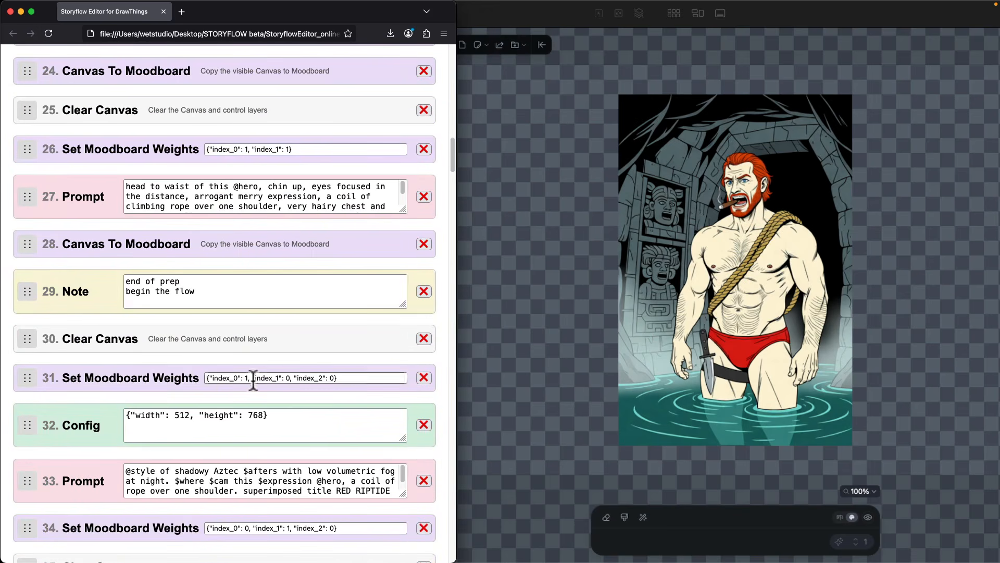
scroll(320, 499, down, 4)
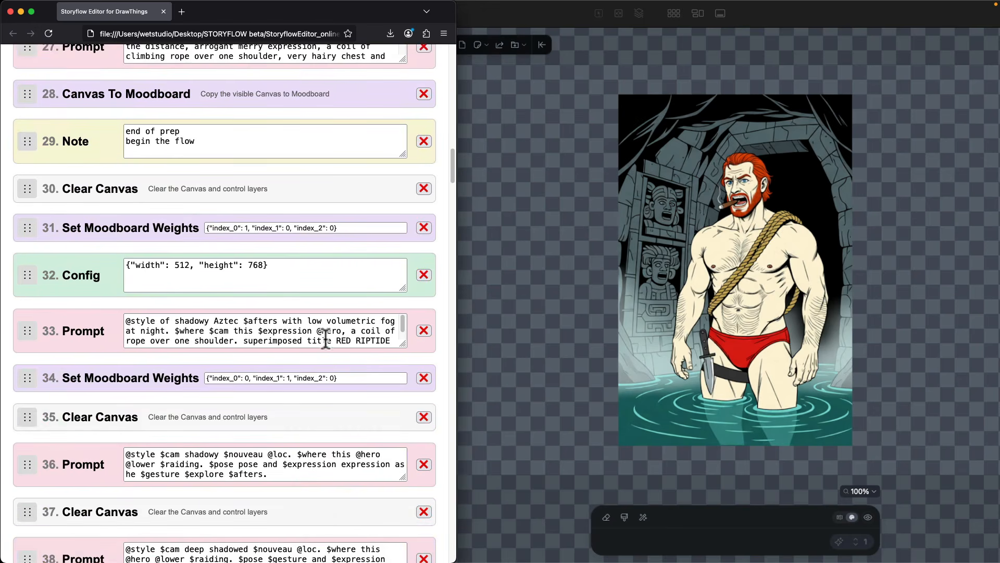
scroll(224, 340, down, 1)
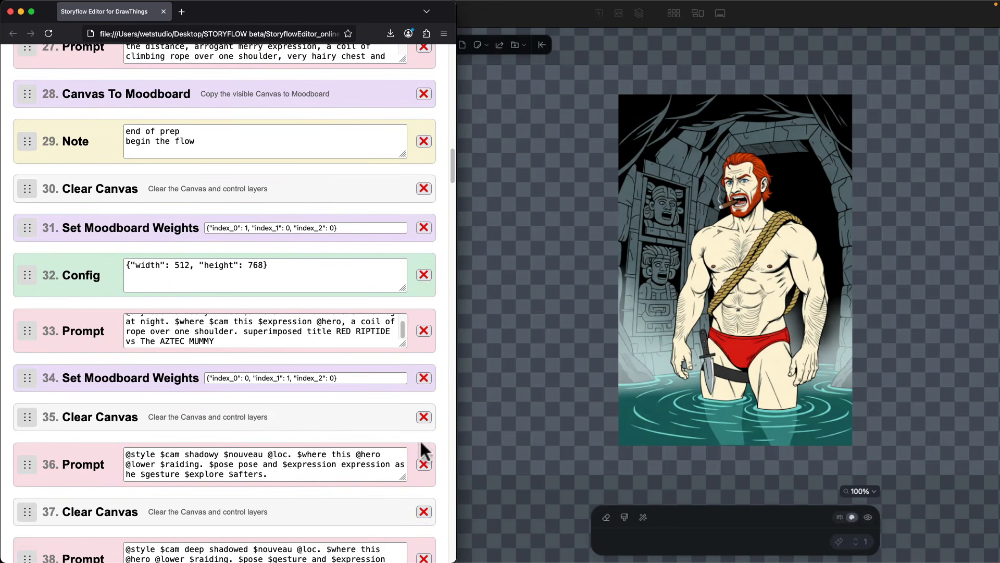
scroll(440, 436, down, 20)
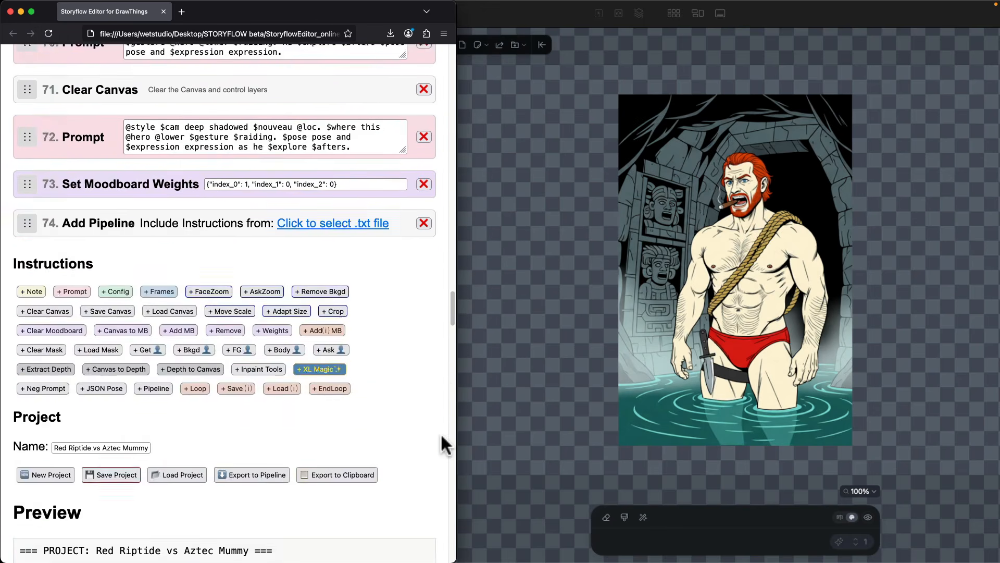
Step: Select "tomb raider advanced(1).txt" from Downloads as the file to include in the Add Pipeline instruction
scroll(441, 440, up, 8)
scroll(404, 342, down, 2)
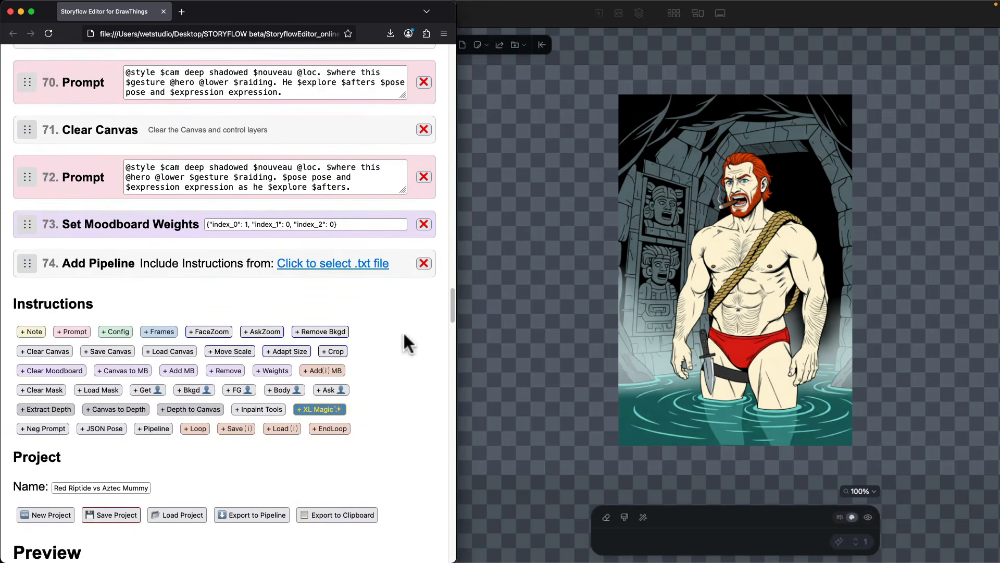
click(332, 264)
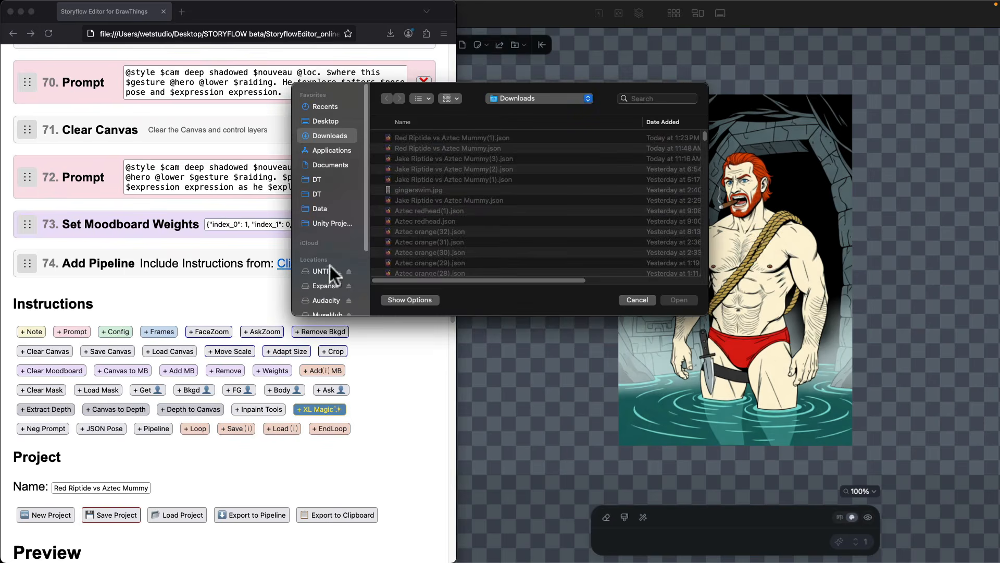
scroll(446, 203, down, 15)
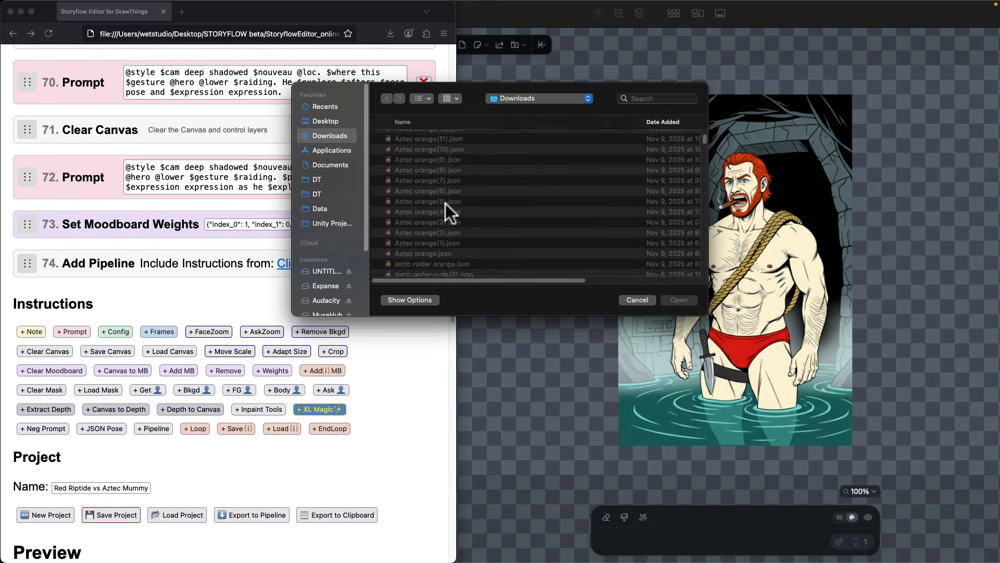
scroll(445, 203, up, 3)
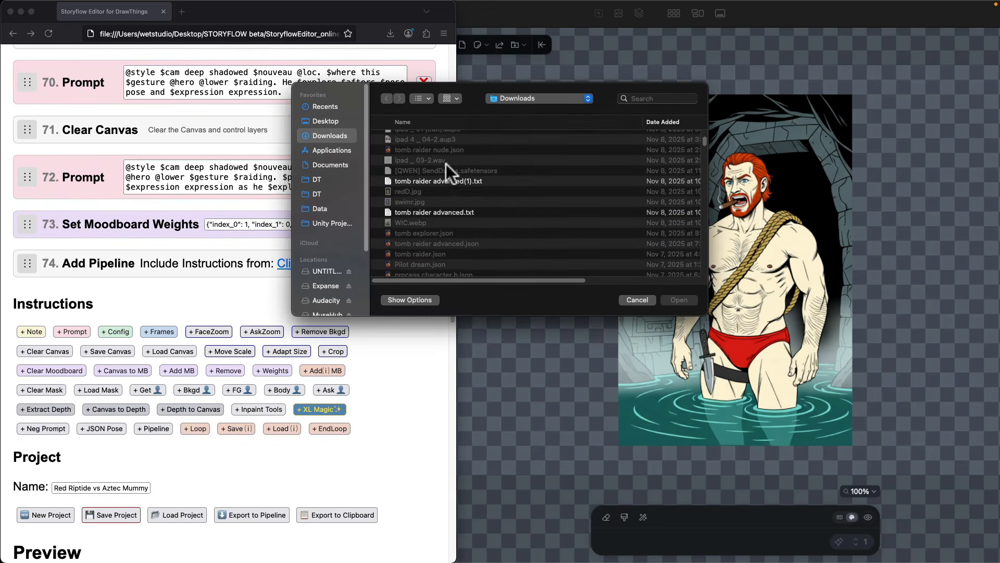
click(444, 181)
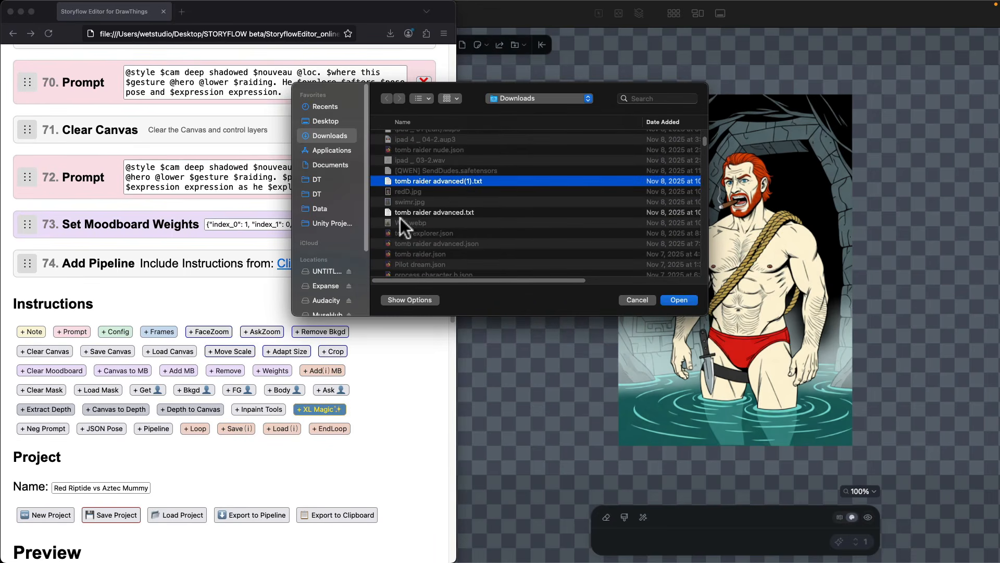
click(678, 299)
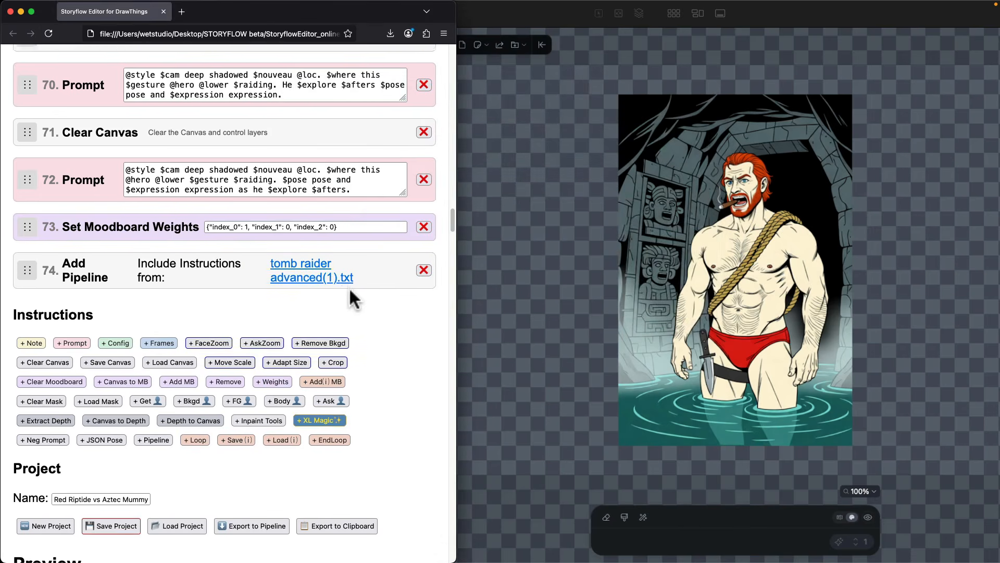
Step: Delete the Add Pipeline instruction and add a Loop and an EndLoop instruction at the end of the workflow
scroll(349, 287, up, 3)
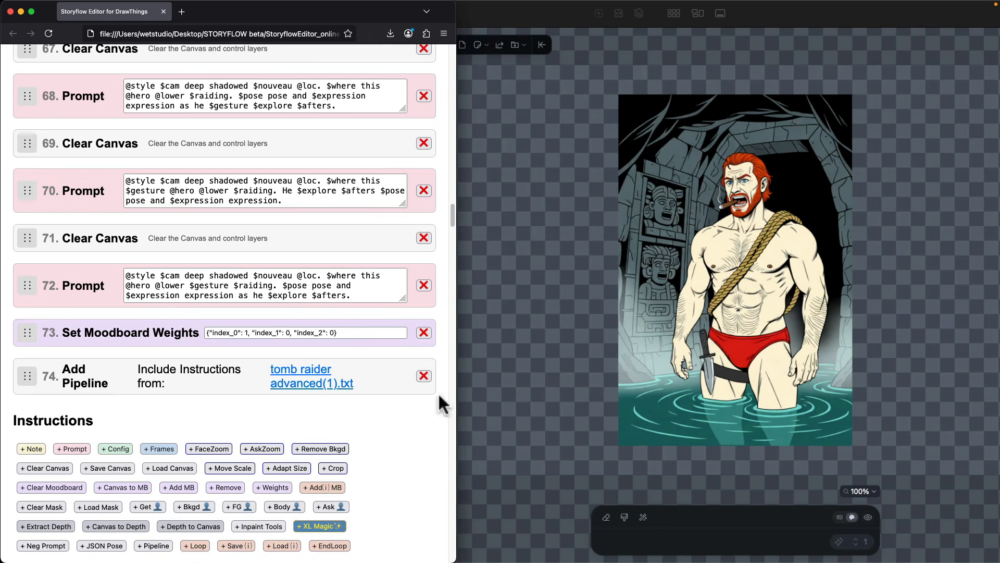
click(425, 375)
scroll(123, 331, up, 20)
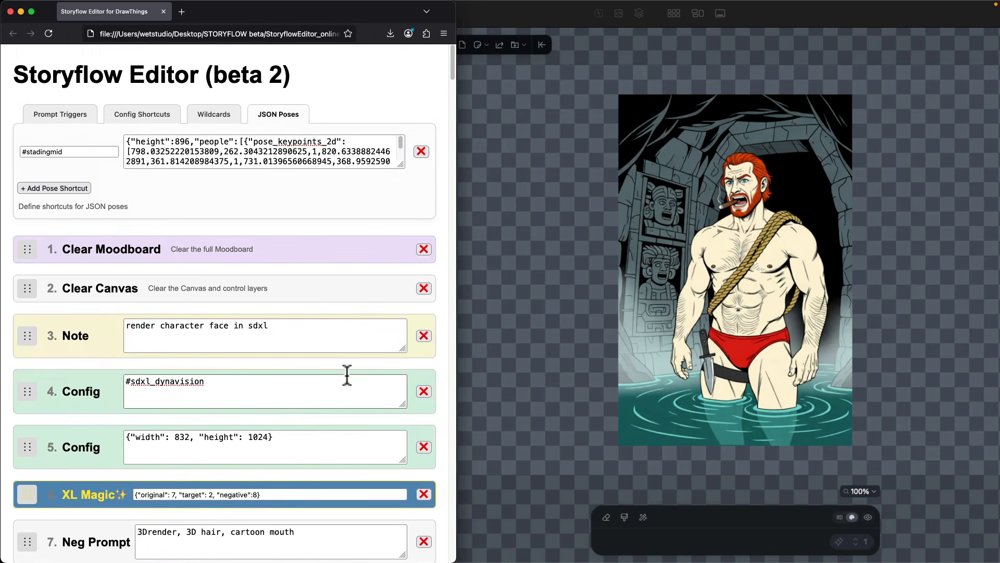
scroll(346, 373, down, 20)
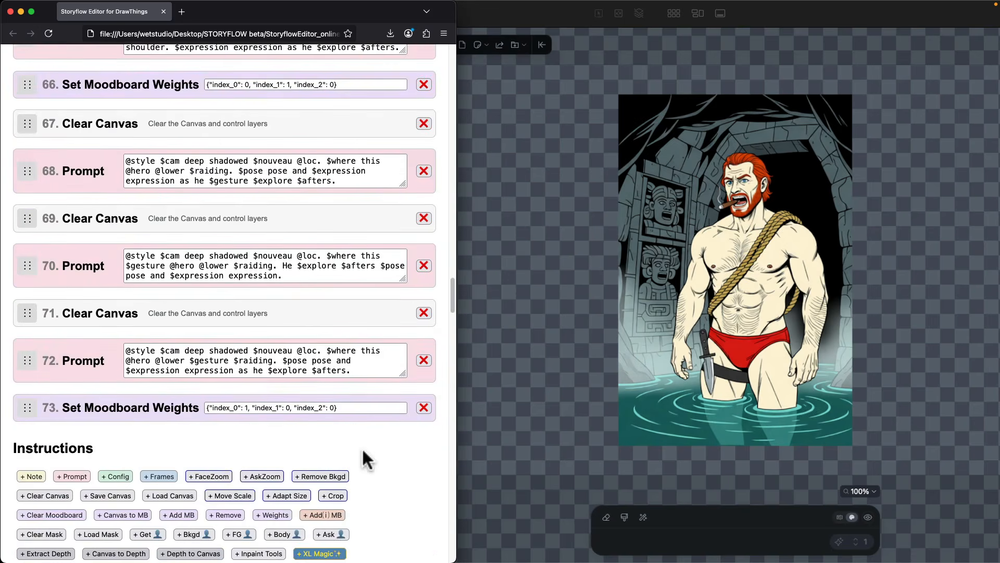
scroll(362, 447, down, 4)
scroll(362, 447, up, 1)
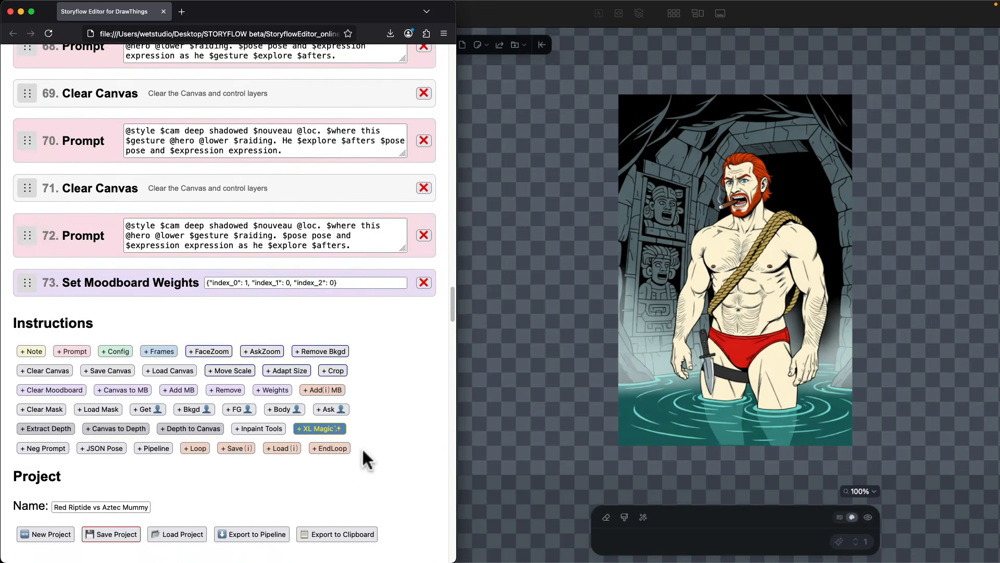
click(198, 447)
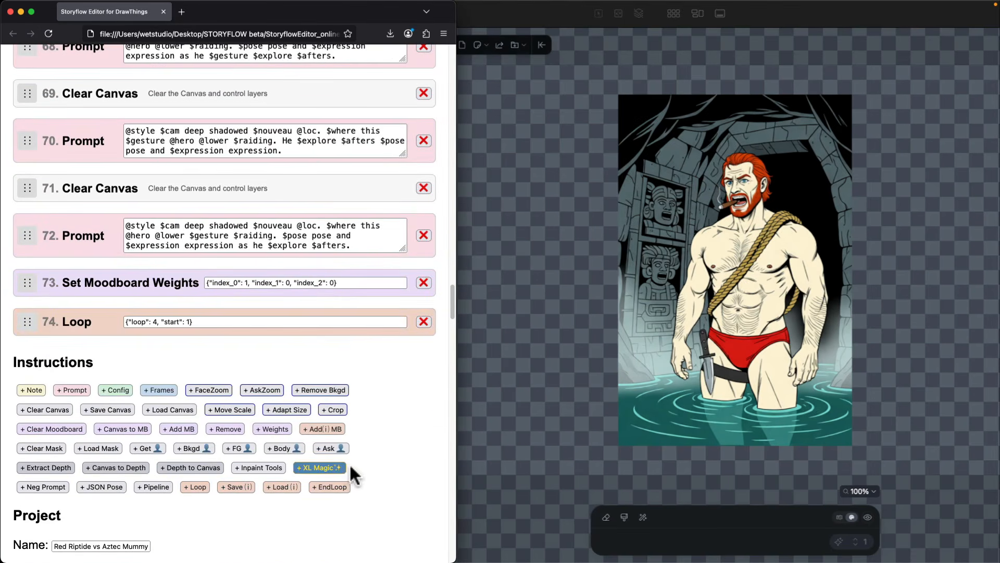
click(326, 488)
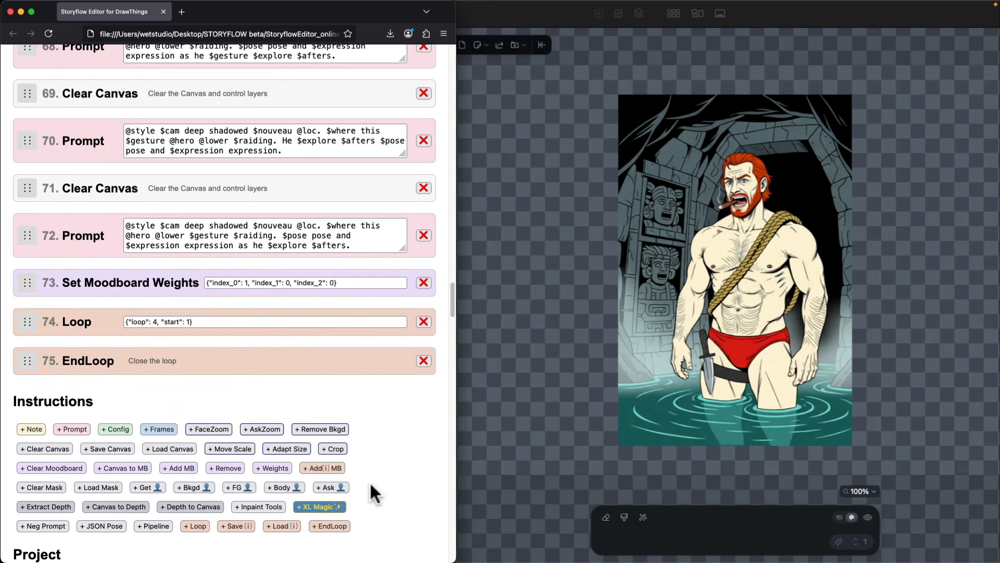
Step: Add Save Image(i) and Load Image(i) instructions and move both, in that order, between Loop and EndLoop
click(235, 526)
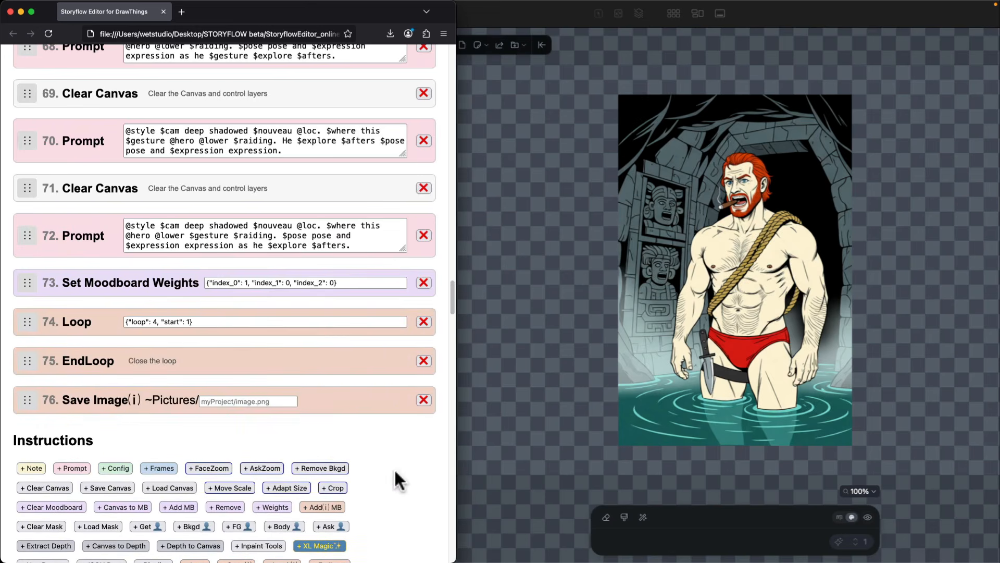
scroll(394, 468, down, 4)
click(284, 476)
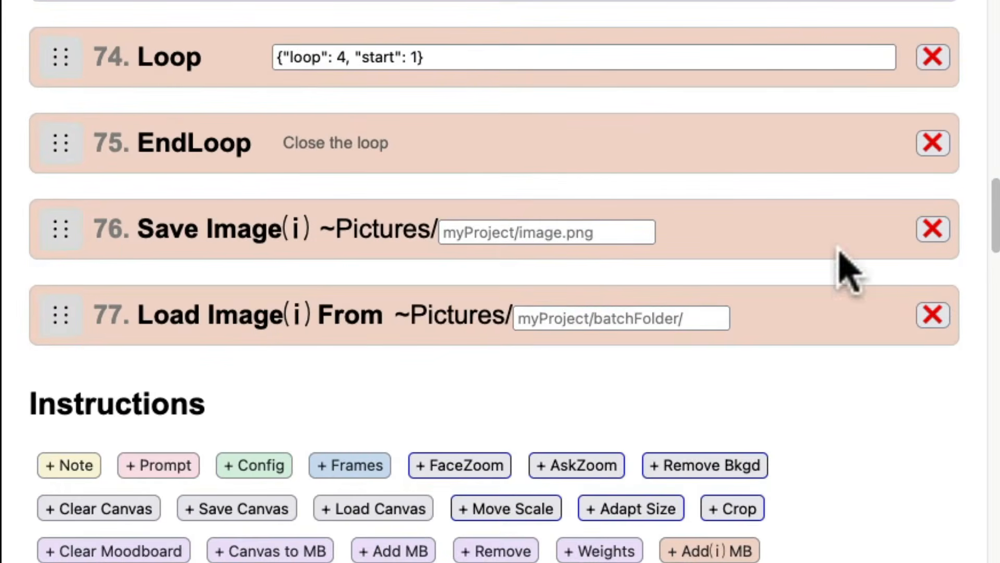
drag(60, 227, 78, 116)
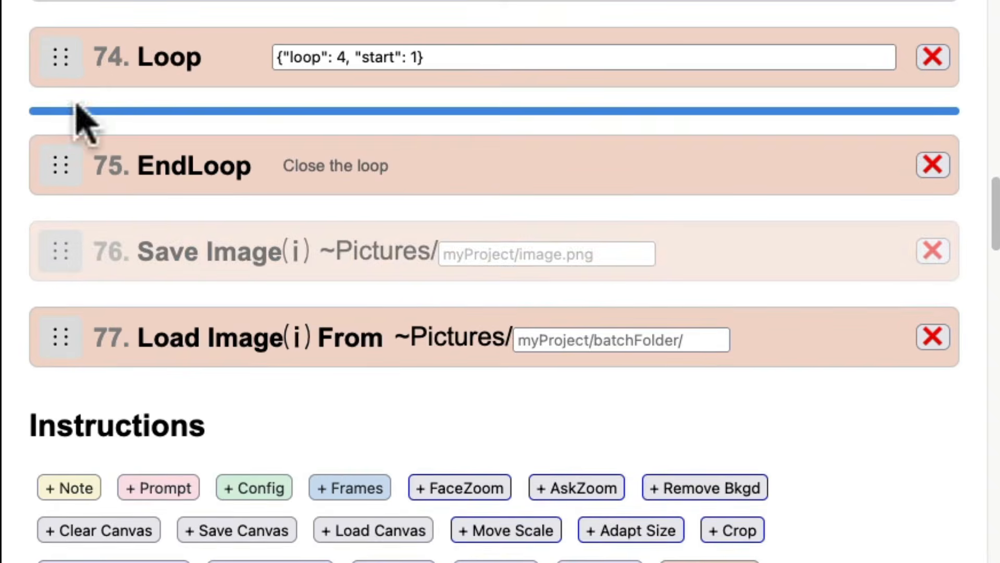
drag(49, 327, 75, 219)
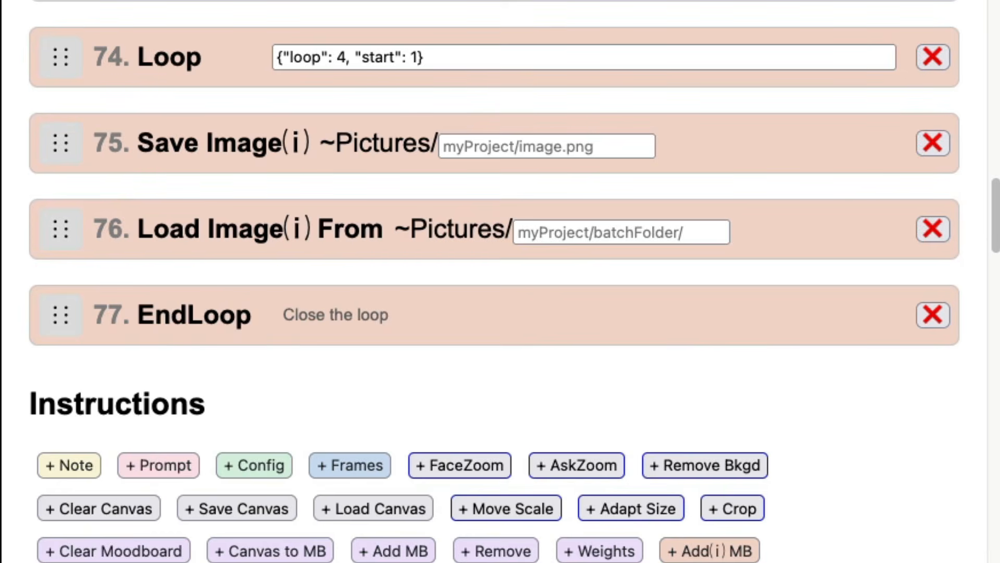
Step: Set the Loop instruction to 10 loops with a start value of 1000
click(346, 56)
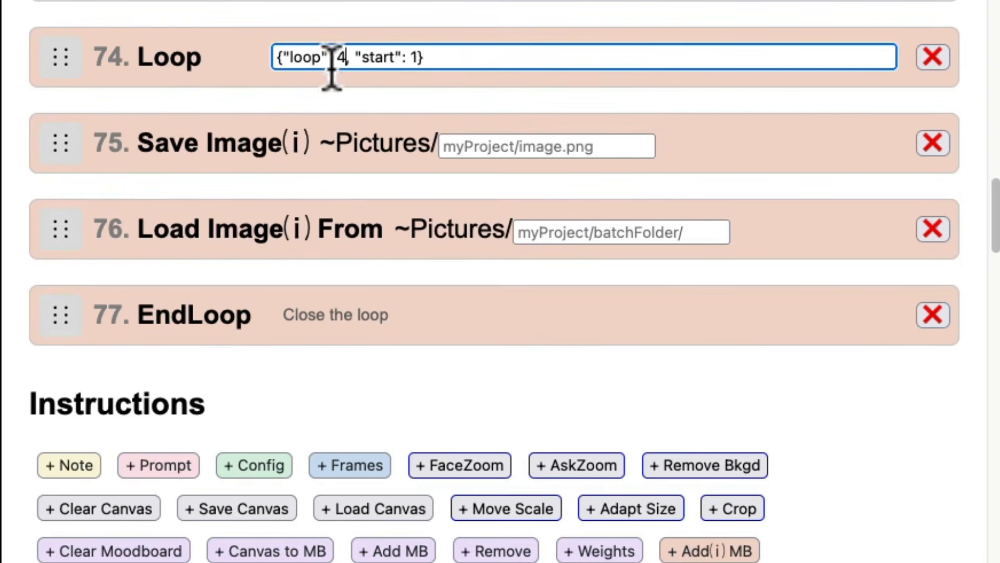
key(BackSpace)
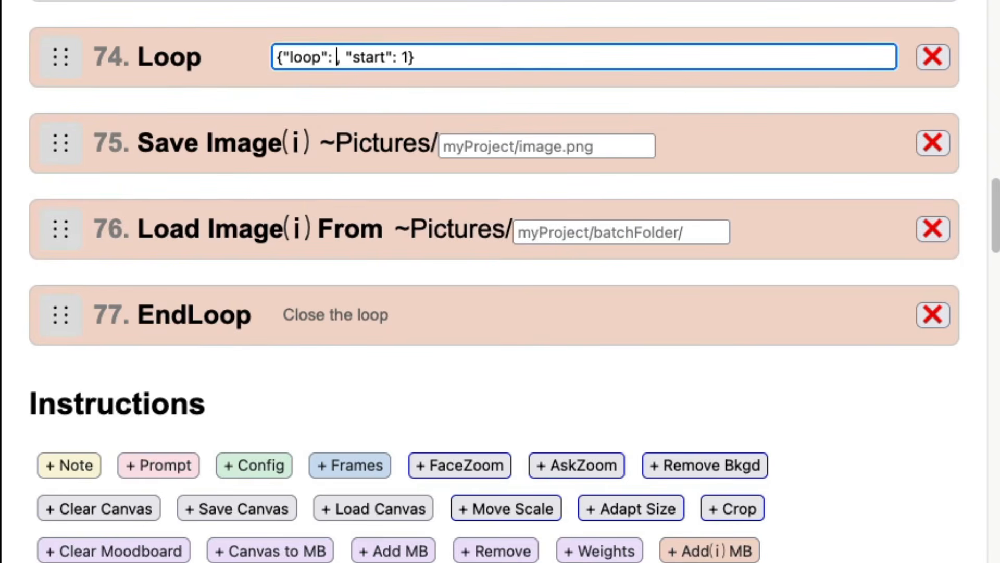
text(10)
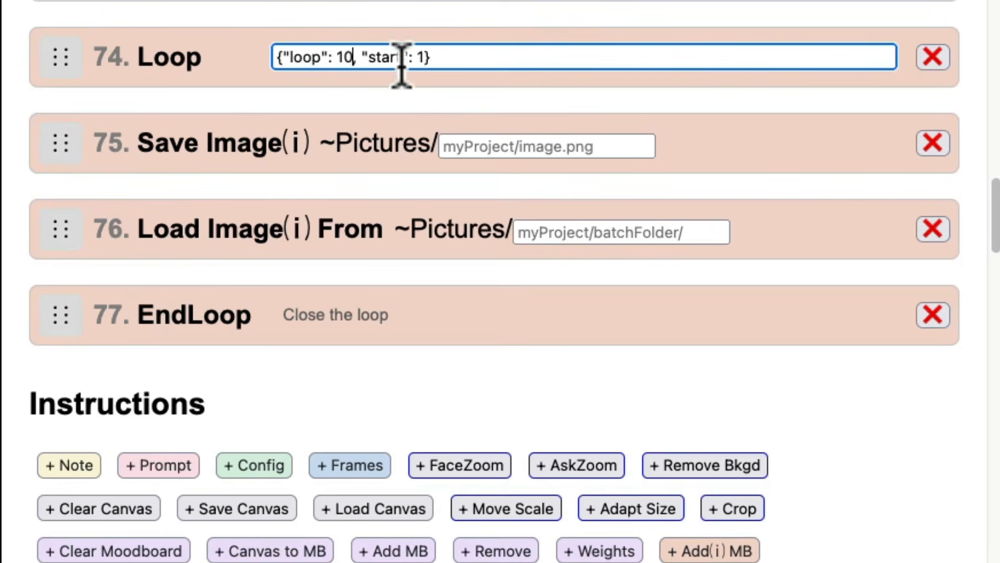
click(425, 57)
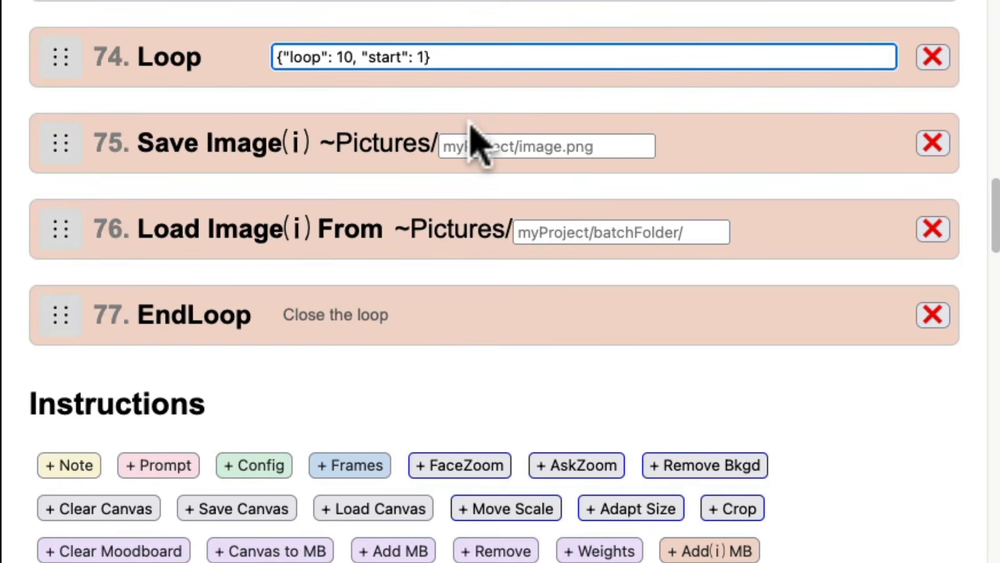
text(000)
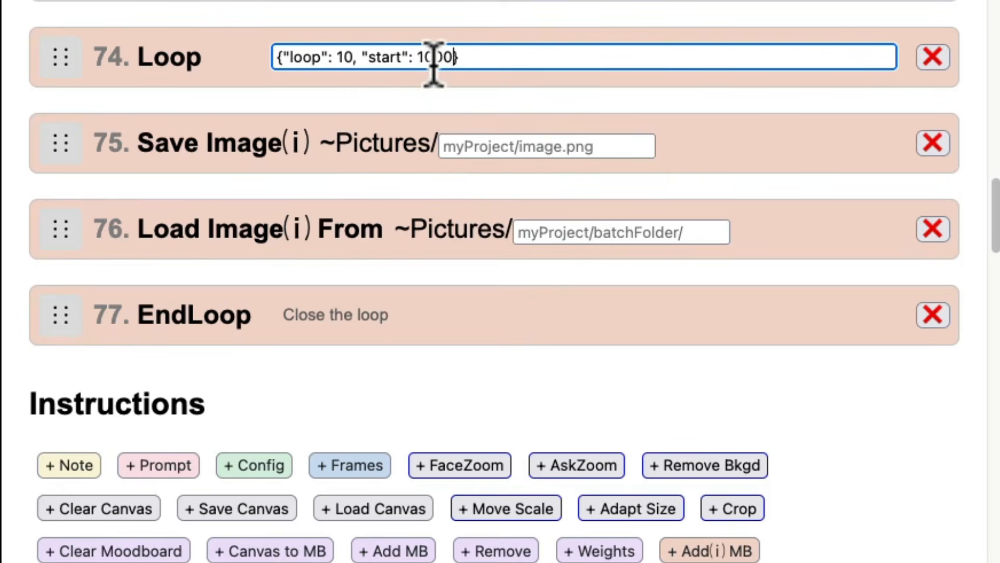
Step: Enter "folder/dude.png" as the Save Image(i) path under Pictures and delete that Save Image(i) instruction
click(506, 147)
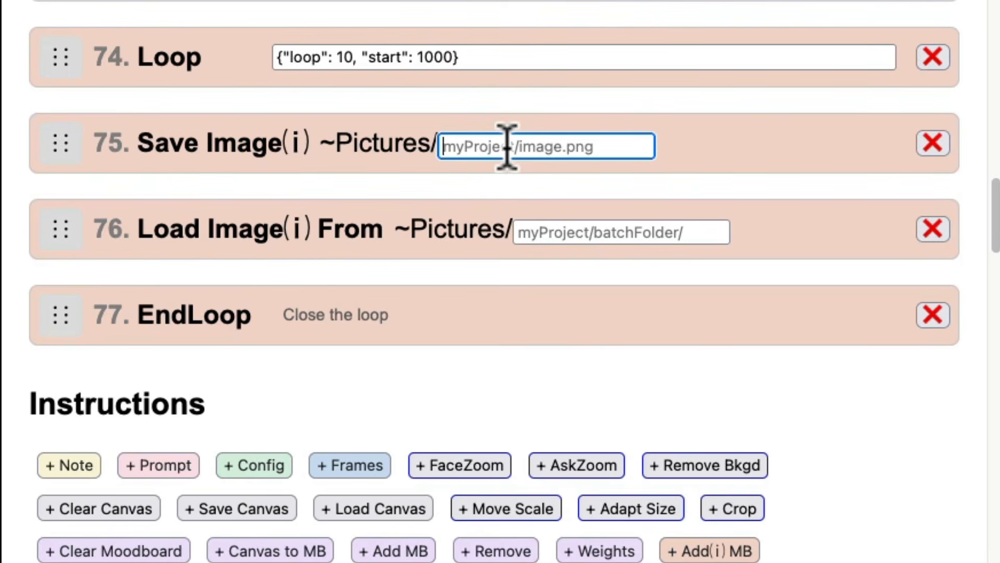
text(dude.png)
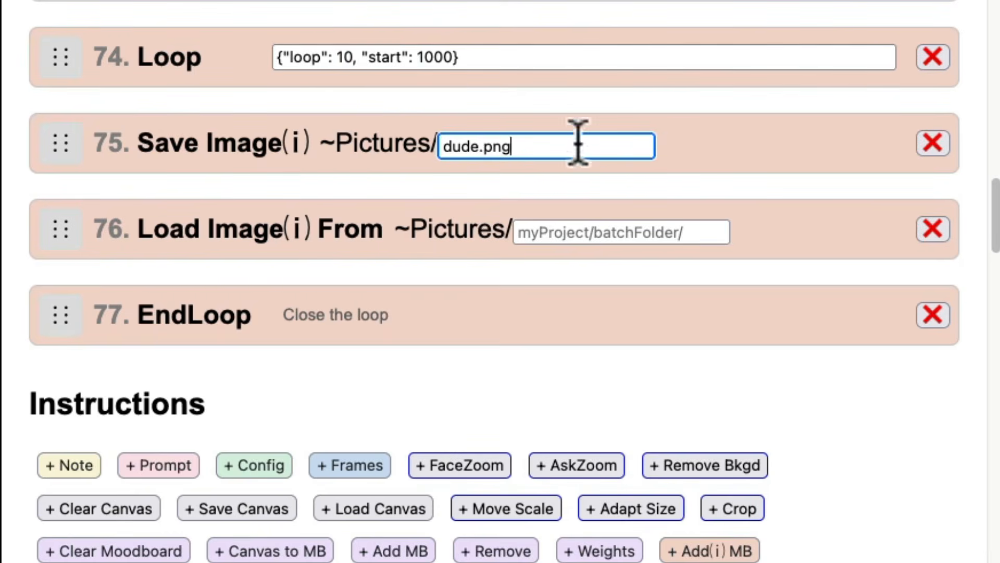
click(444, 144)
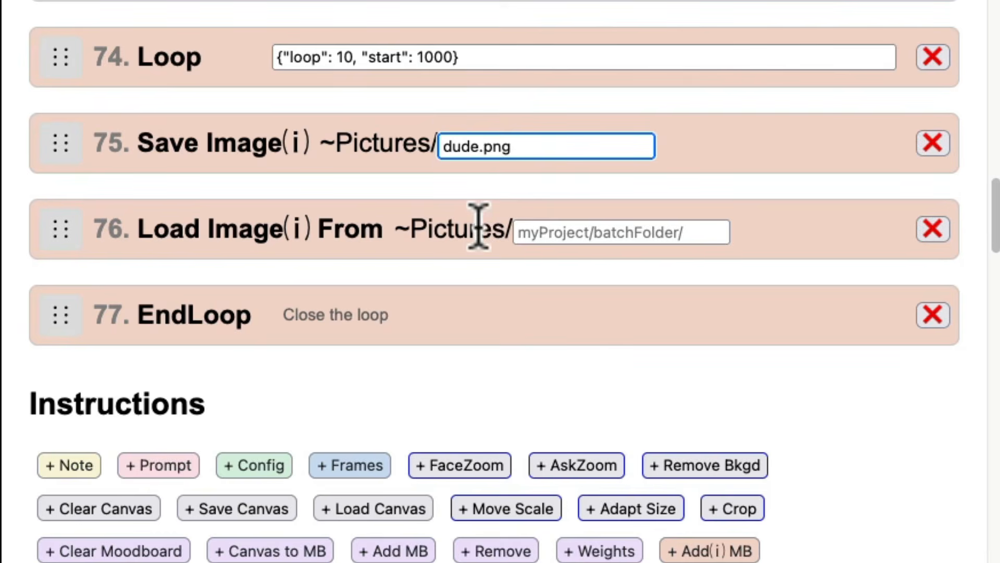
text(folder/)
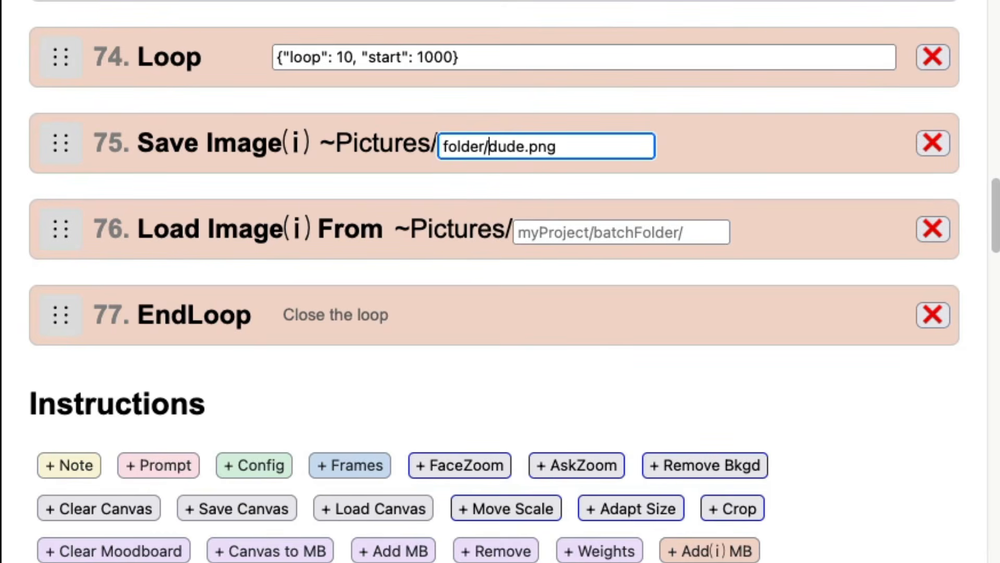
click(933, 142)
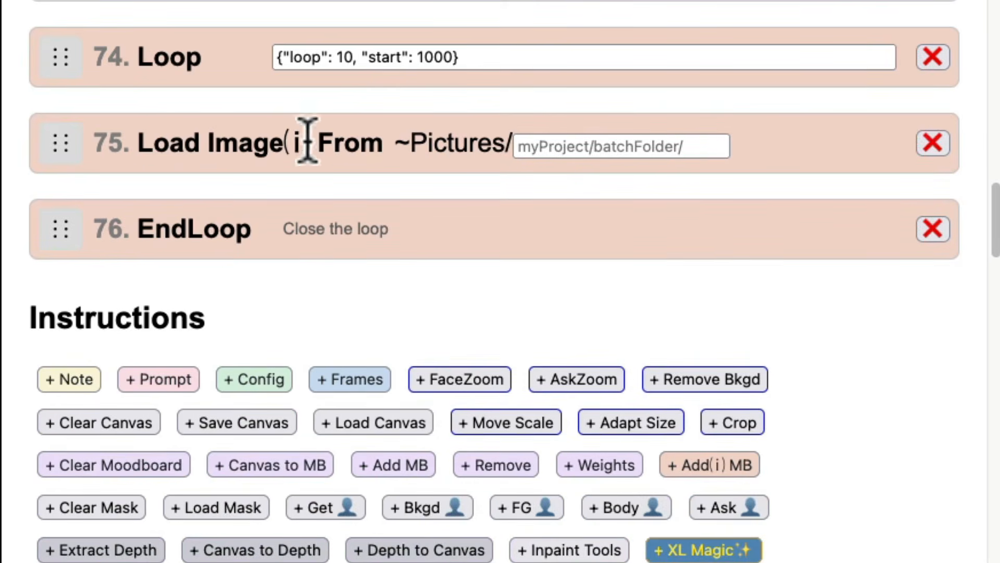
Step: Add an Add(i) To Moodboard instruction and move it into the loop, between Load Image(i) and EndLoop
click(608, 145)
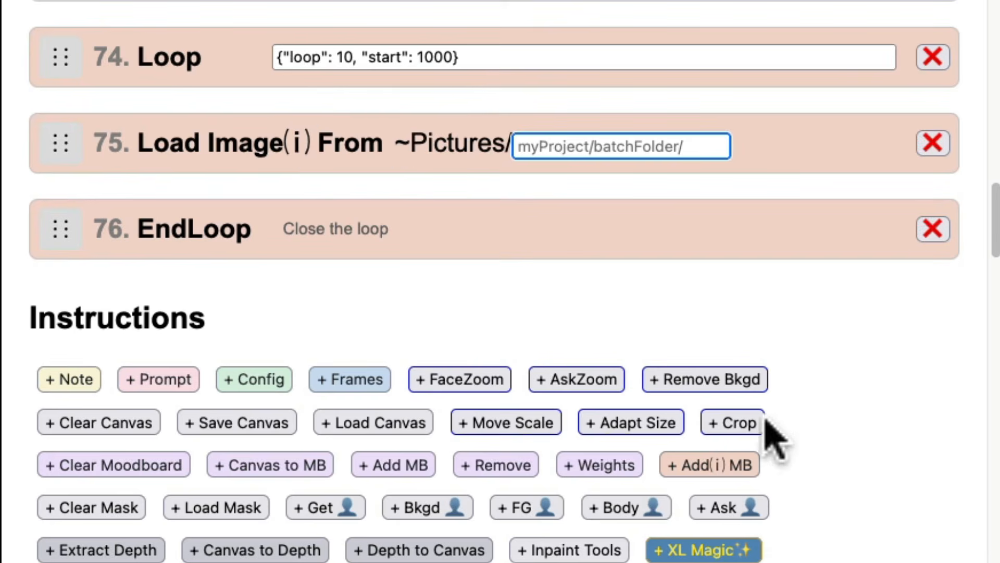
click(722, 465)
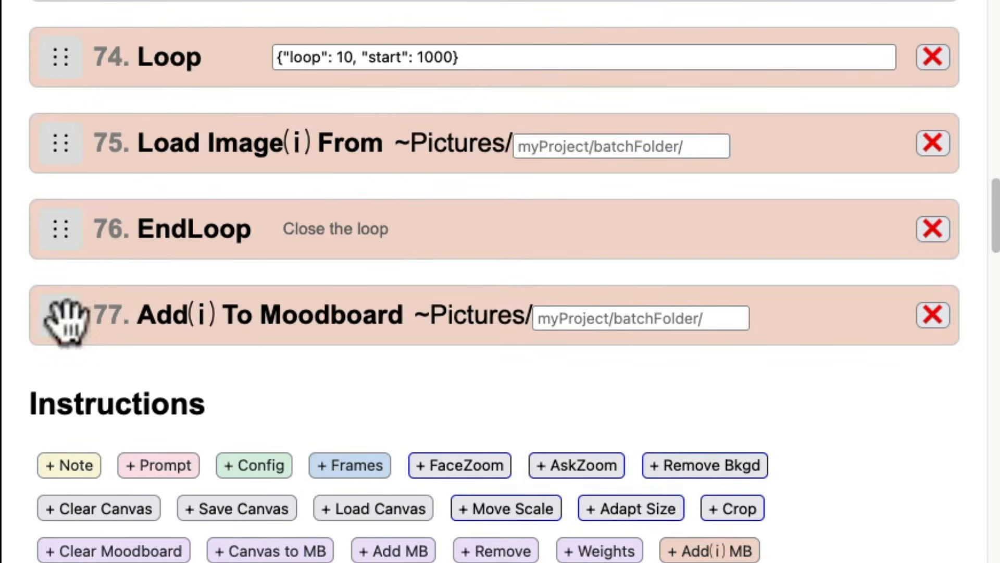
drag(67, 319, 89, 195)
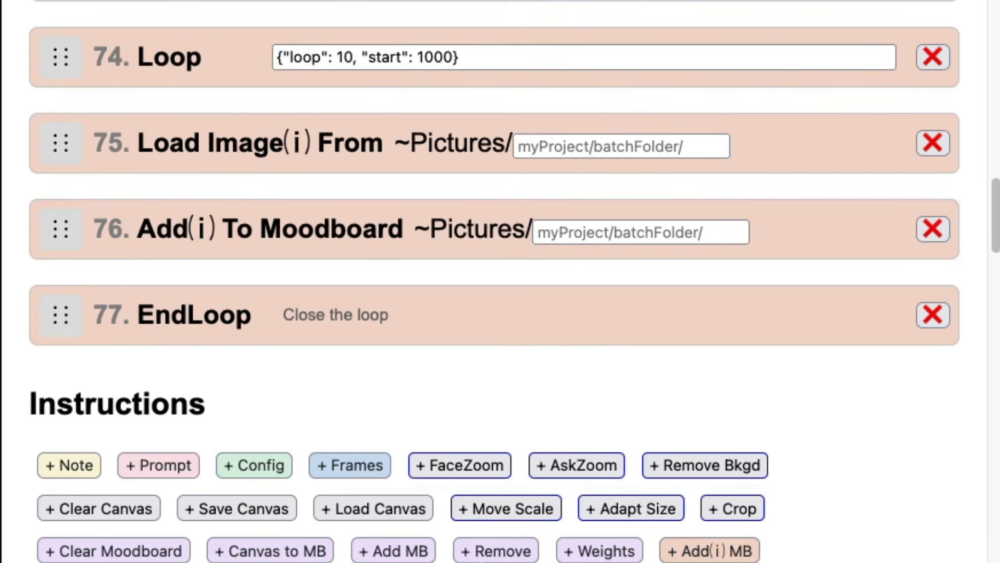
Step: Add a Remove Moodboard instruction just before EndLoop and delete the Load Image(i) instruction from the loop
click(497, 555)
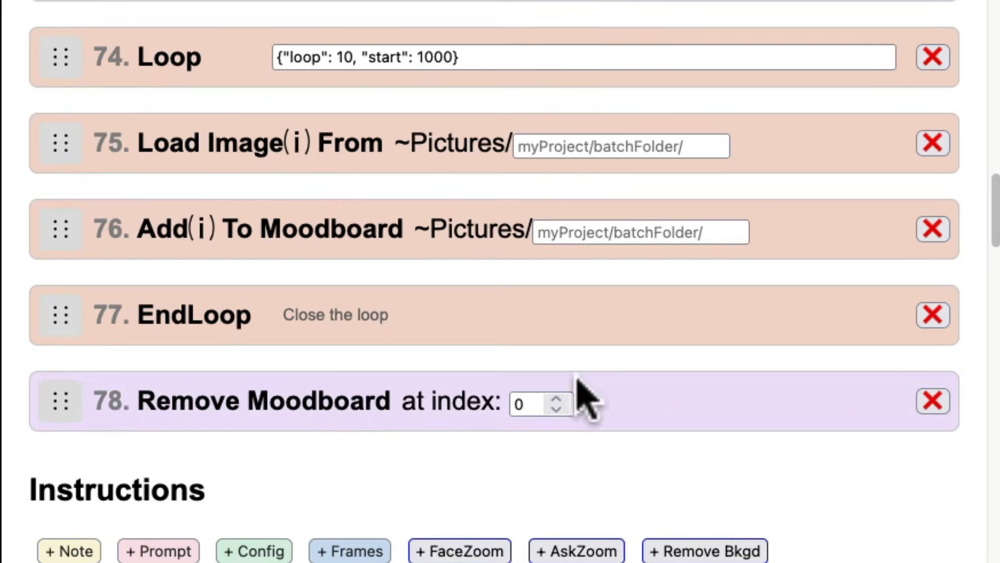
drag(61, 402, 312, 297)
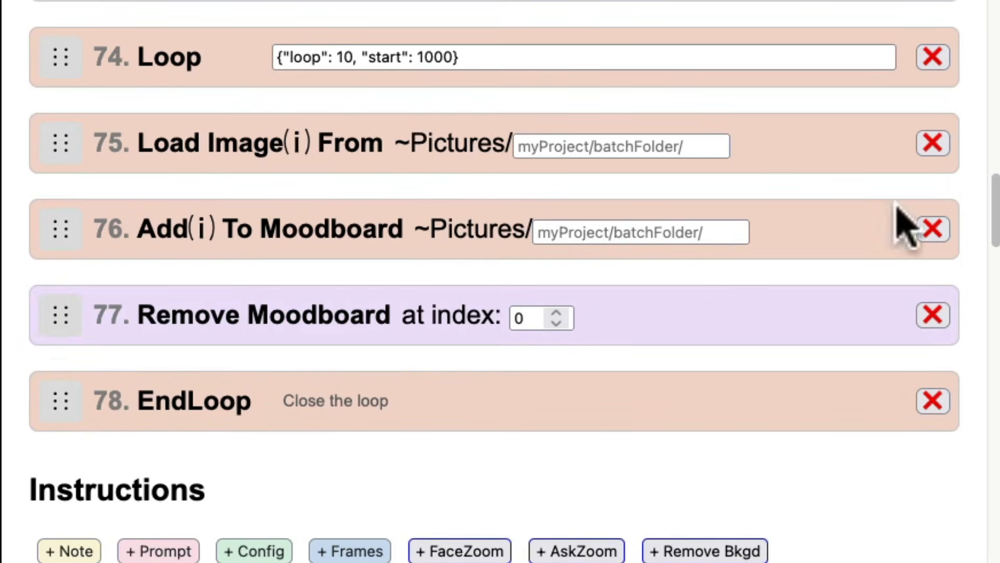
click(931, 143)
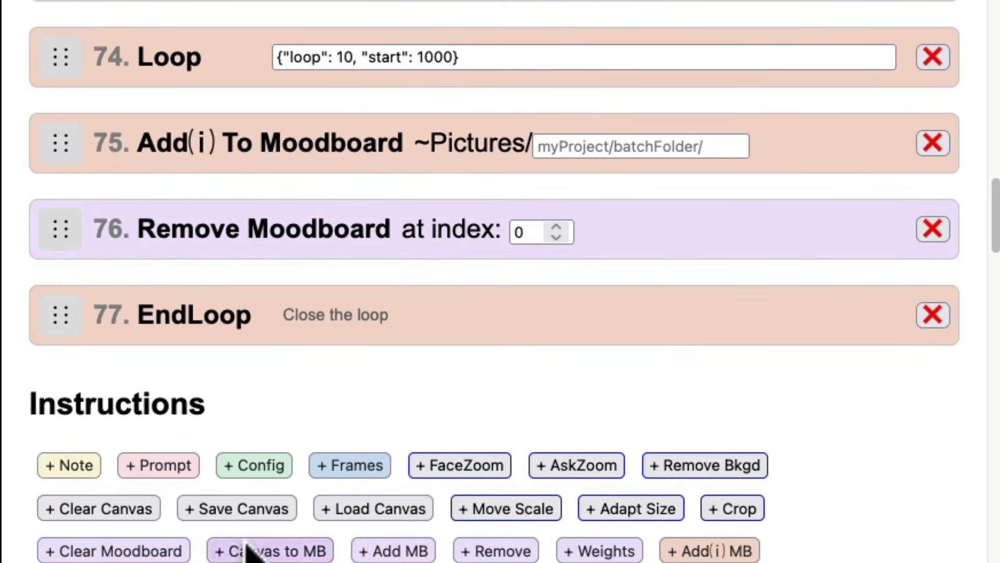
Step: Add an Add To Moodboard instruction directly above the Loop instruction and place a blank Note above it
click(394, 553)
drag(53, 402, 105, 23)
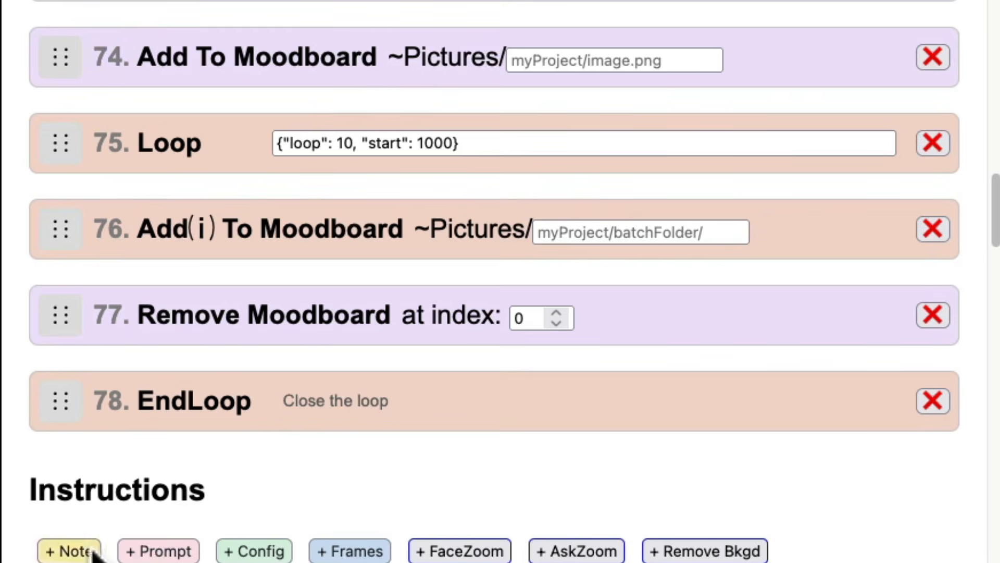
click(63, 551)
drag(61, 504, 88, 6)
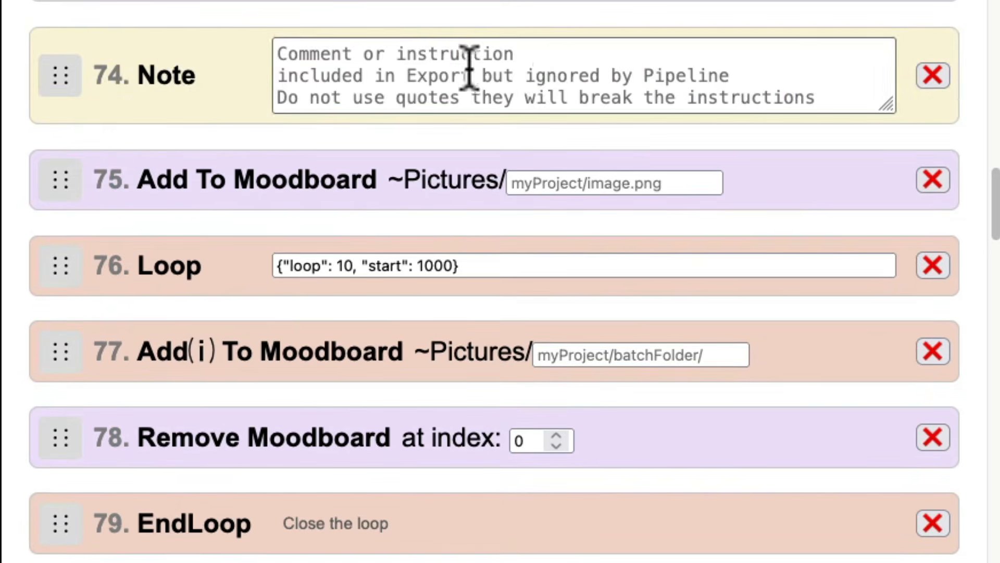
scroll(476, 181, down, 1)
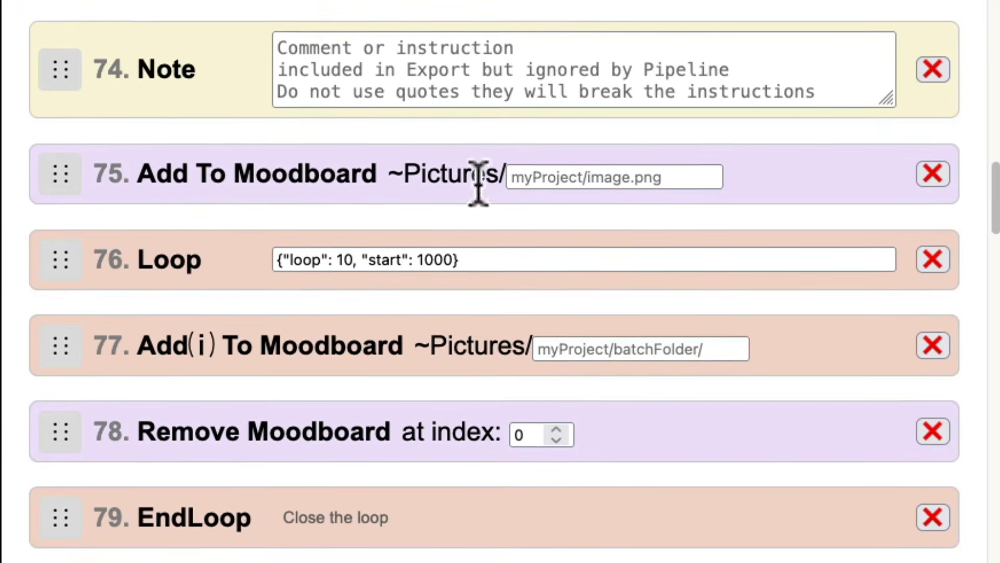
Step: Add a Prompt instruction just before EndLoop in the loop and enter "He wears the clothing" as its text
scroll(634, 136, down, 2)
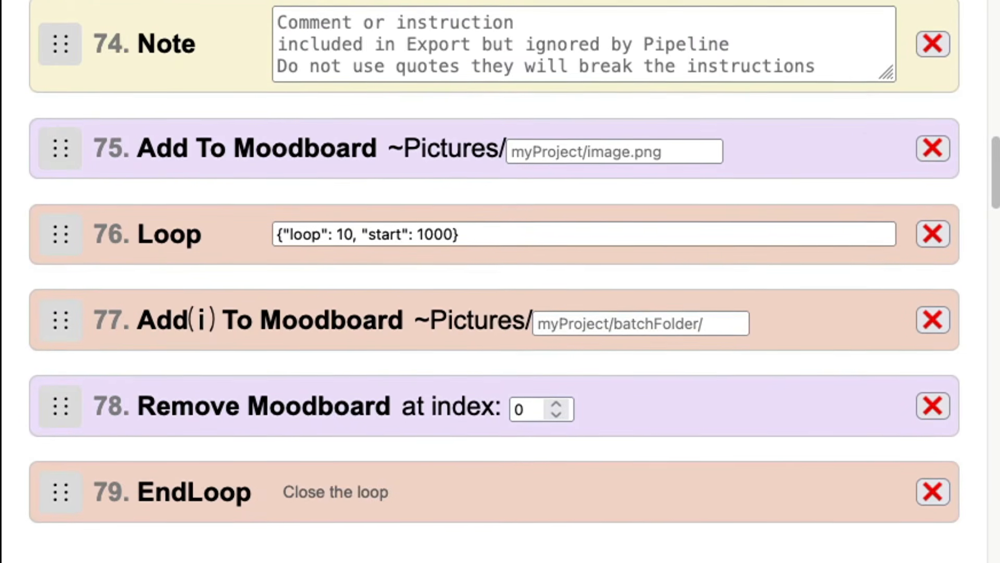
scroll(634, 136, down, 2)
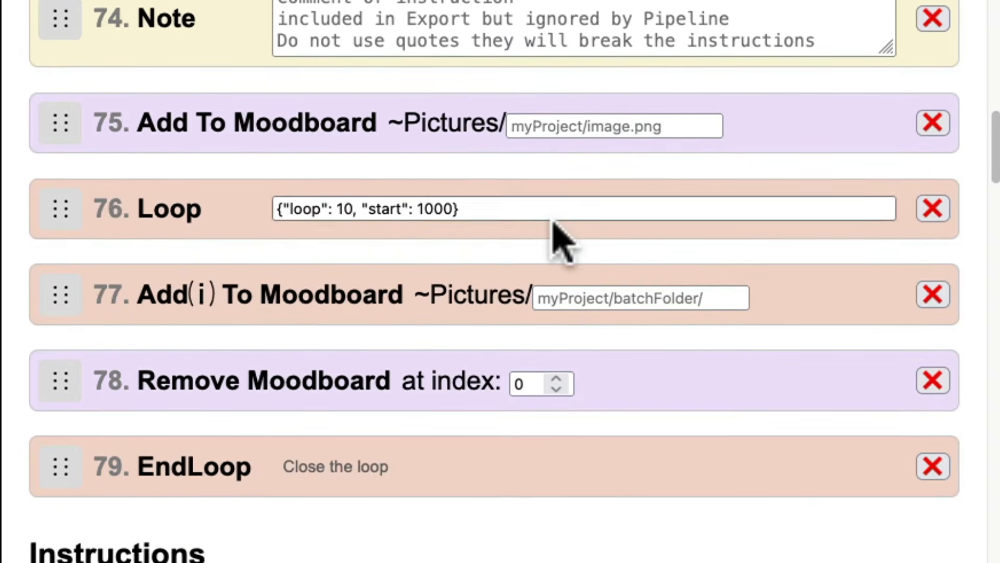
scroll(205, 196, down, 2)
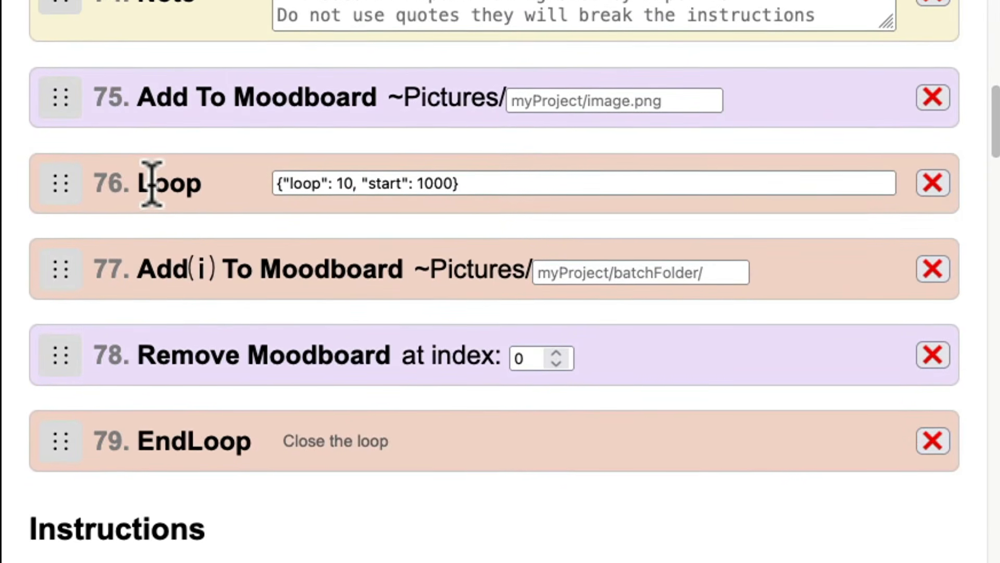
scroll(430, 290, down, 2)
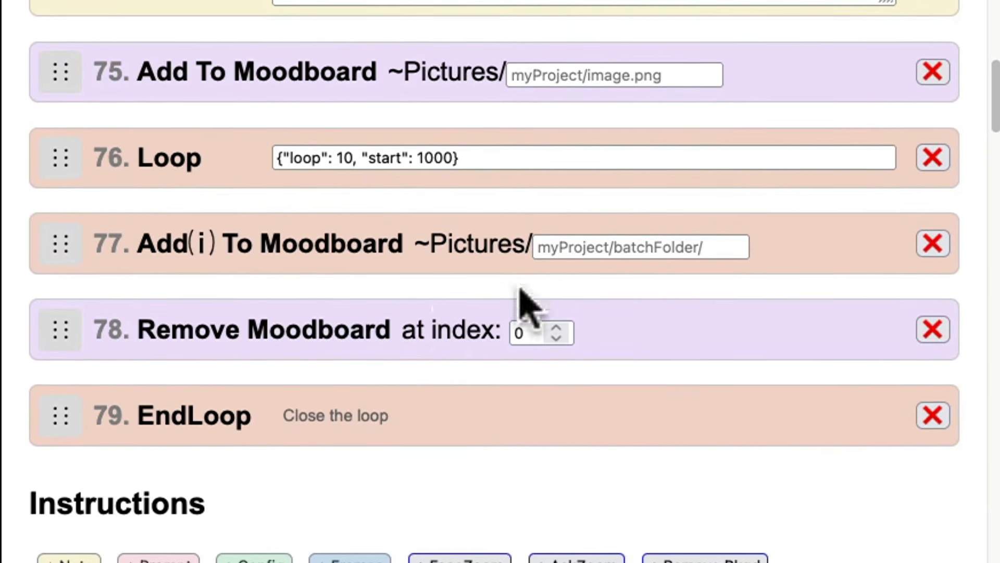
scroll(451, 293, down, 2)
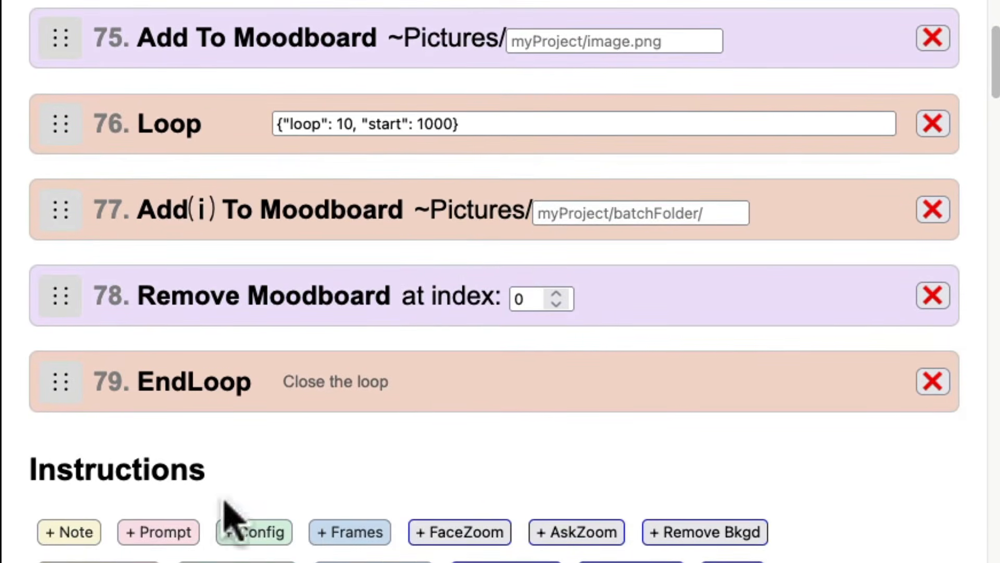
click(143, 539)
drag(63, 483, 108, 365)
click(336, 388)
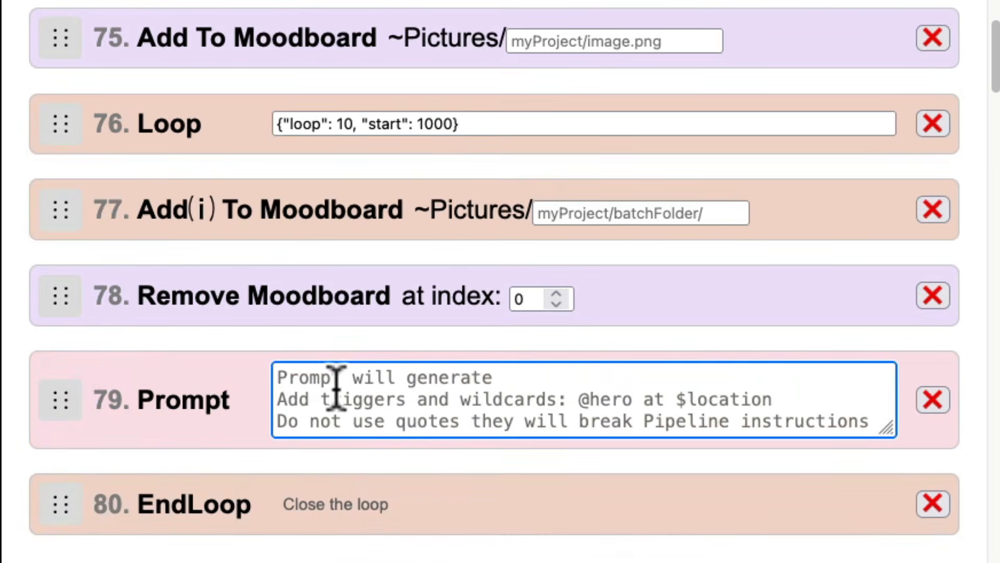
text(He wea)
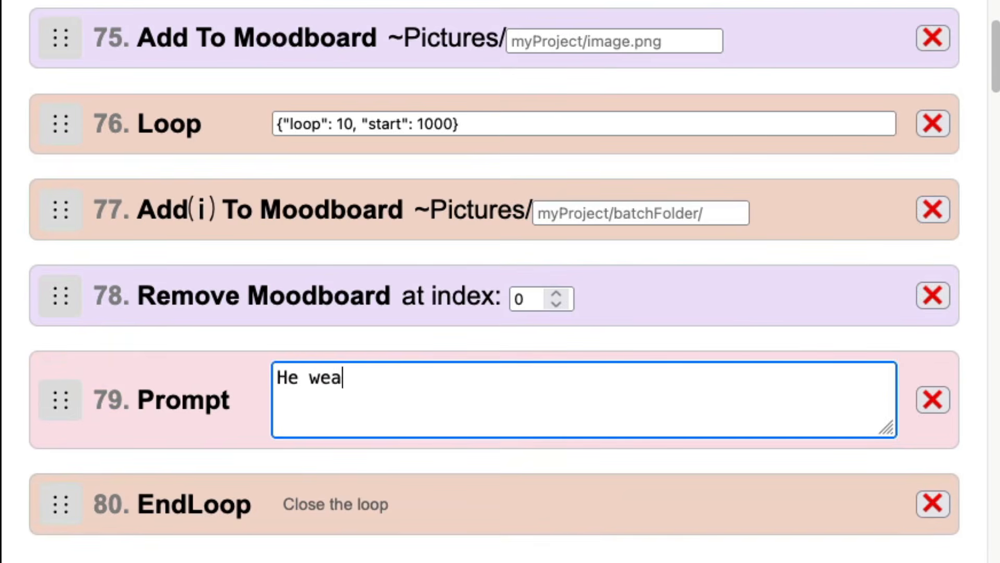
text(rs the clo)
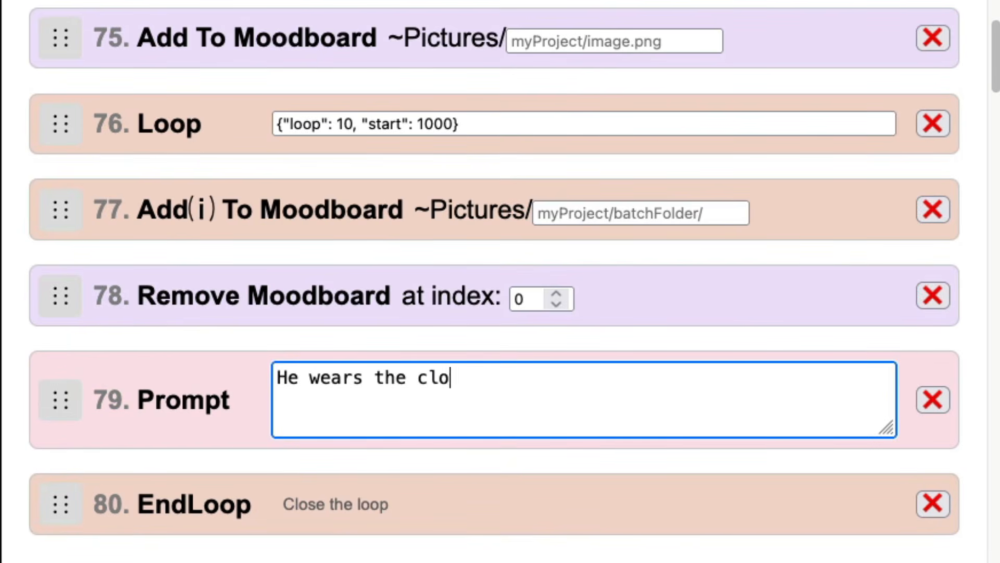
text(thing)
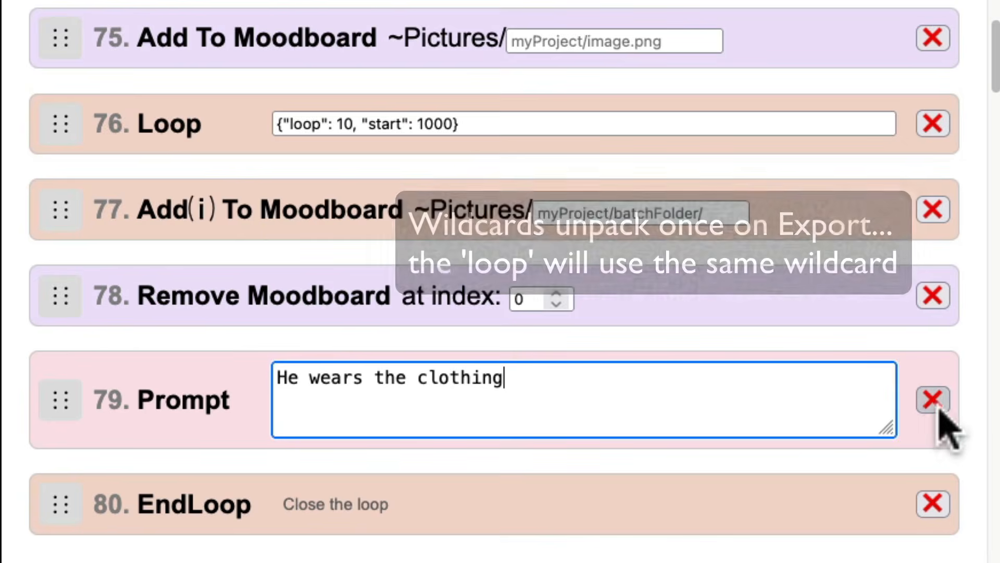
Step: Delete the "He wears the clothing" Prompt and the blank Note after the last Set Moodboard Weights instruction
click(931, 407)
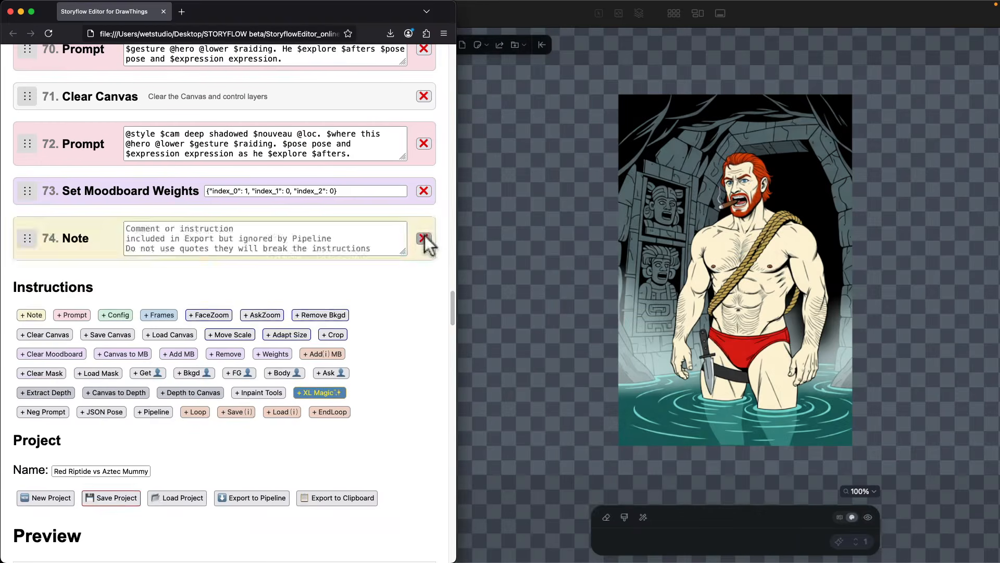
click(424, 240)
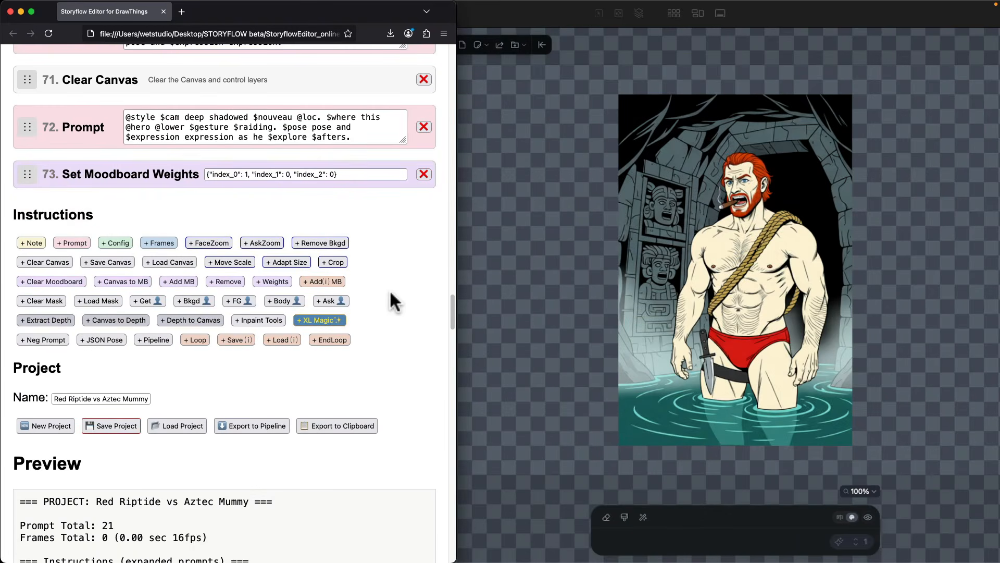
Step: Review the whole workflow, from the initial Clear Moodboard through the prompts to the final Set Moodboard Weights instruction
scroll(391, 292, down, 4)
scroll(391, 292, up, 4)
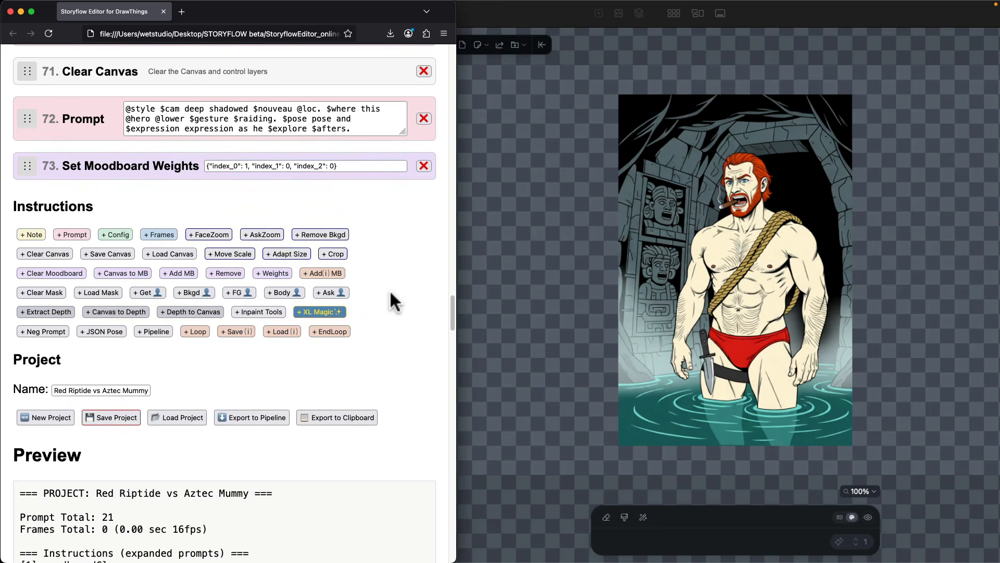
scroll(390, 289, up, 3)
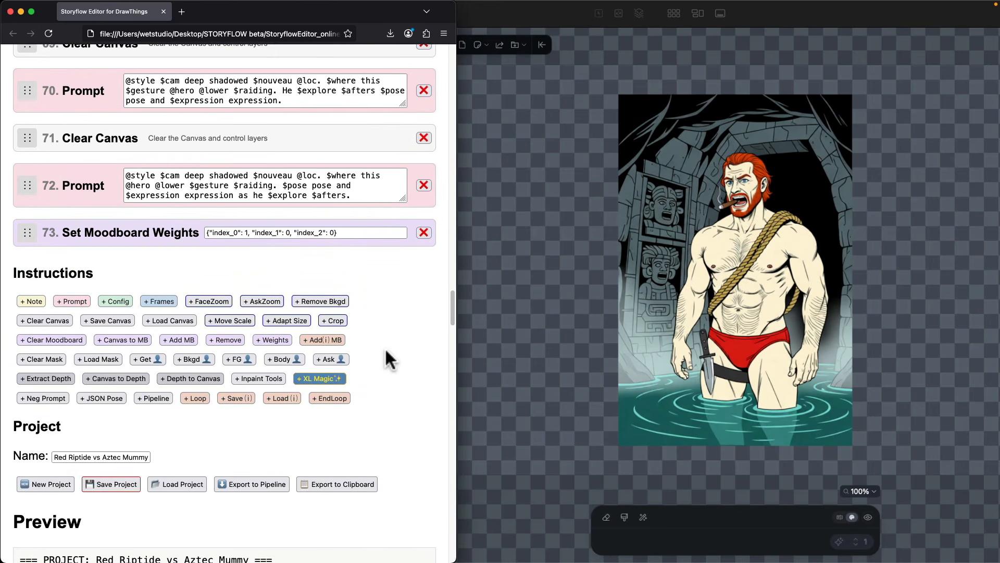
scroll(384, 347, up, 20)
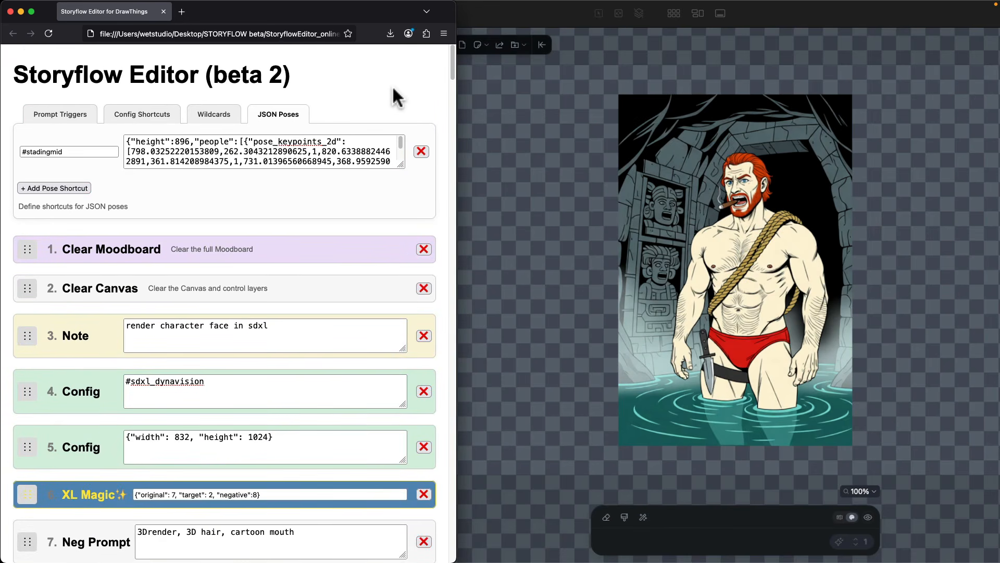
scroll(259, 293, down, 20)
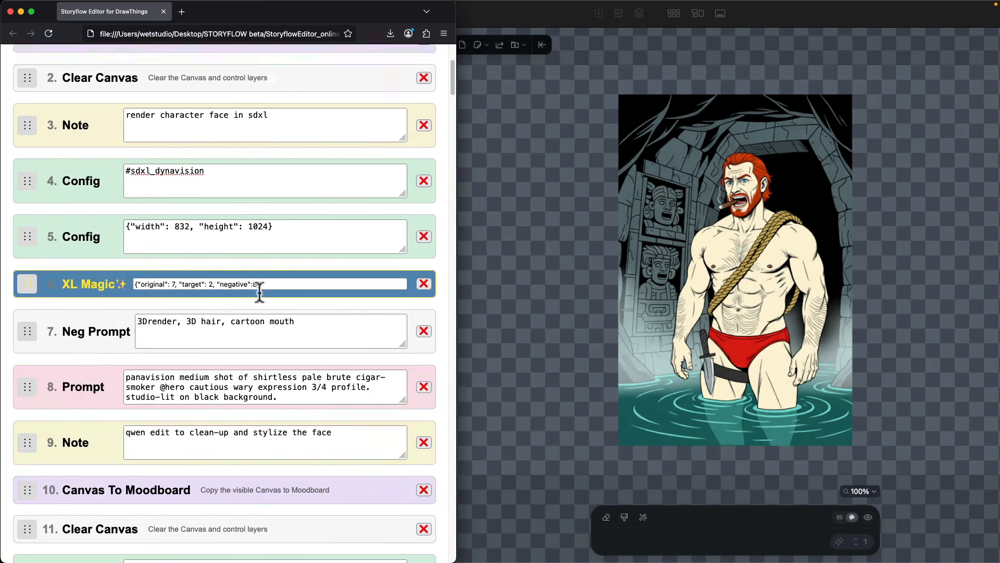
scroll(259, 296, down, 3)
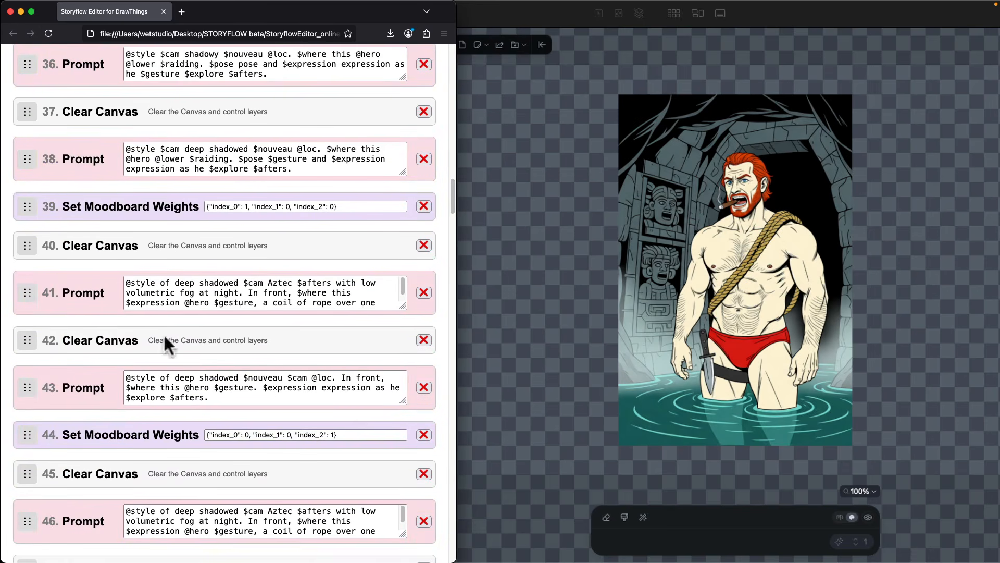
scroll(172, 364, down, 15)
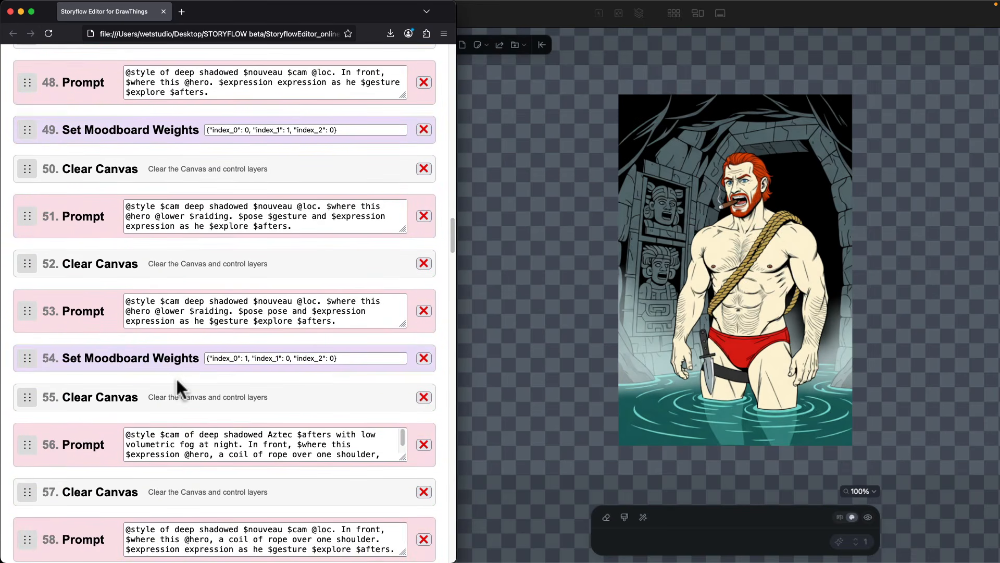
scroll(177, 377, down, 4)
scroll(205, 424, down, 20)
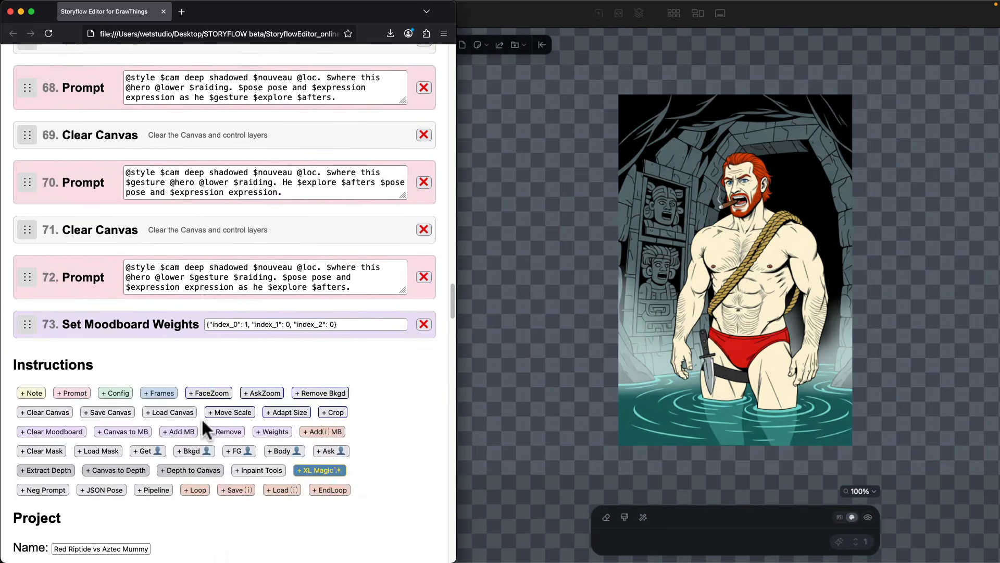
scroll(214, 224, up, 20)
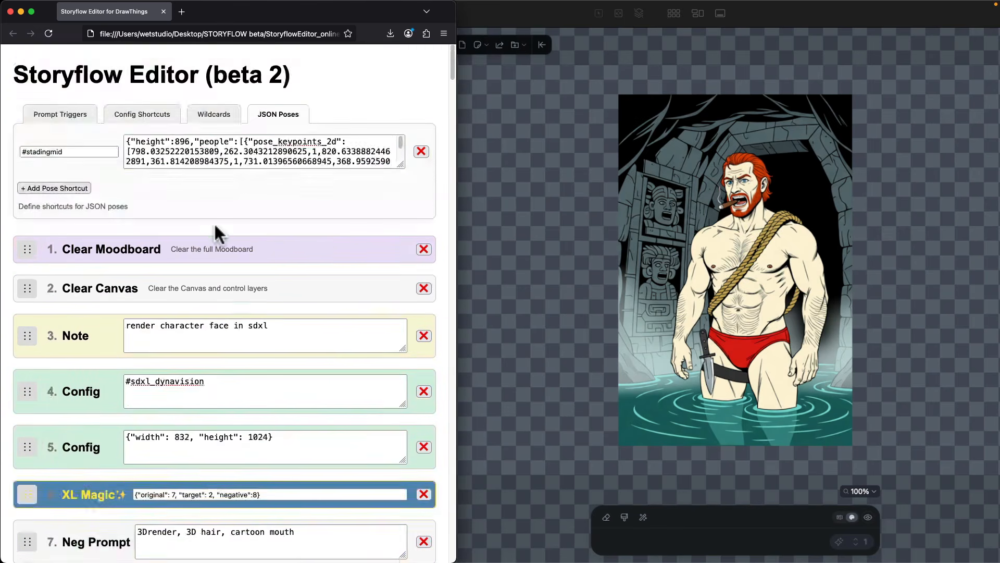
scroll(214, 221, down, 8)
scroll(214, 222, down, 20)
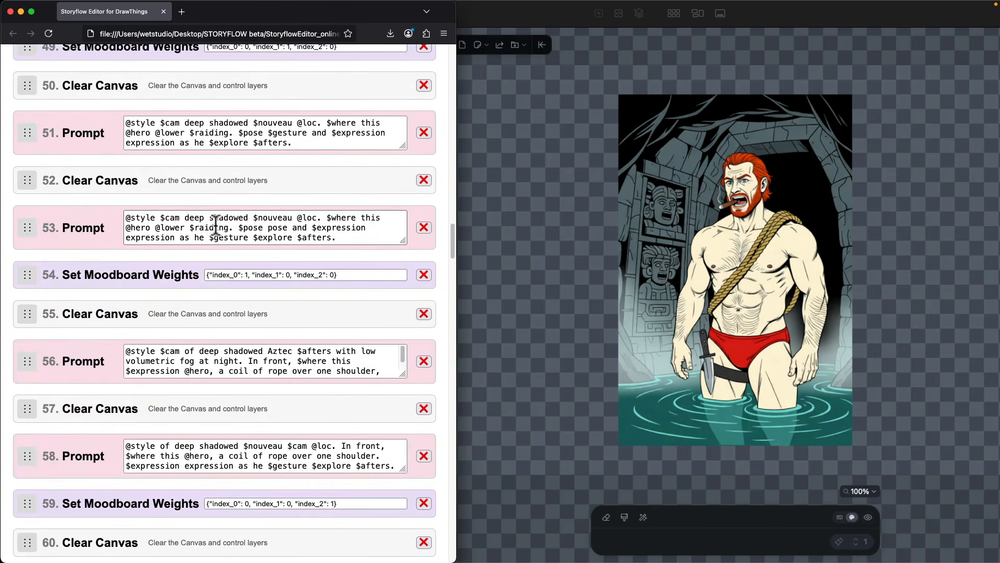
Step: Switch to Draw Things and run the local StoryflowPipeline_beta_2 script
click(556, 120)
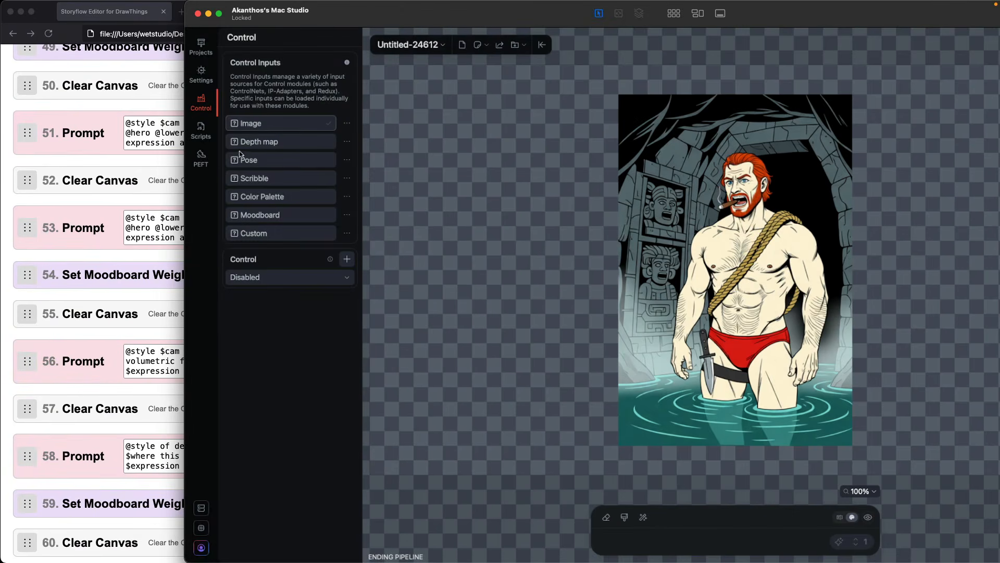
click(202, 131)
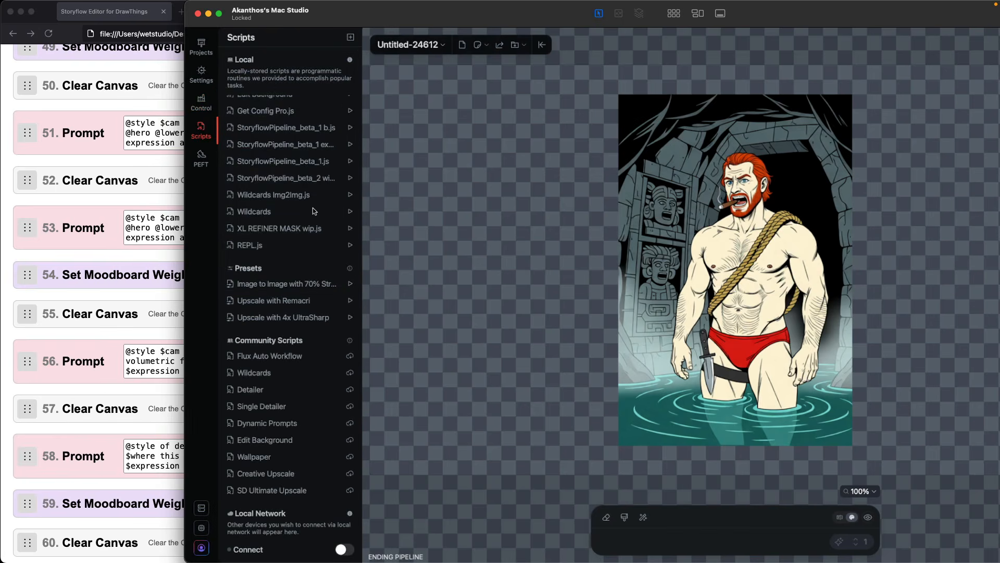
scroll(307, 194, up, 2)
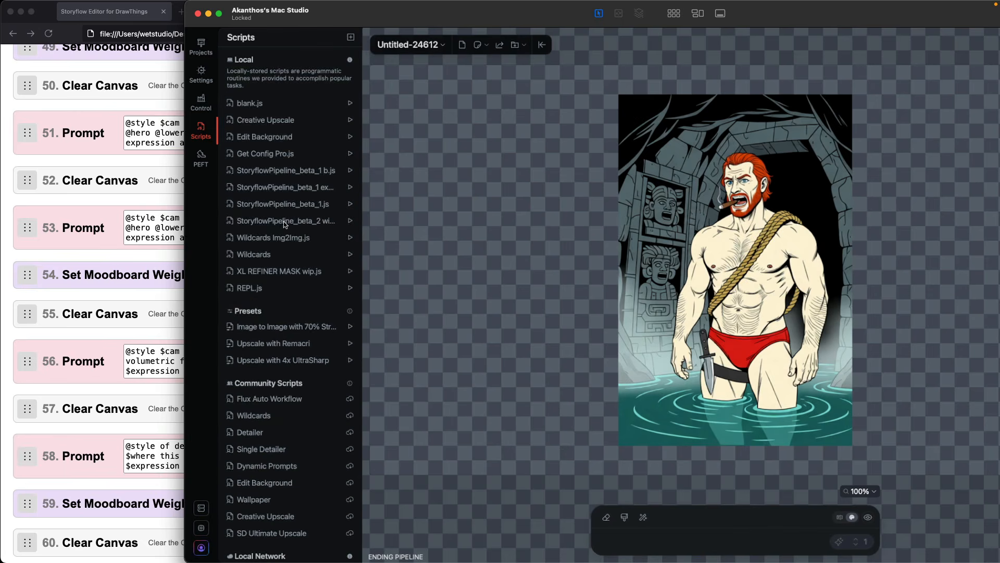
click(350, 221)
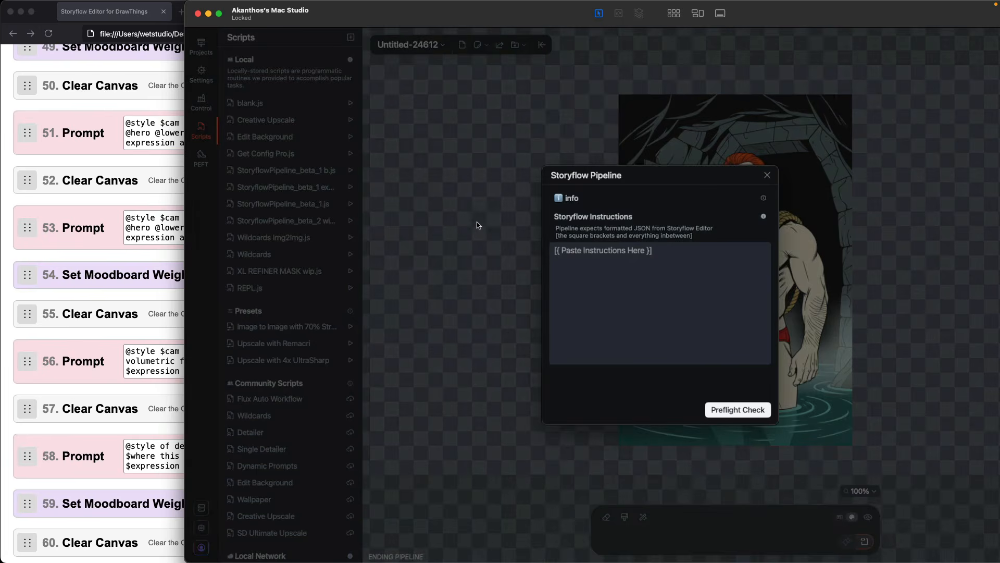
Step: Paste the Red Riptide vs Aztec Mummy instructions exported from Storyflow Editor into the Storyflow Pipeline instructions box in Draw Things
click(7, 253)
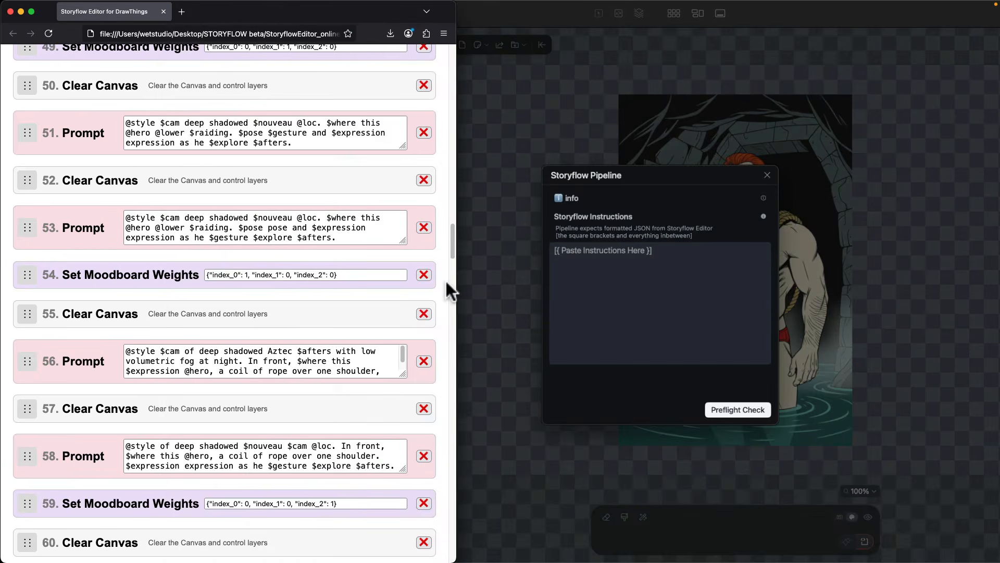
scroll(446, 280, down, 20)
scroll(446, 280, up, 2)
scroll(446, 280, up, 2)
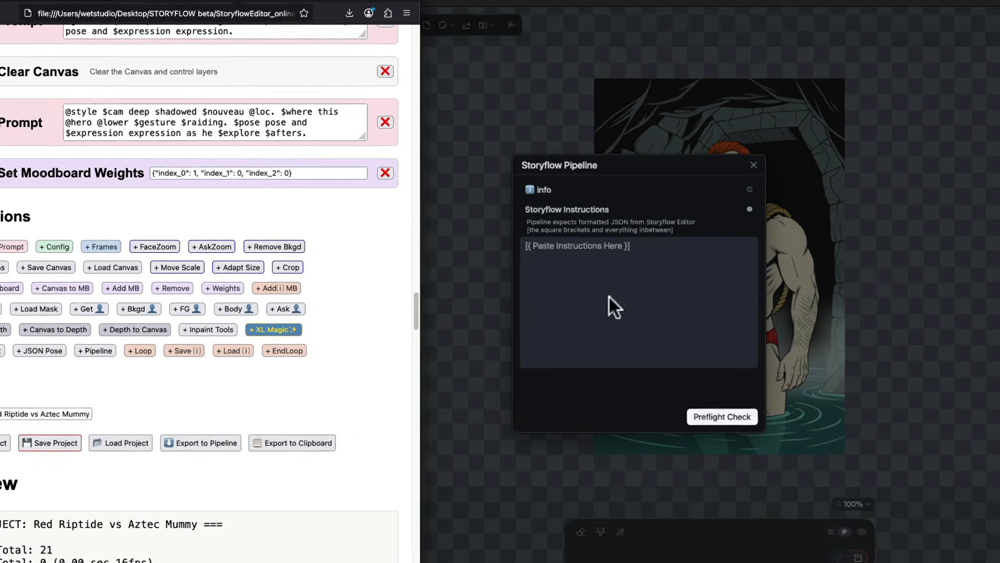
click(629, 310)
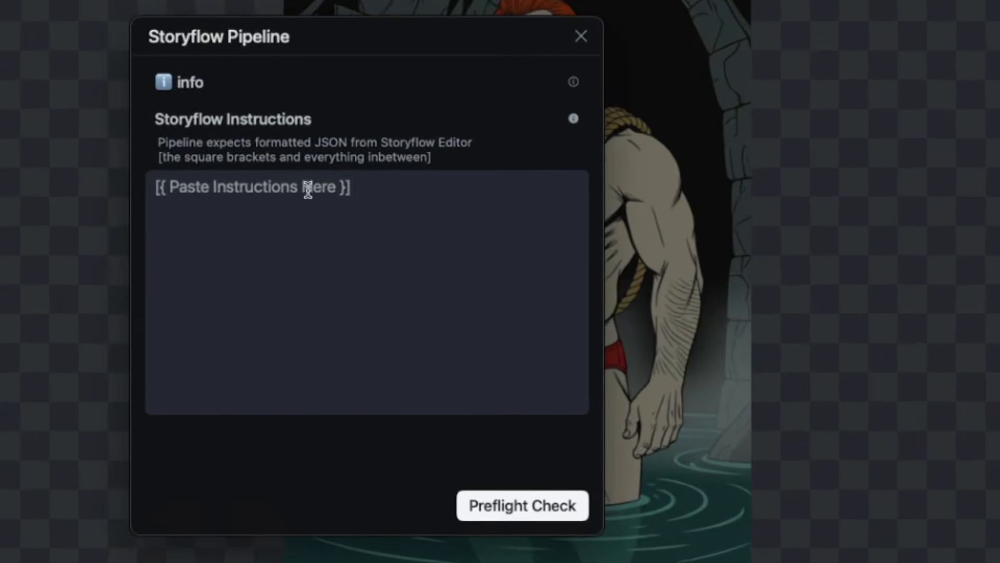
click(229, 230)
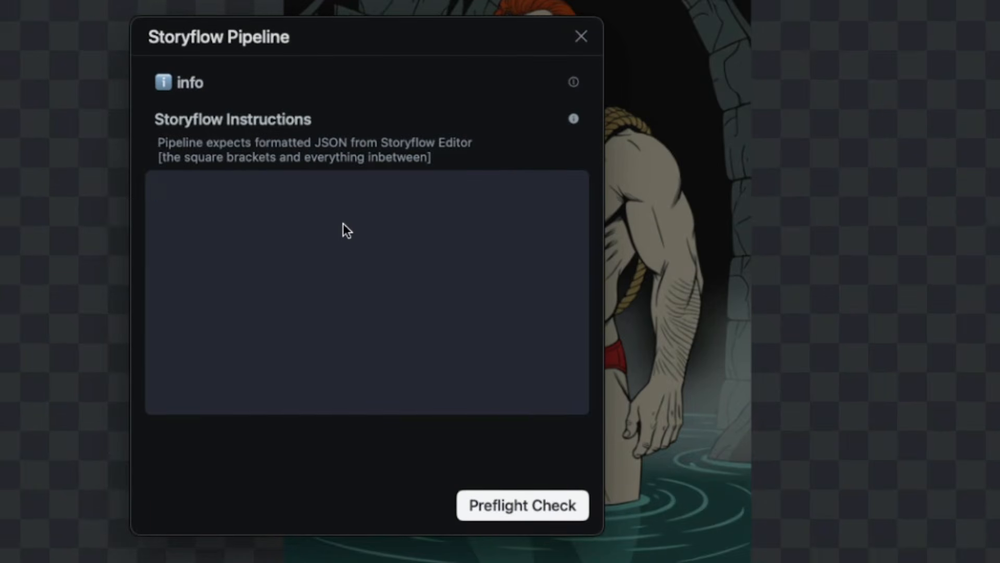
key(super+v)
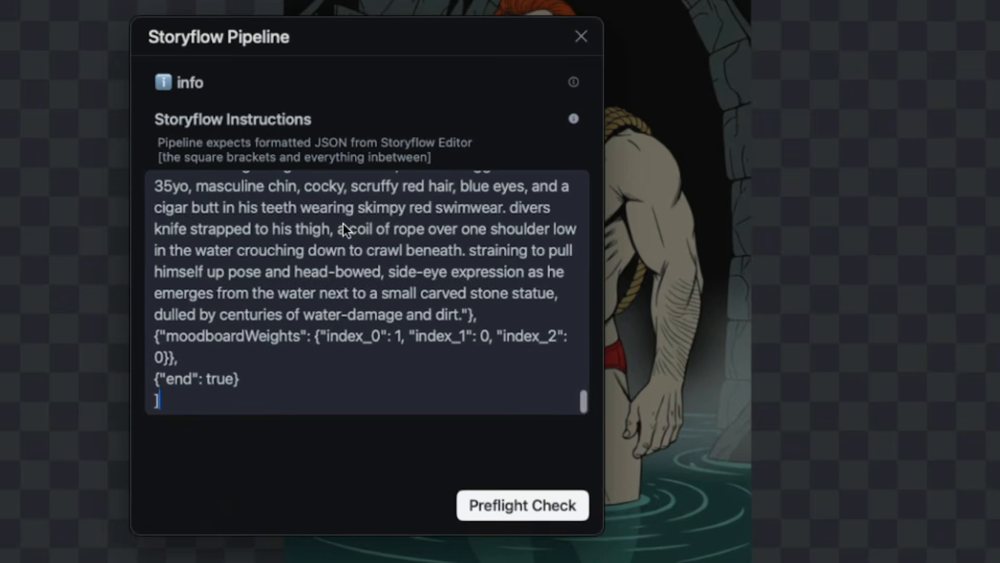
Step: Run the preflight check with the models and files details shown, and start the pipeline
click(519, 505)
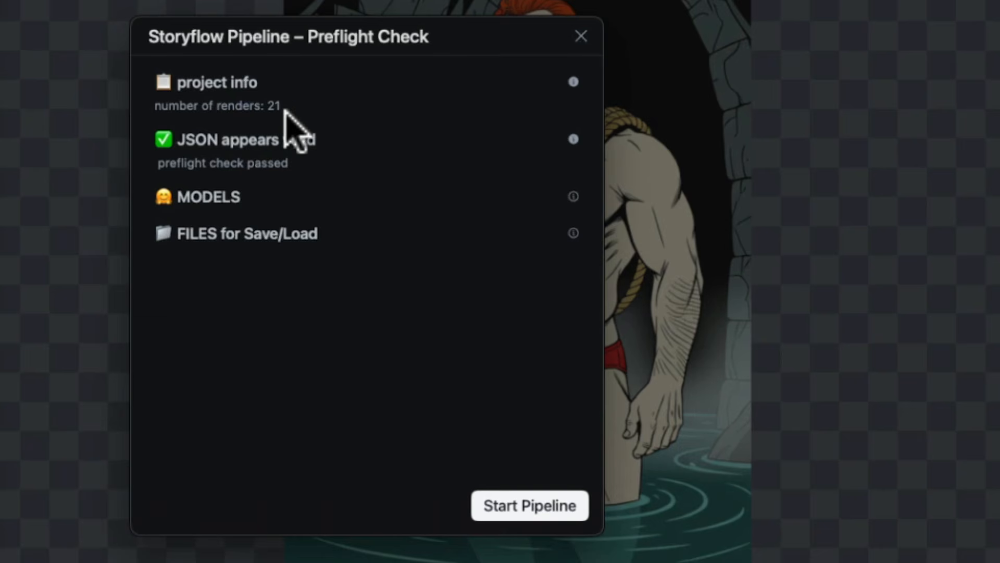
click(213, 196)
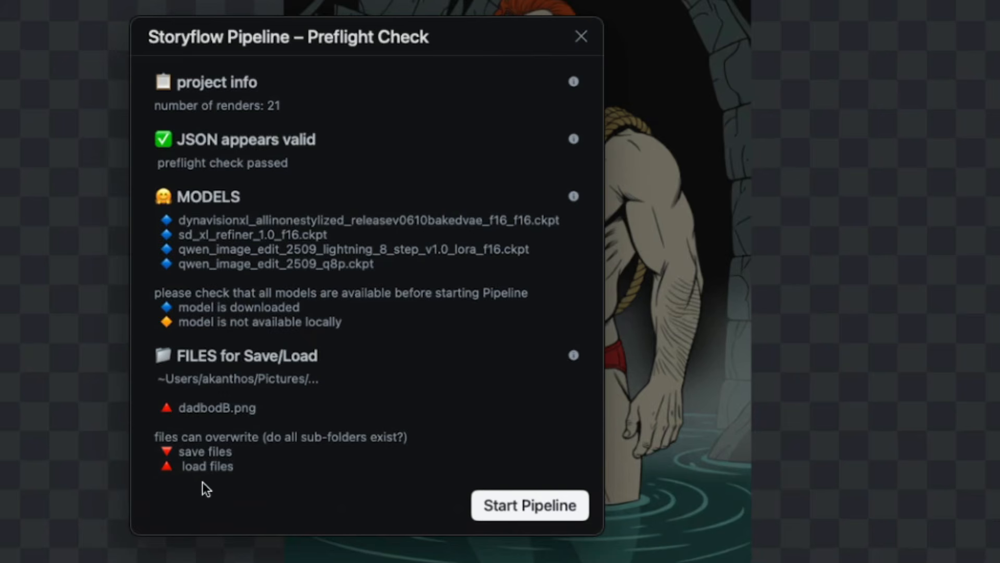
click(531, 504)
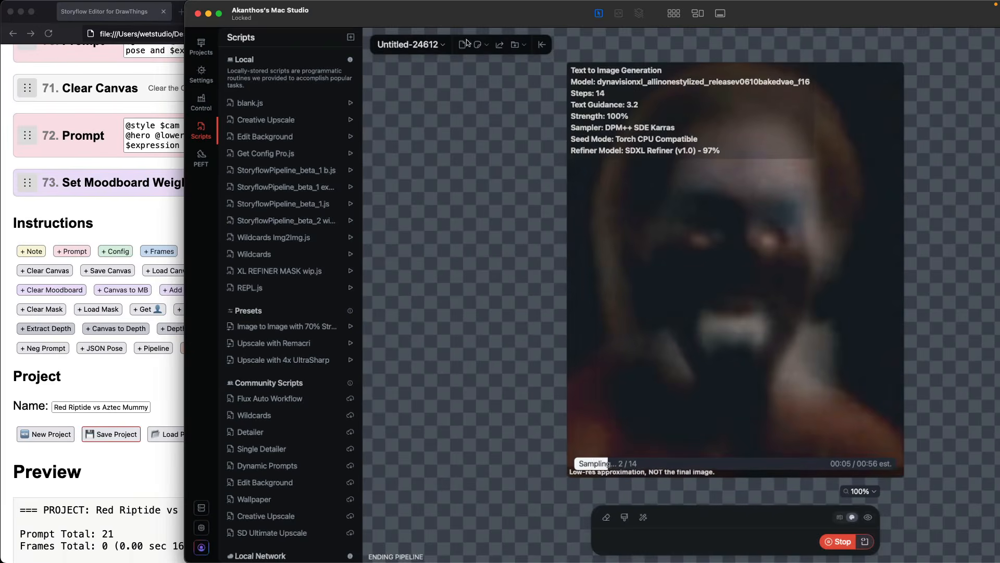
Step: Switch back to Storyflow Editor and view the workflow's first instructions while the pipeline renders
click(159, 215)
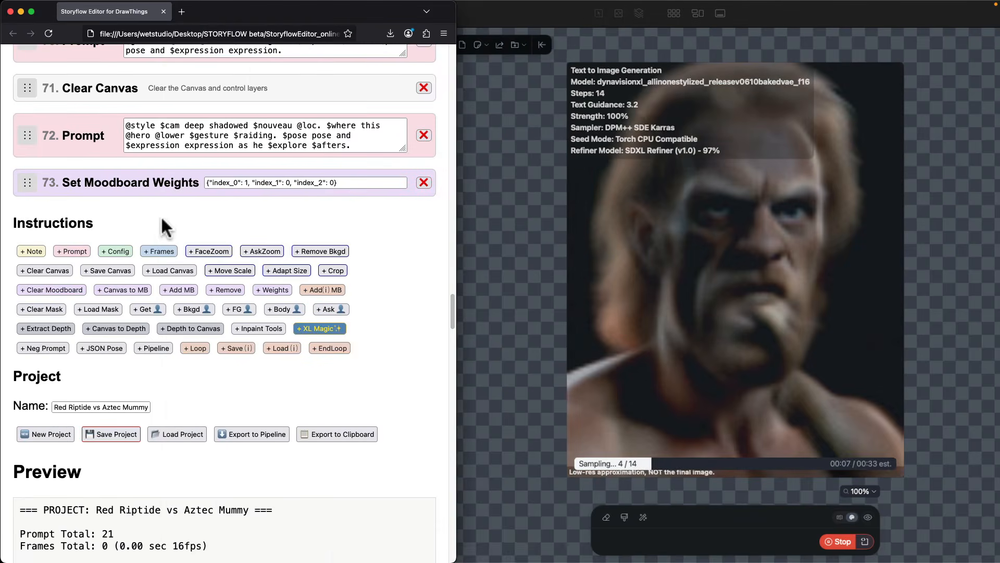
scroll(379, 238, up, 15)
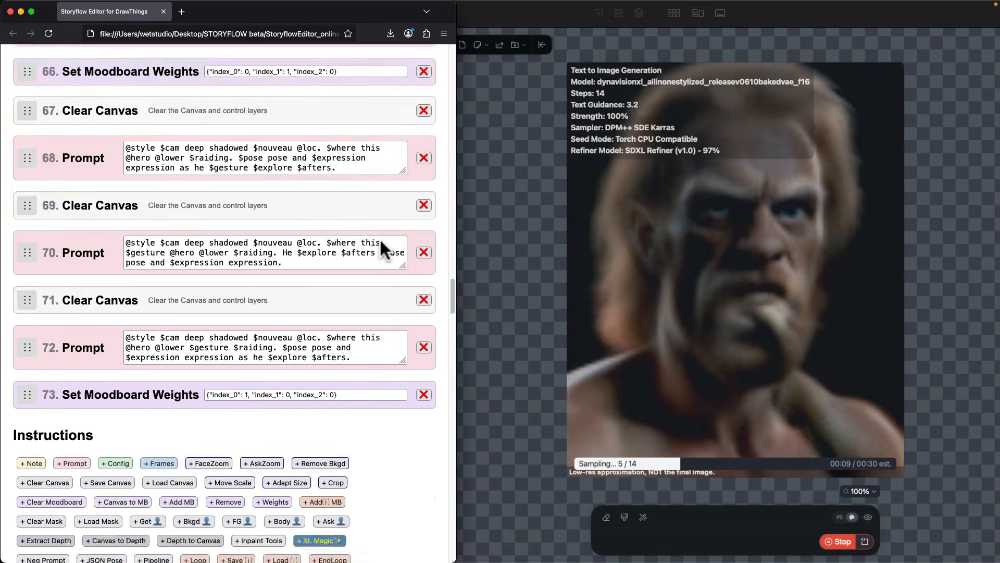
scroll(380, 240, up, 20)
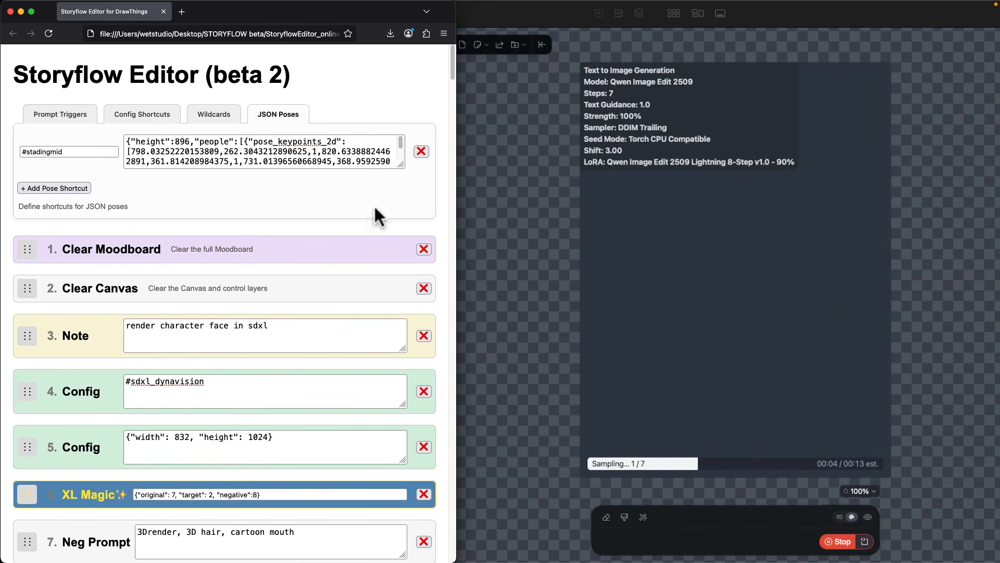
Step: Show the prompt triggers and review the character preparation instructions, from the stylized face through the body reference to the medium shot
click(73, 115)
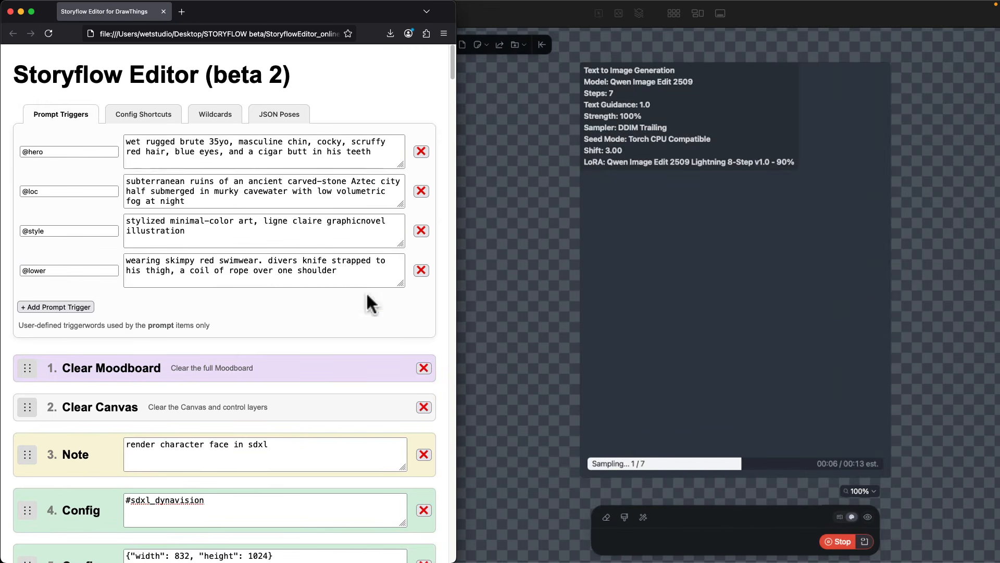
scroll(367, 296, down, 15)
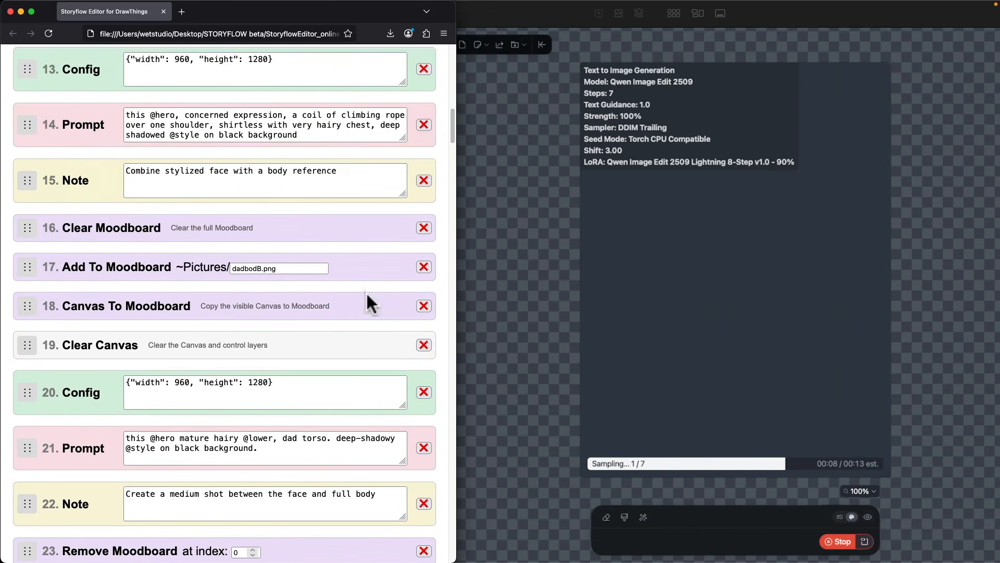
scroll(367, 295, down, 1)
scroll(442, 306, down, 5)
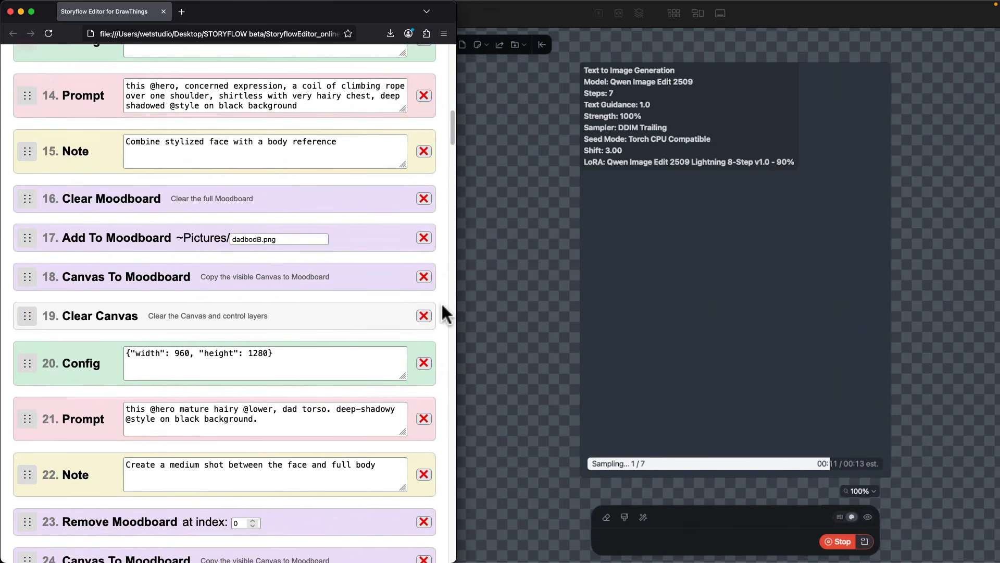
scroll(442, 307, up, 3)
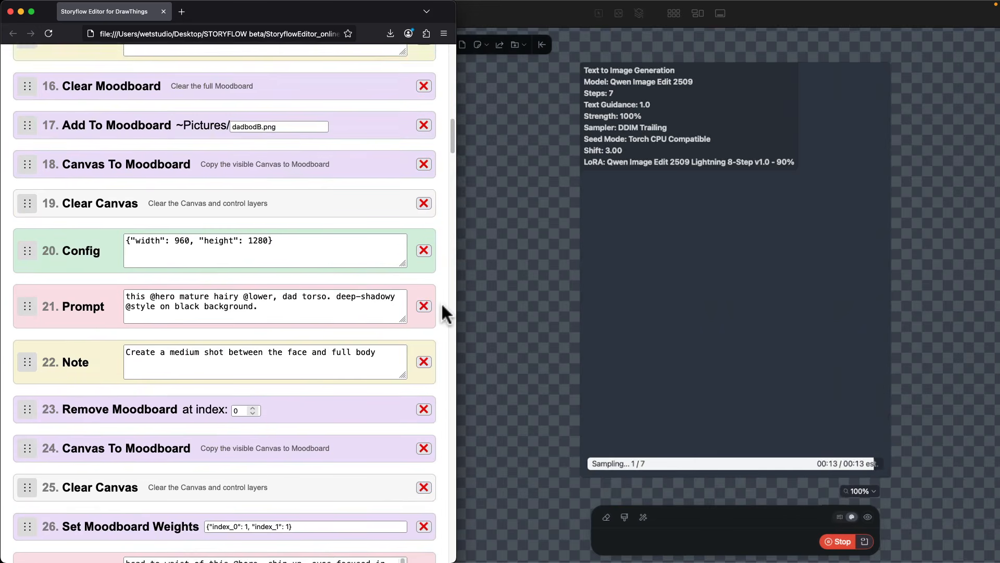
scroll(442, 307, down, 3)
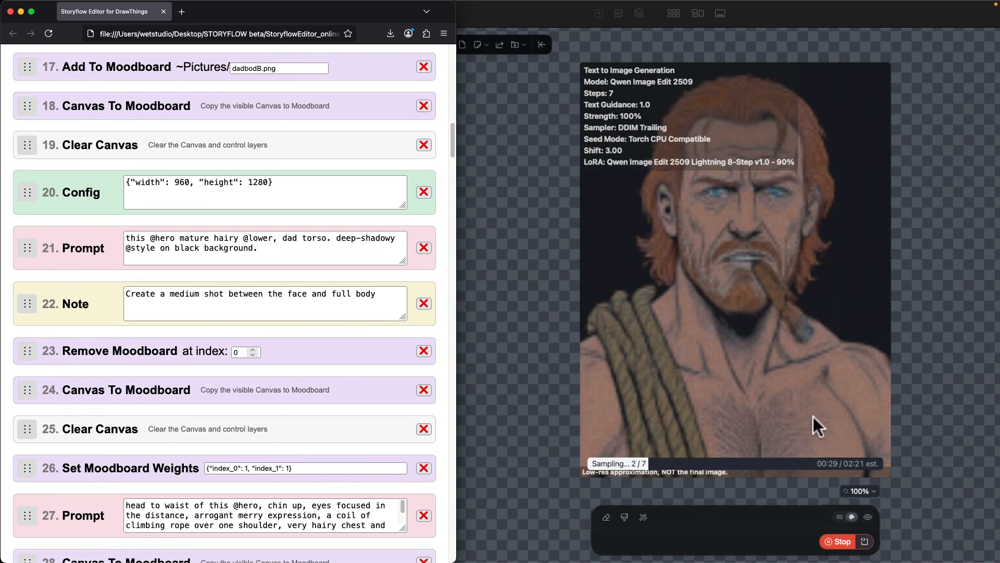
scroll(405, 344, down, 2)
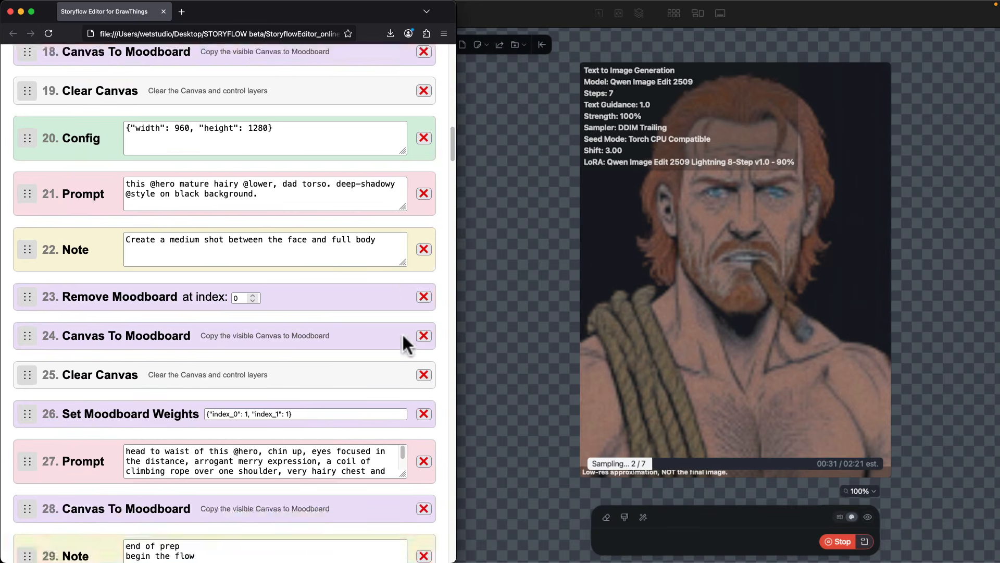
Step: Look over the project's text preview and the palette of available instruction types below the workflow
scroll(405, 344, down, 15)
scroll(405, 343, up, 6)
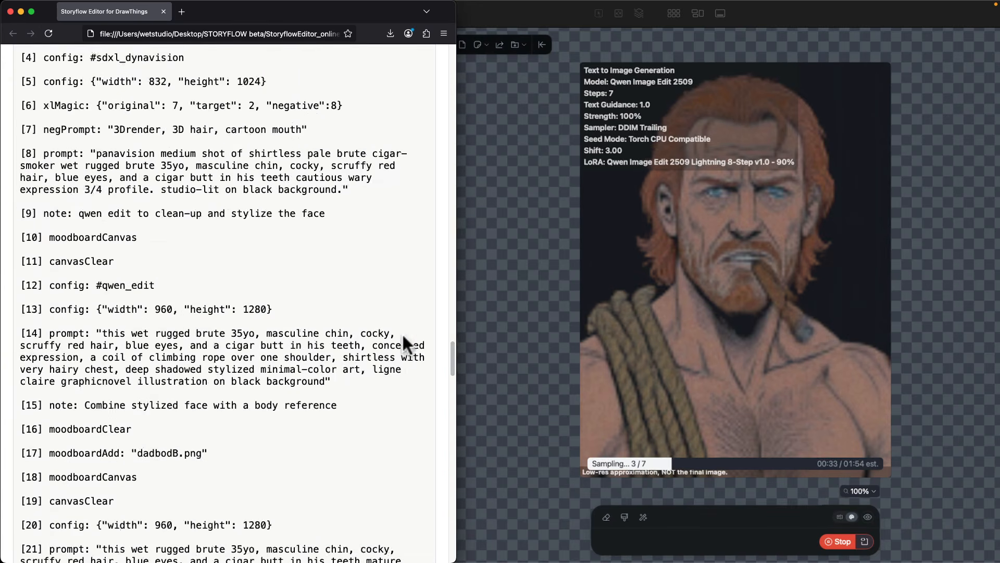
scroll(401, 332, up, 12)
scroll(402, 332, down, 3)
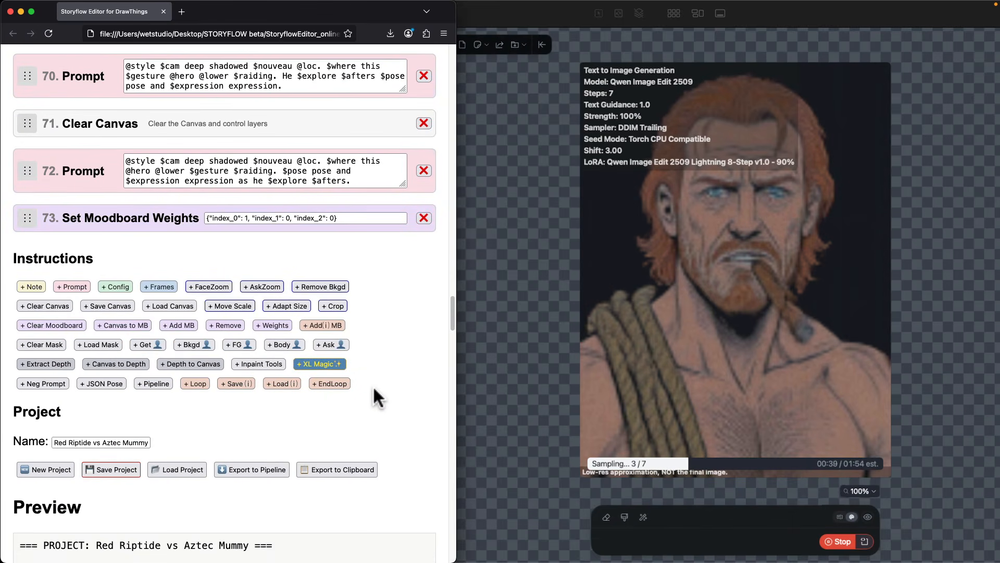
Step: Review the whole workflow from the prompt triggers through the scene prompts to the final Set Moodboard Weights instruction
scroll(375, 389, up, 20)
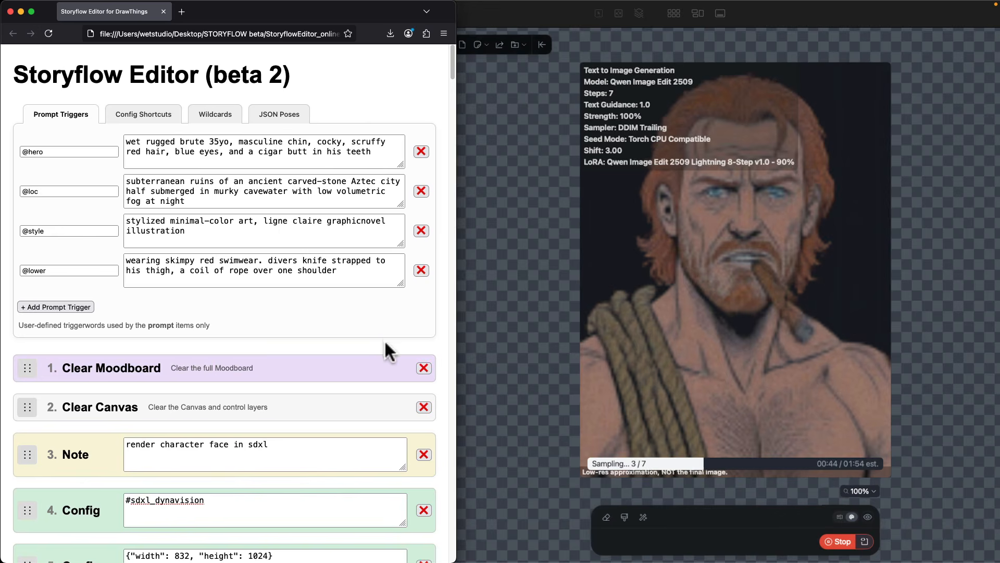
scroll(383, 341, down, 20)
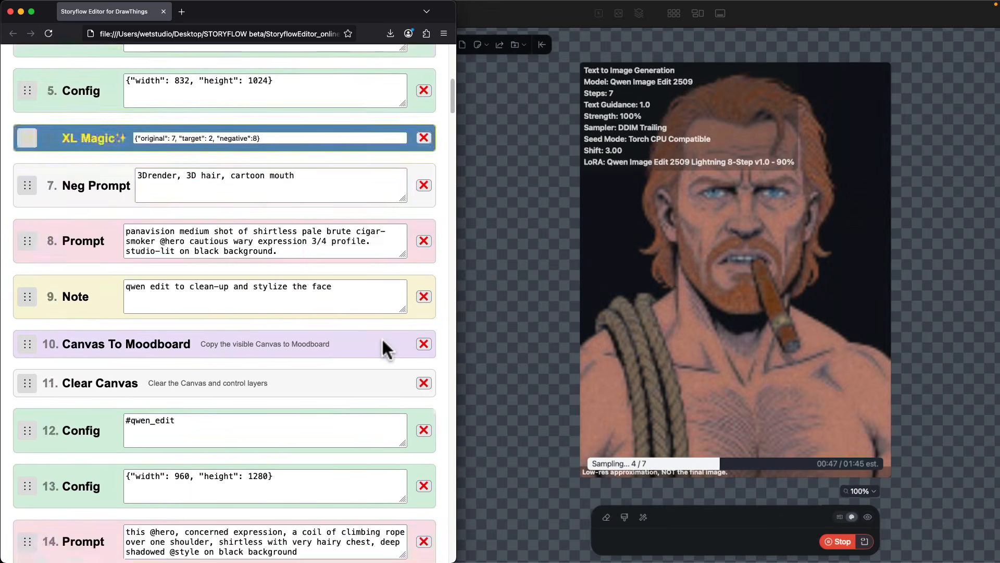
scroll(384, 341, down, 10)
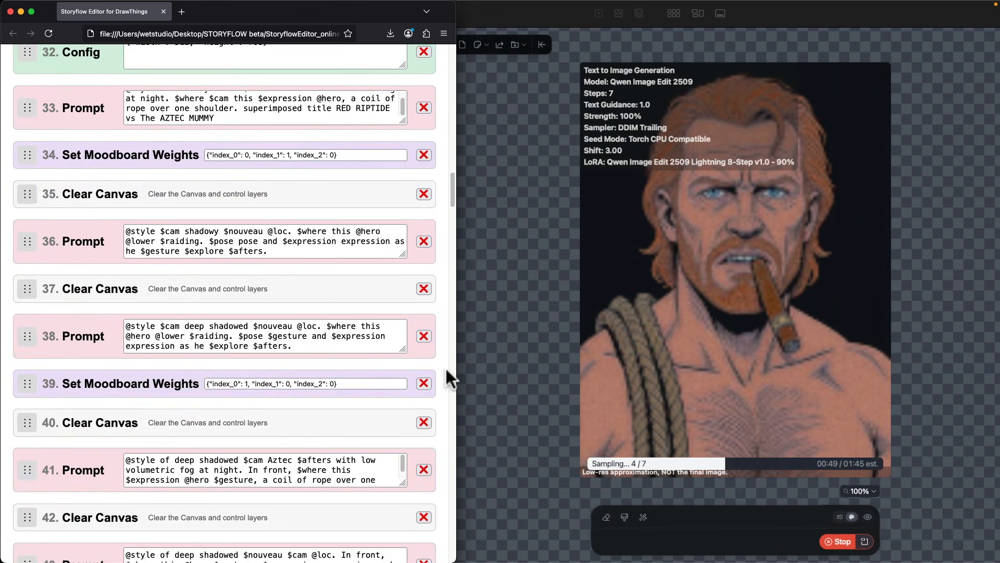
scroll(446, 369, down, 20)
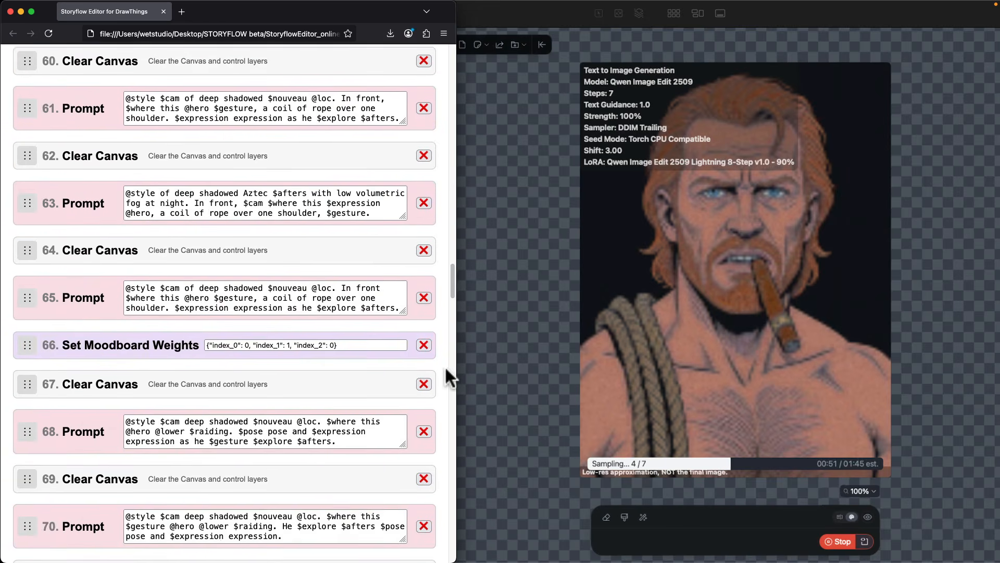
scroll(446, 369, down, 8)
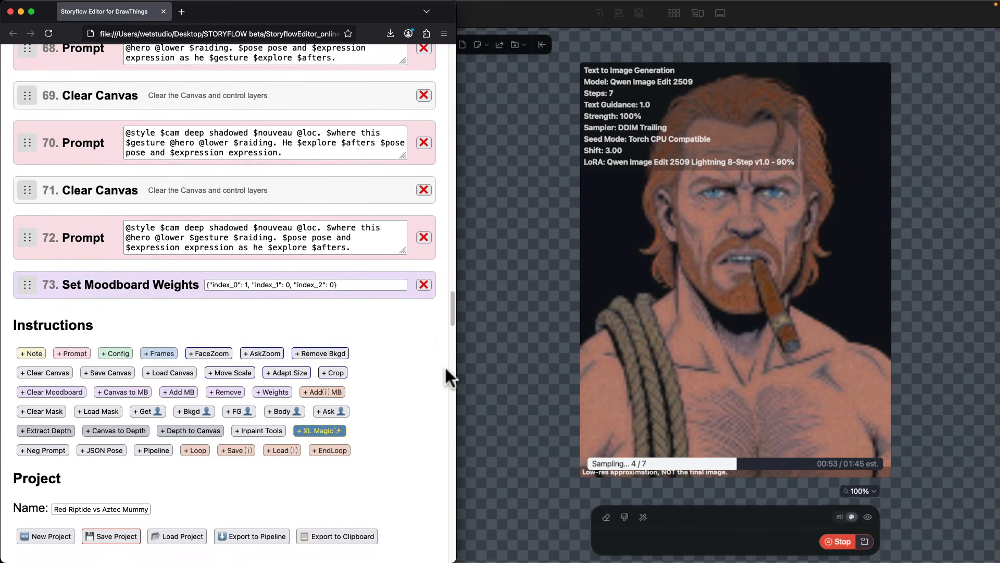